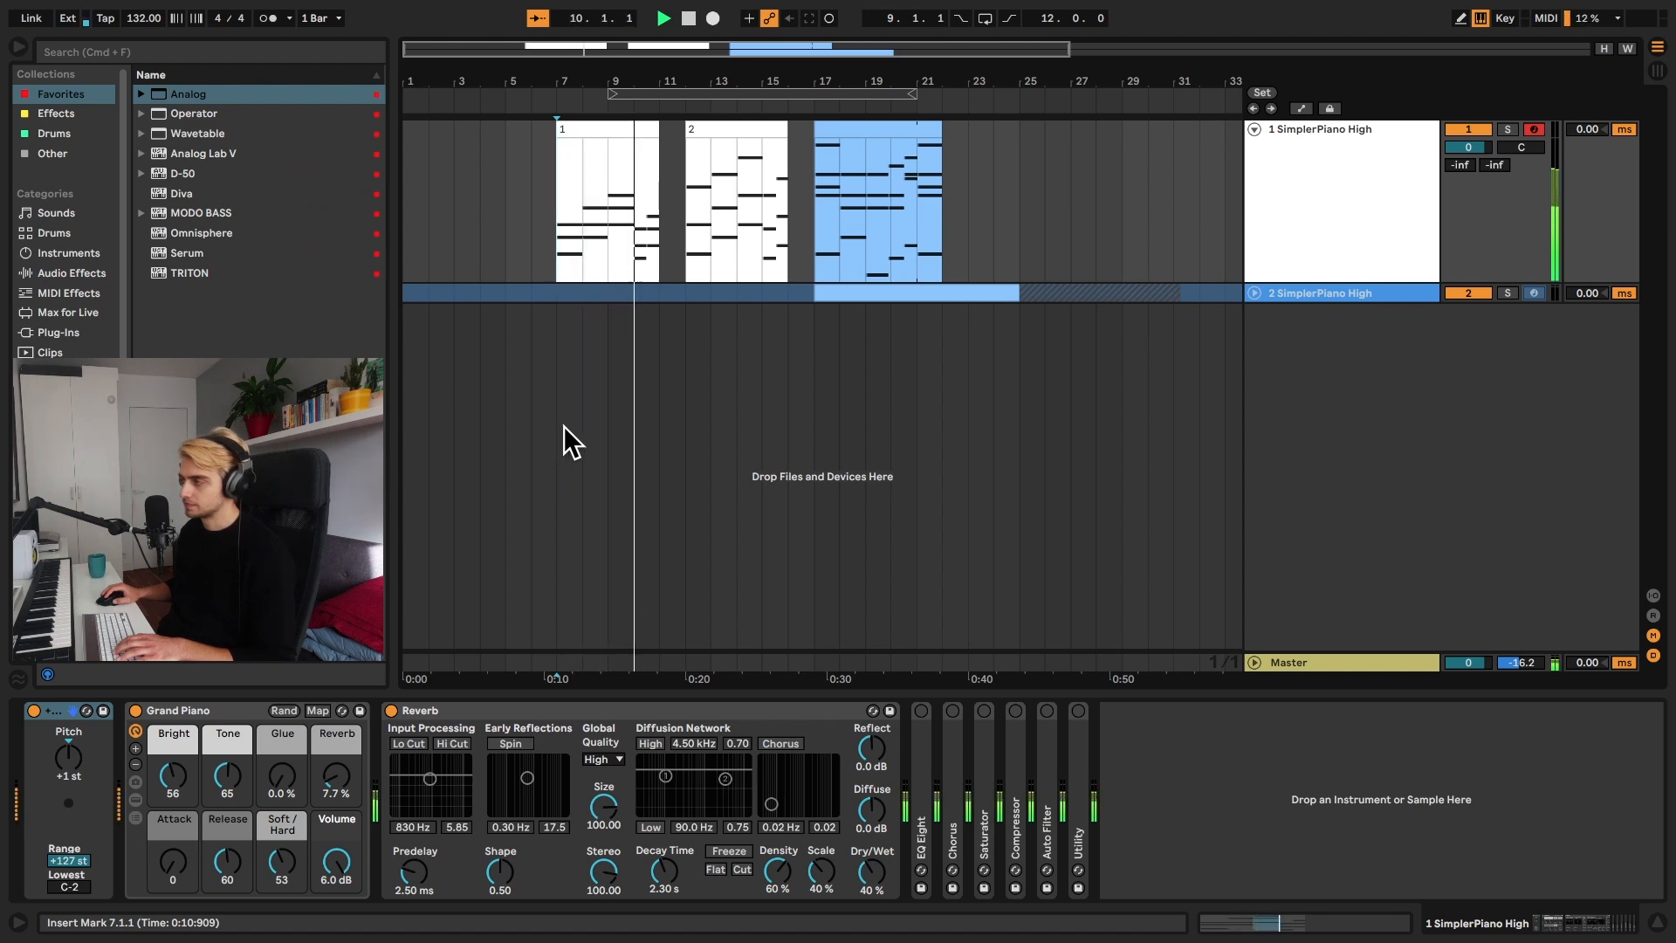
# Play the third piano clip from bar 17, then select the time ranges of the numbered clips on the first track.
pyautogui.press('space')
pyautogui.click(811, 225)
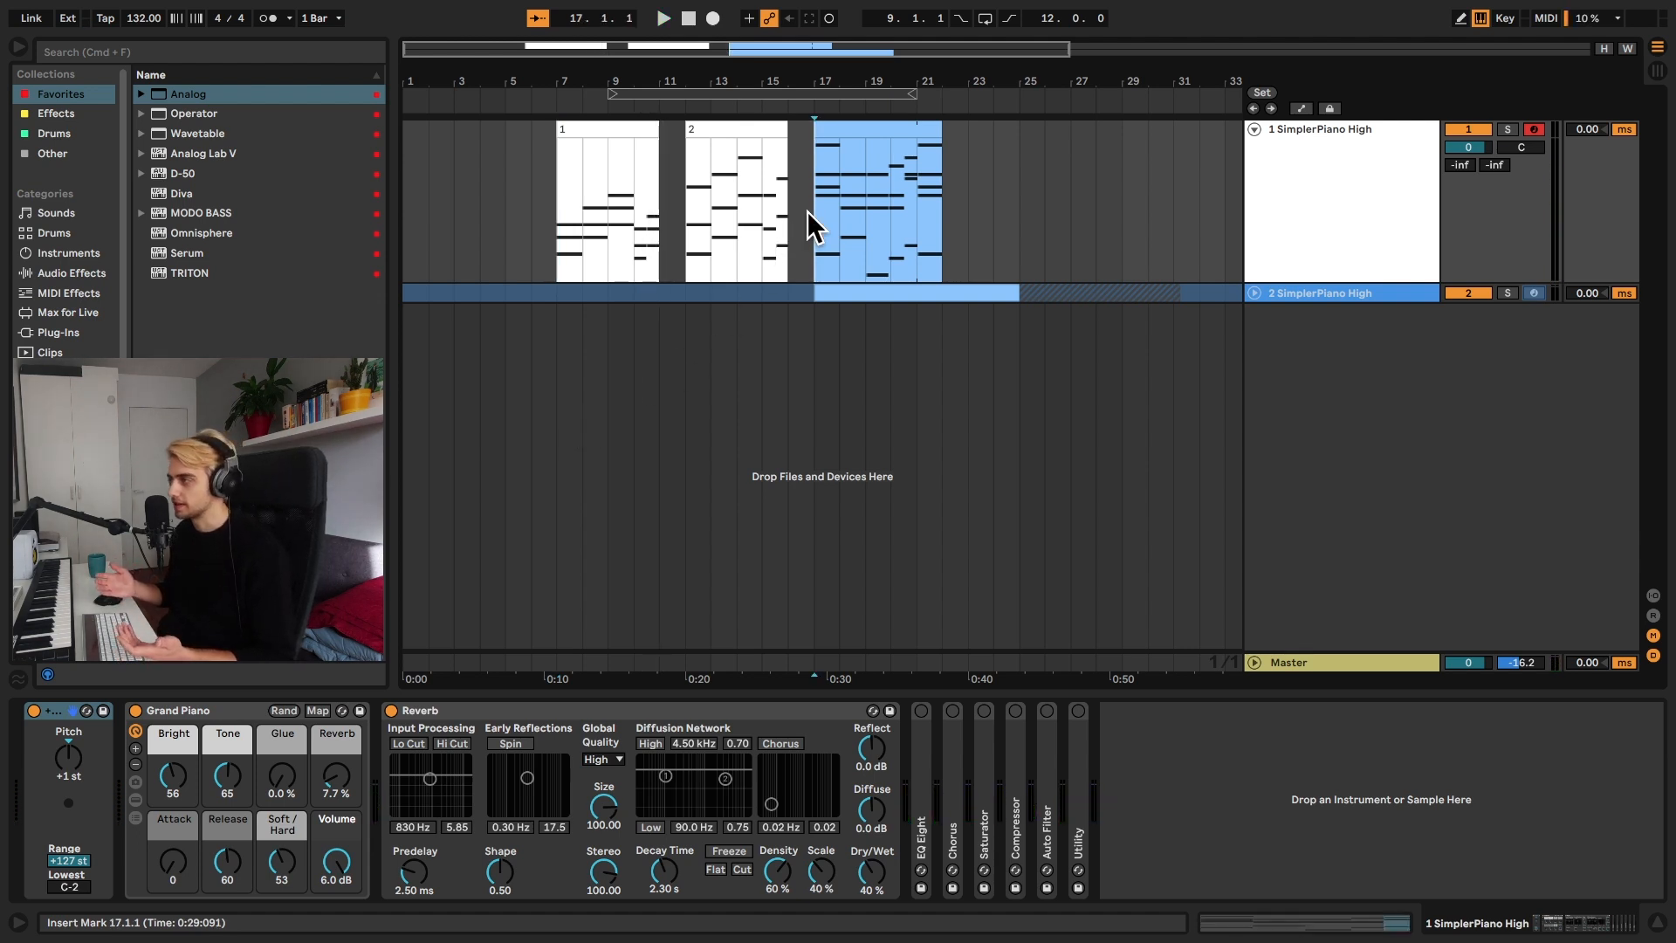
pyautogui.press('space')
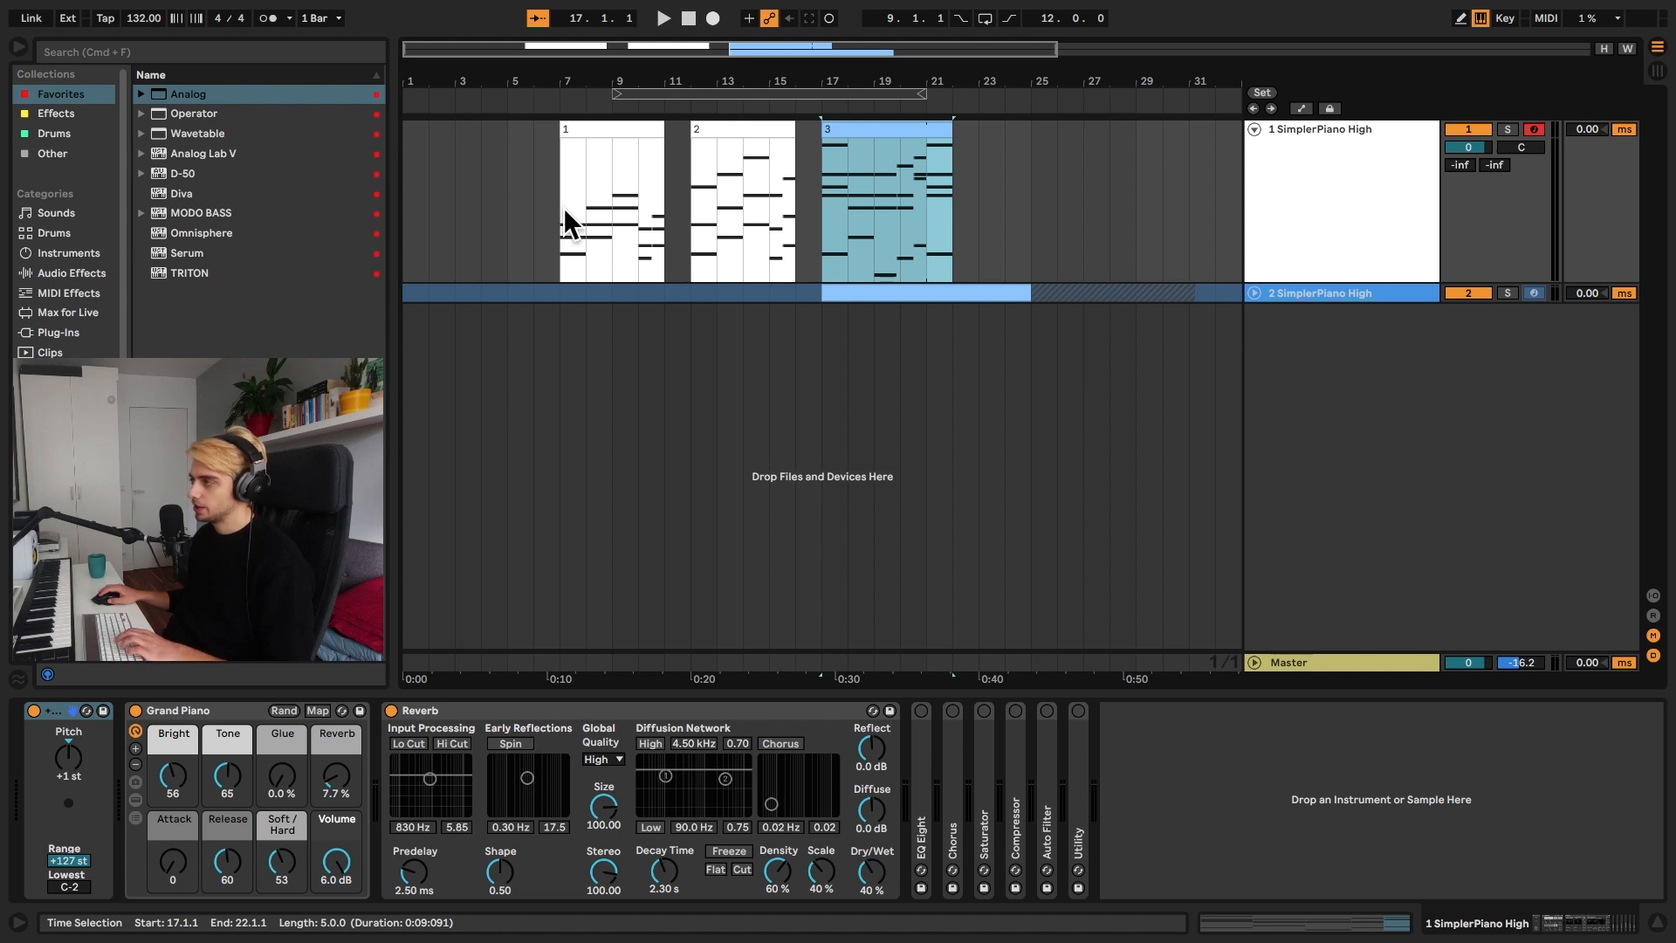
pyautogui.click(559, 218)
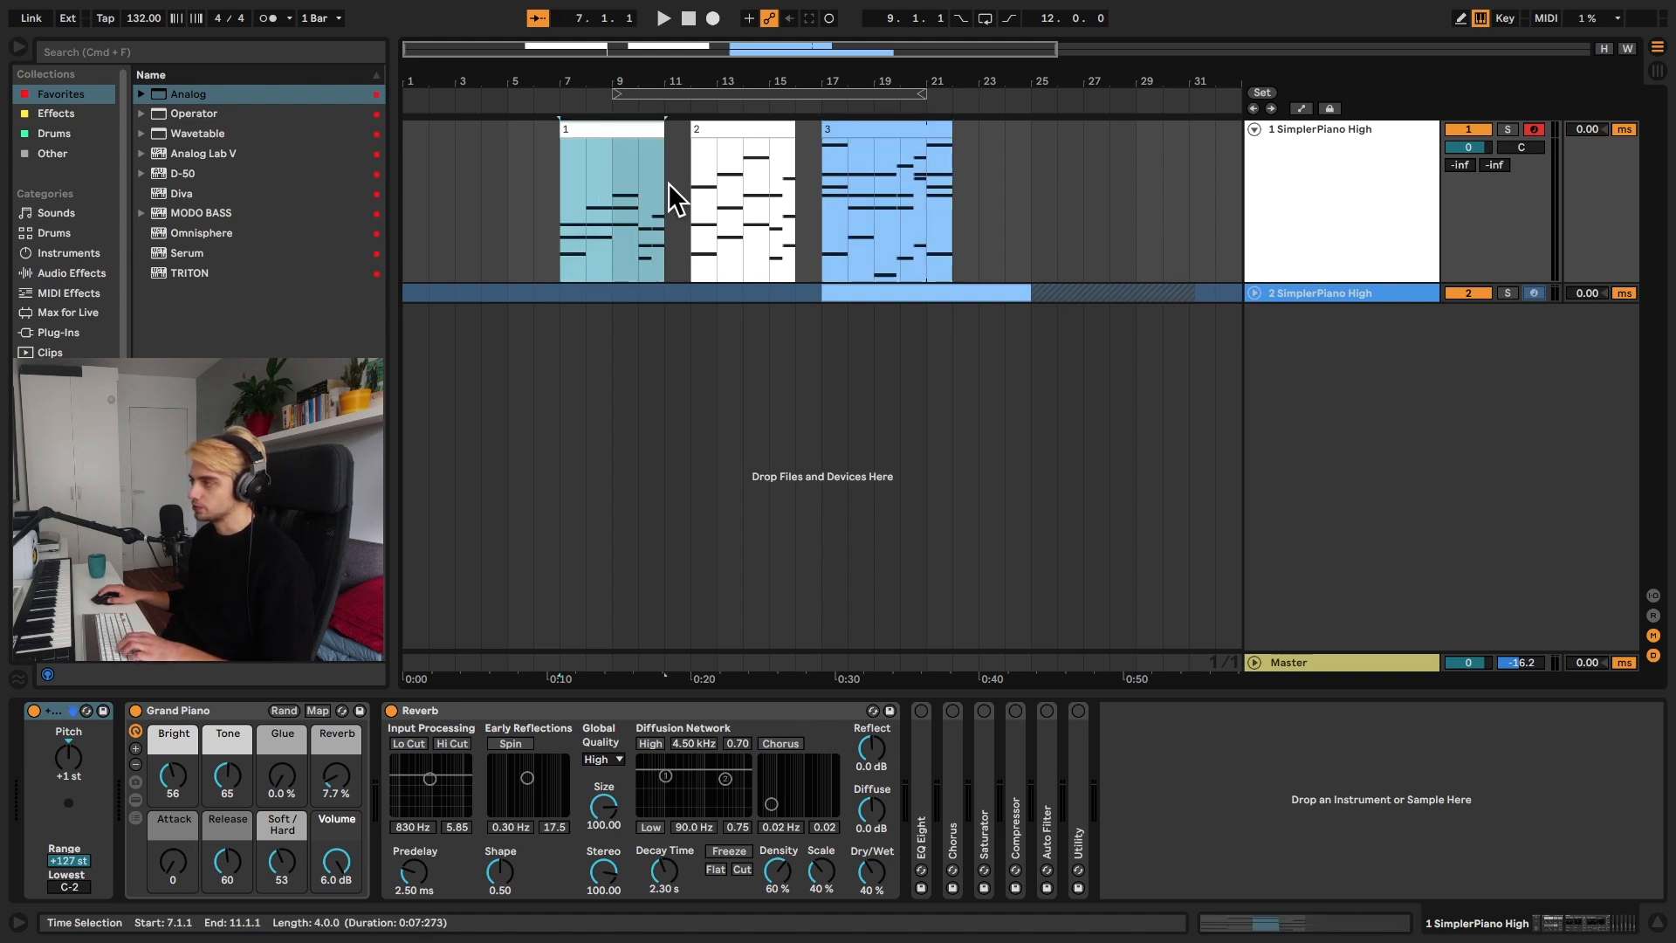
pyautogui.moveTo(688, 194); pyautogui.dragTo(951, 176)
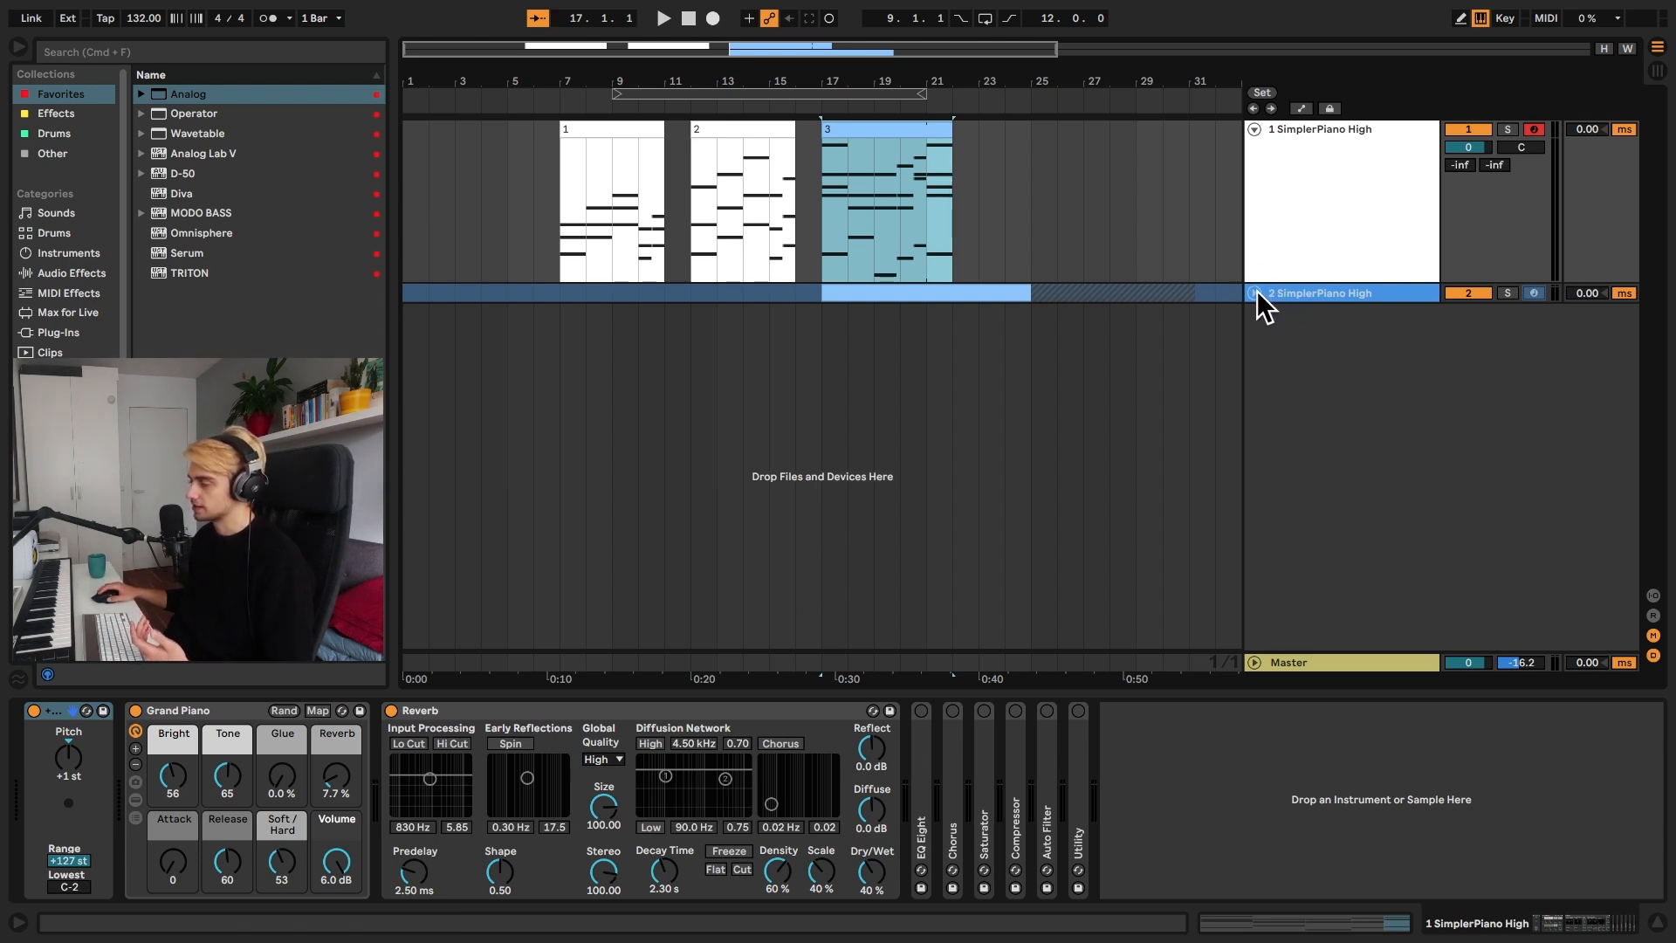
# Enable the Reverb on the first track, and switch the Pitch device off and back on.
pyautogui.press('-')
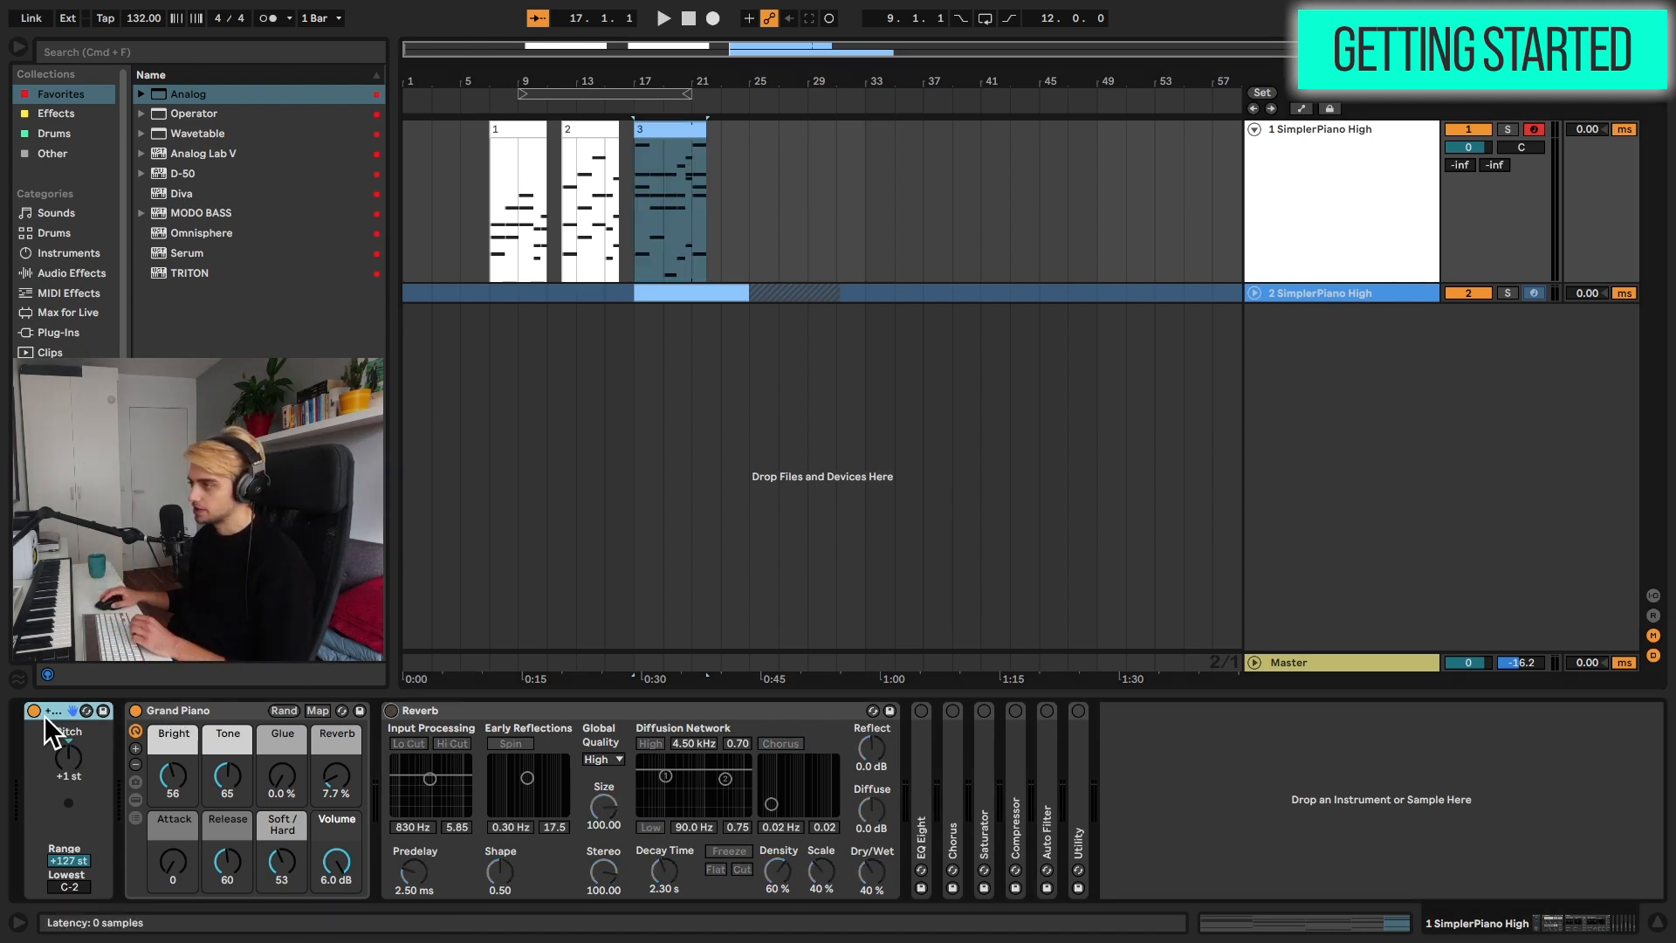
pyautogui.click(34, 710)
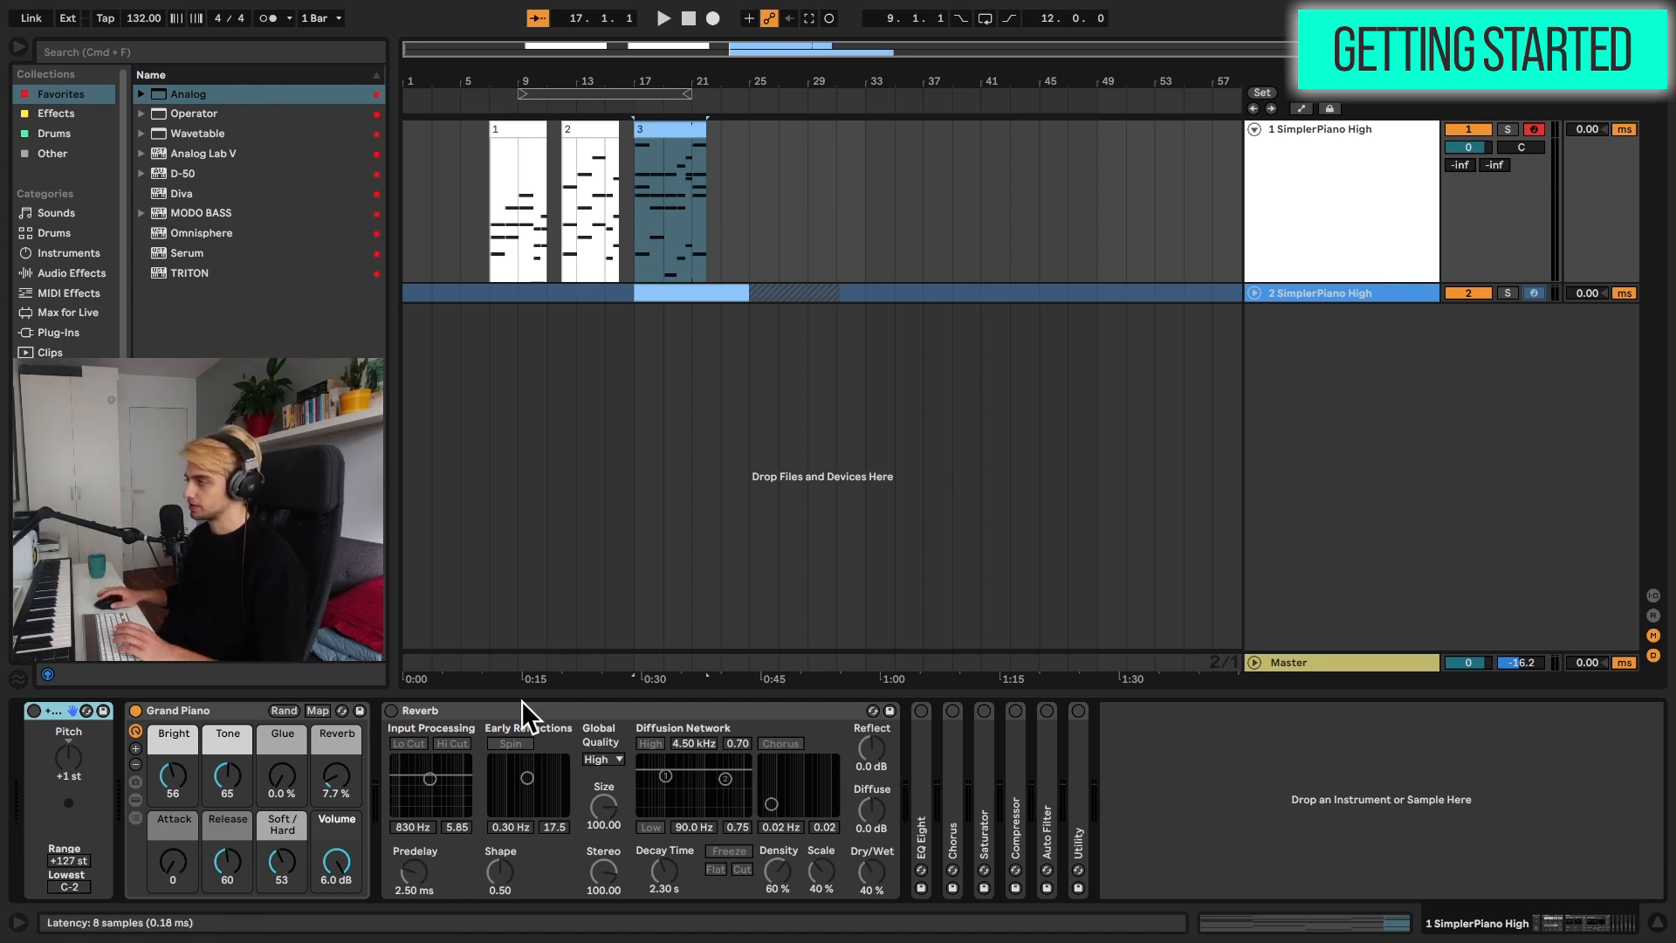
pyautogui.click(390, 709)
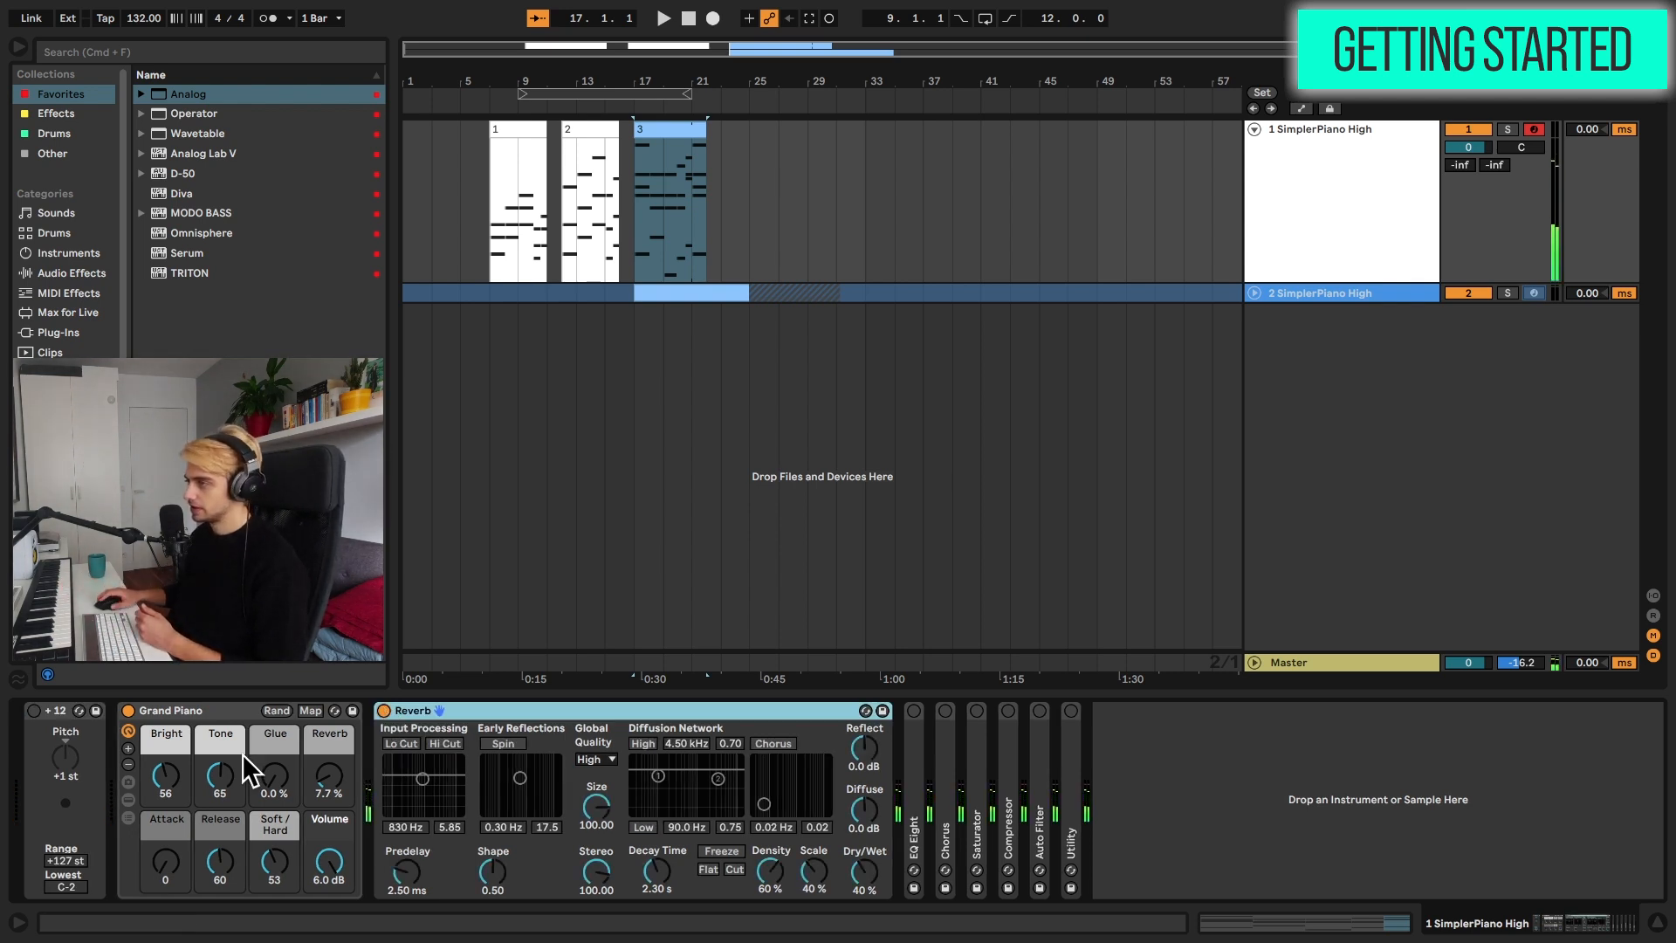
pyautogui.click(33, 711)
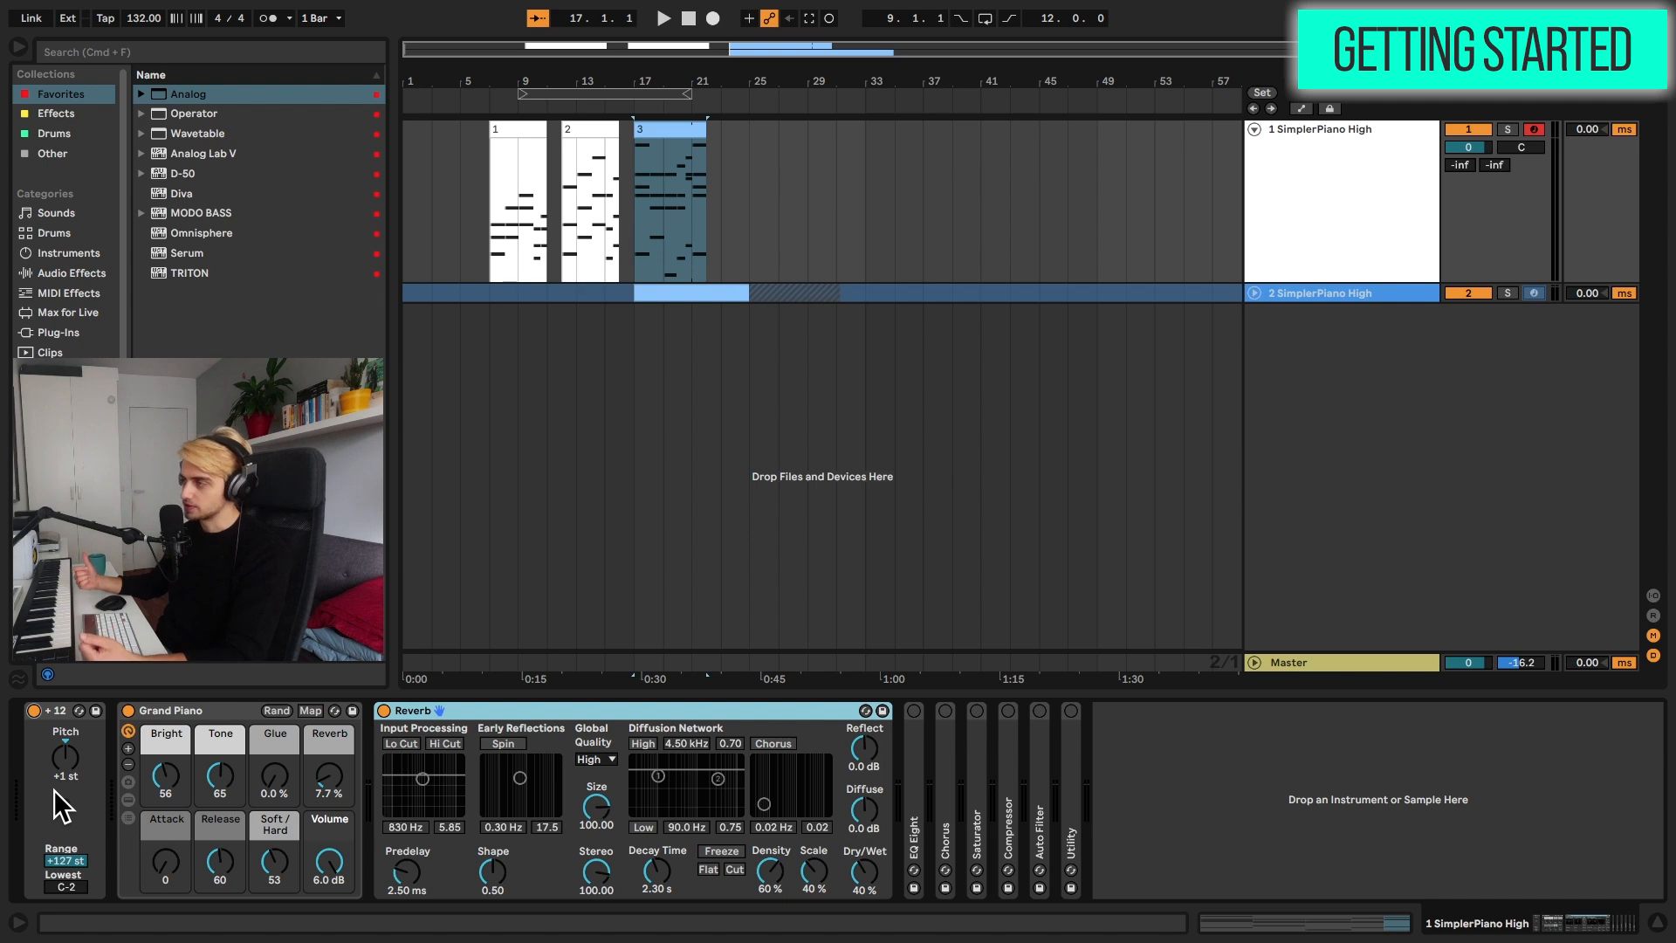
# Remove the devices from EQ Eight through Utility that follow the Reverb in the first track's chain.
pyautogui.click(913, 782)
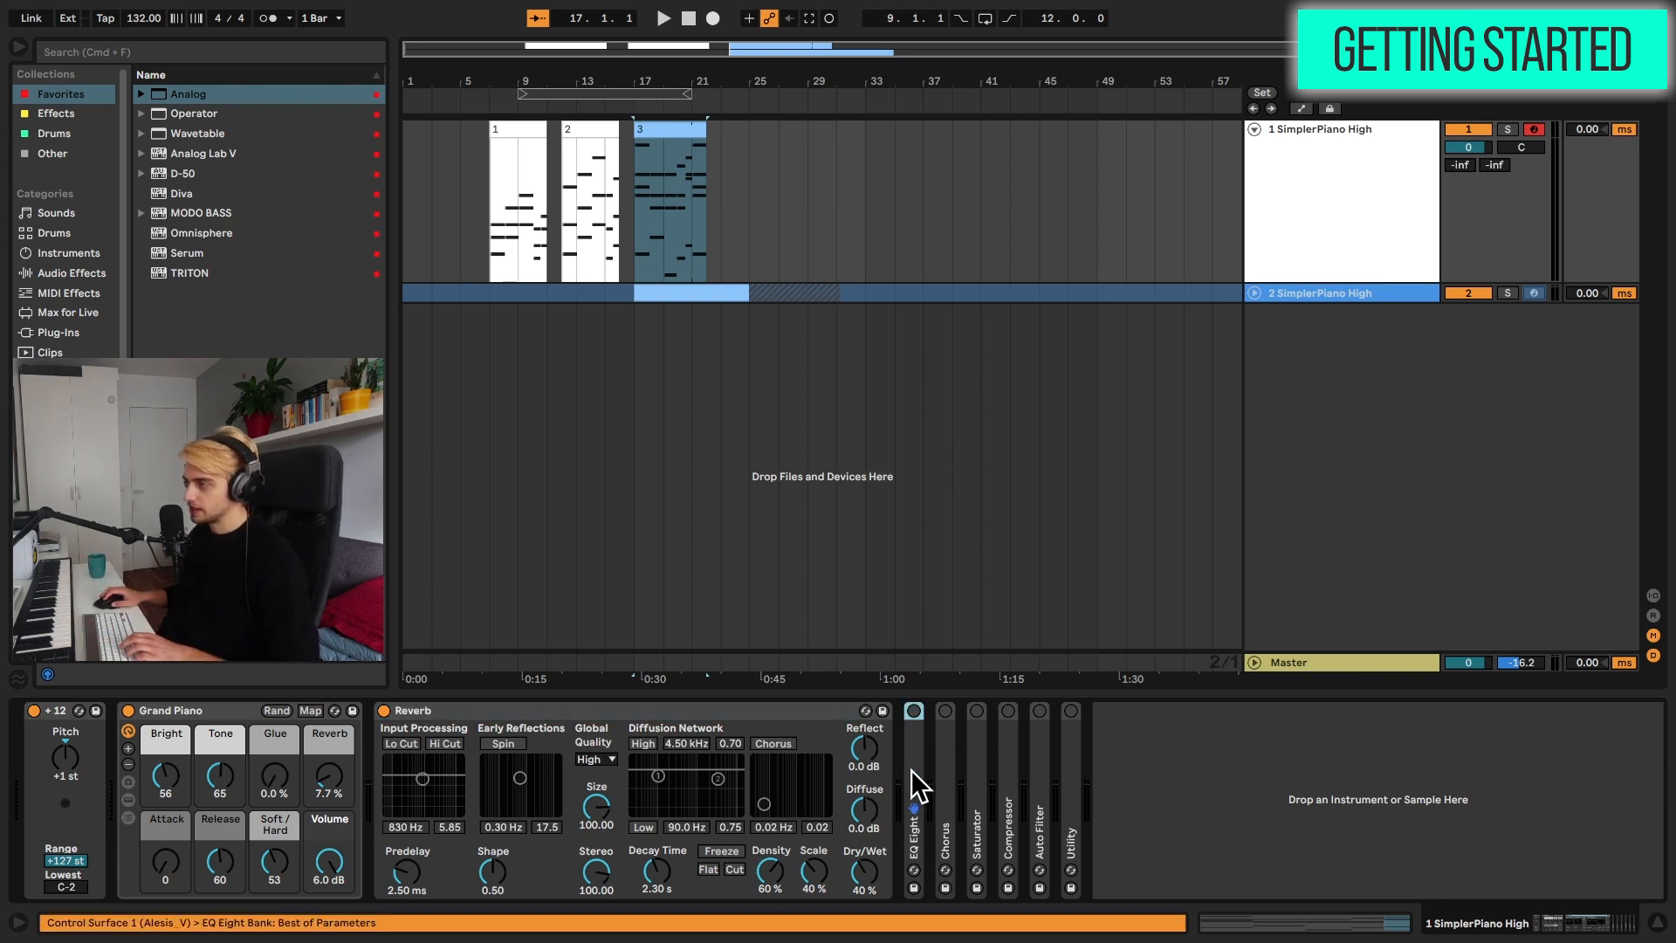
pyautogui.click(1076, 761)
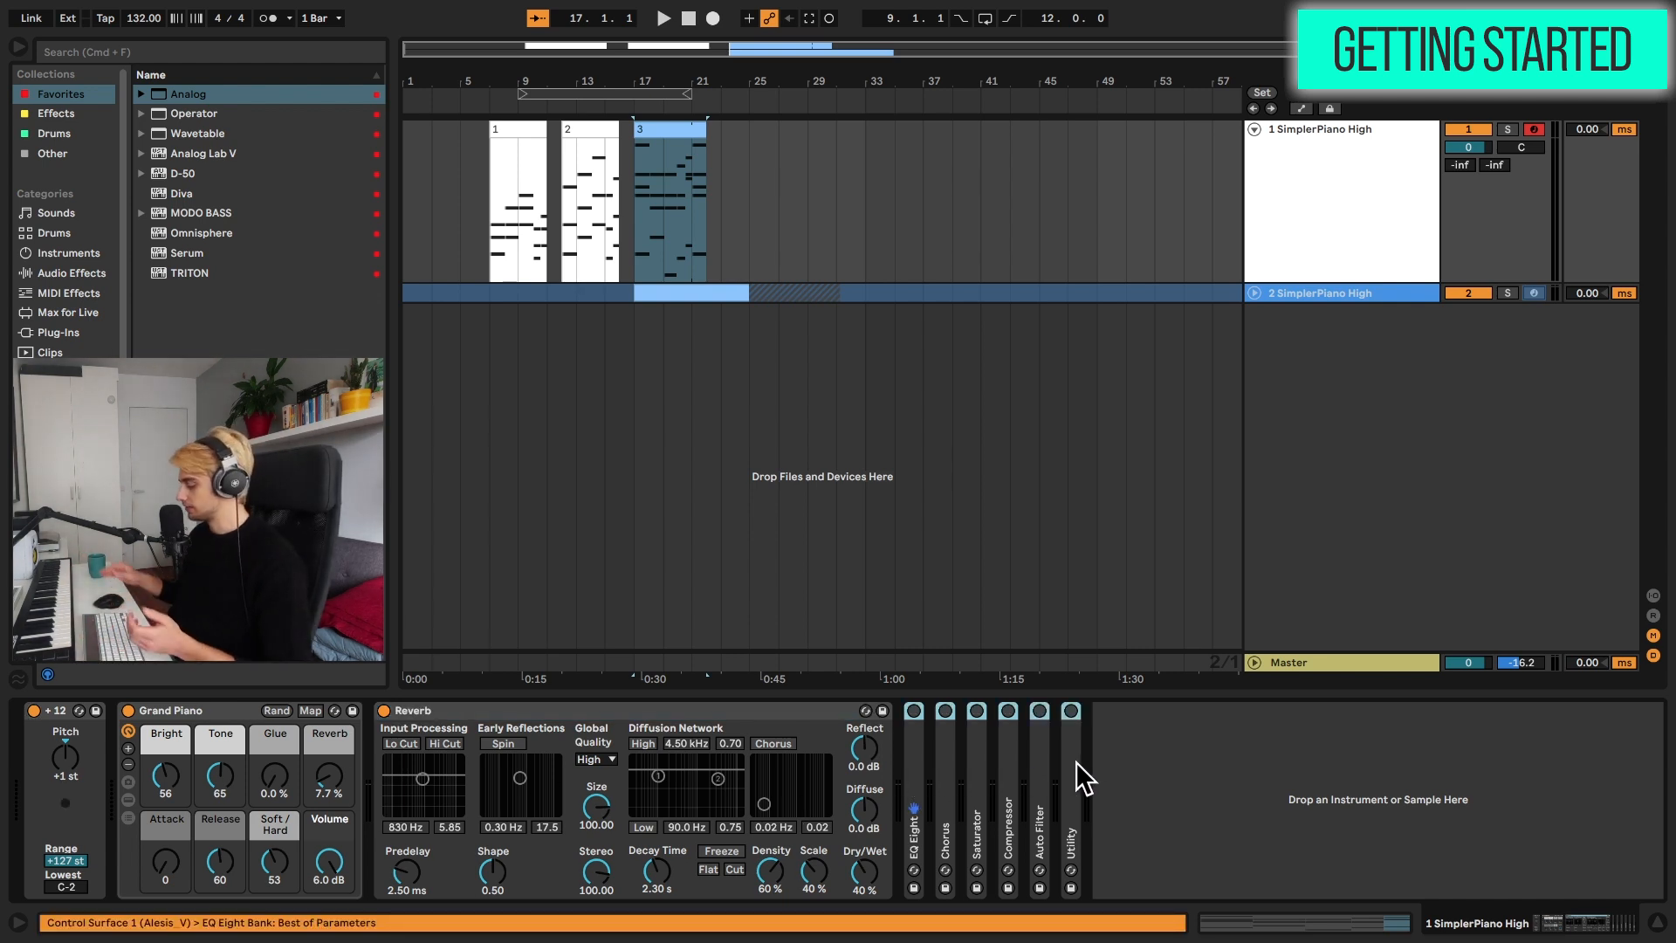
pyautogui.press('q')
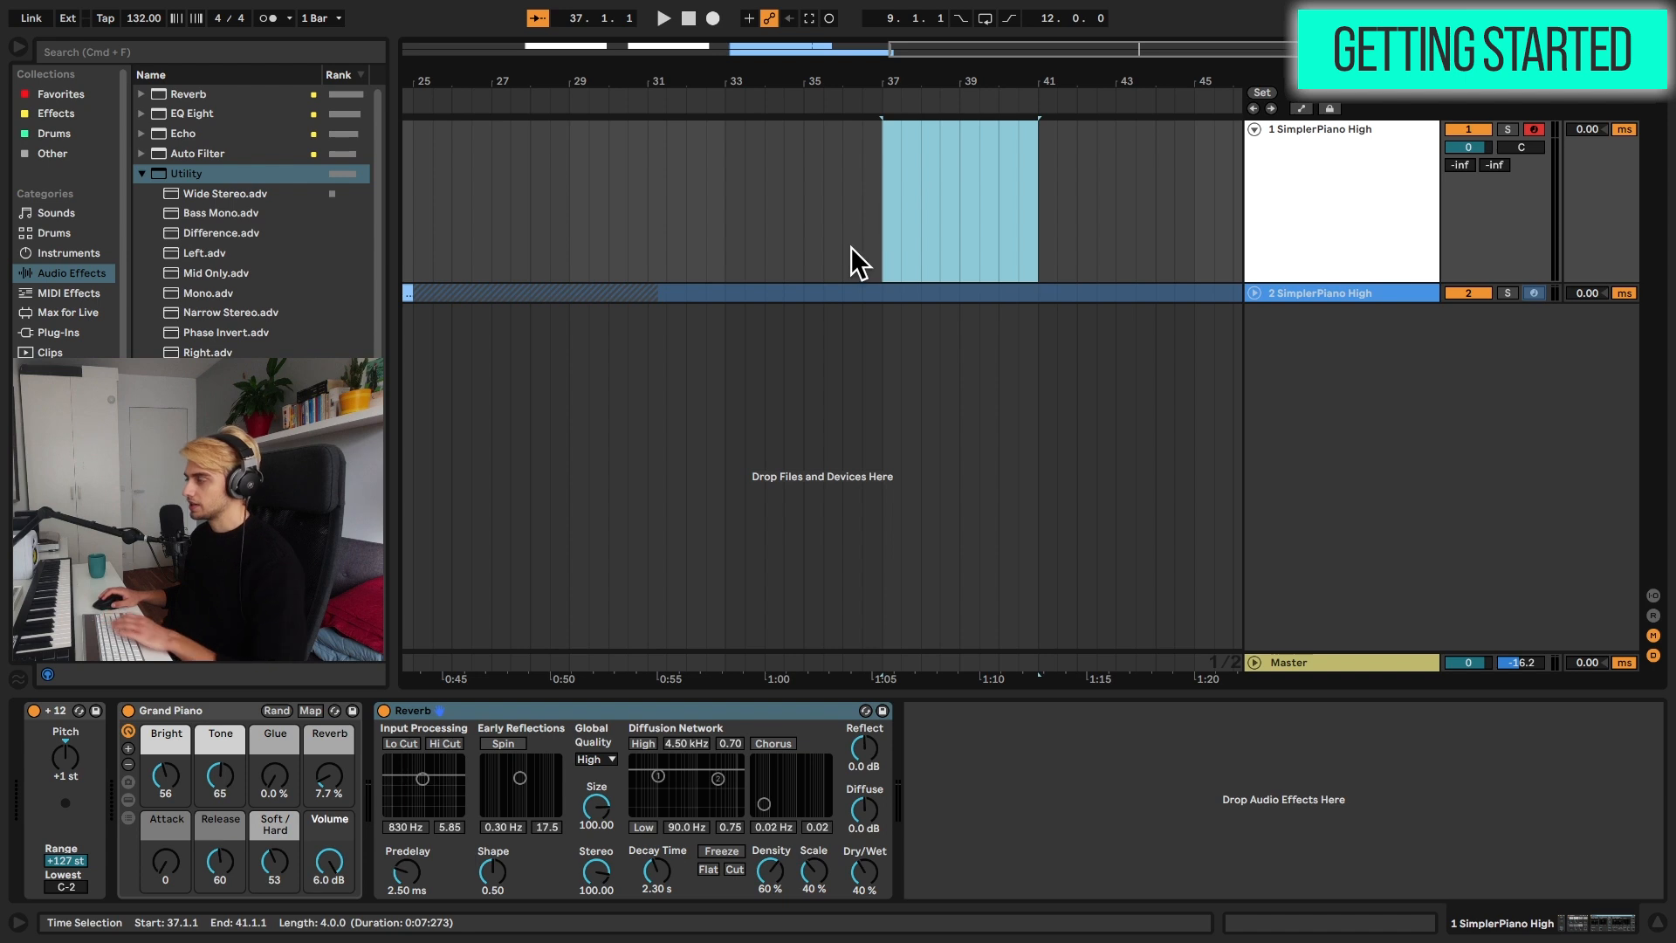
# Insert an empty four-bar MIDI clip from bar 37 to bar 41 on the first track.
pyautogui.click(883, 201)
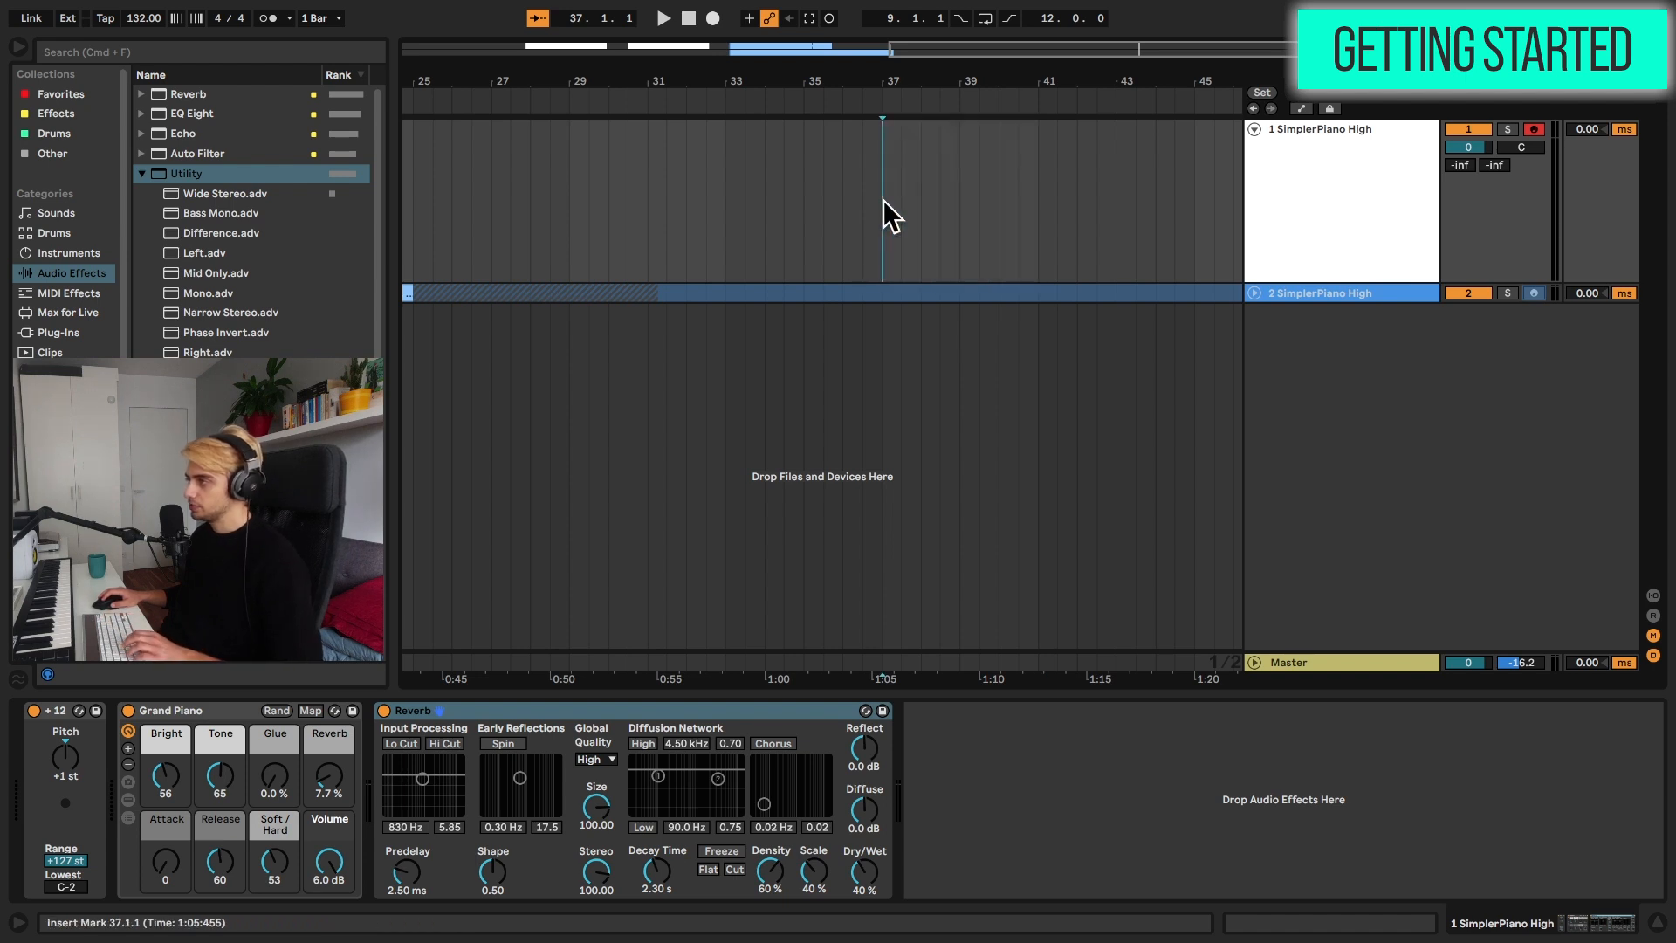
pyautogui.moveTo(882, 201); pyautogui.dragTo(1039, 206)
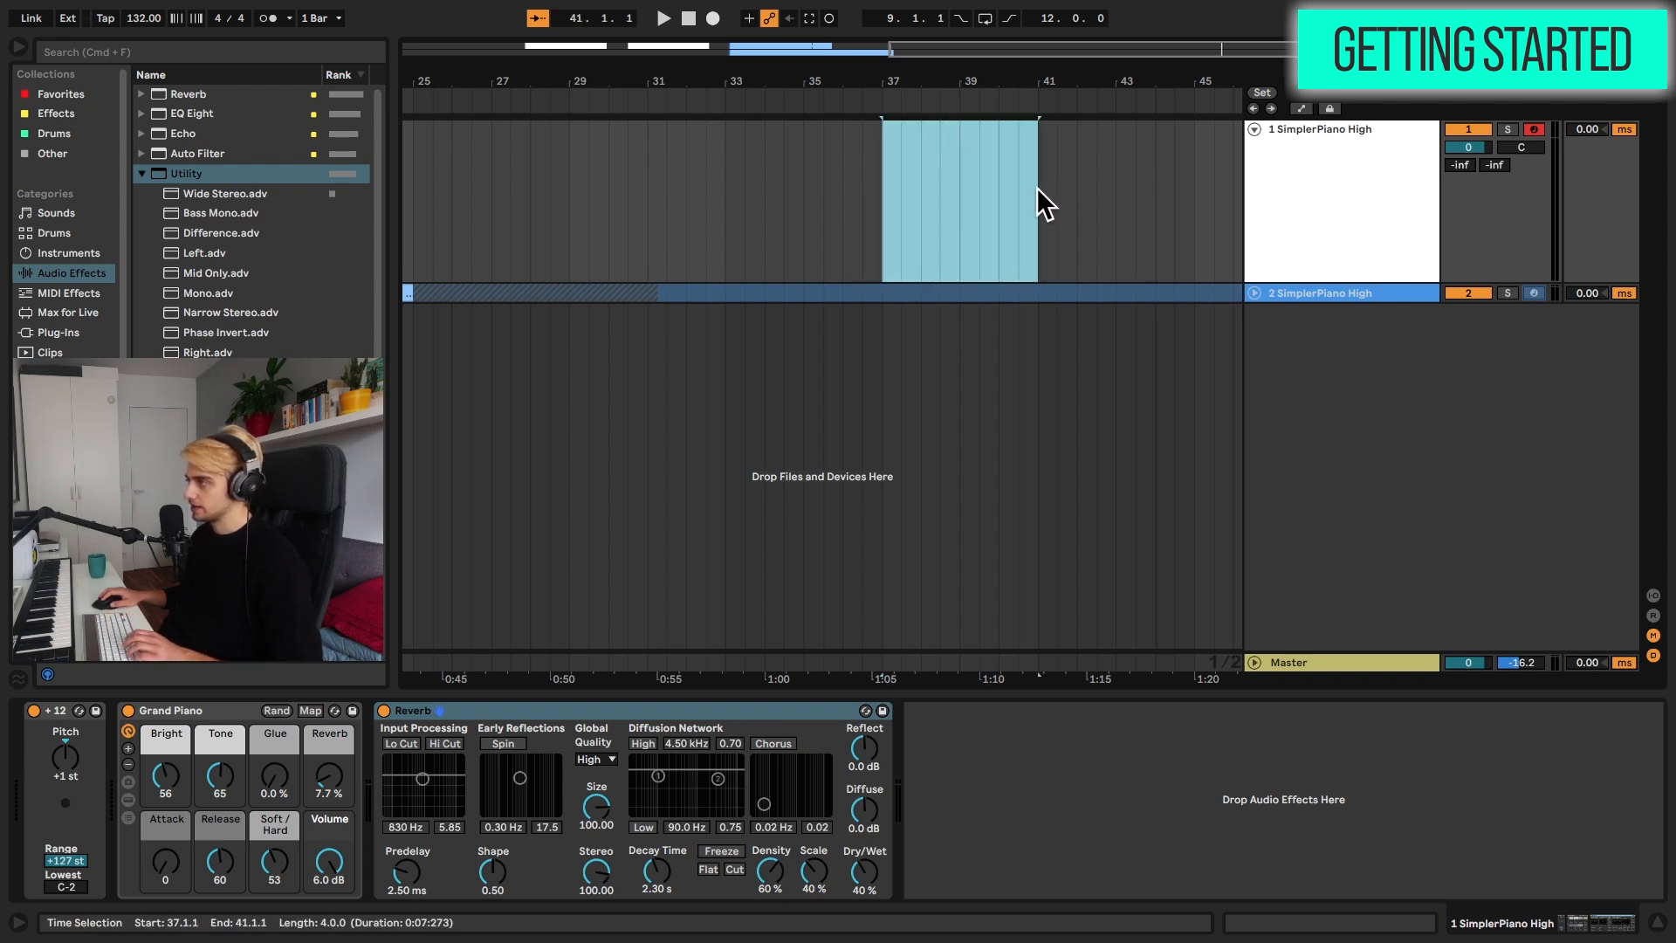
pyautogui.rightClick(946, 176)
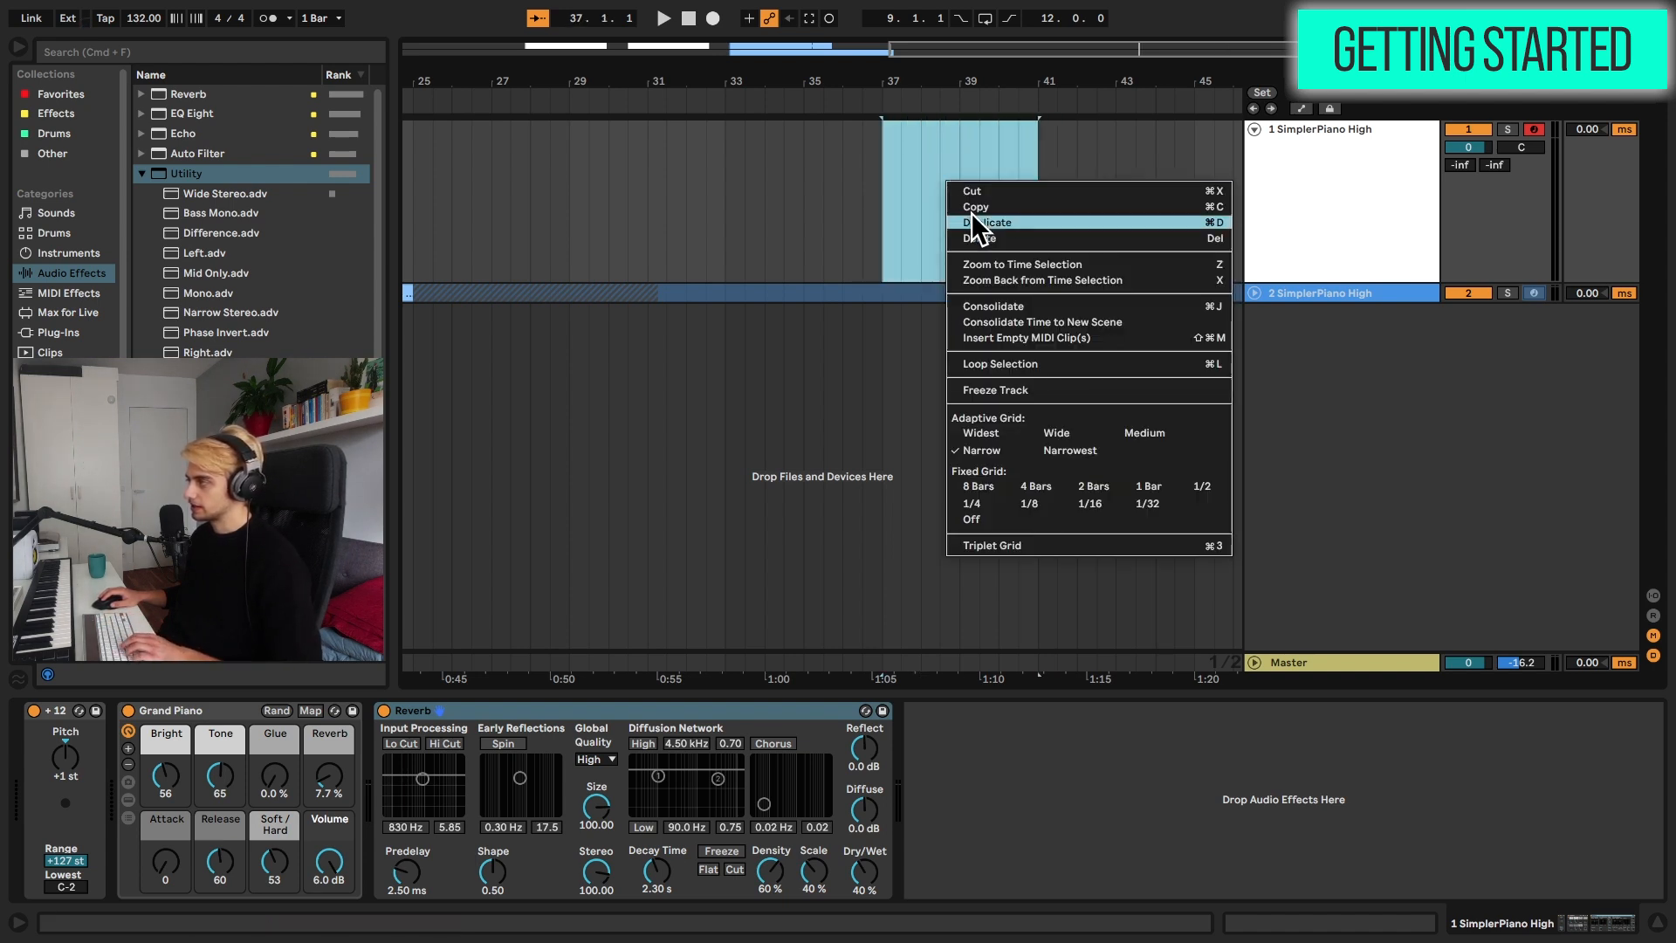
pyautogui.click(995, 337)
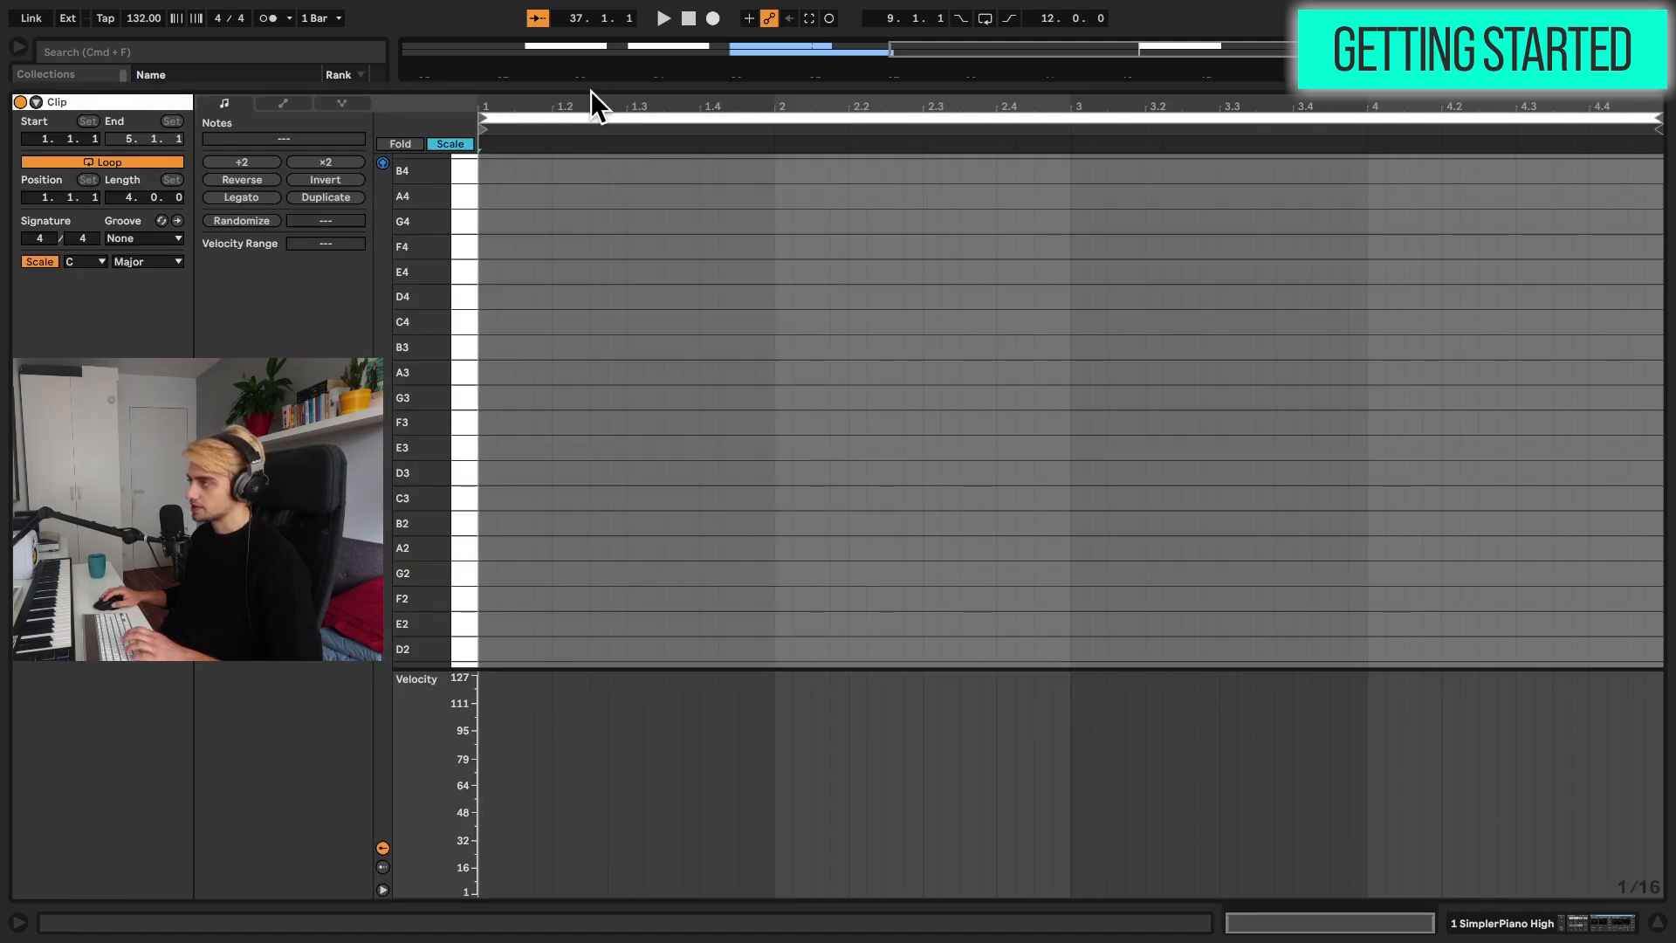
# Enlarge the new clip's note editor, shrinking the velocity lane to show more pitch rows.
pyautogui.moveTo(592, 85); pyautogui.dragTo(653, 141)
pyautogui.moveTo(624, 669); pyautogui.dragTo(620, 774)
pyautogui.moveTo(529, 141); pyautogui.dragTo(531, 71)
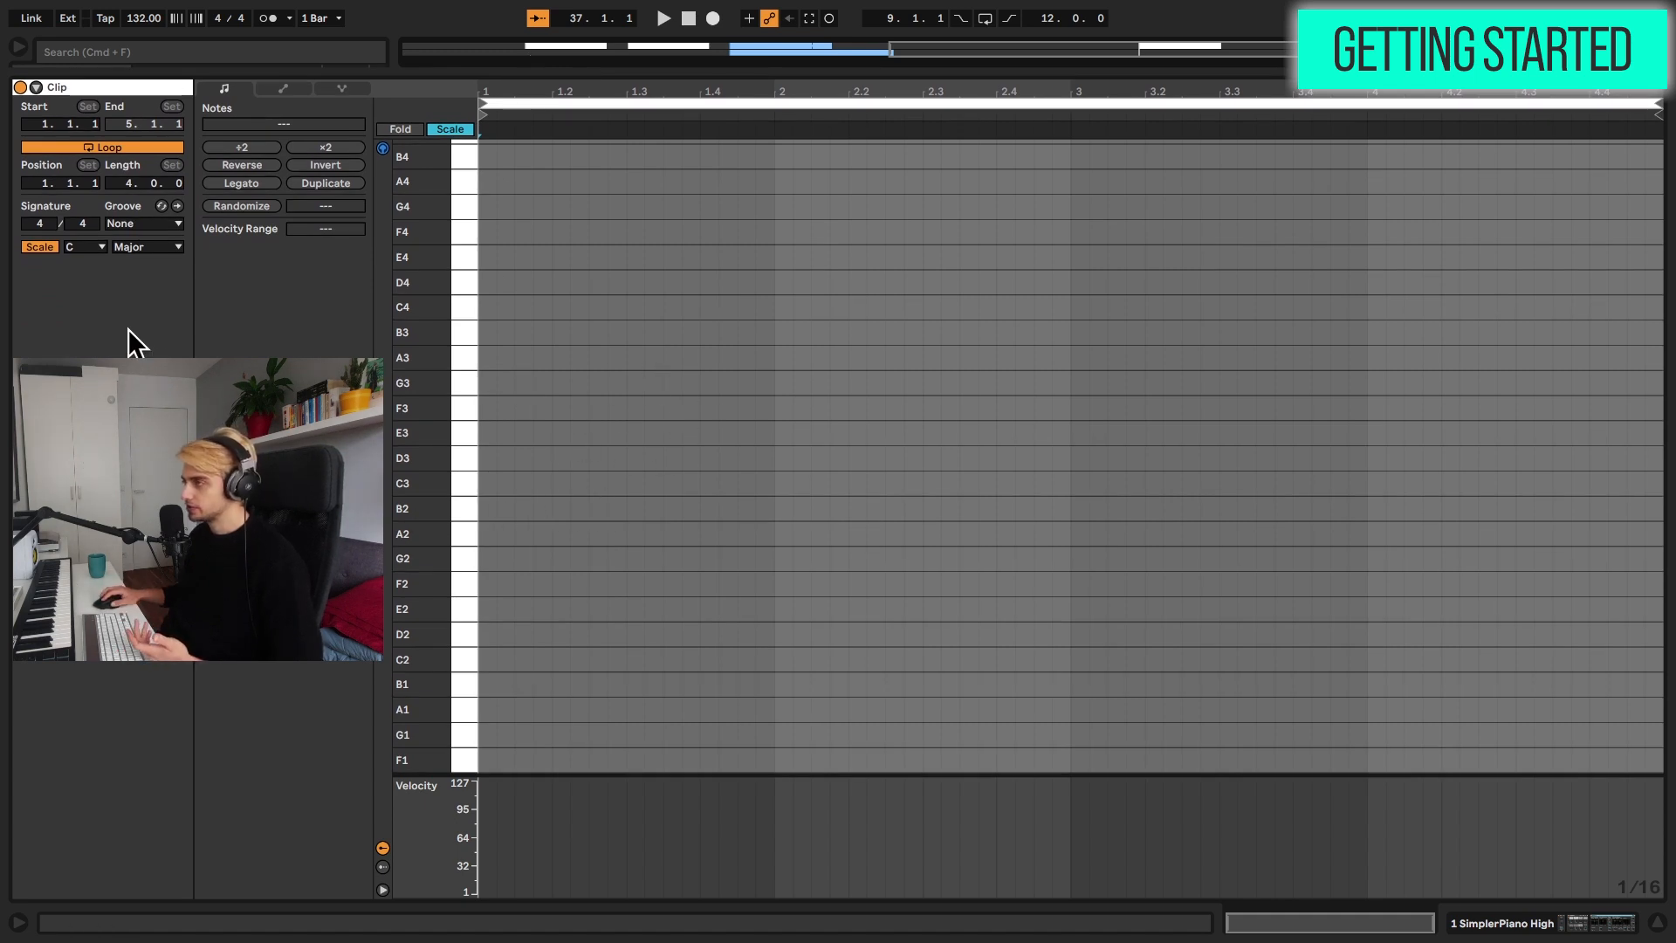
# Examine the clip's scale setting by switching it off and on and viewing the available root notes and scale types.
pyautogui.click(39, 247)
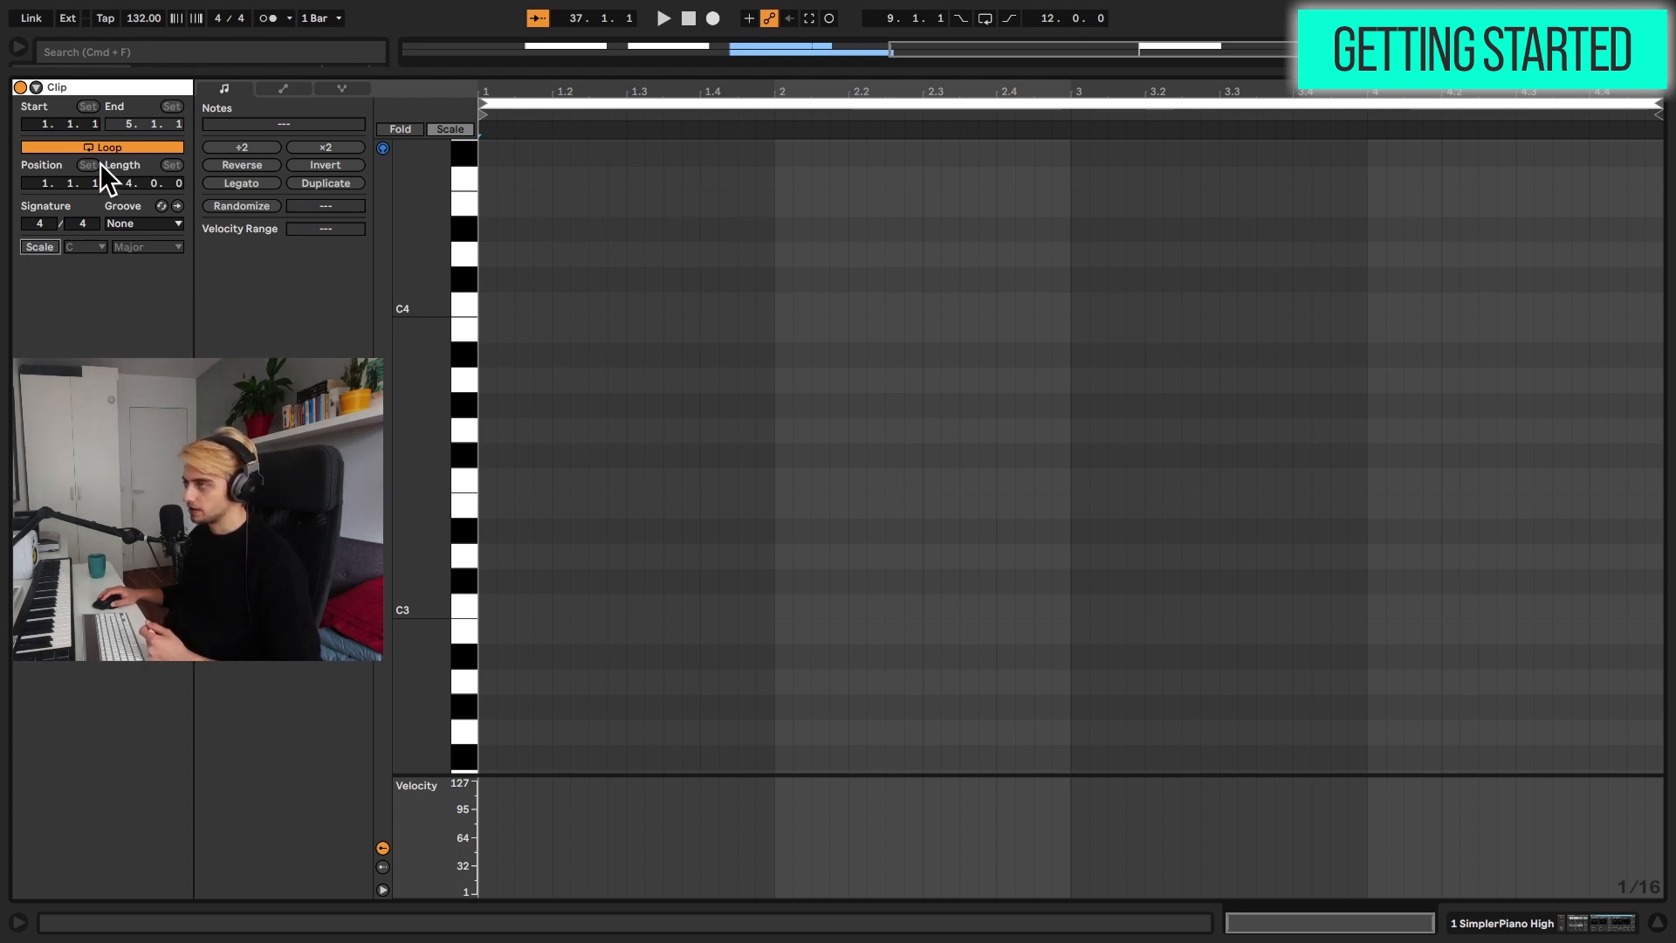
pyautogui.click(39, 247)
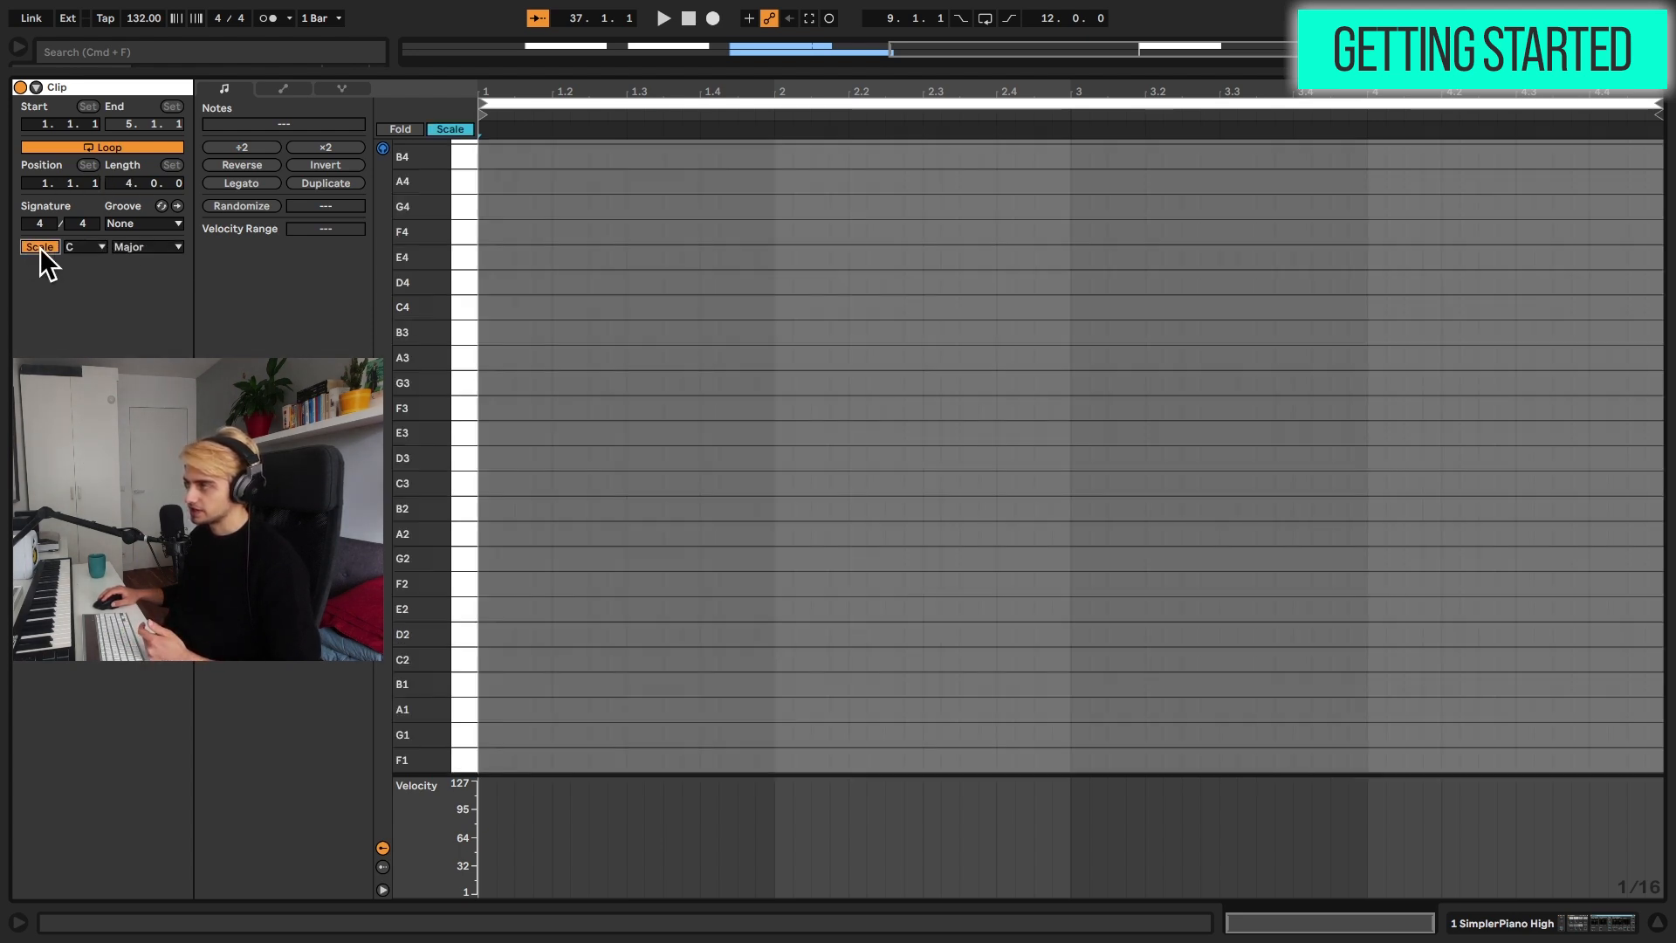
pyautogui.click(75, 248)
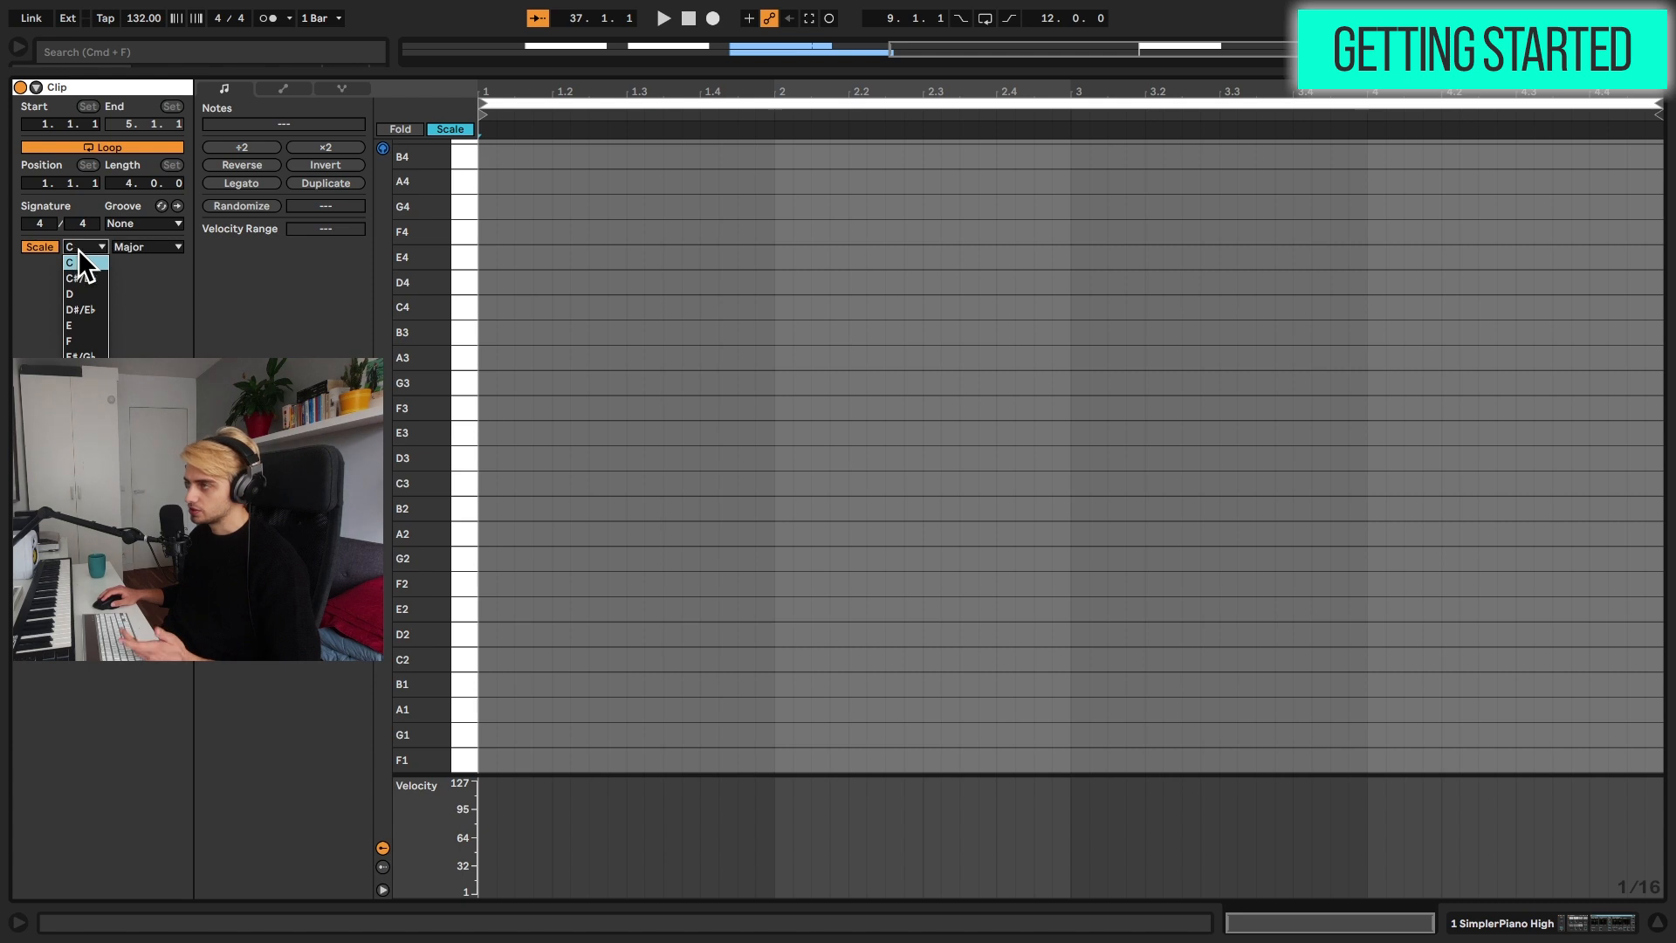
pyautogui.click(143, 246)
pyautogui.click(144, 247)
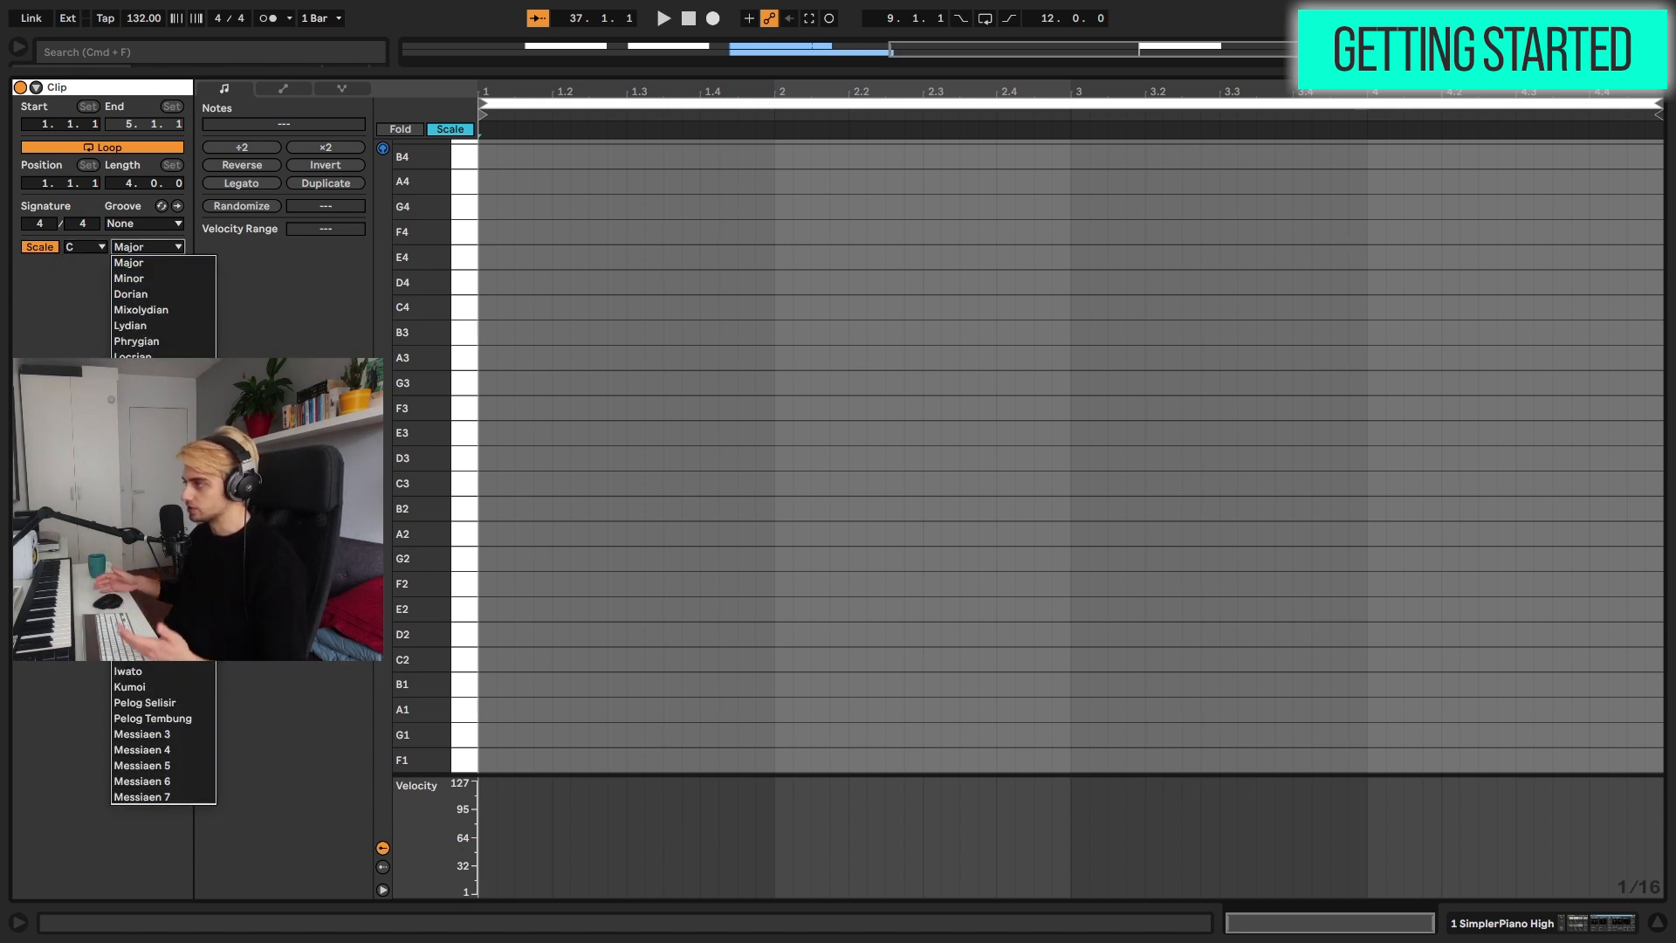
# Place one-bar notes F1, A1 and C2 in bars 1, 2 and 3 of the clip.
pyautogui.click(521, 647)
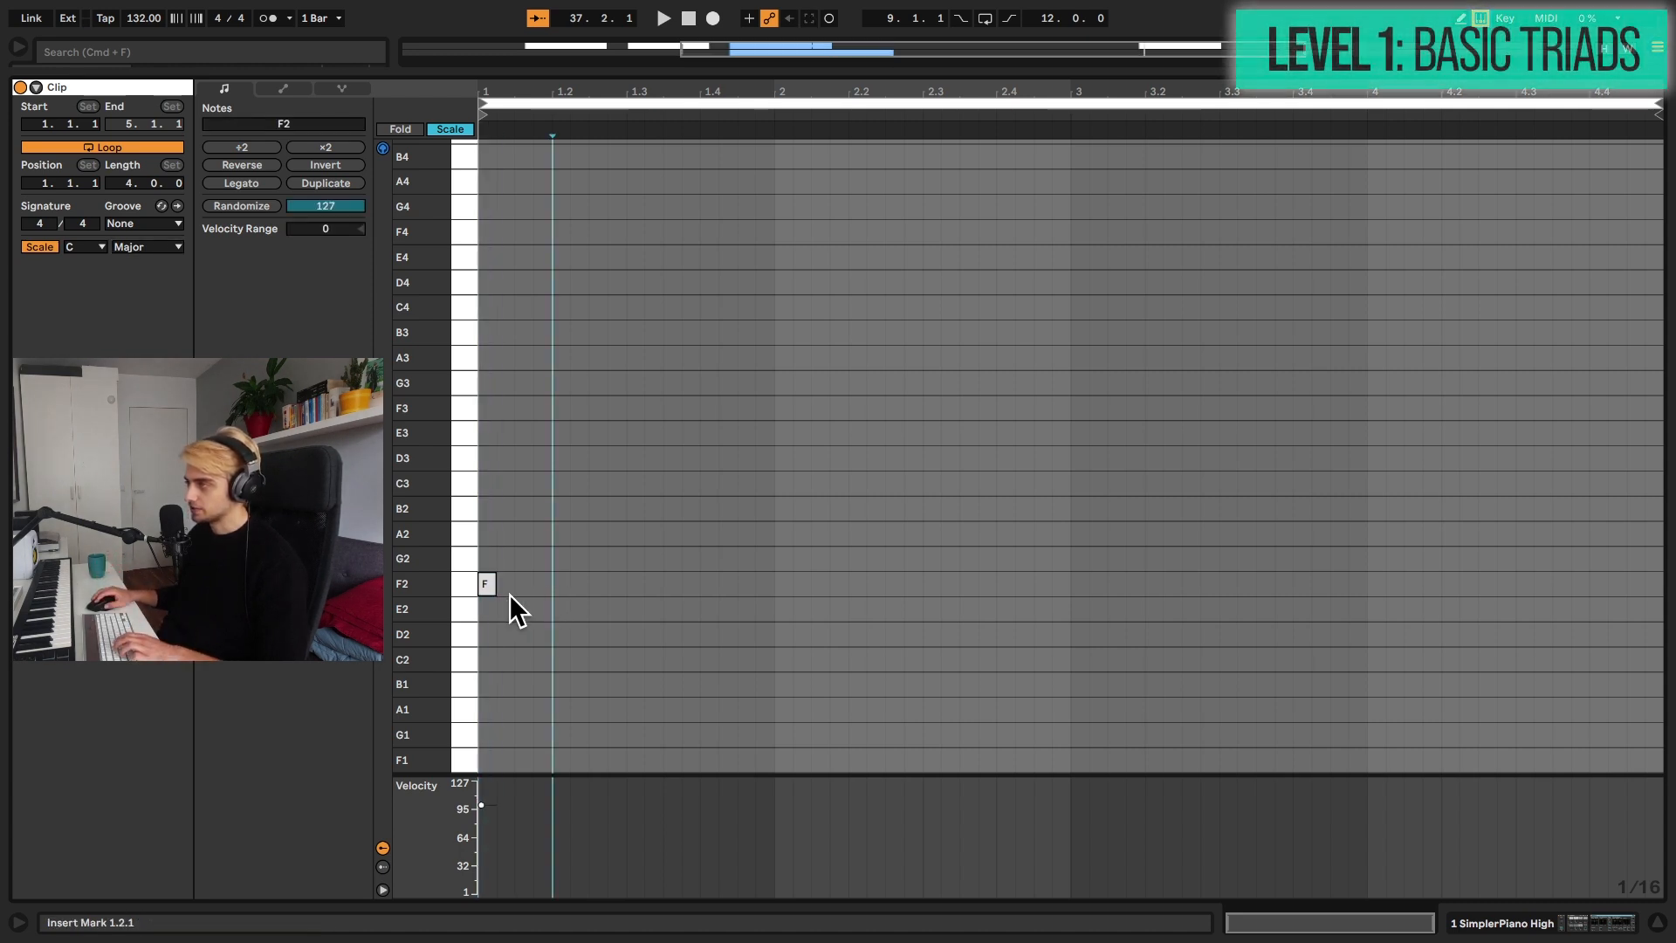
pyautogui.click(490, 584)
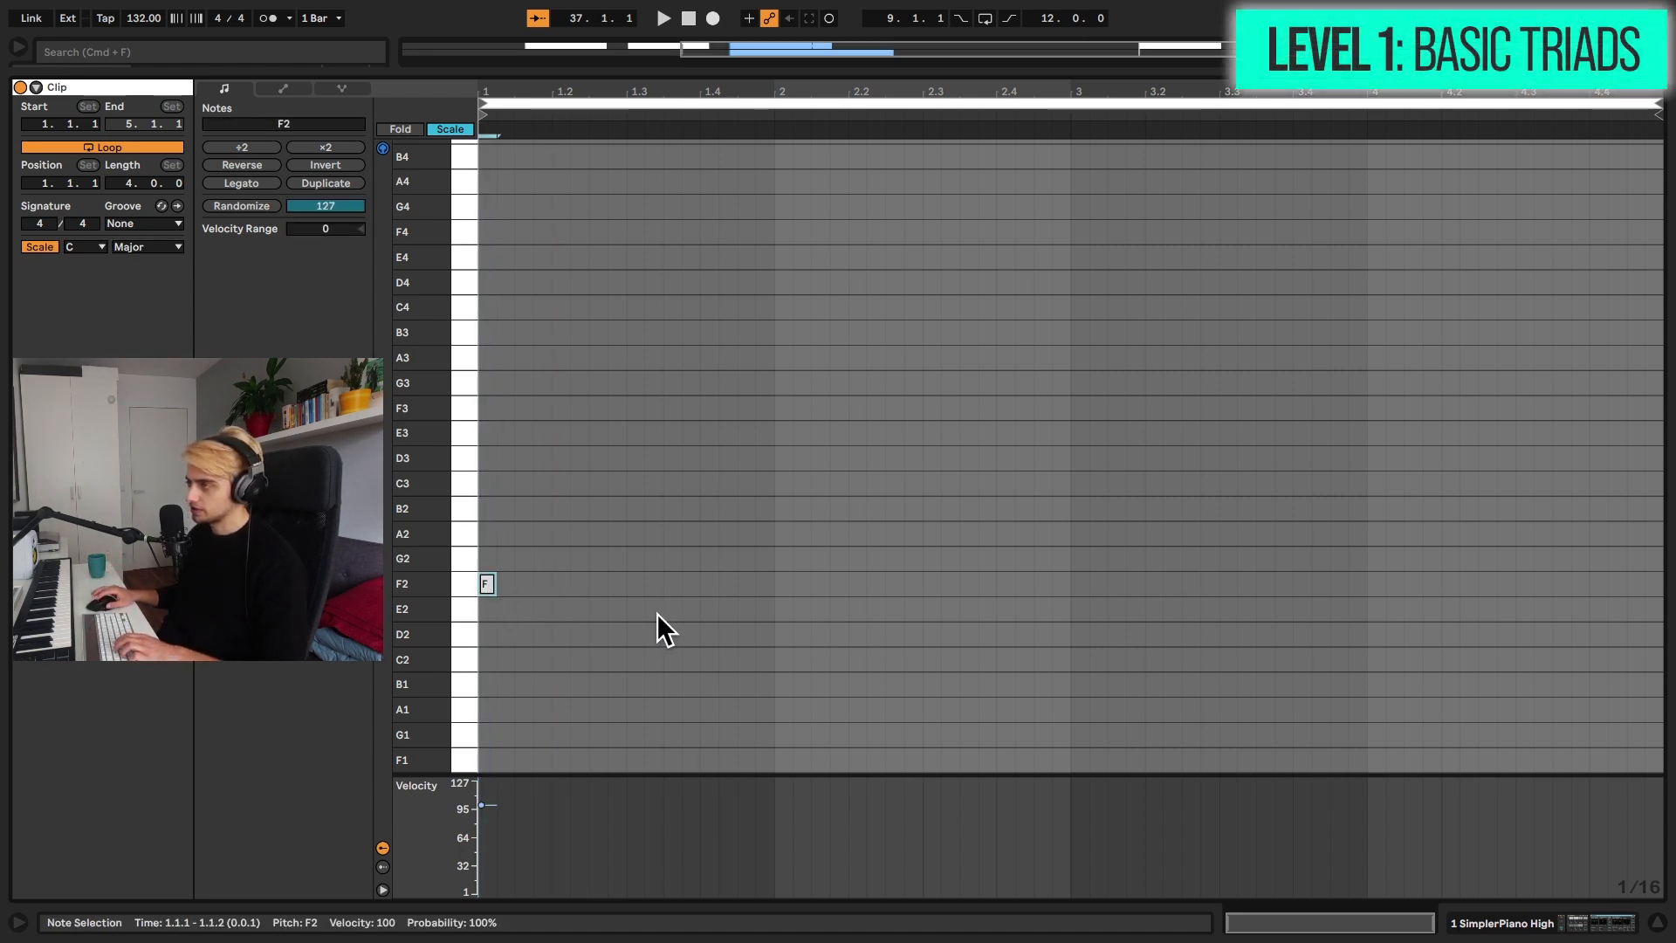
pyautogui.hotkey('shift', 'Down')
pyautogui.moveTo(553, 685); pyautogui.dragTo(768, 753)
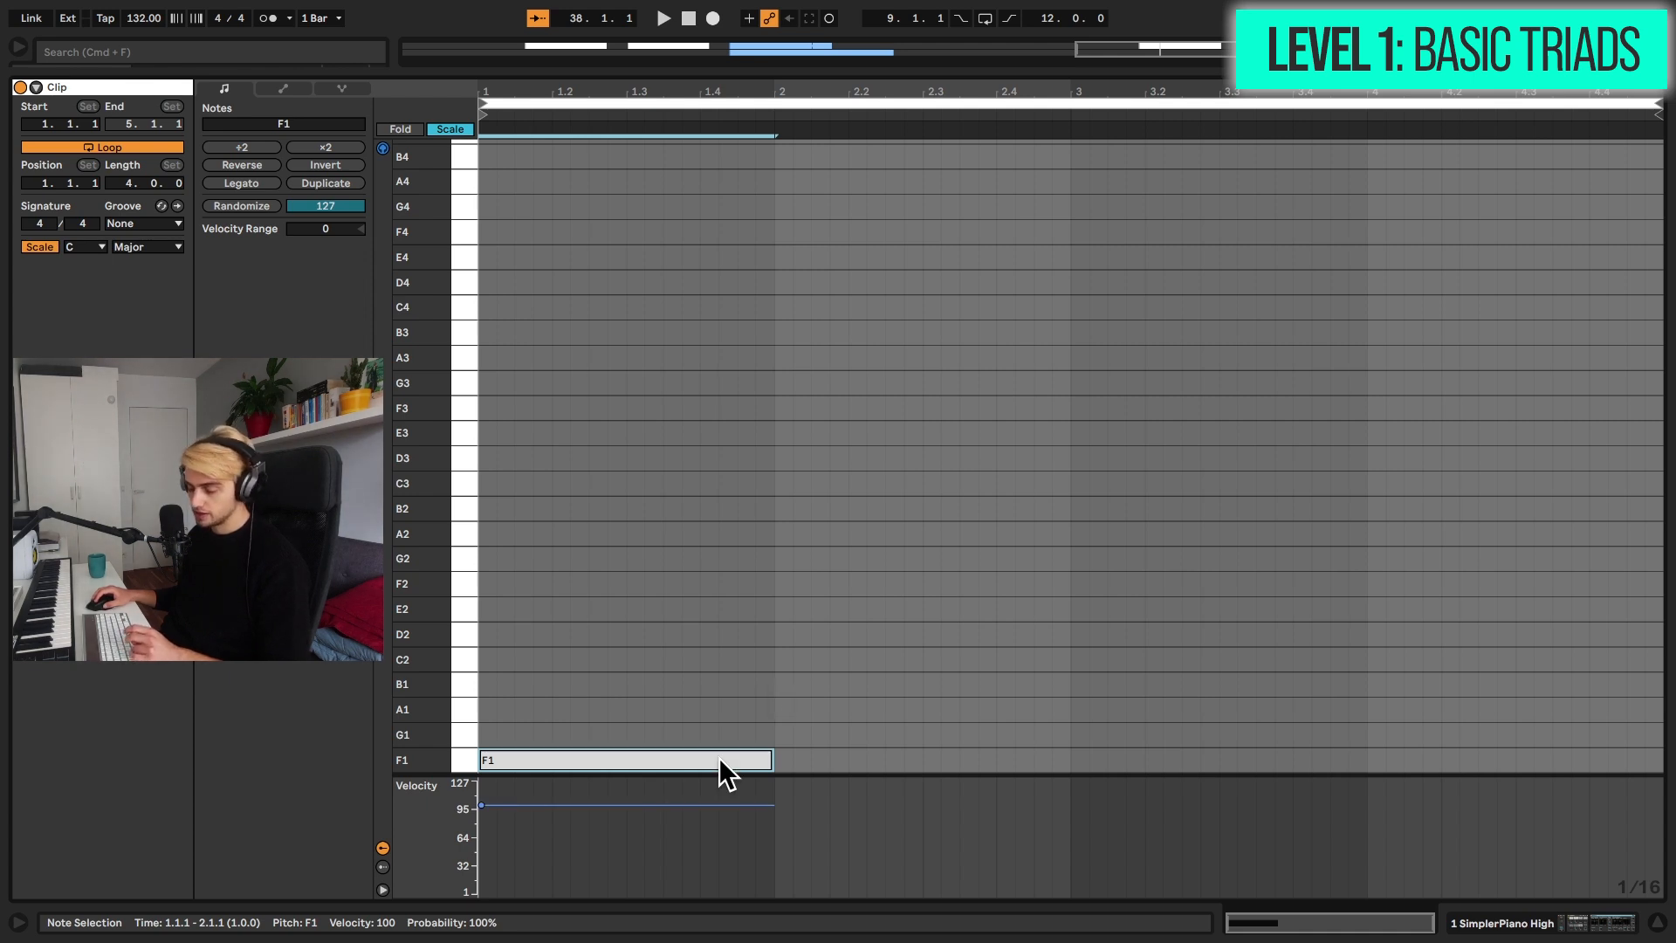
pyautogui.moveTo(719, 757)
pyautogui.mouseDown()
pyautogui.moveTo(872, 690)
pyautogui.moveTo(880, 709)
pyautogui.moveTo(1156, 710)
pyautogui.moveTo(1246, 692)
pyautogui.moveTo(1204, 681)
pyautogui.moveTo(1206, 665)
pyautogui.mouseUp()
pyautogui.click(811, 733)
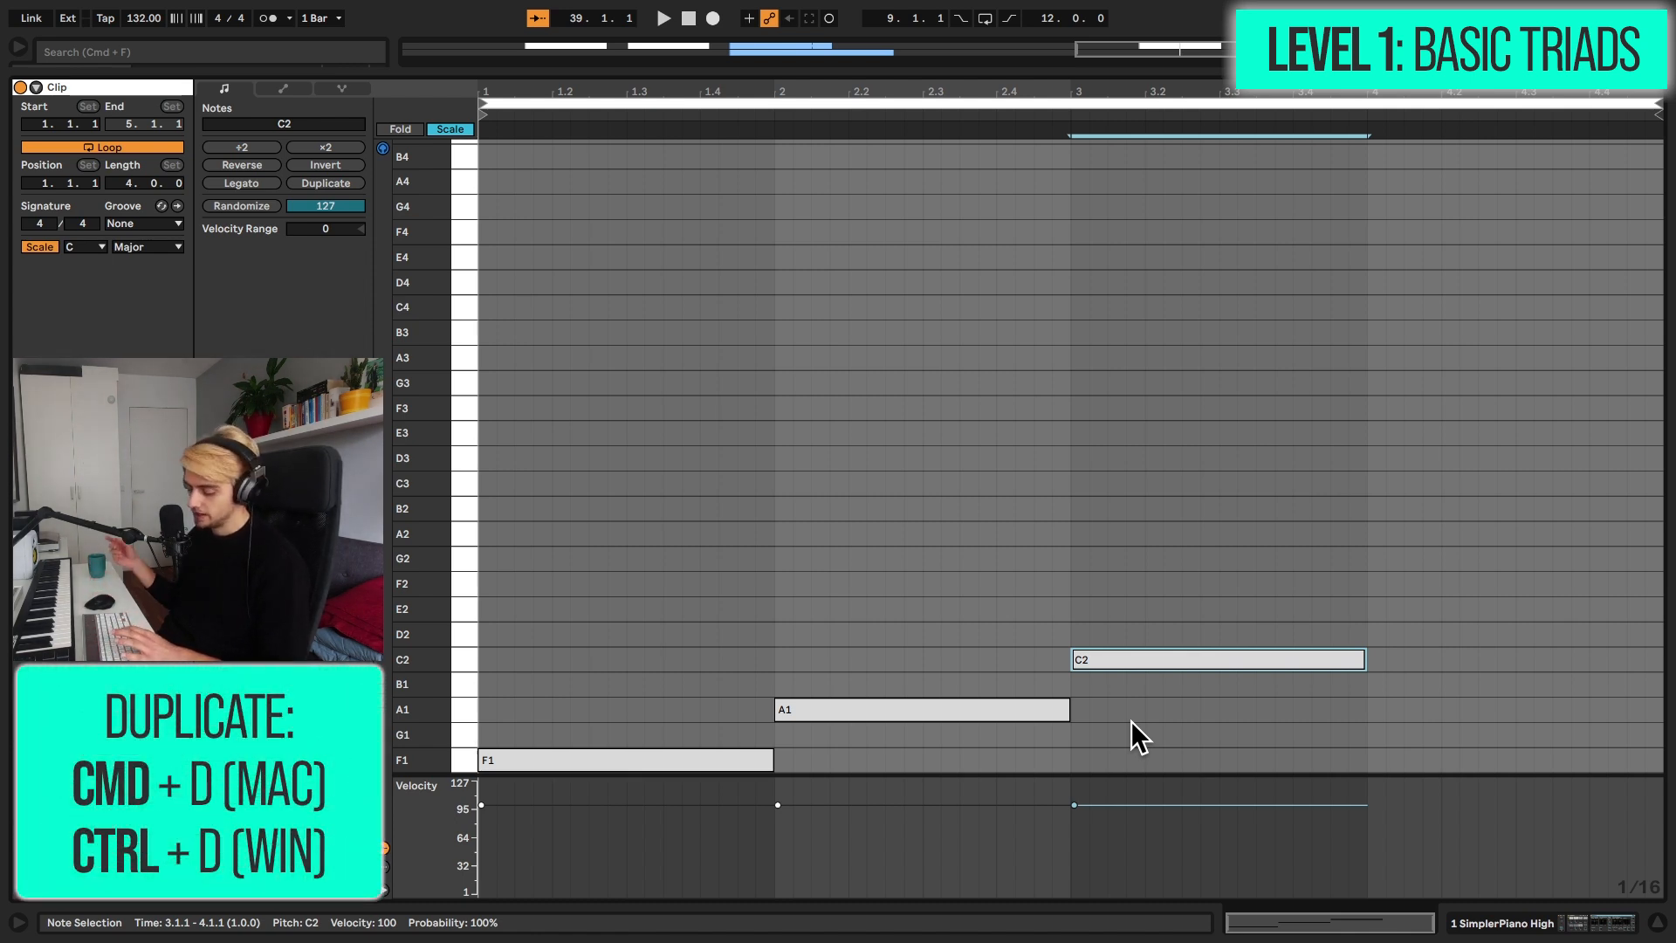
# Duplicate the C2 note into bar 4, make half-bar notes E2 and G2 from it, and play the bass line.
pyautogui.press('super+d')
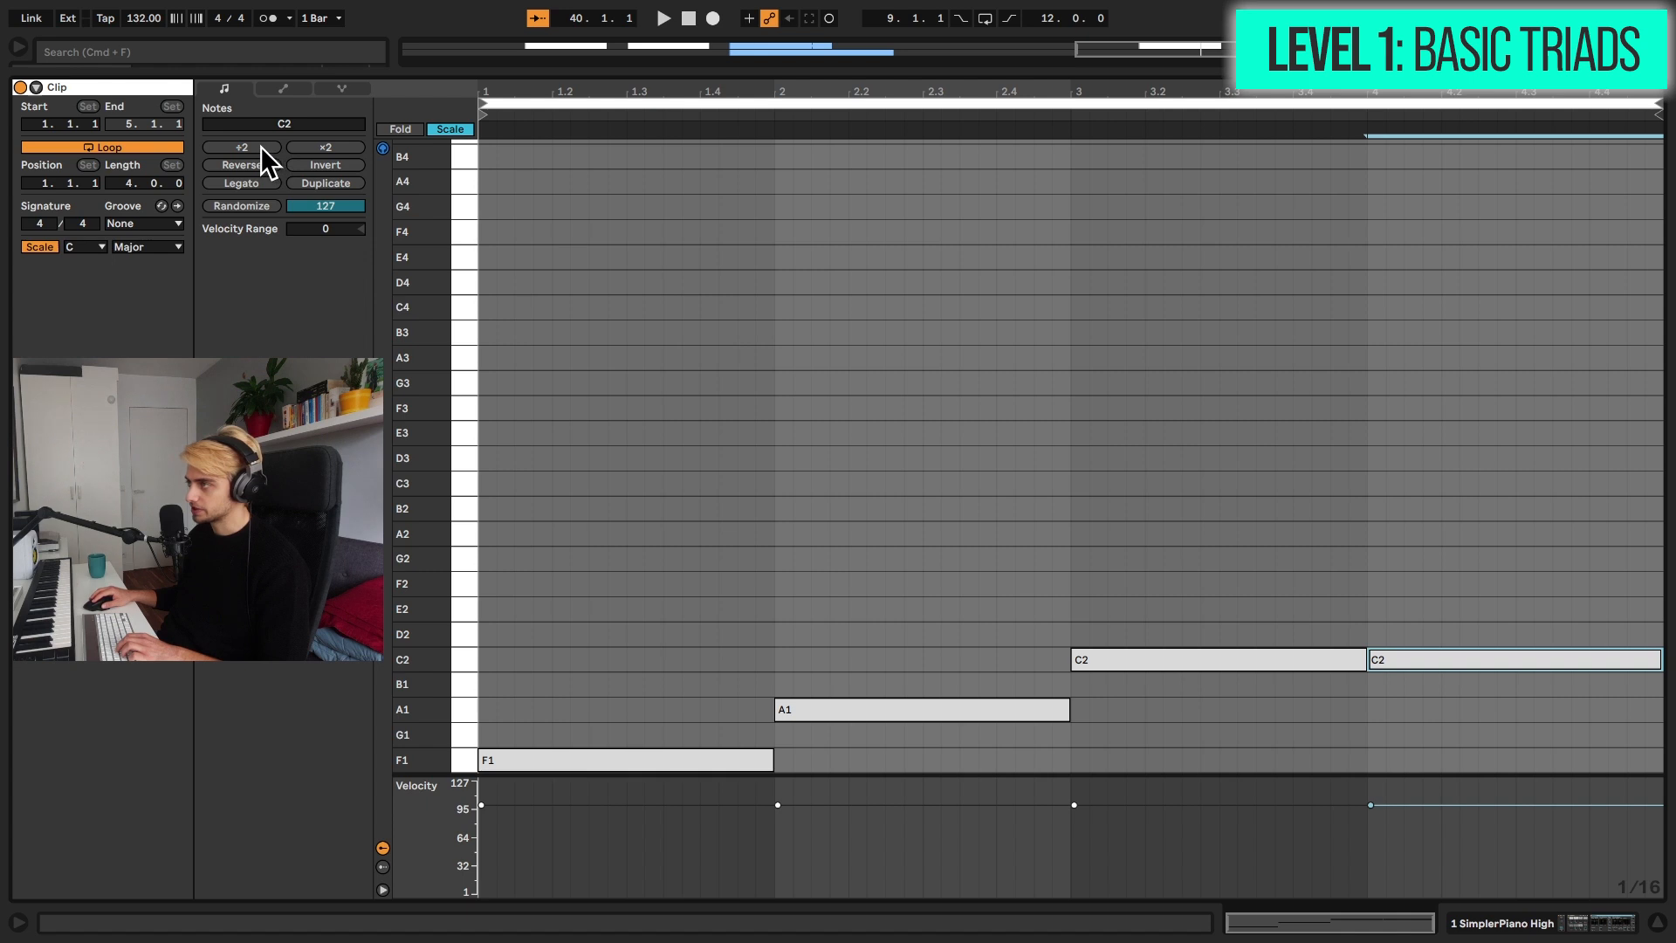
pyautogui.click(223, 150)
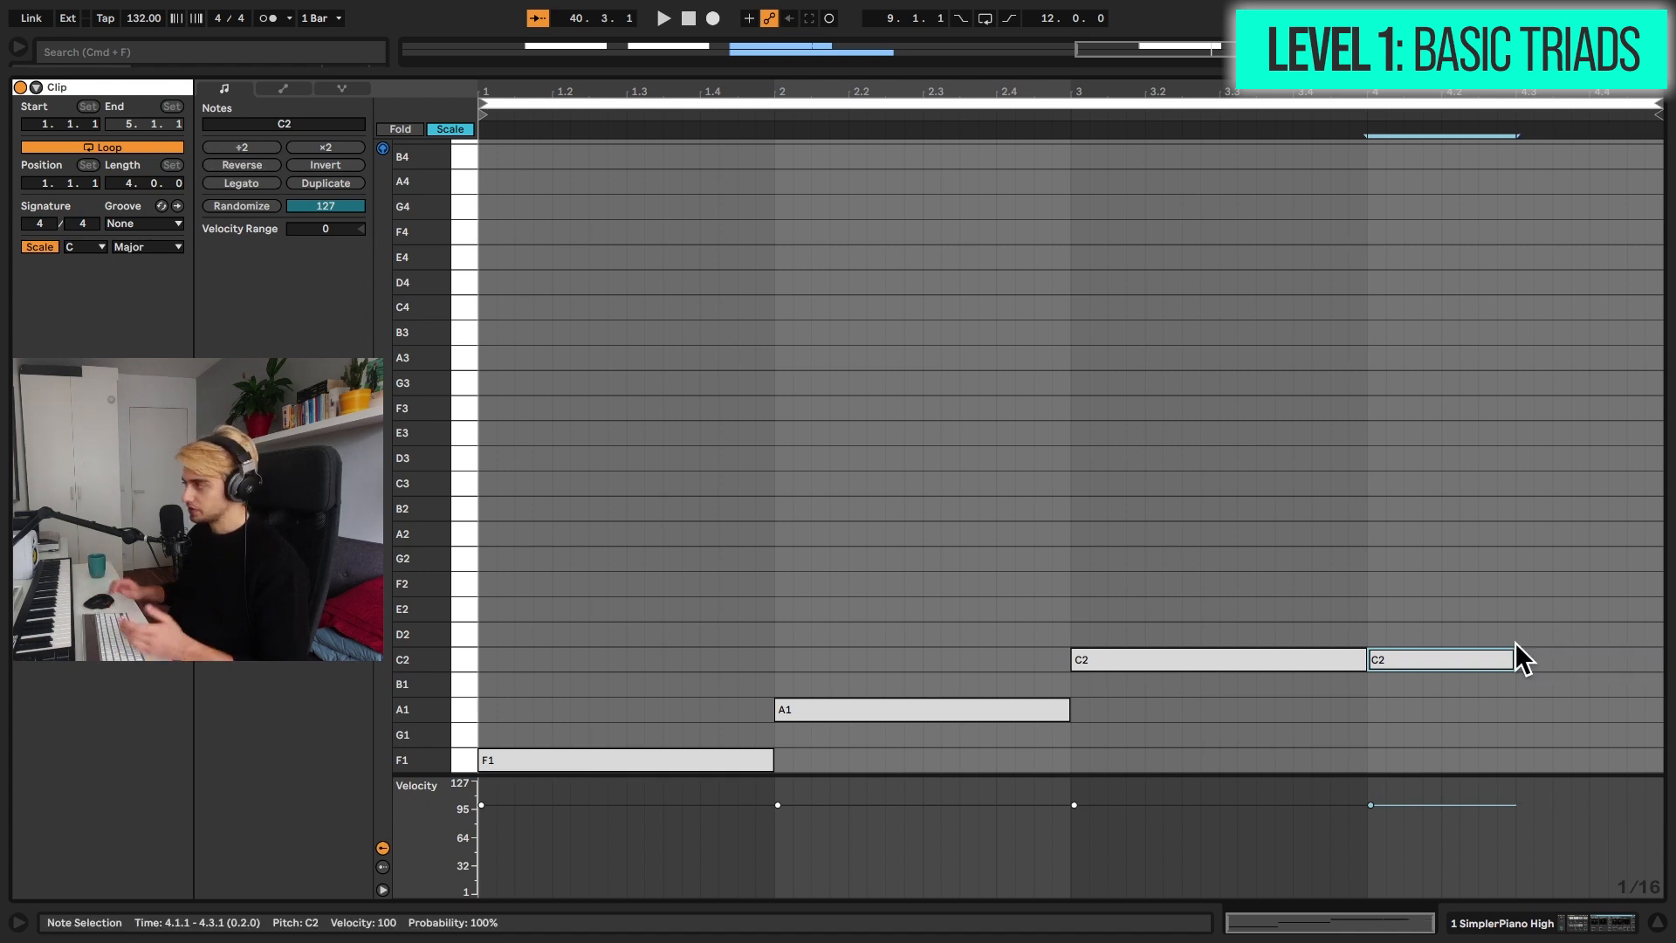
pyautogui.press('Up')
pyautogui.press('Up')
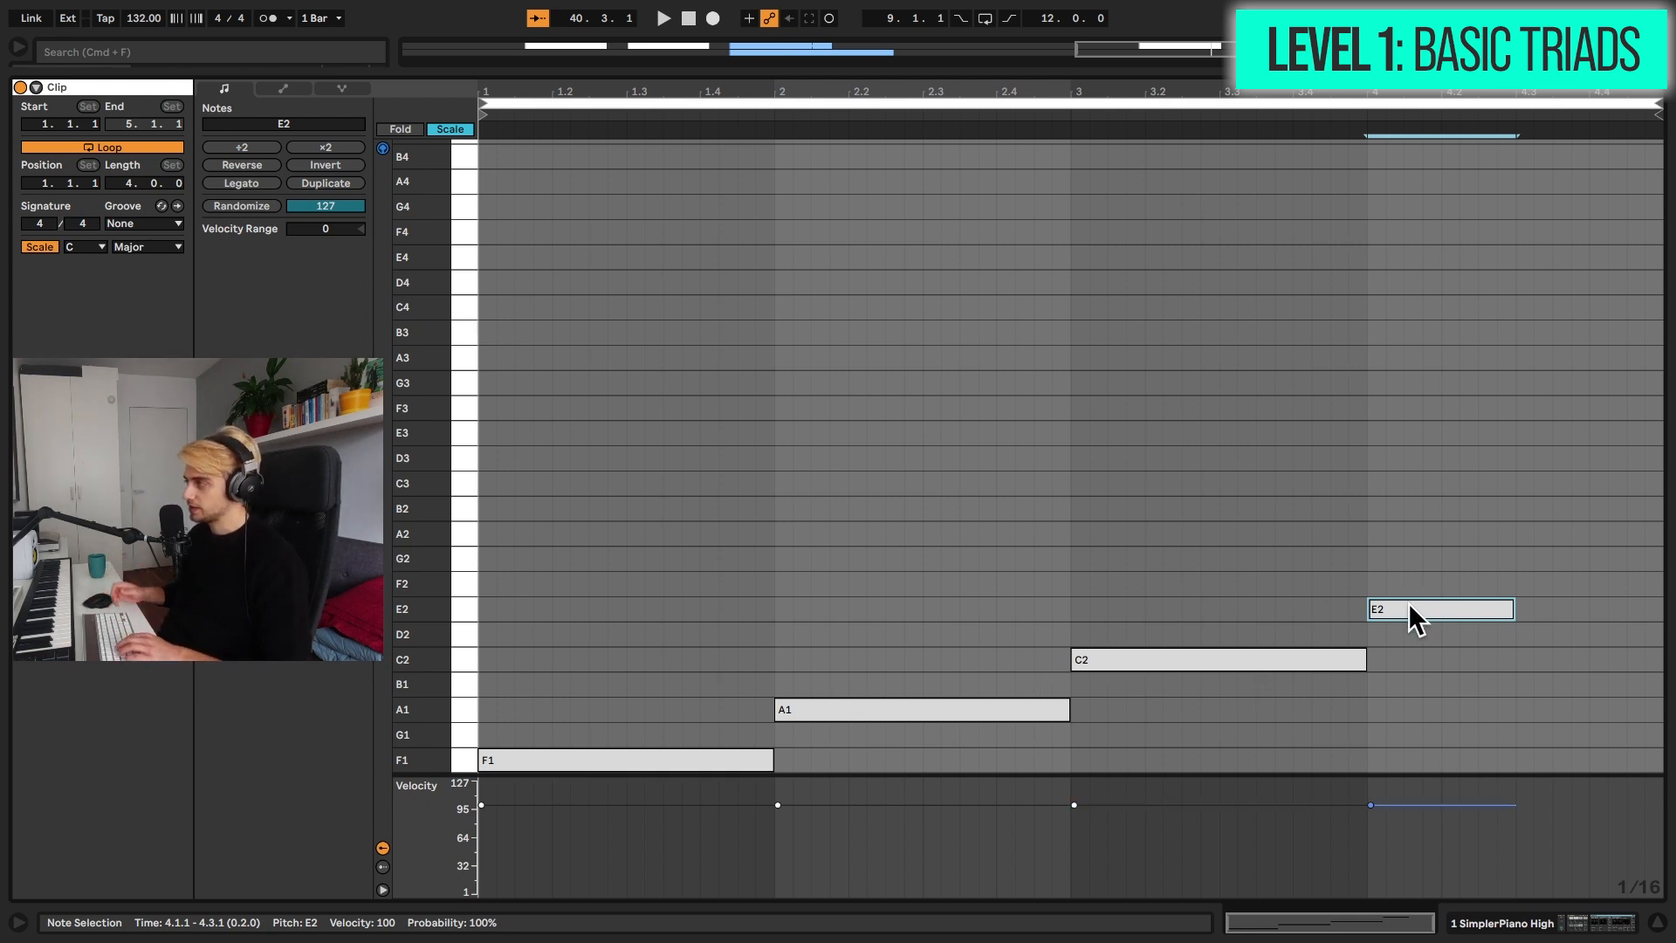
pyautogui.press('super+d')
pyautogui.press('Up')
pyautogui.press('Up')
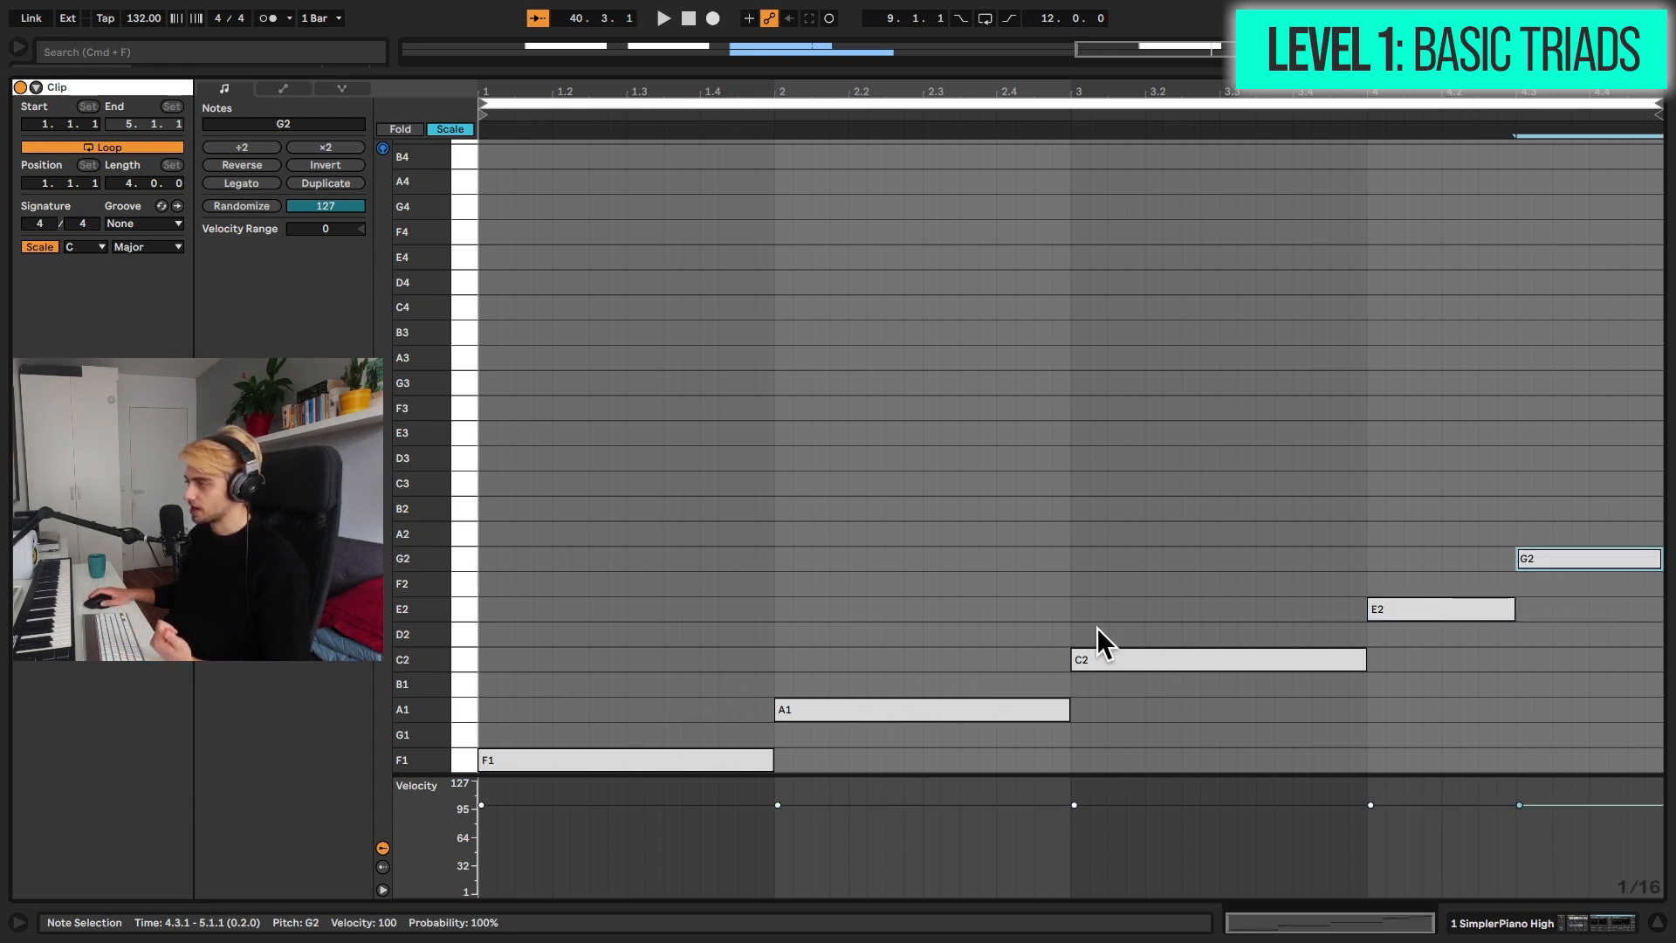
pyautogui.press('space')
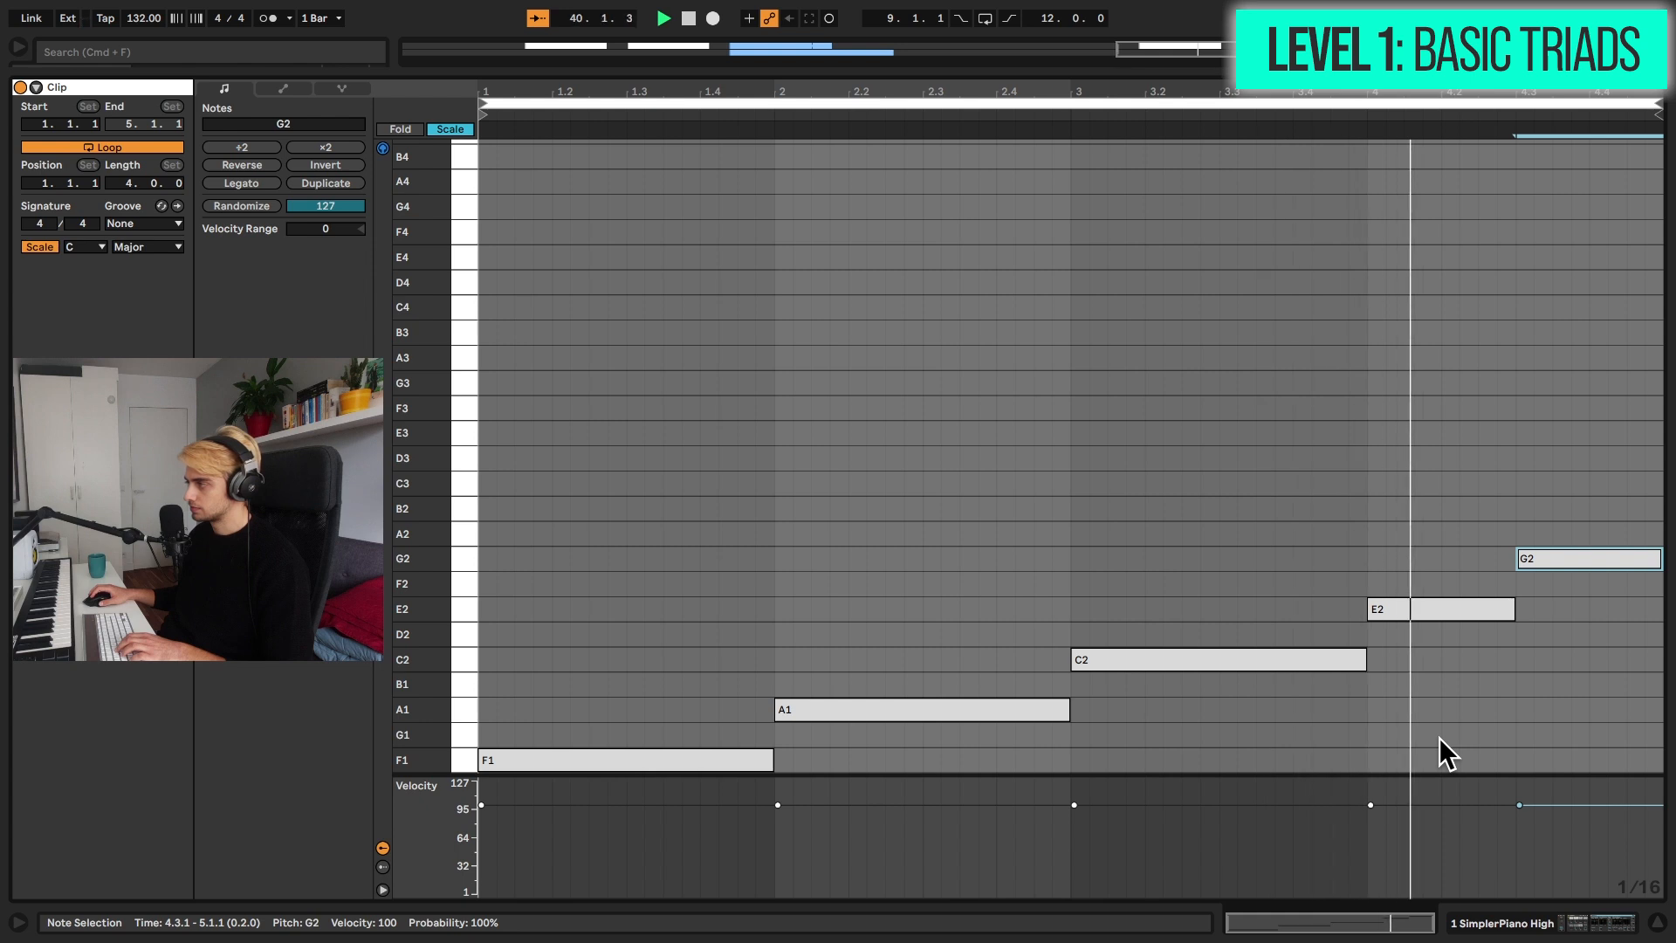
pyautogui.press('space')
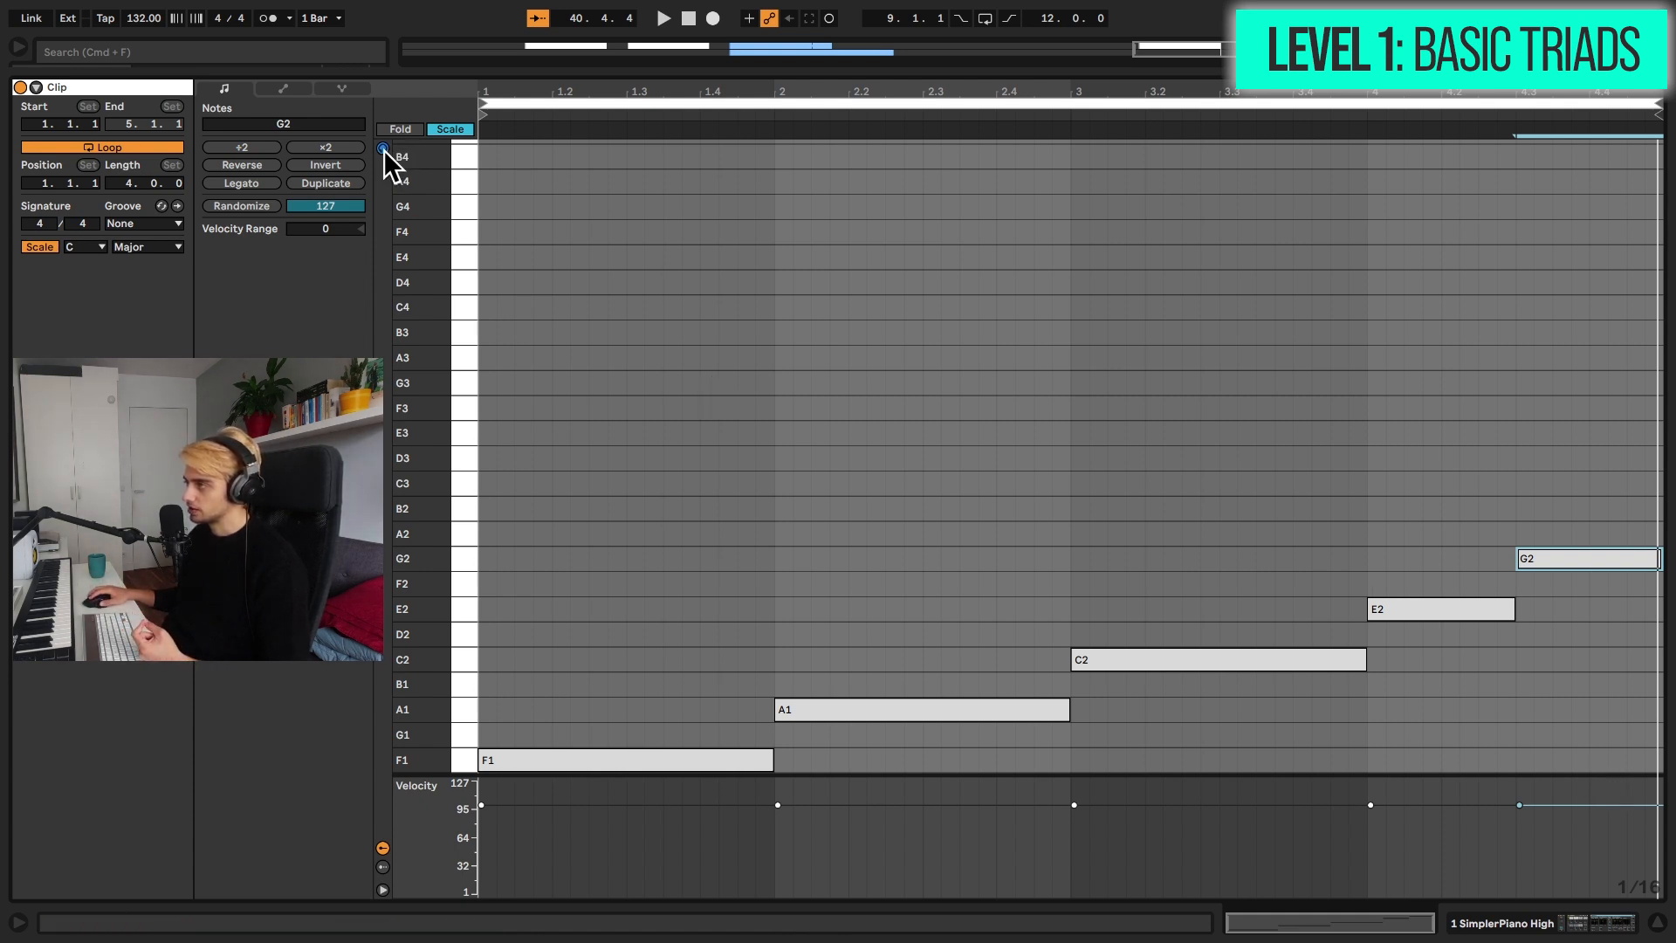
# Copy all root notes up a third within the scale, play the result, and copy them up another third to form triads.
pyautogui.moveTo(1563, 761); pyautogui.dragTo(615, 526)
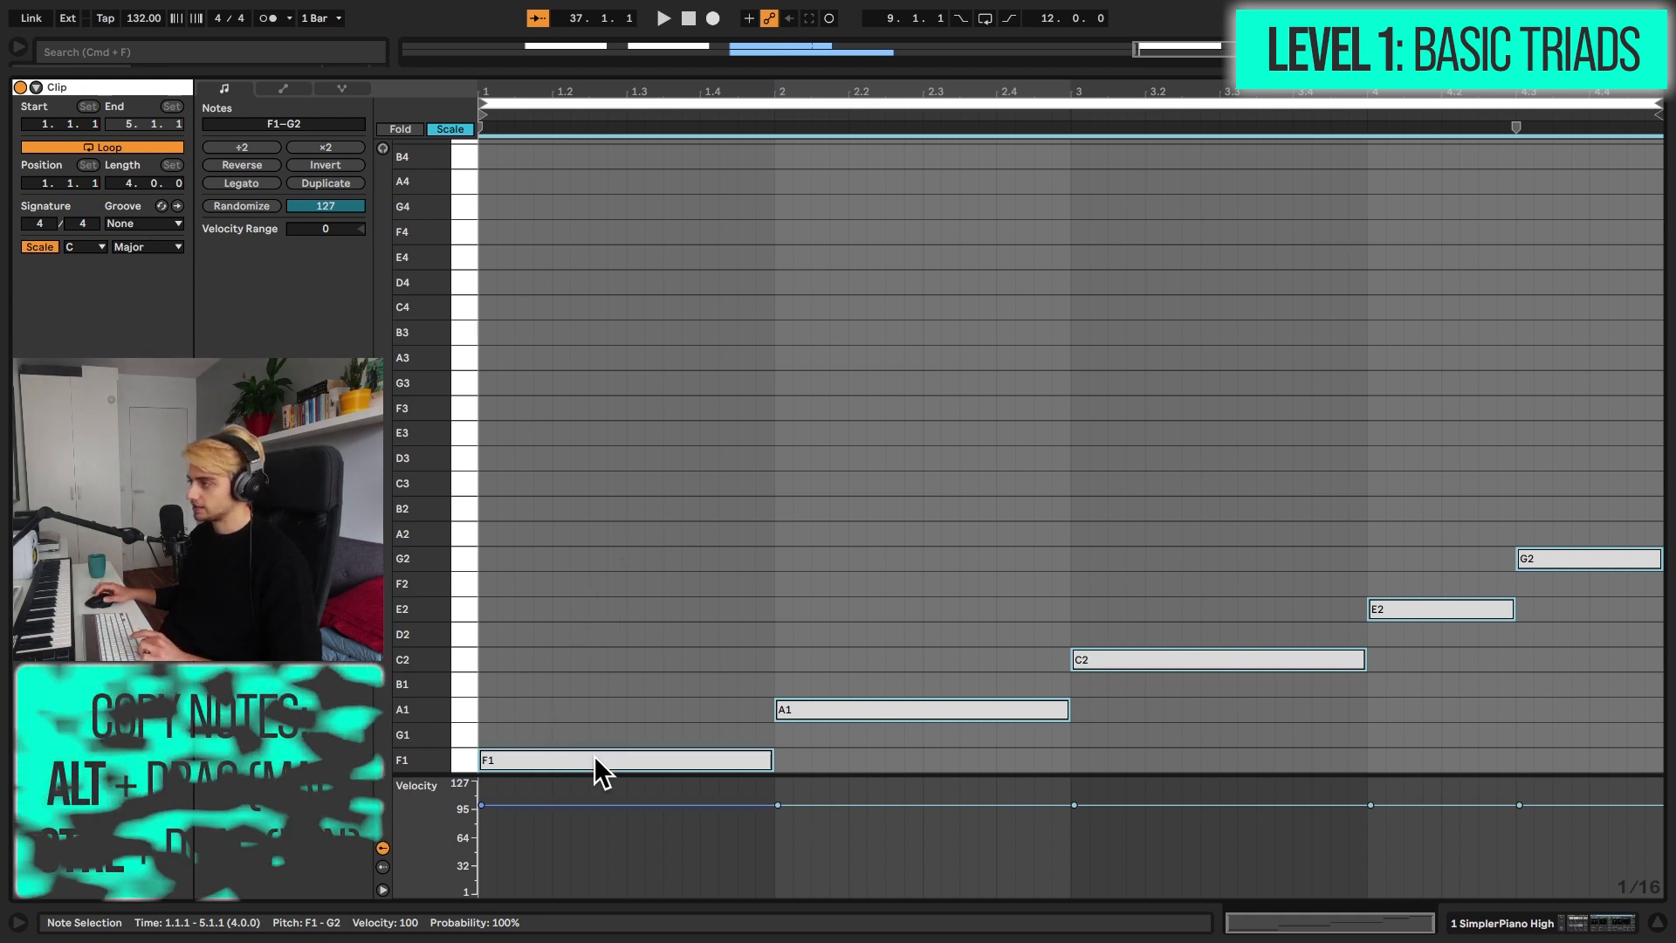
pyautogui.moveTo(593, 756); pyautogui.dragTo(596, 717)
pyautogui.press('space')
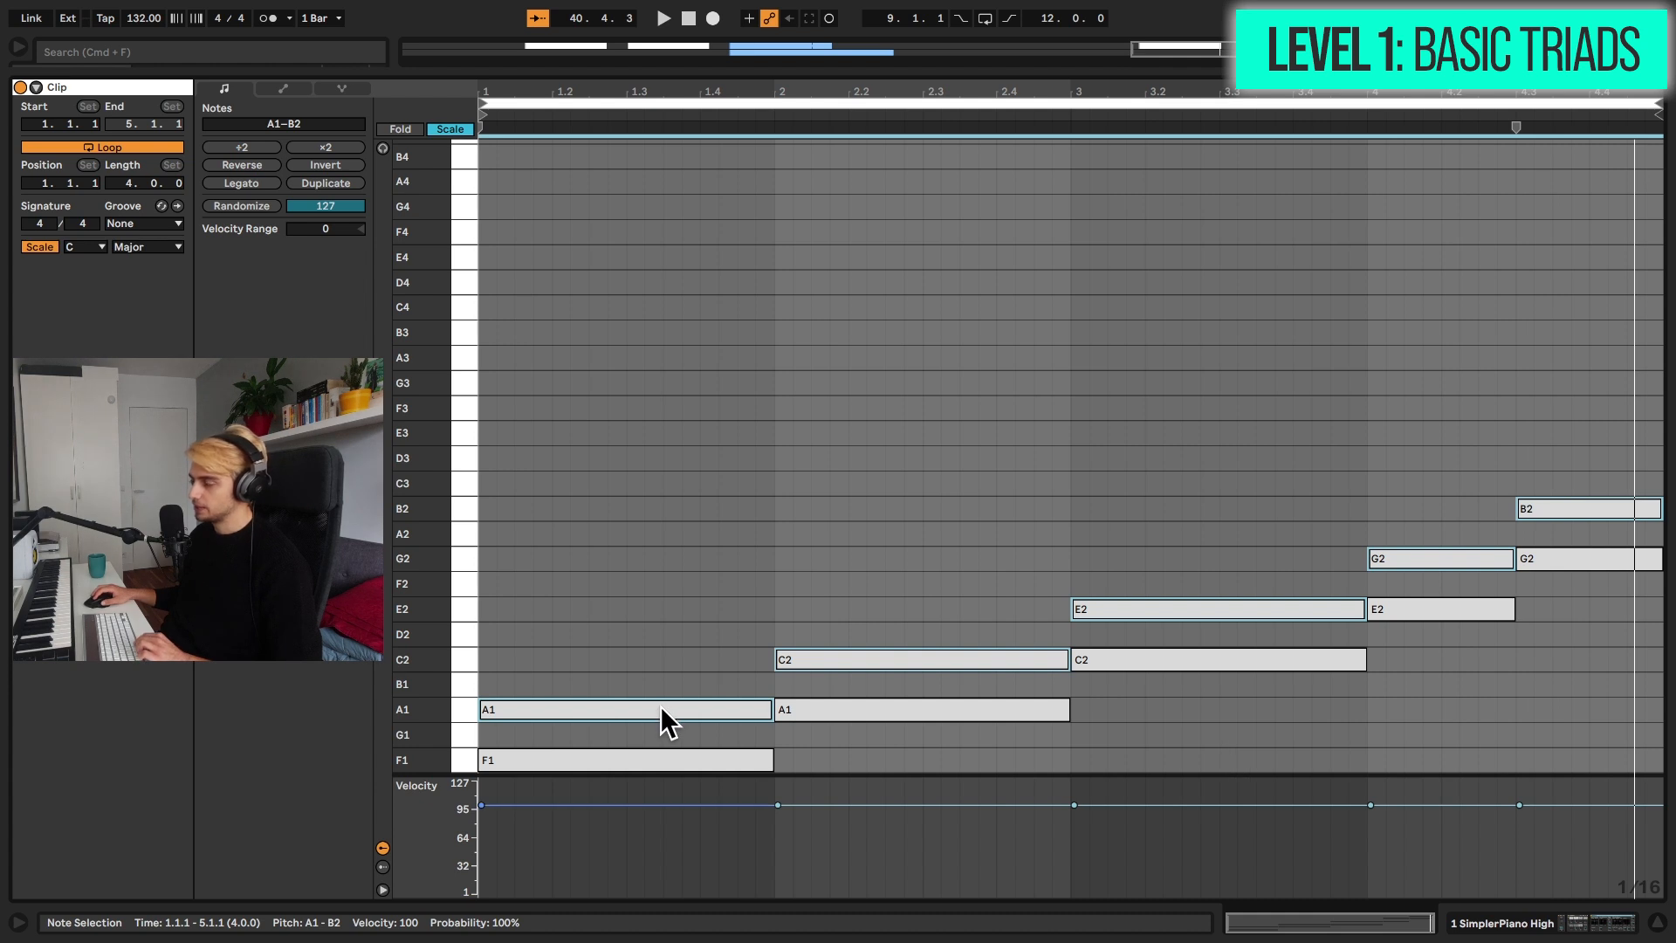
pyautogui.moveTo(658, 705); pyautogui.dragTo(651, 667)
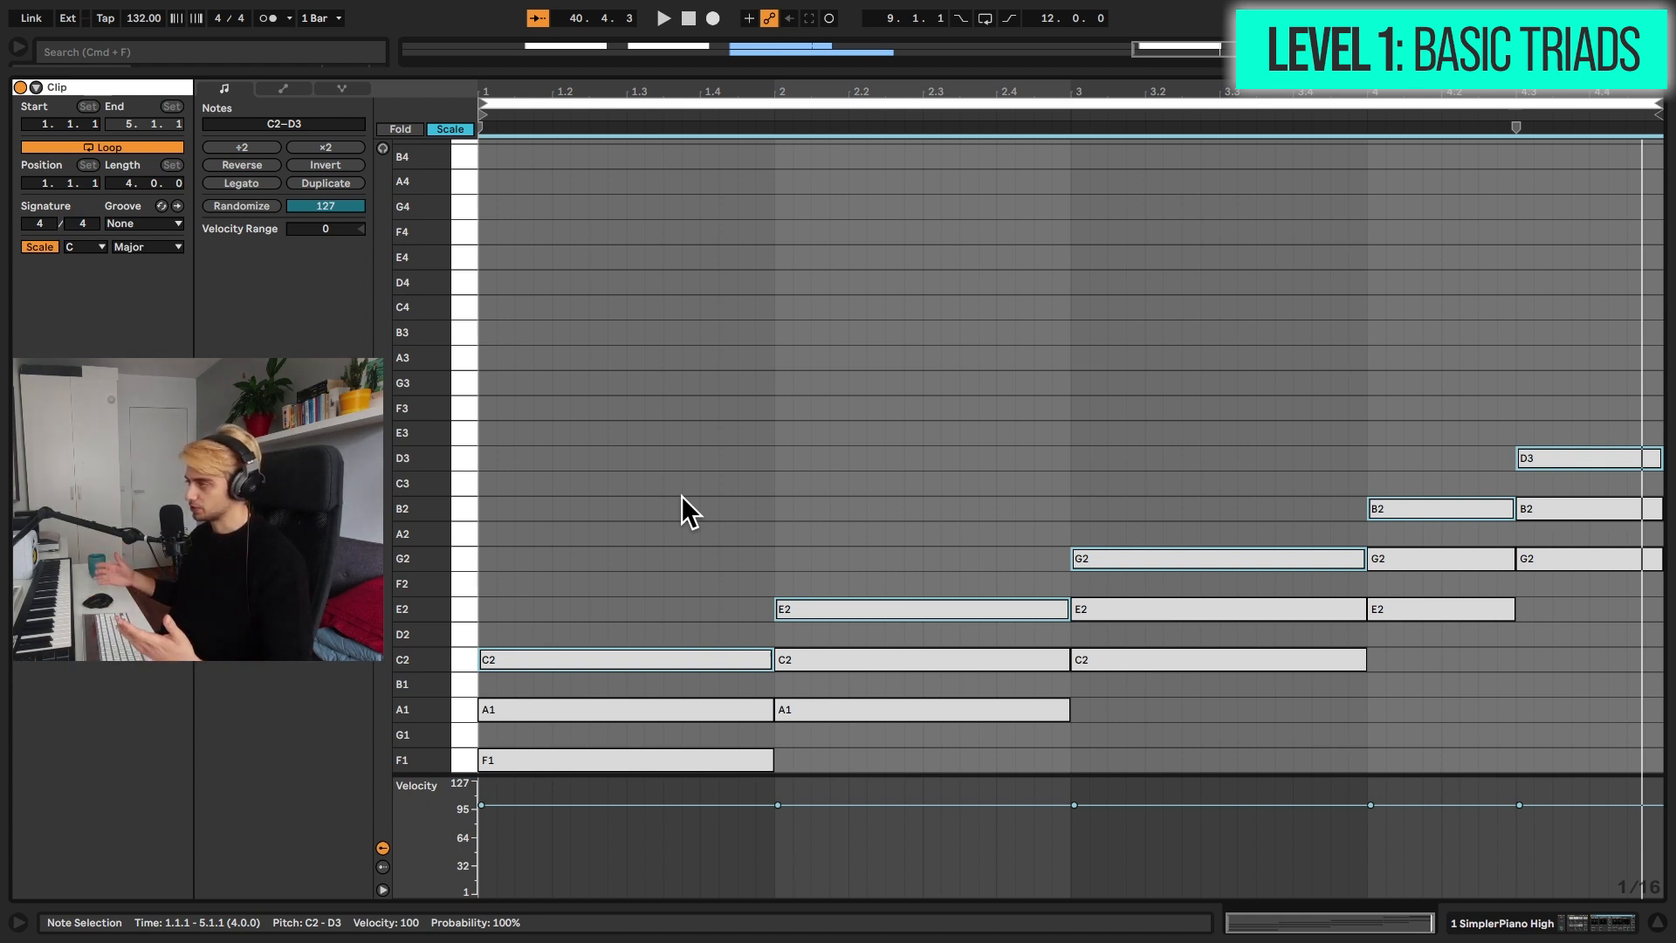
# Move both half-bar triads in bar 4 down one octave and play the progression.
pyautogui.click(1420, 340)
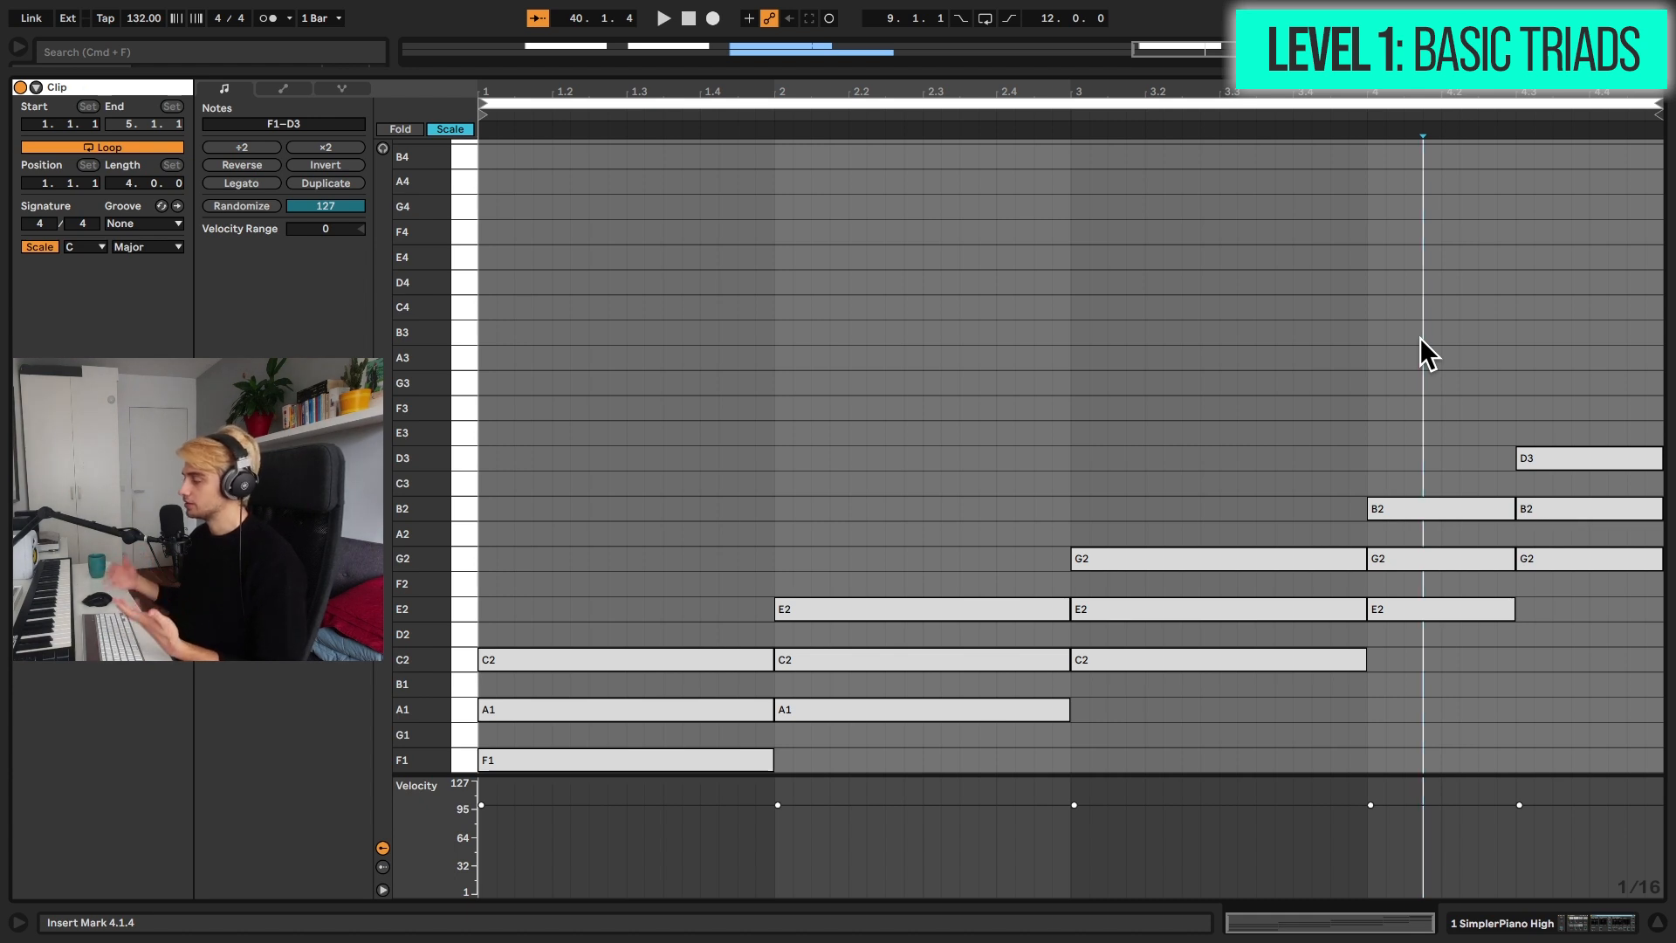
pyautogui.moveTo(1419, 338); pyautogui.dragTo(1560, 753)
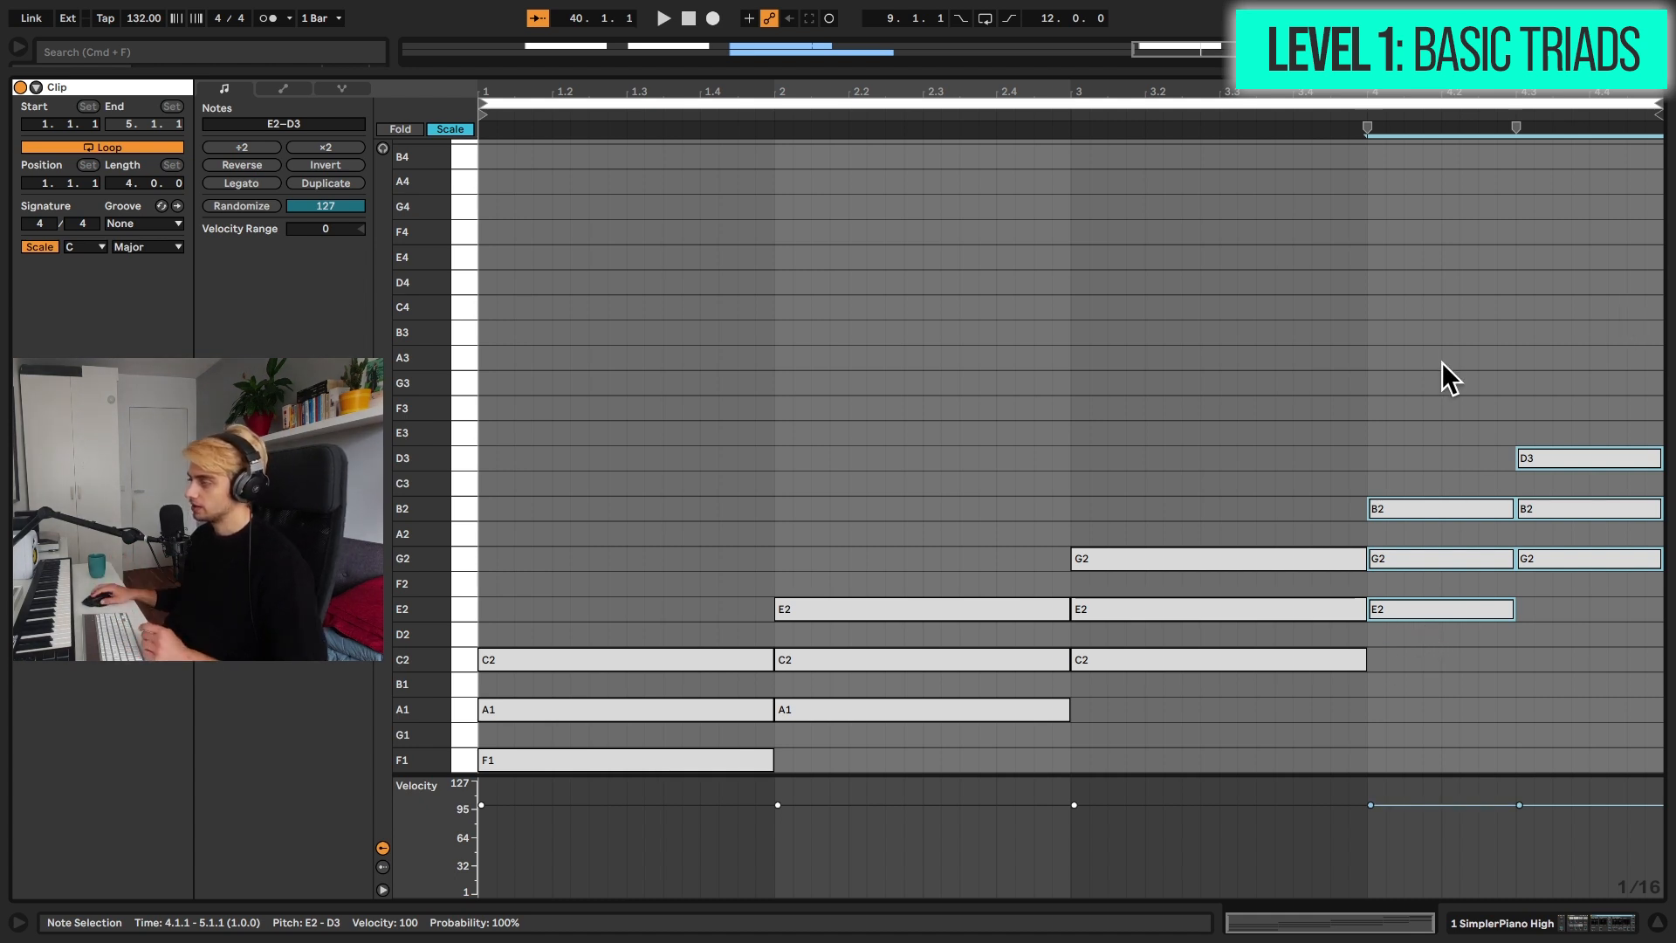
pyautogui.moveTo(1419, 307); pyautogui.dragTo(1629, 671)
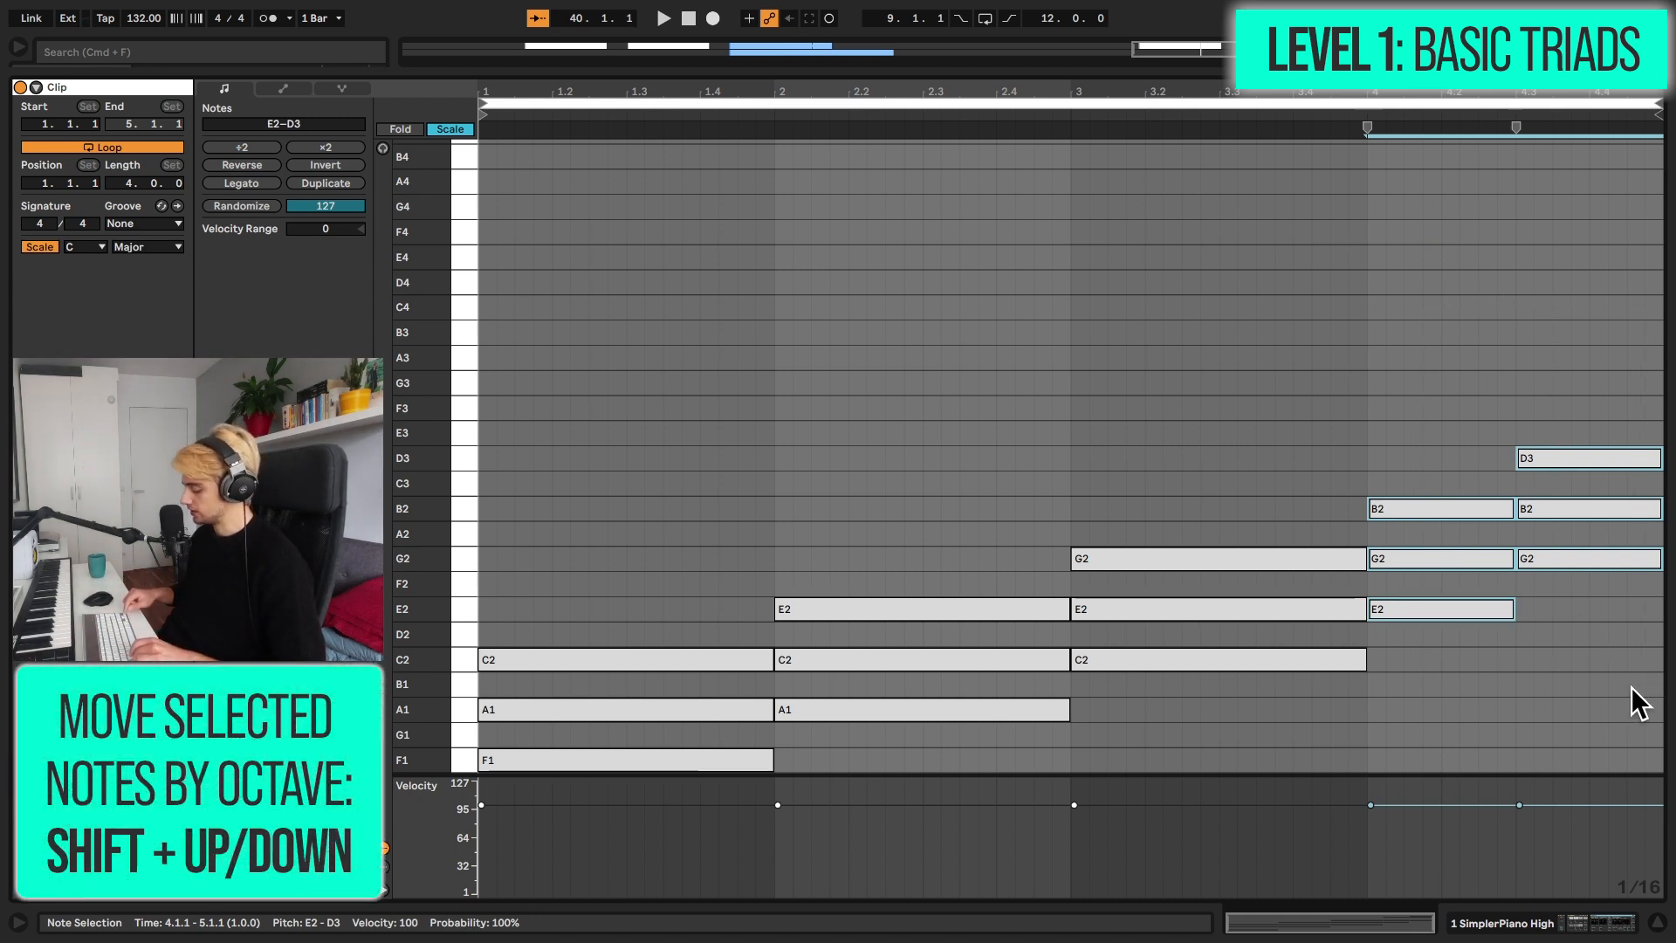
pyautogui.hotkey('shift', 'Down')
pyautogui.press('space')
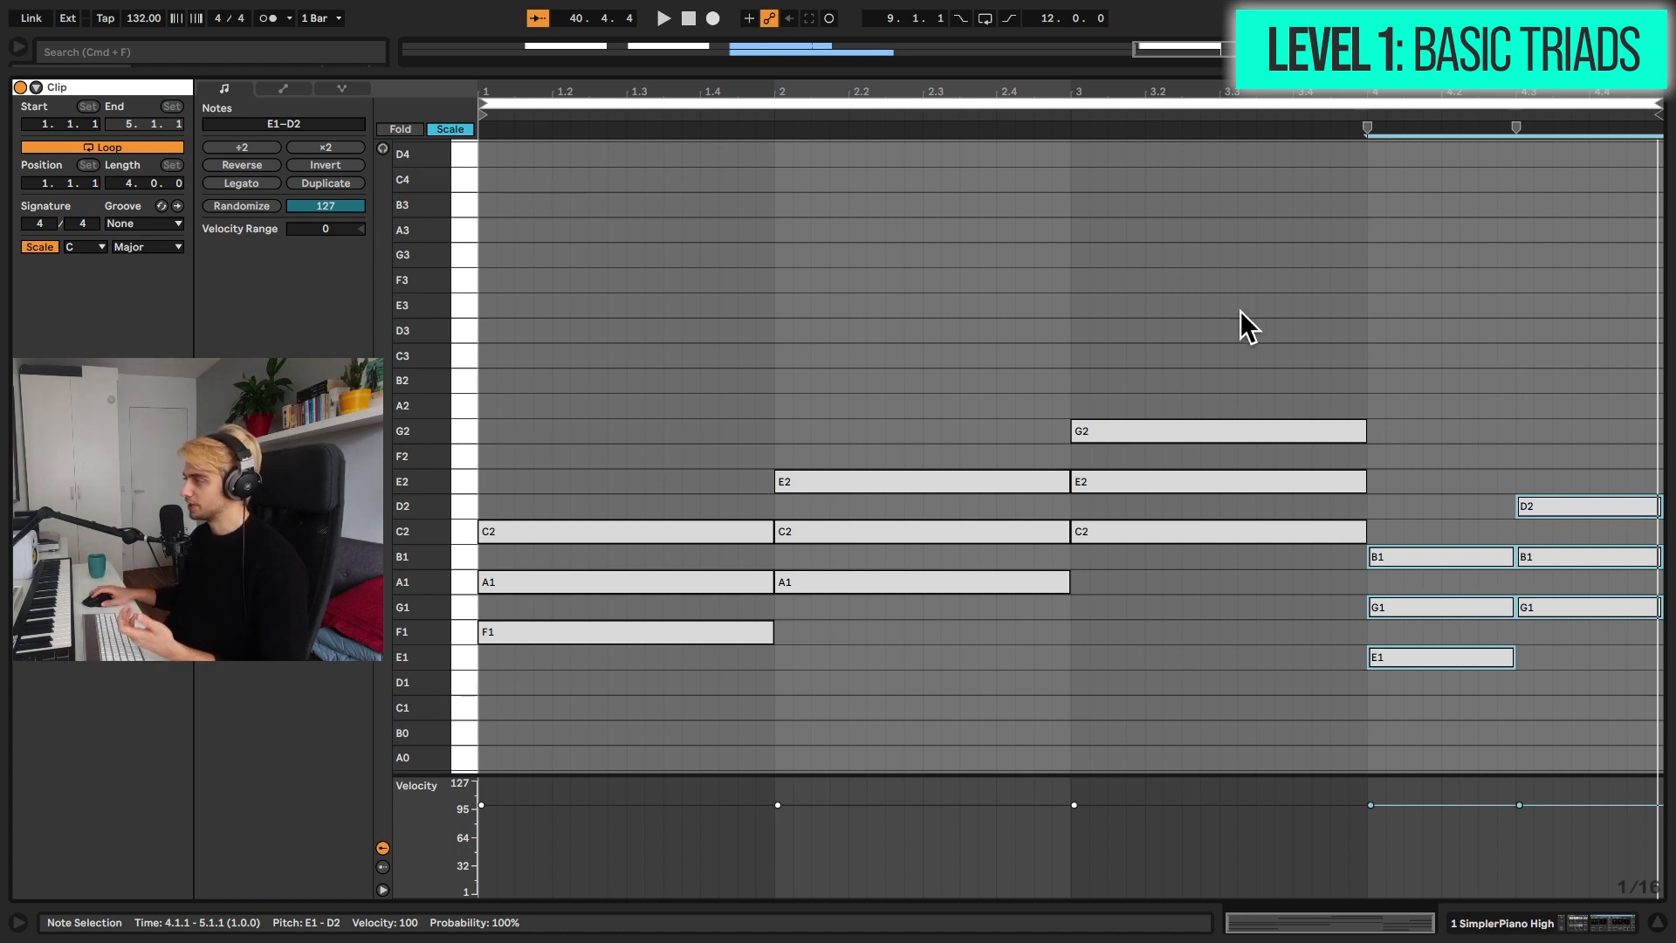
pyautogui.click(1458, 503)
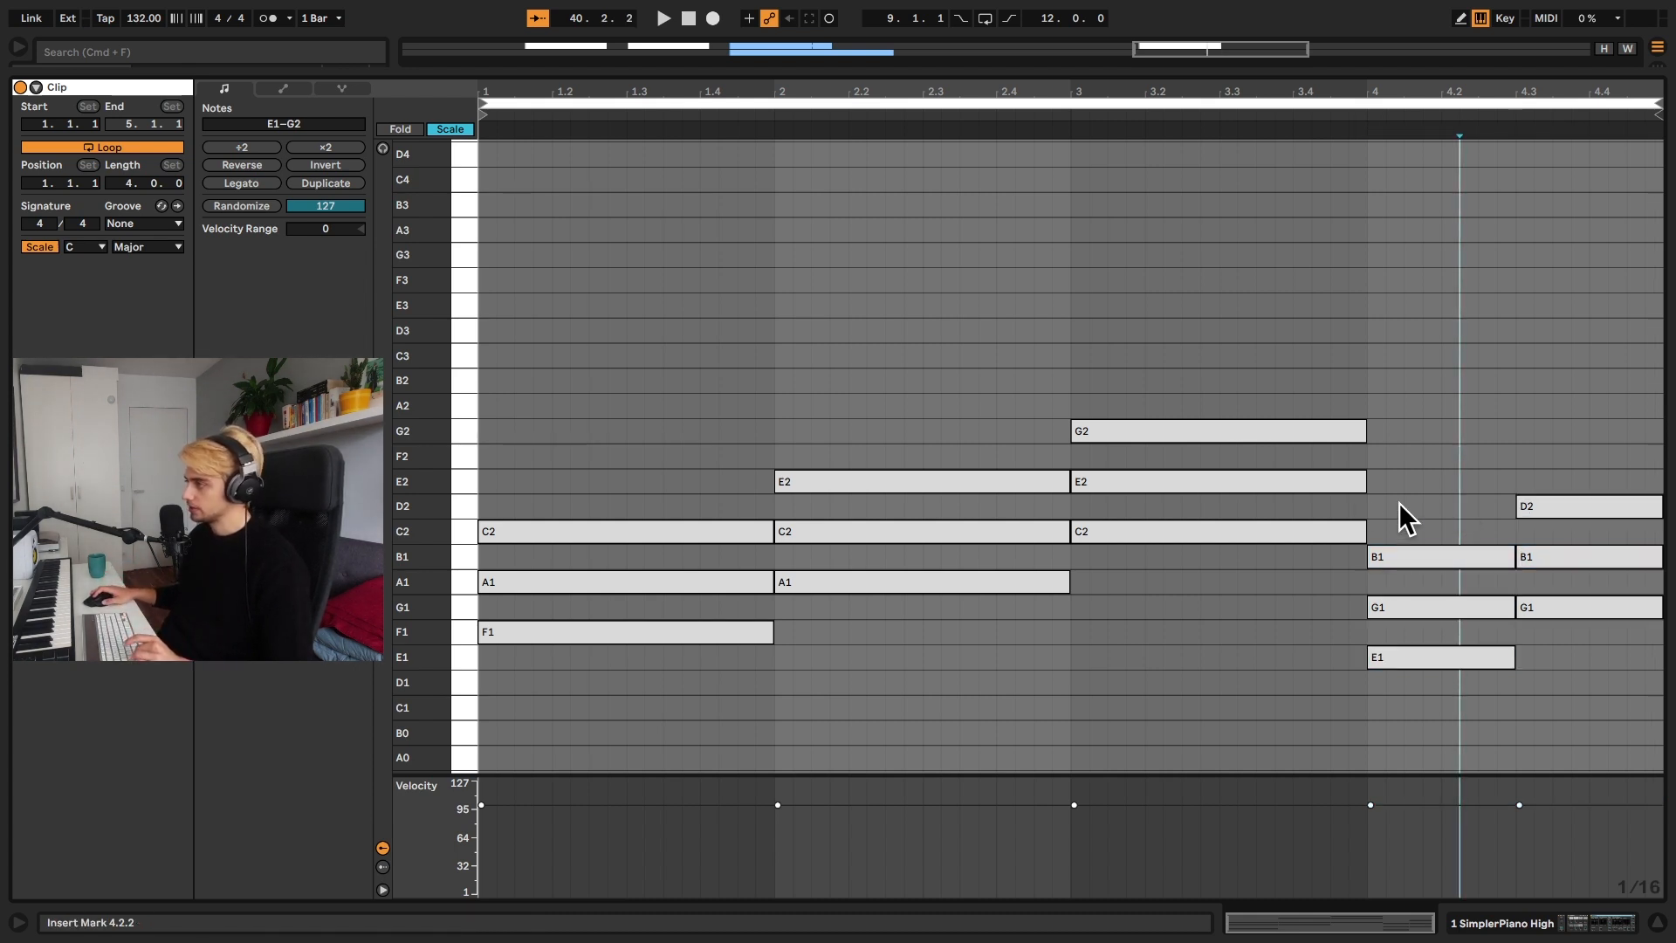
# Raise the middle note of all five triads by one octave to create open voicings.
pyautogui.click(737, 587)
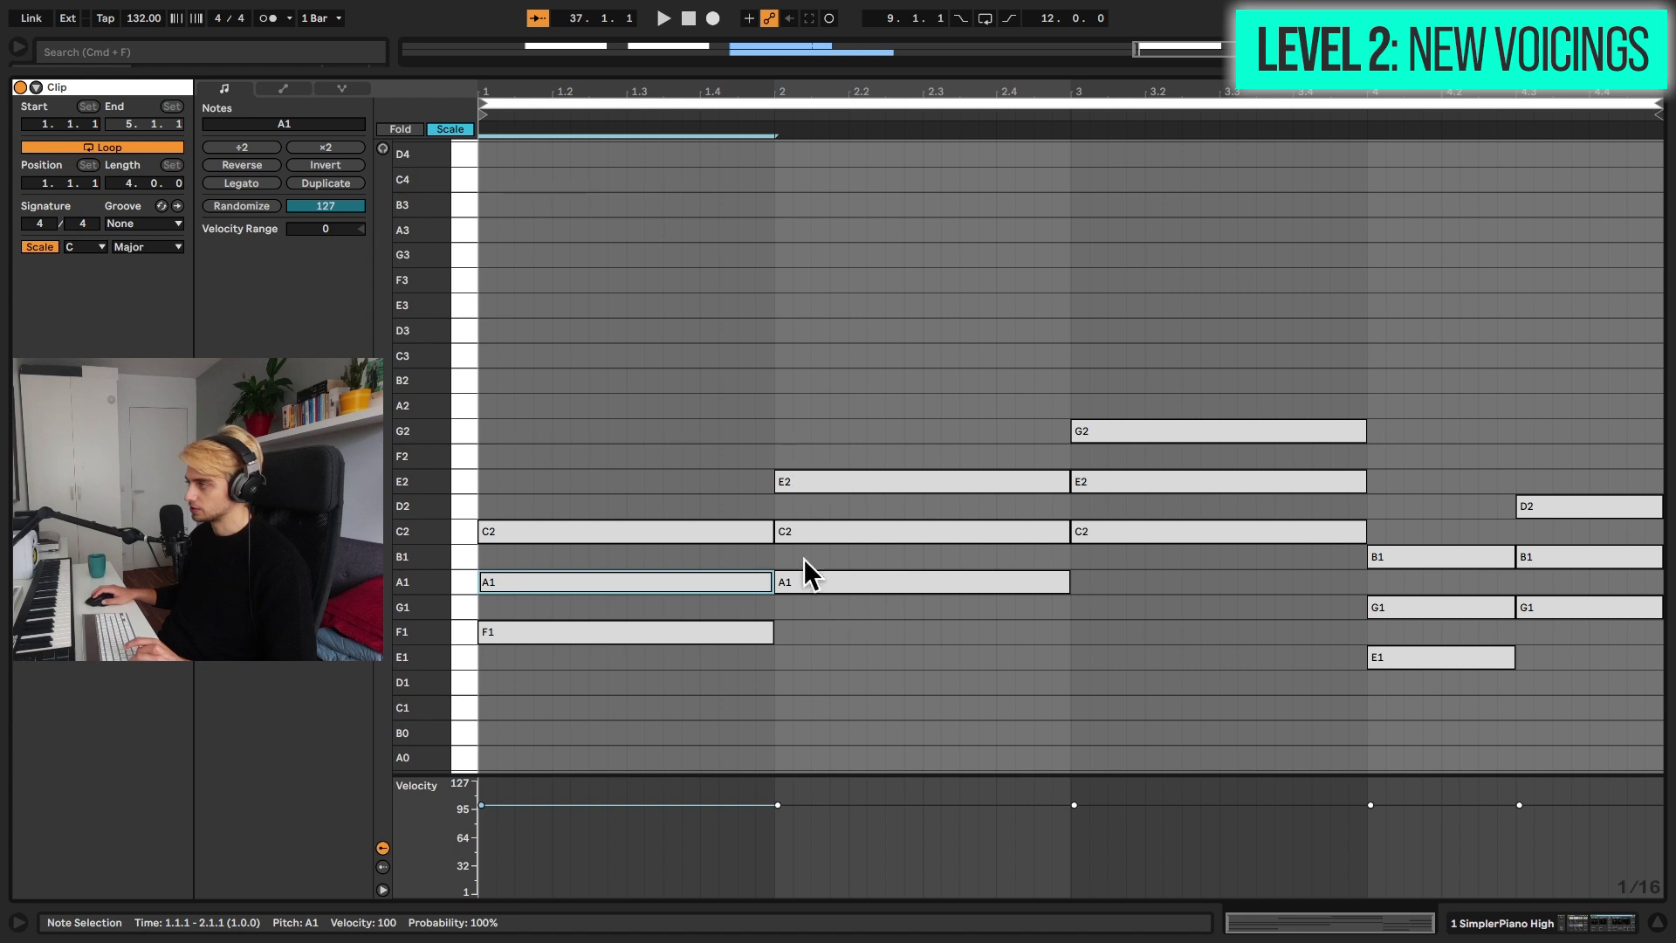
pyautogui.keyDown('shift'); pyautogui.click(857, 525); pyautogui.keyUp('shift')
pyautogui.keyDown('shift'); pyautogui.click(1161, 479); pyautogui.keyUp('shift')
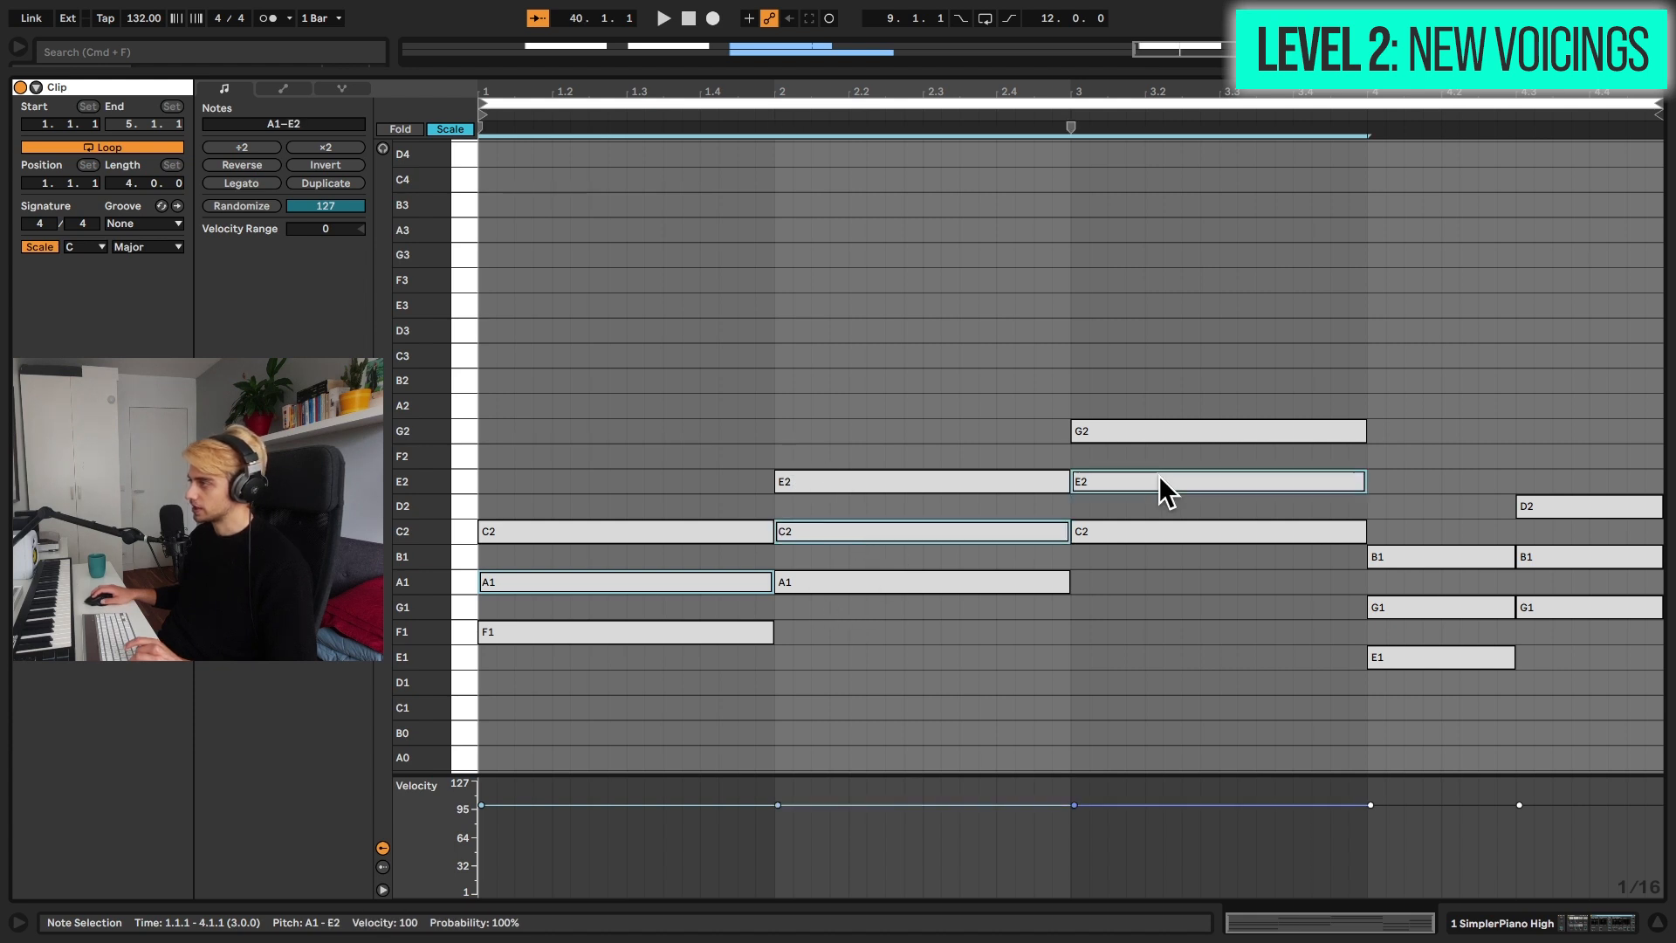
pyautogui.keyDown('shift'); pyautogui.click(1429, 614); pyautogui.keyUp('shift')
pyautogui.keyDown('shift'); pyautogui.click(1564, 566); pyautogui.keyUp('shift')
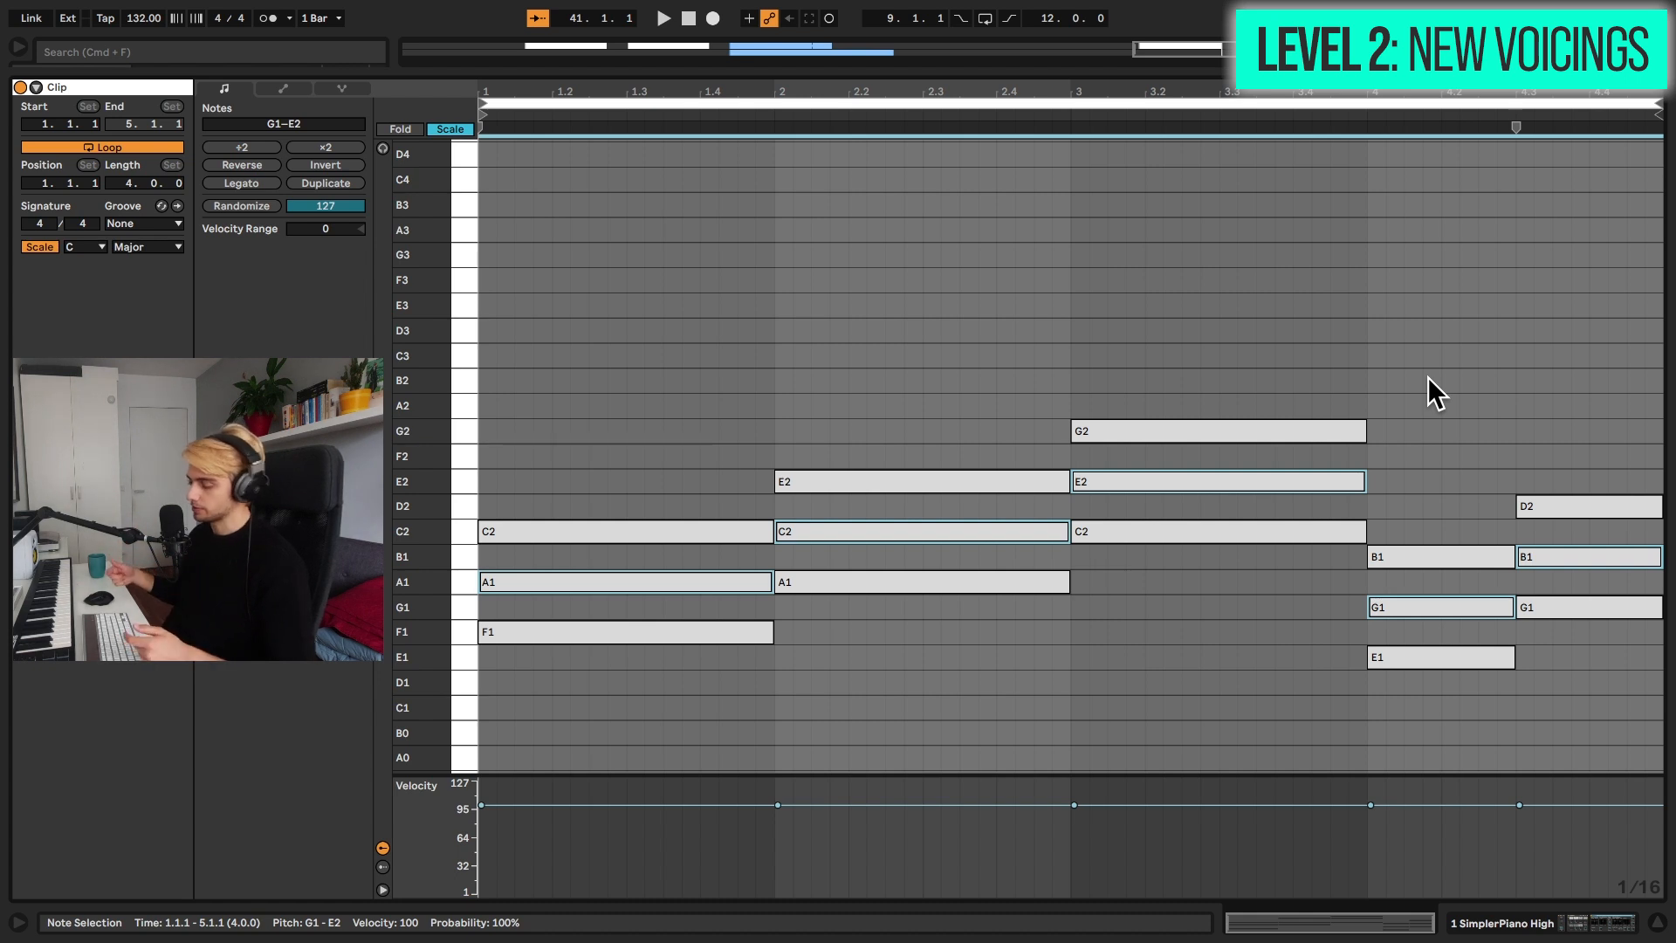
pyautogui.hotkey('shift', 'Up')
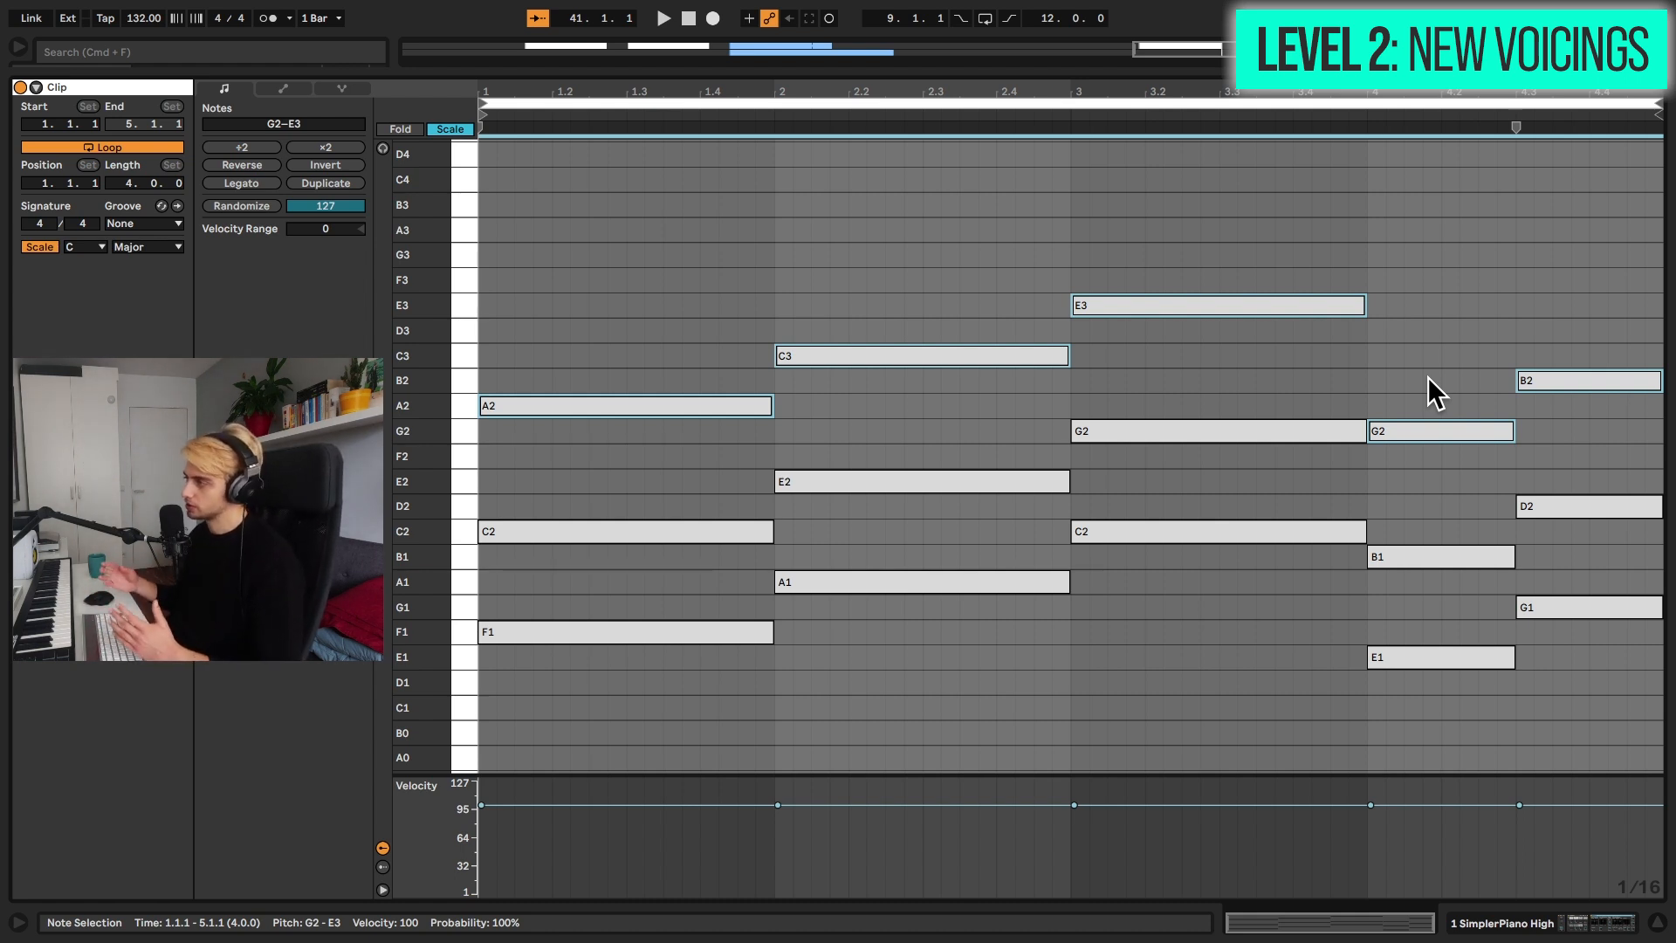
# Compare close and open voicings by lowering the middle notes one octave, playing, raising them back and playing again.
pyautogui.hotkey('shift', 'Down')
pyautogui.press('space')
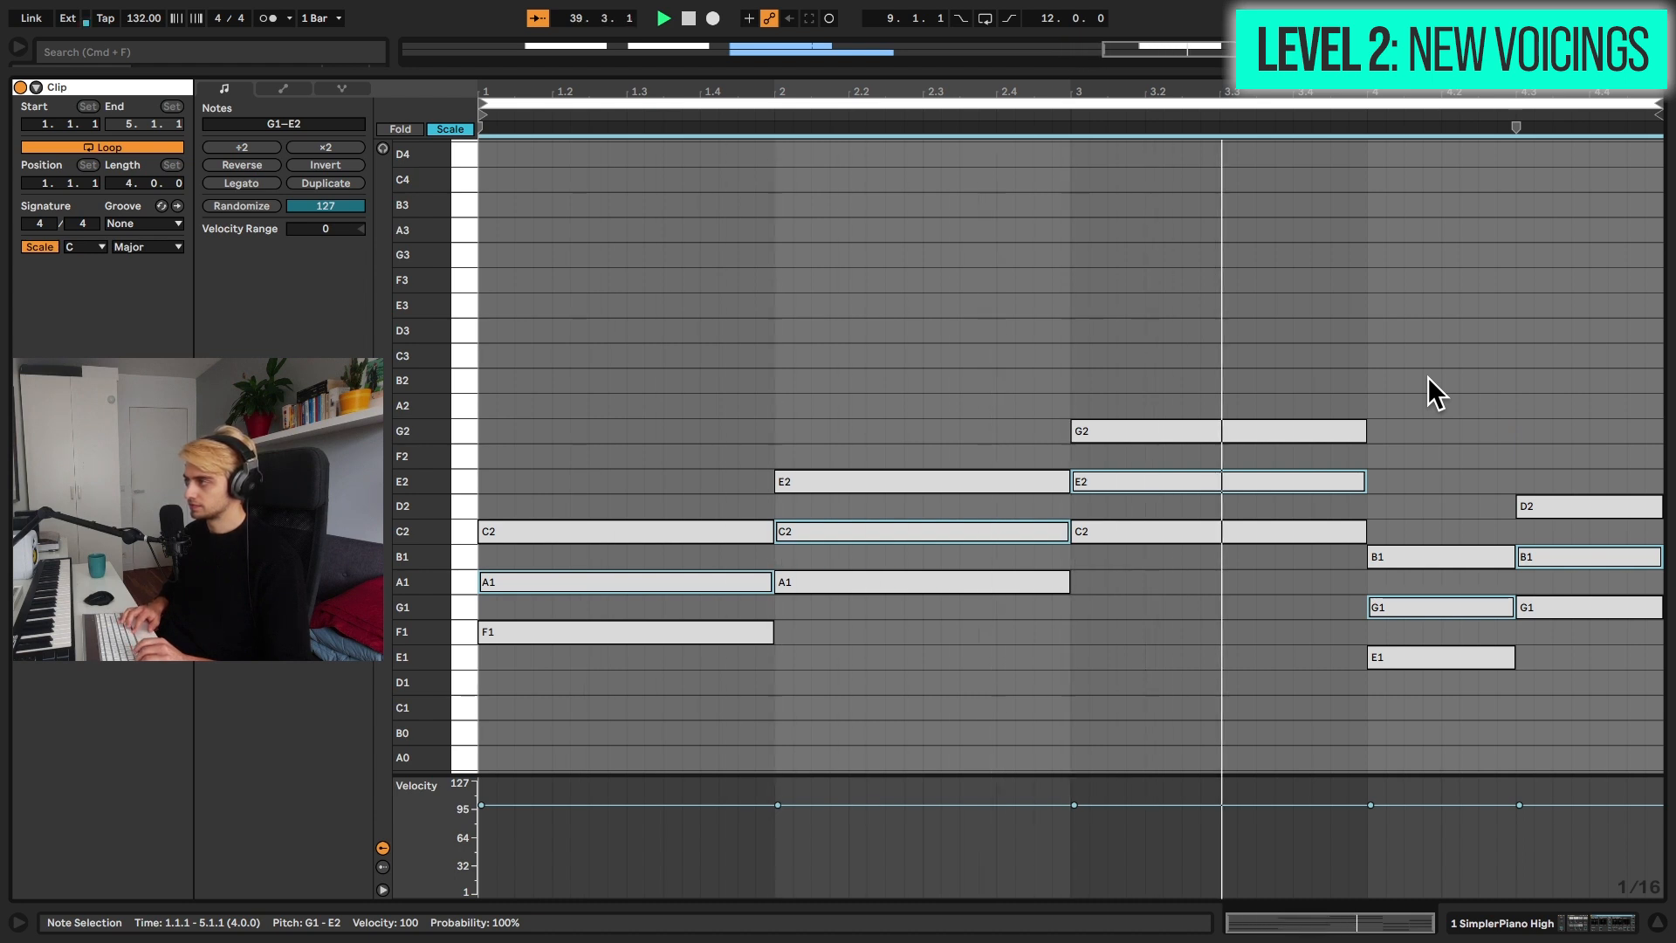
pyautogui.press('space')
pyautogui.hotkey('shift', 'Up')
pyautogui.press('space')
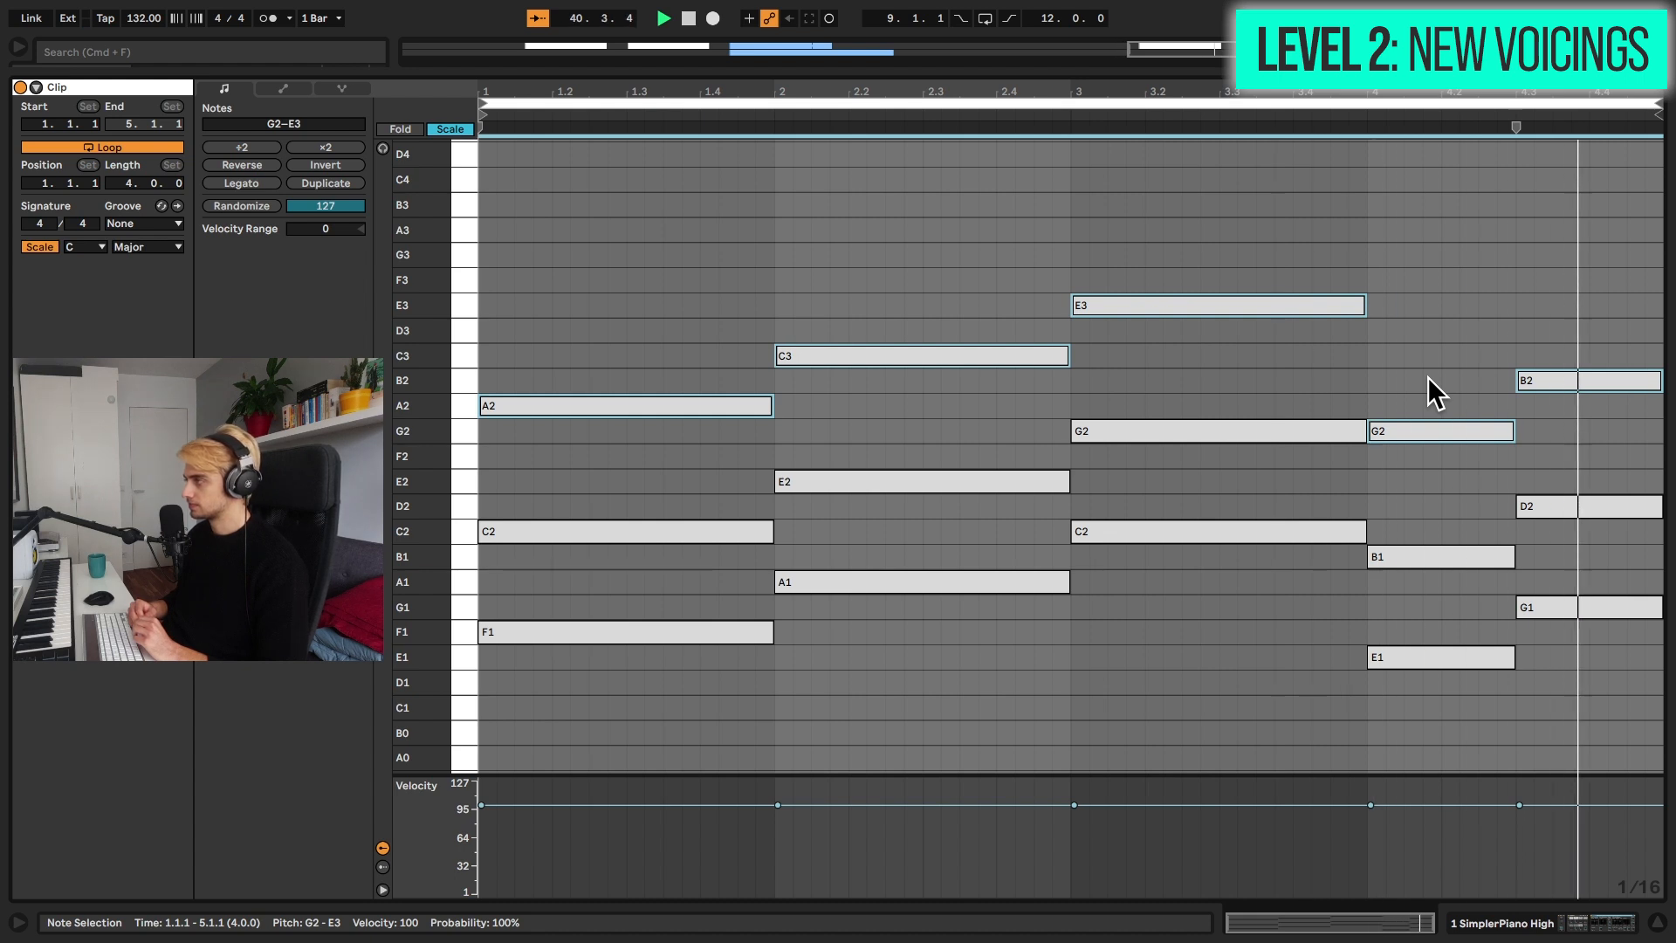
pyautogui.press('space')
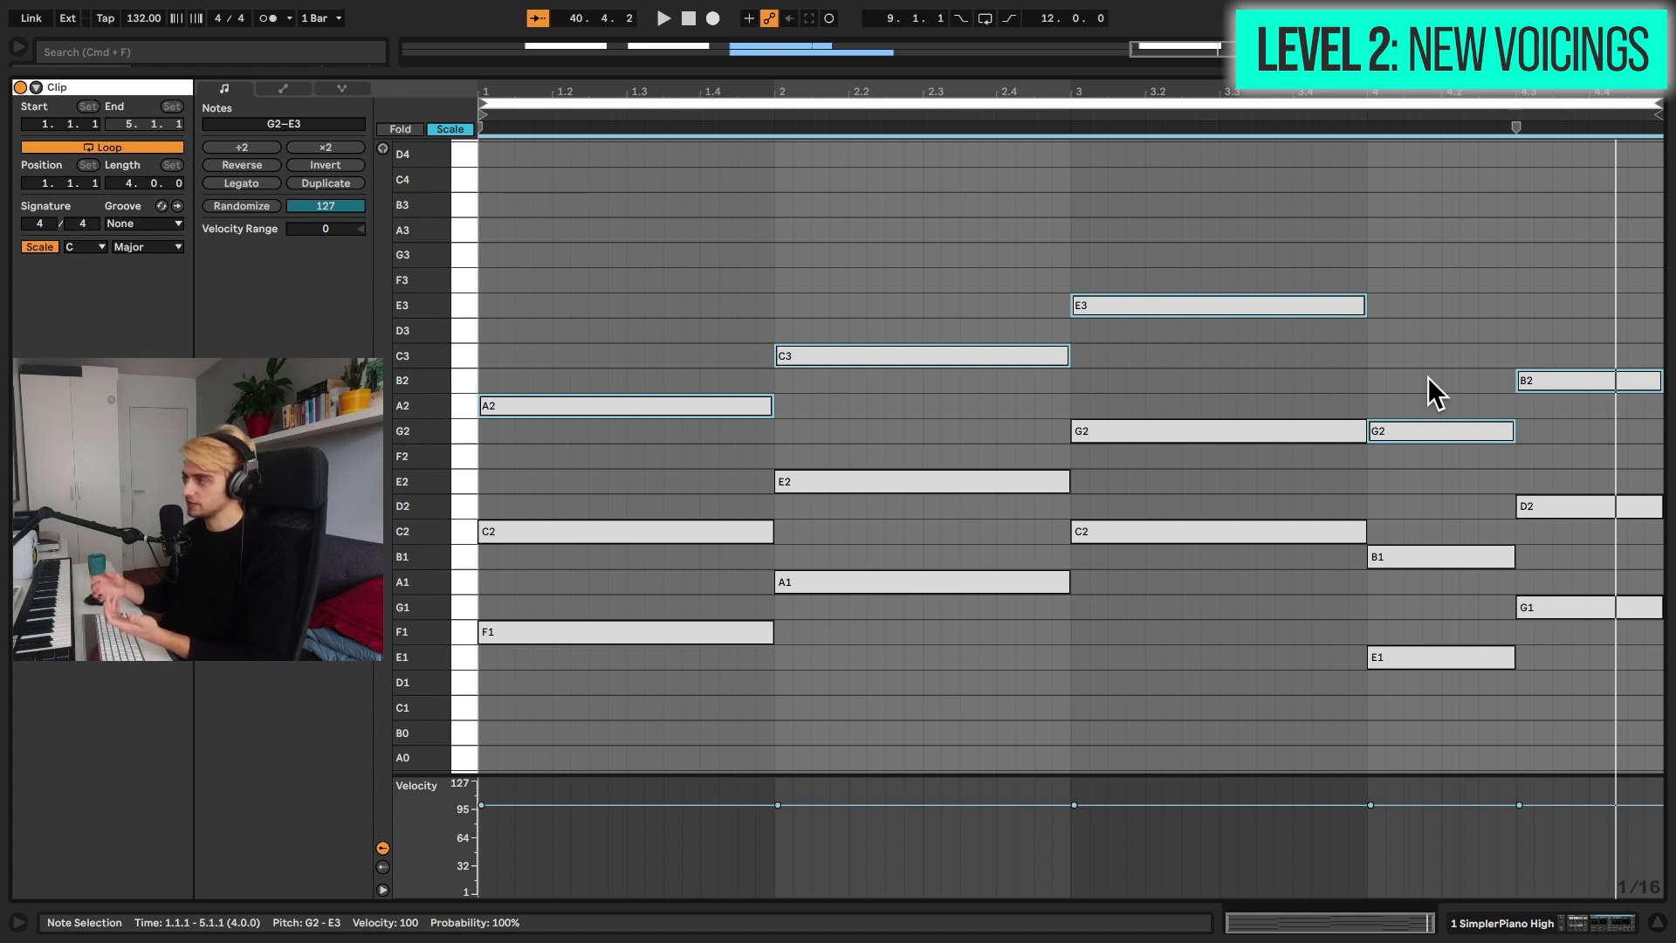
# Turn on note preview and examine the raised top notes across bars 2 to 4.
pyautogui.click(382, 148)
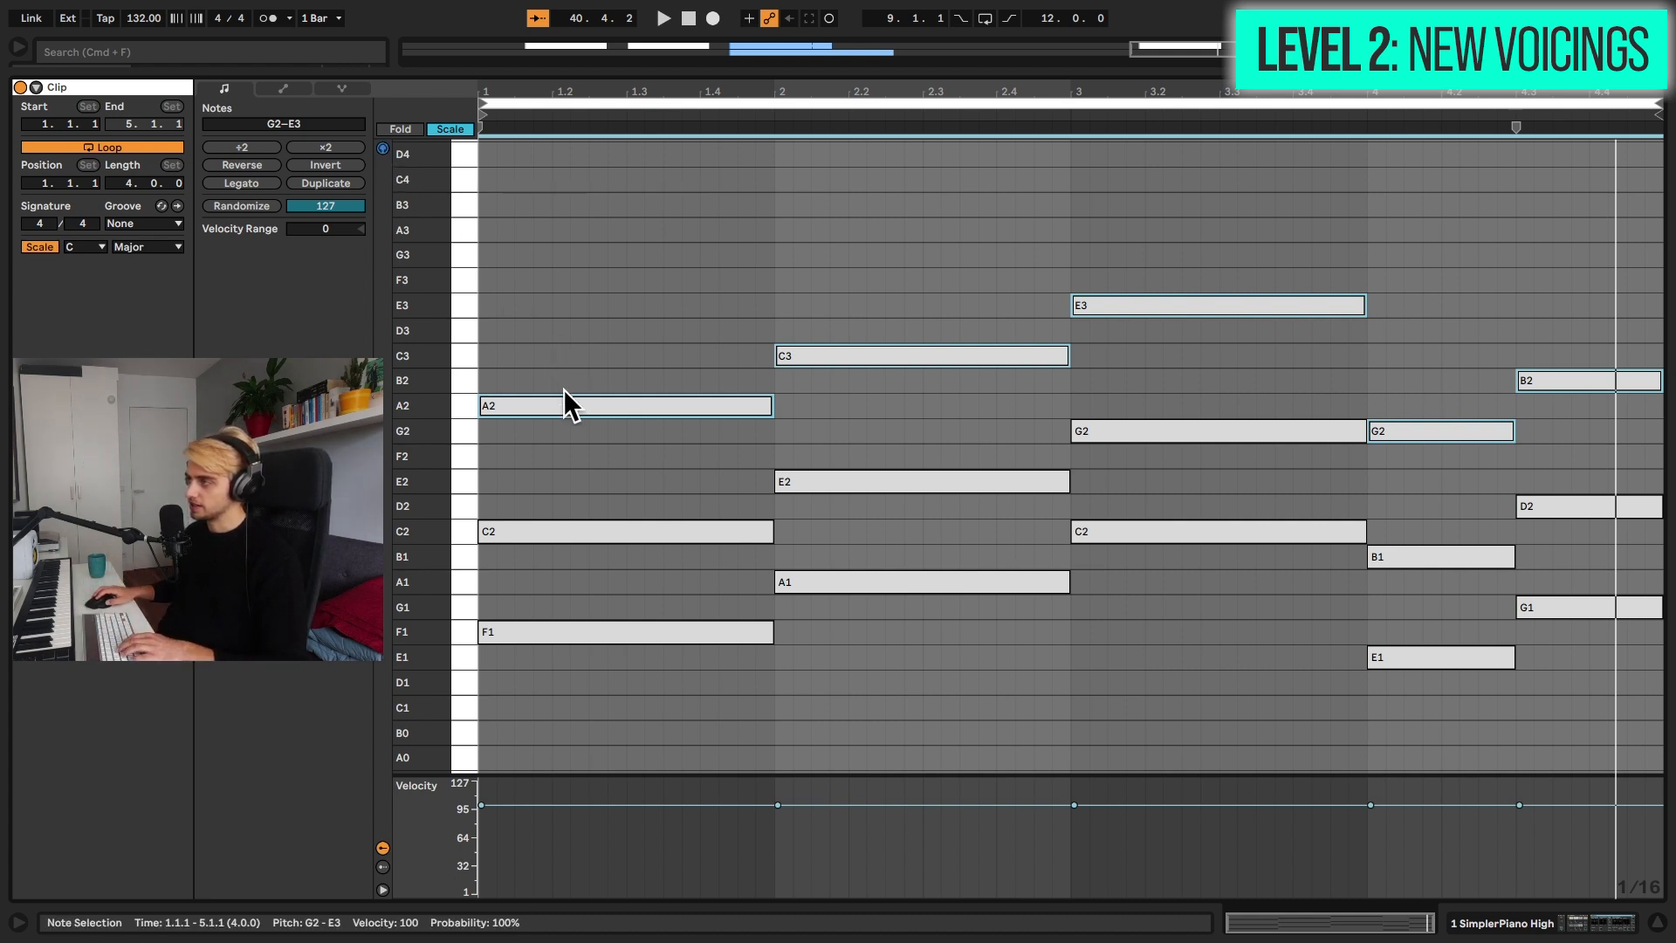
pyautogui.click(600, 443)
pyautogui.moveTo(672, 235); pyautogui.dragTo(1183, 390)
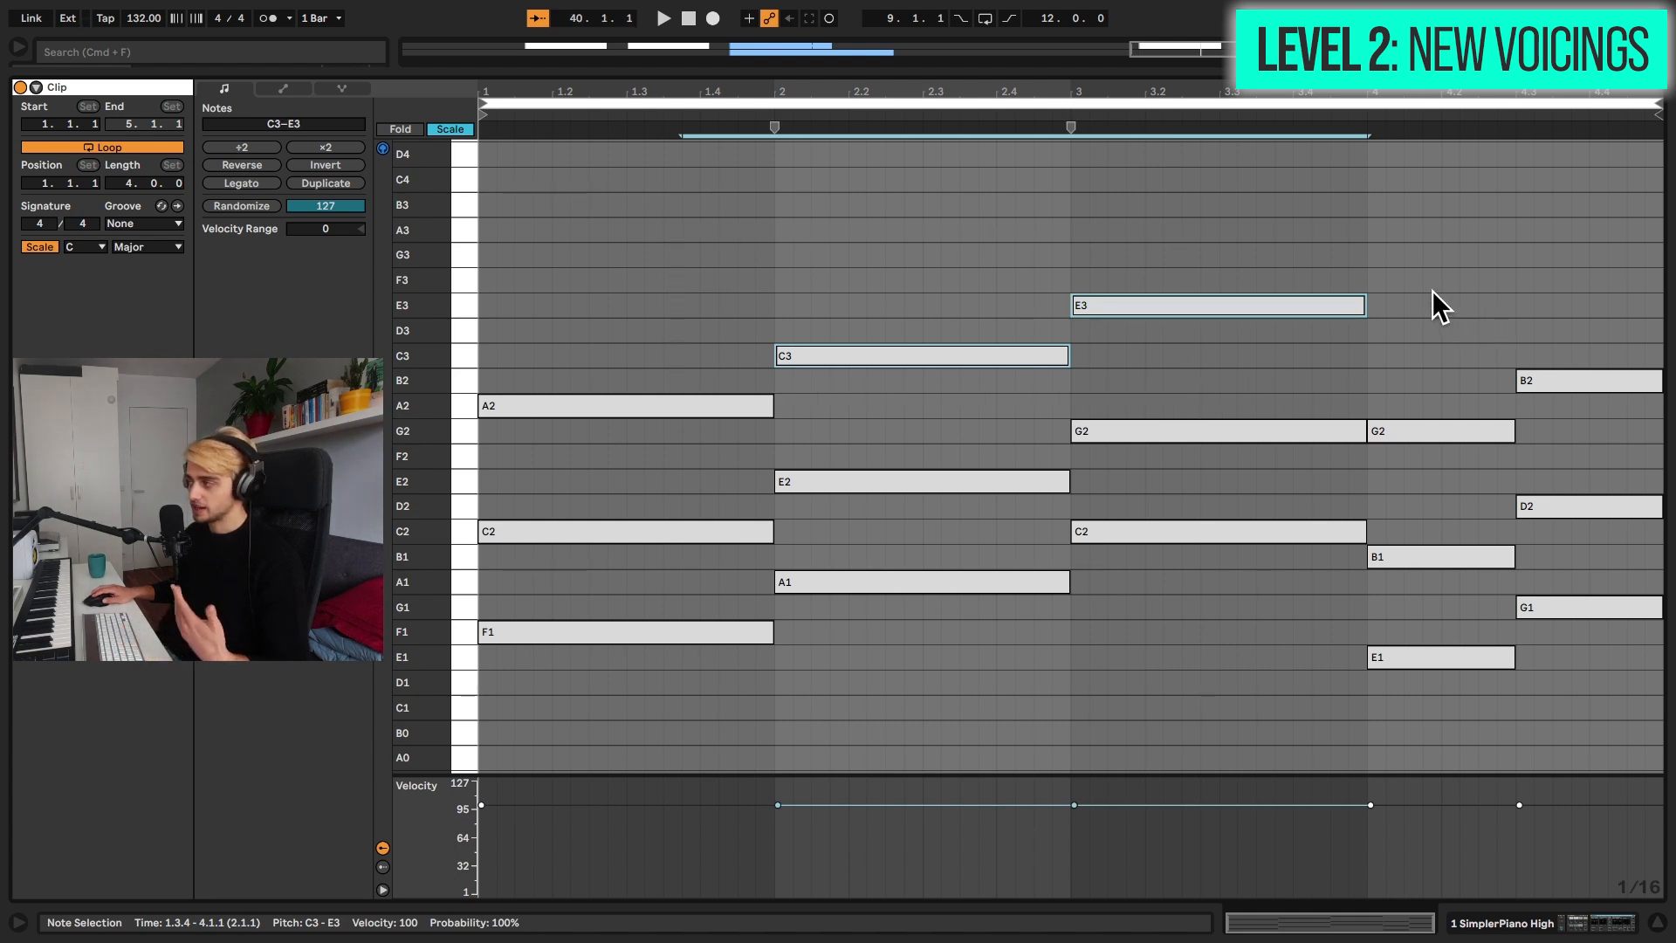
pyautogui.moveTo(1432, 290); pyautogui.dragTo(1537, 447)
pyautogui.click(1541, 301)
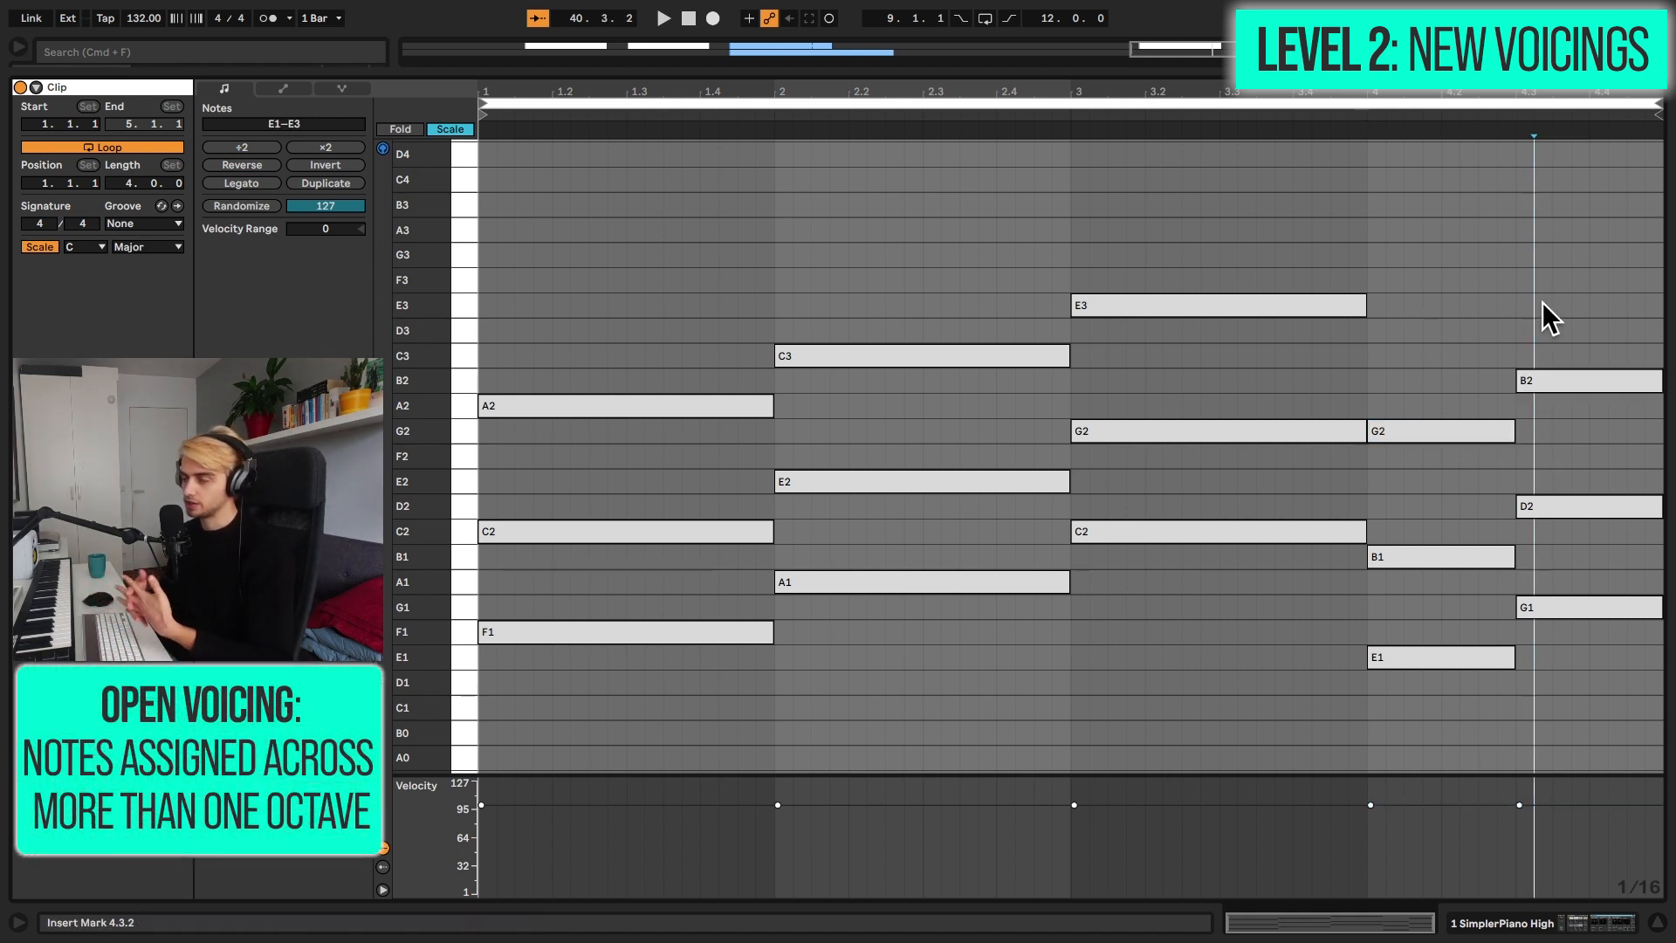
# Audition the shared C notes in bars 1, 2 and 3, and turn note preview off.
pyautogui.click(737, 391)
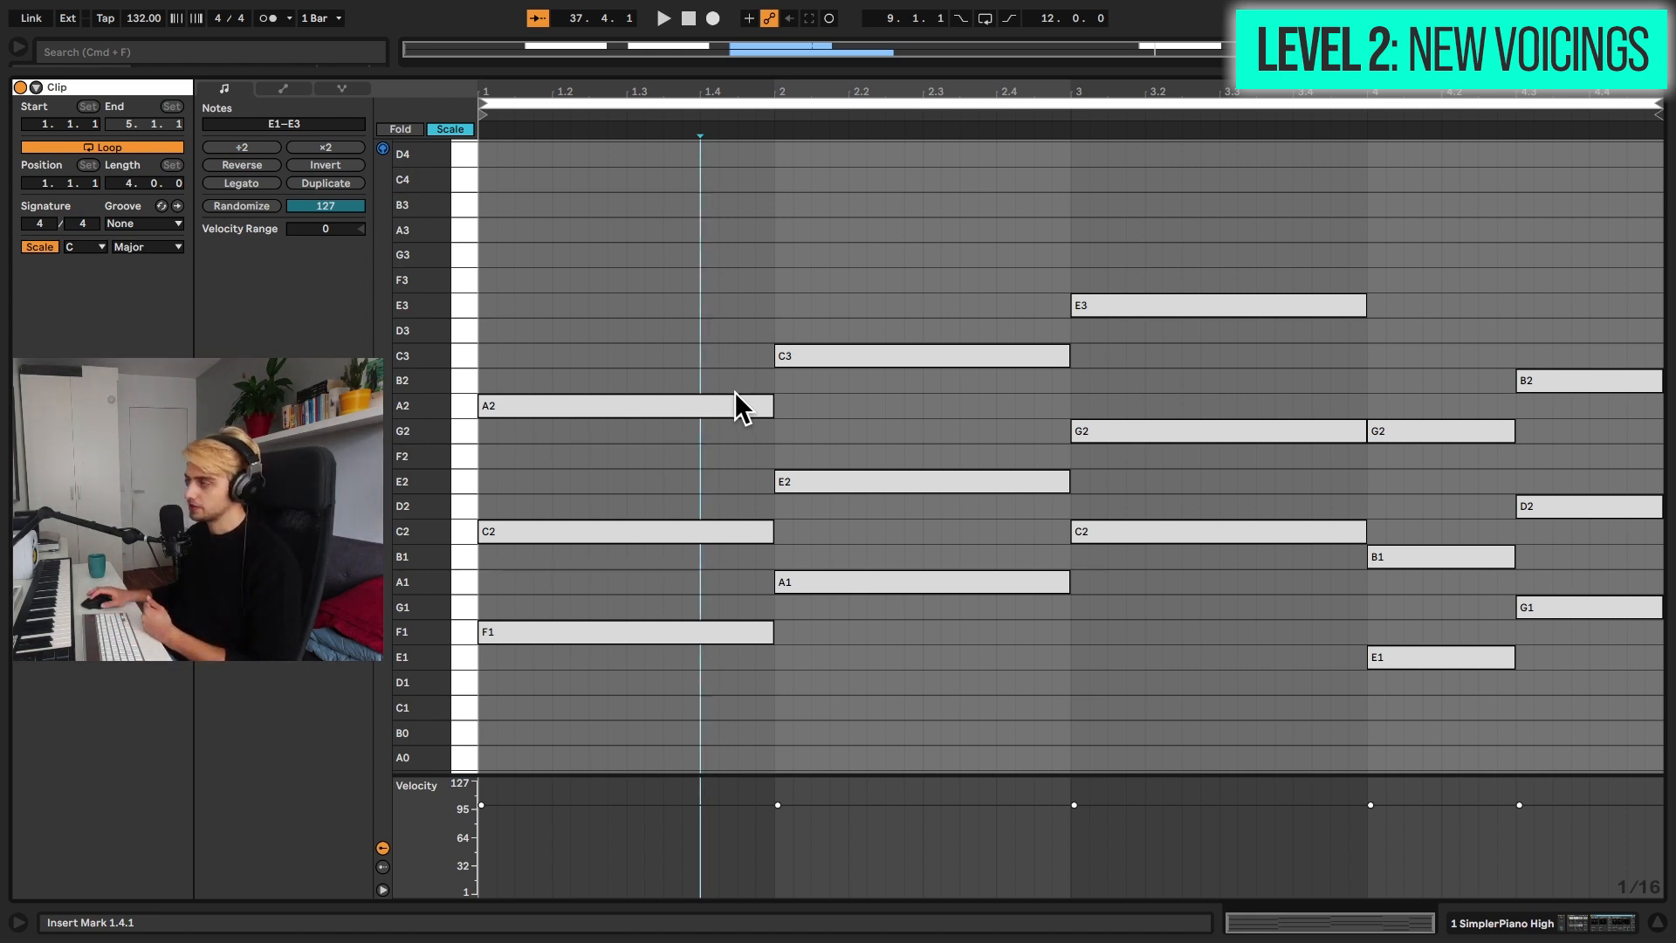
pyautogui.click(515, 529)
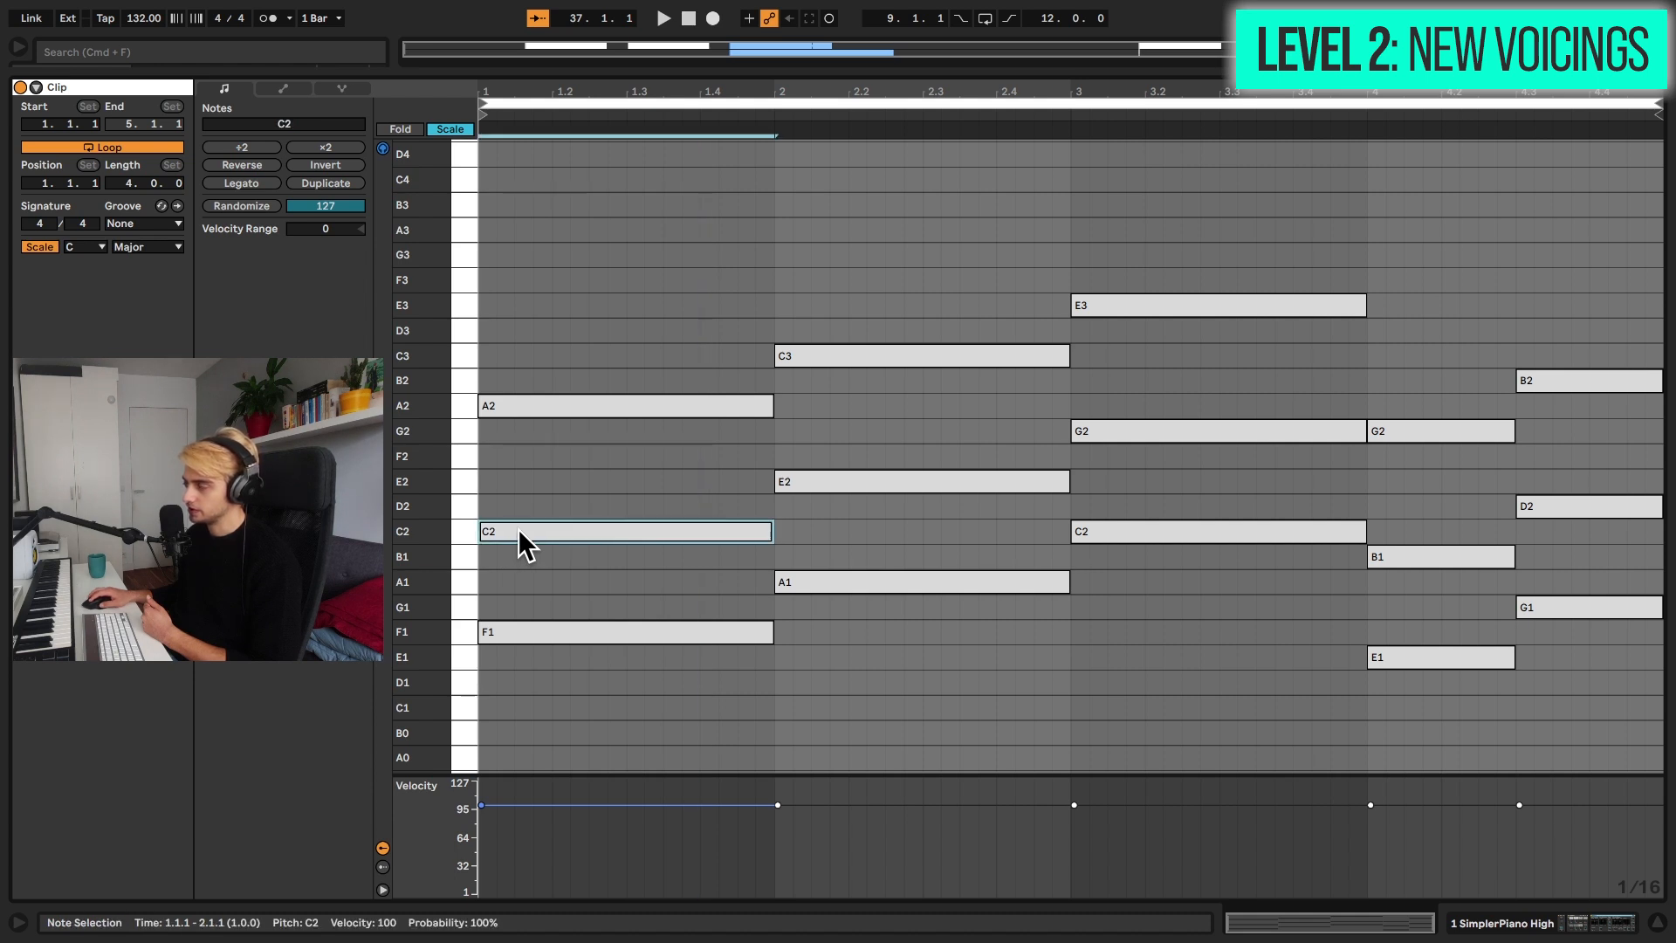
pyautogui.click(794, 356)
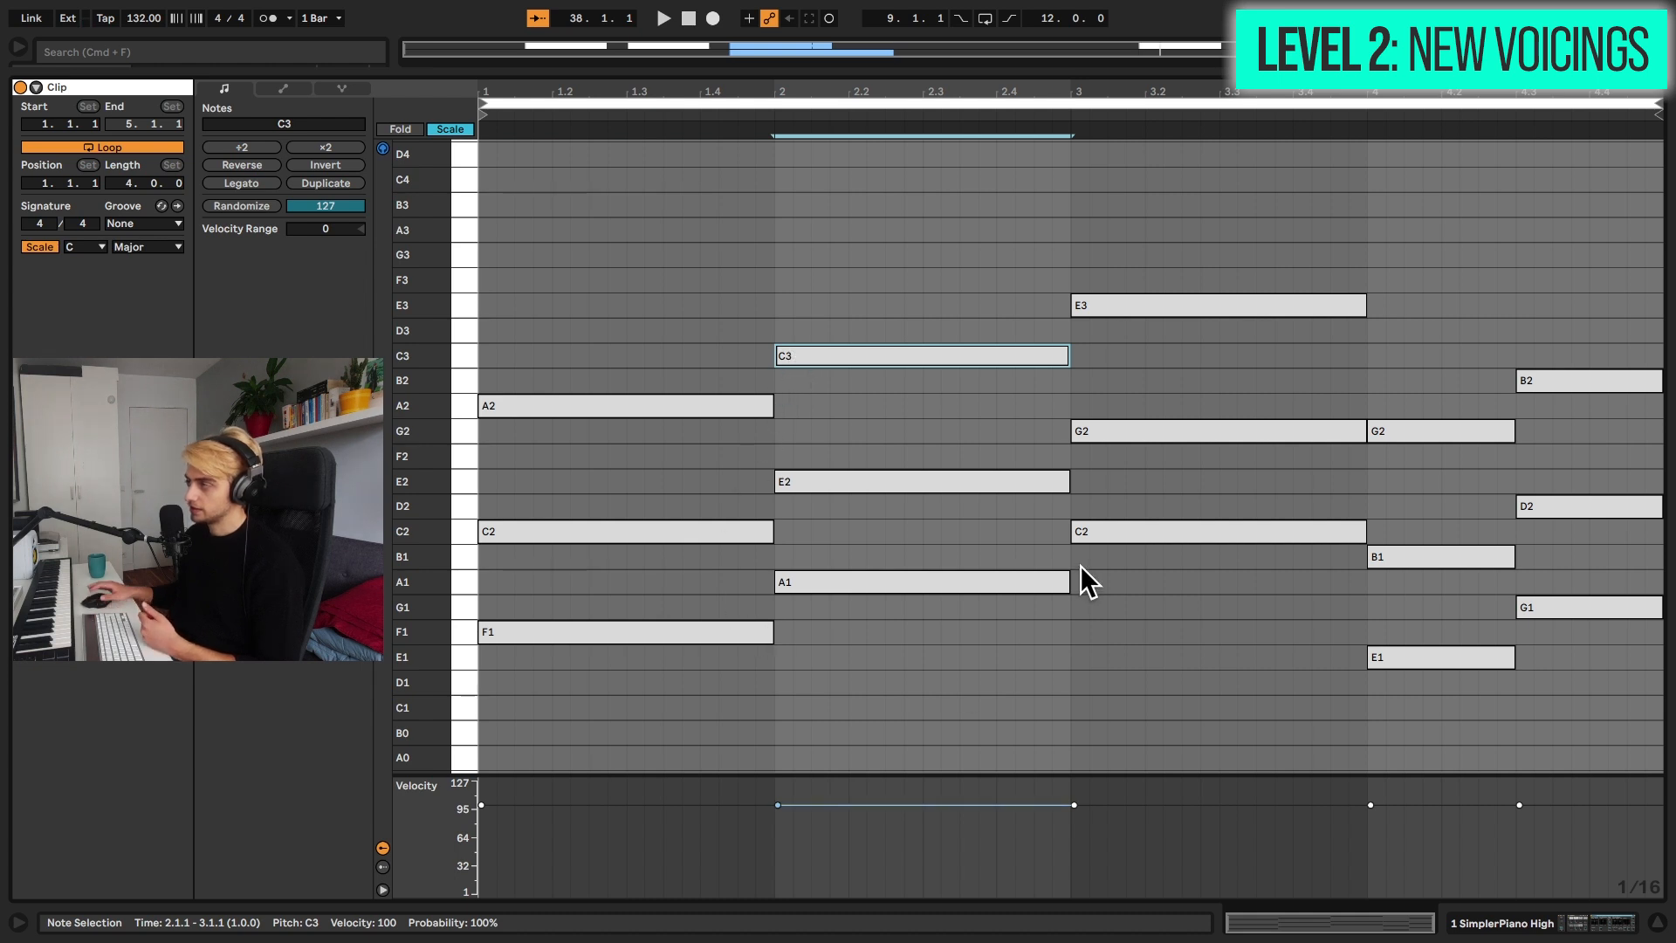
pyautogui.click(1103, 533)
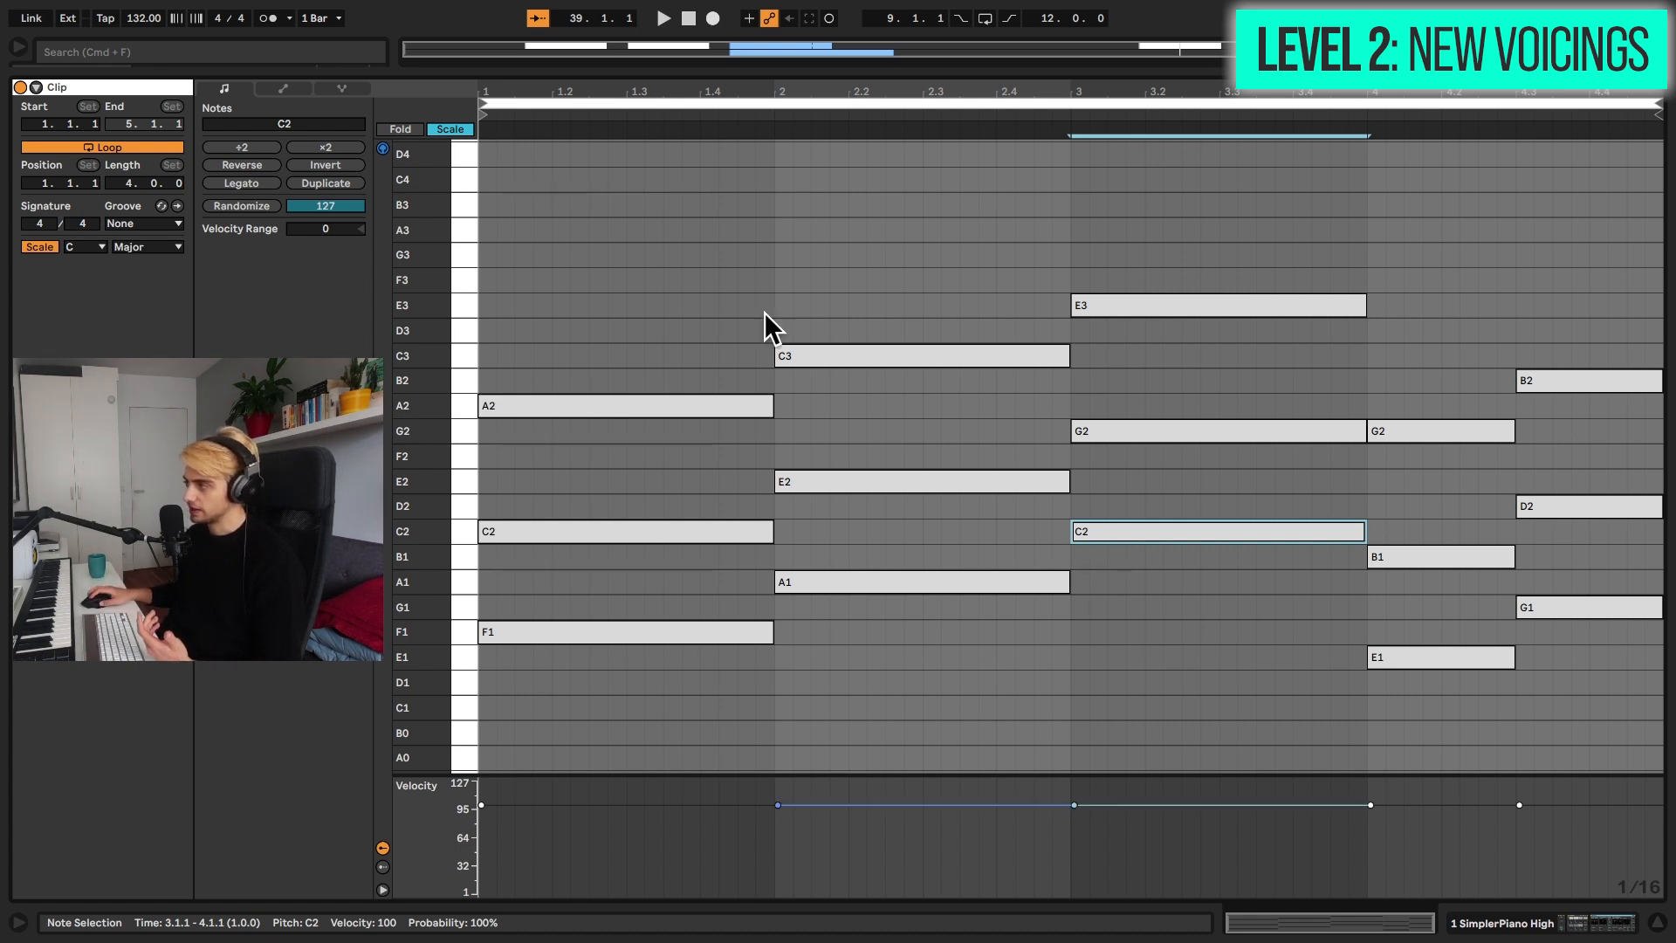
pyautogui.click(383, 149)
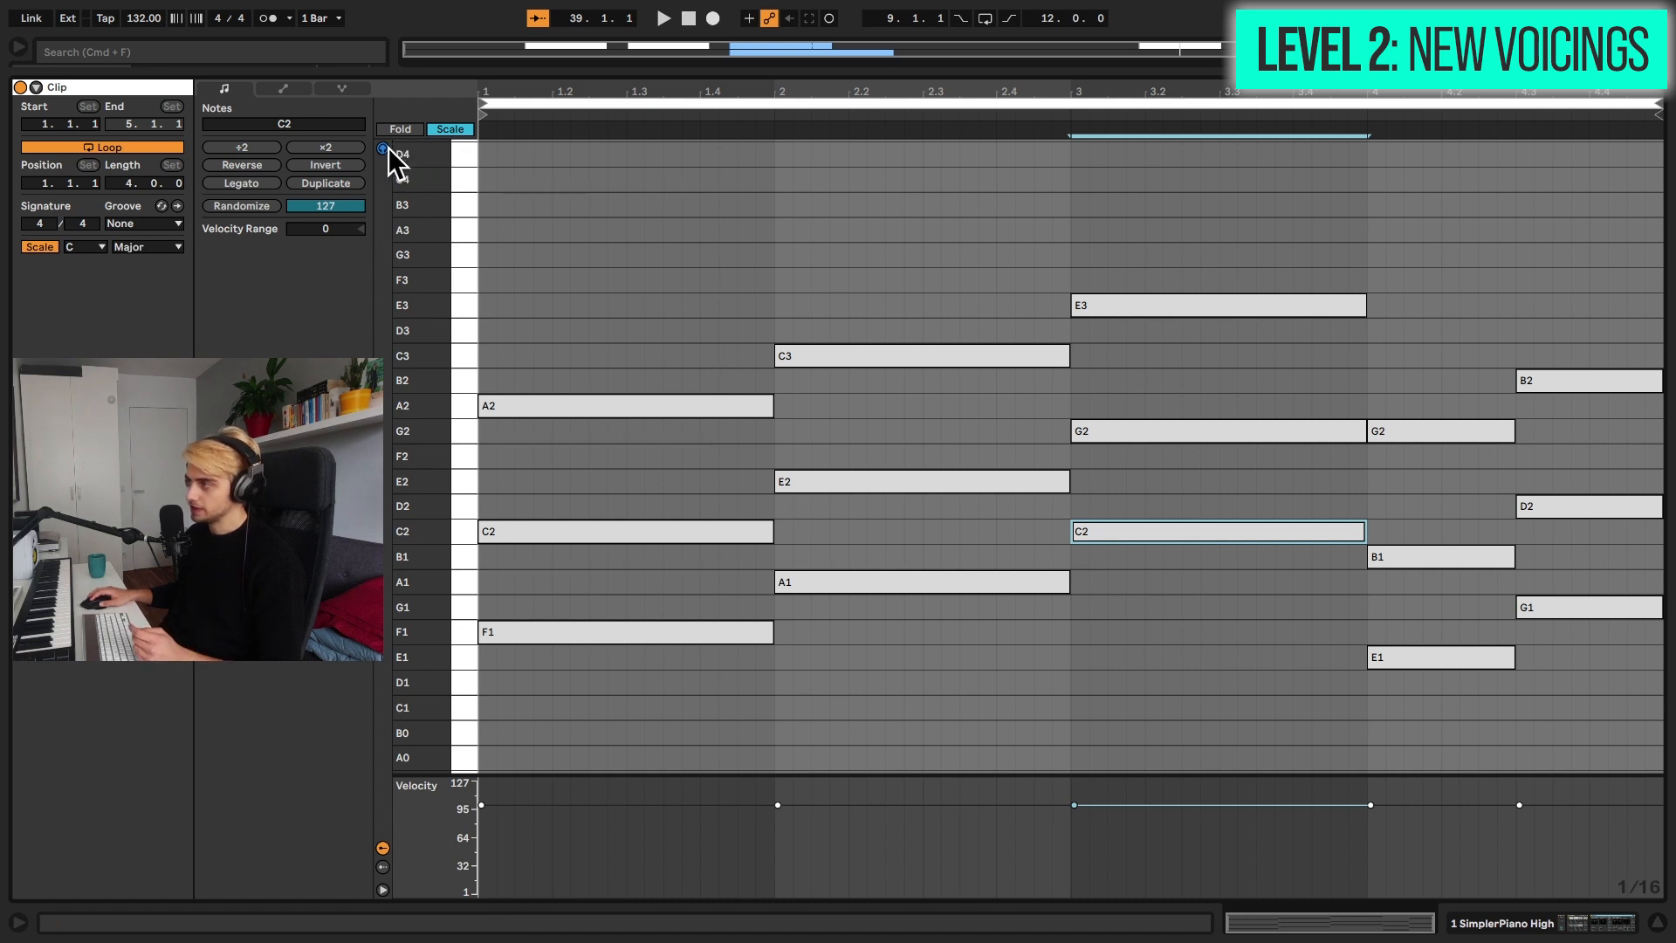
# Copy the C2 notes in bars 1 and 3 up an octave to C3 and play the progression.
pyautogui.click(541, 526)
pyautogui.click(533, 406)
pyautogui.moveTo(533, 406); pyautogui.dragTo(531, 359)
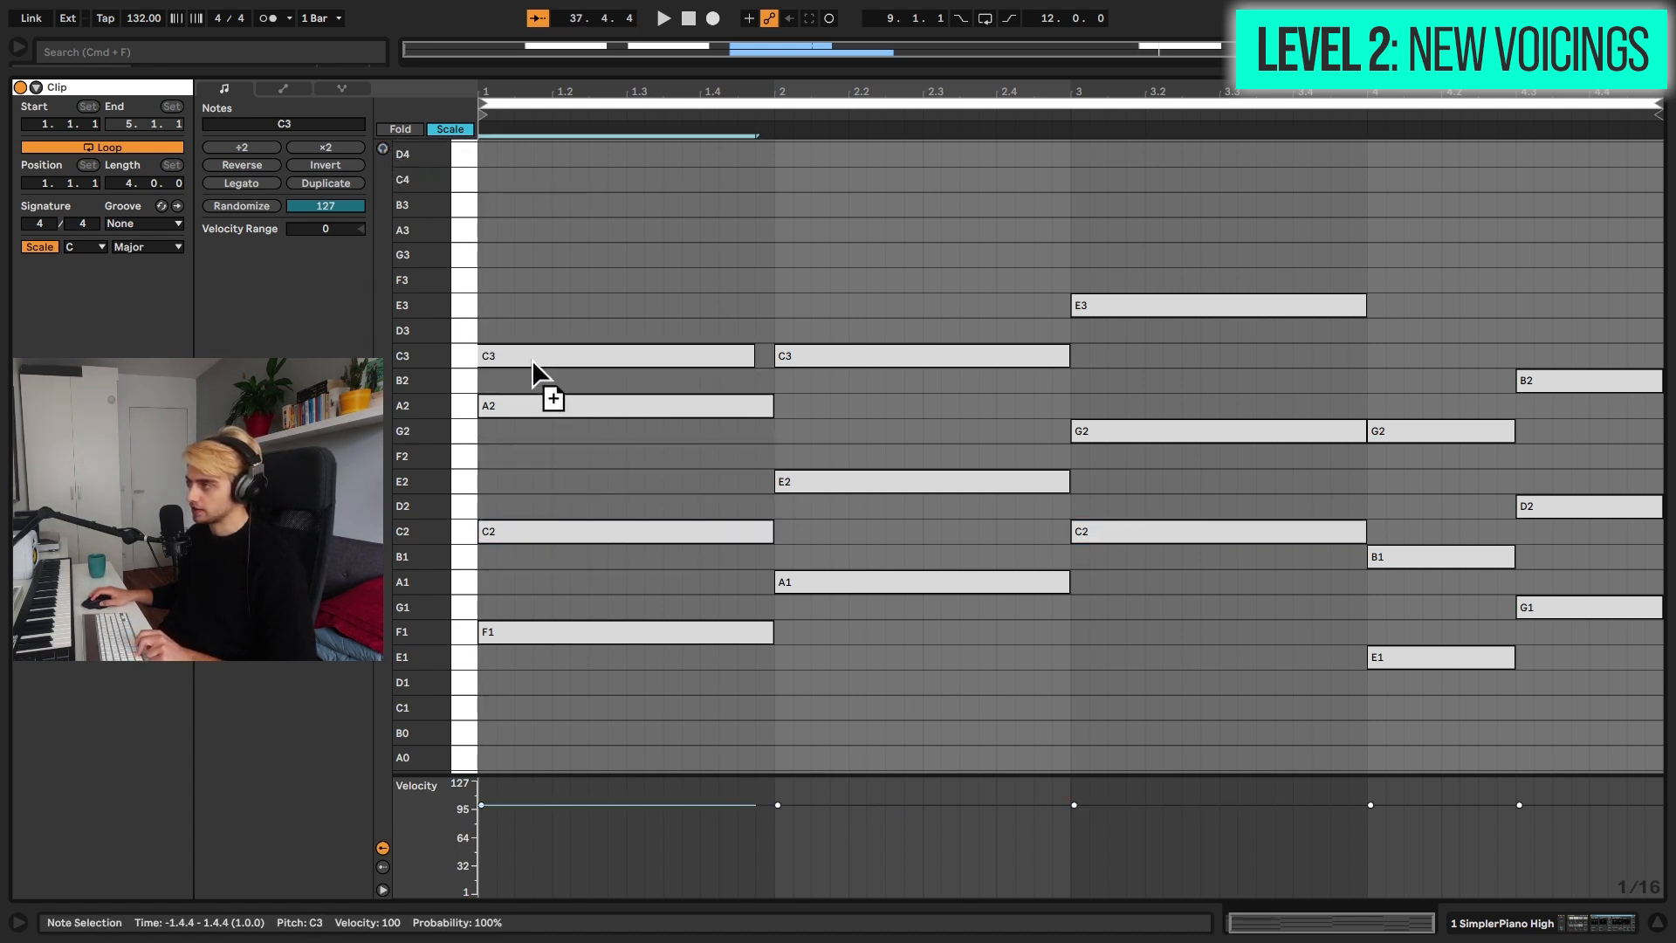
pyautogui.click(1117, 536)
pyautogui.moveTo(1117, 536); pyautogui.dragTo(1112, 360)
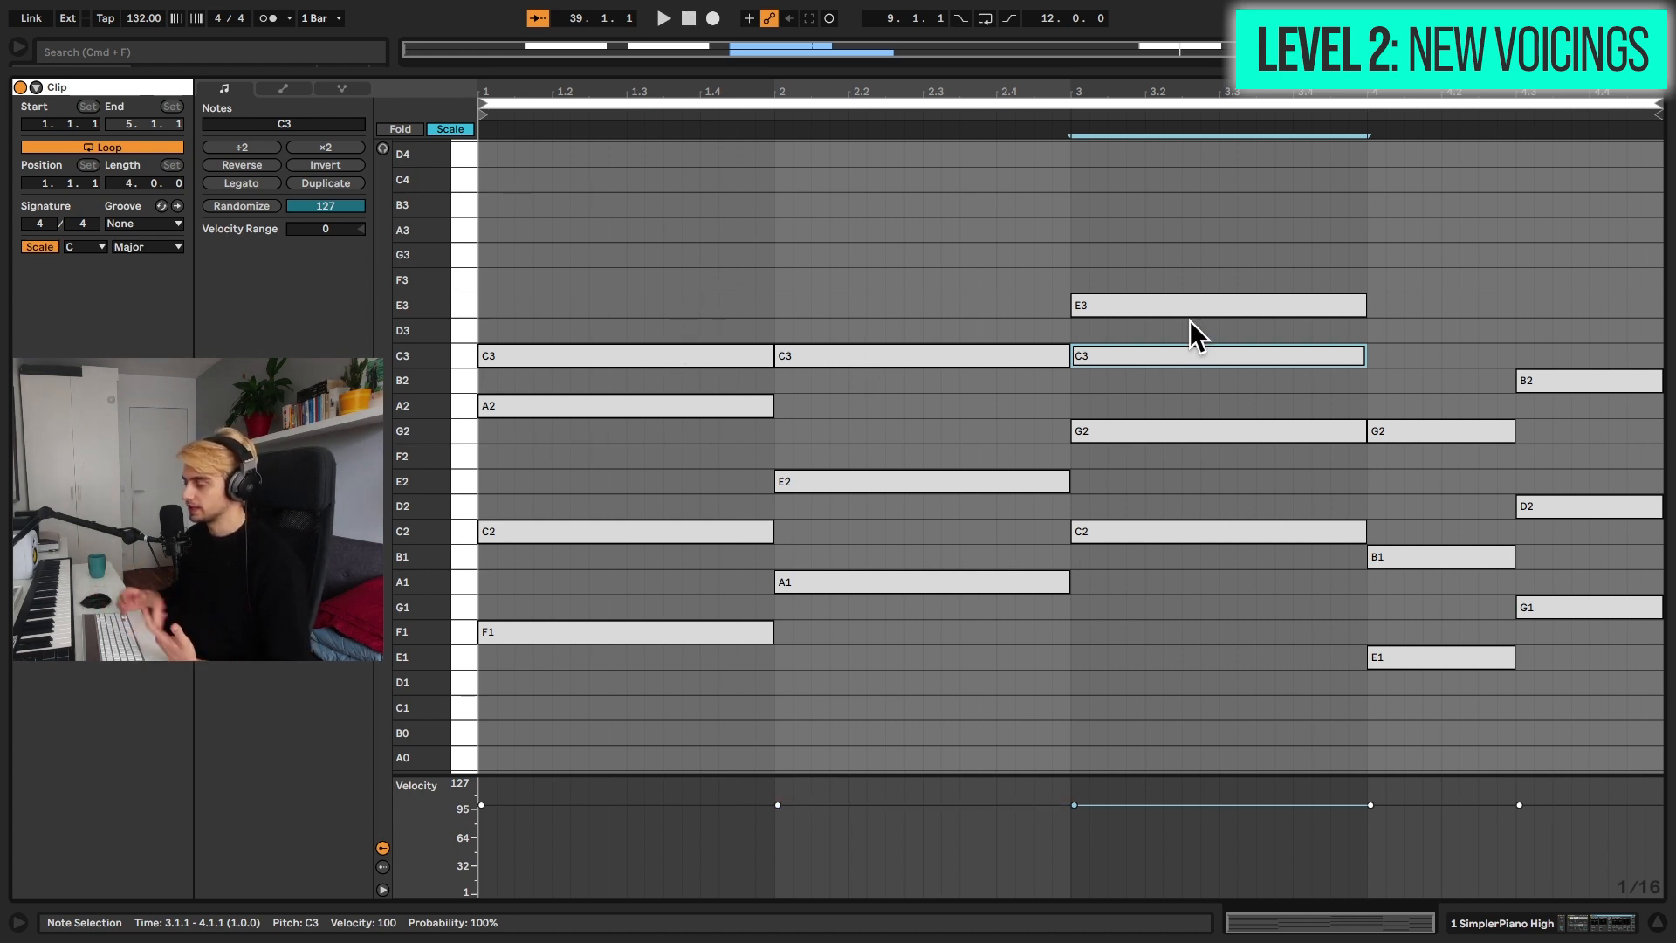
pyautogui.press('space')
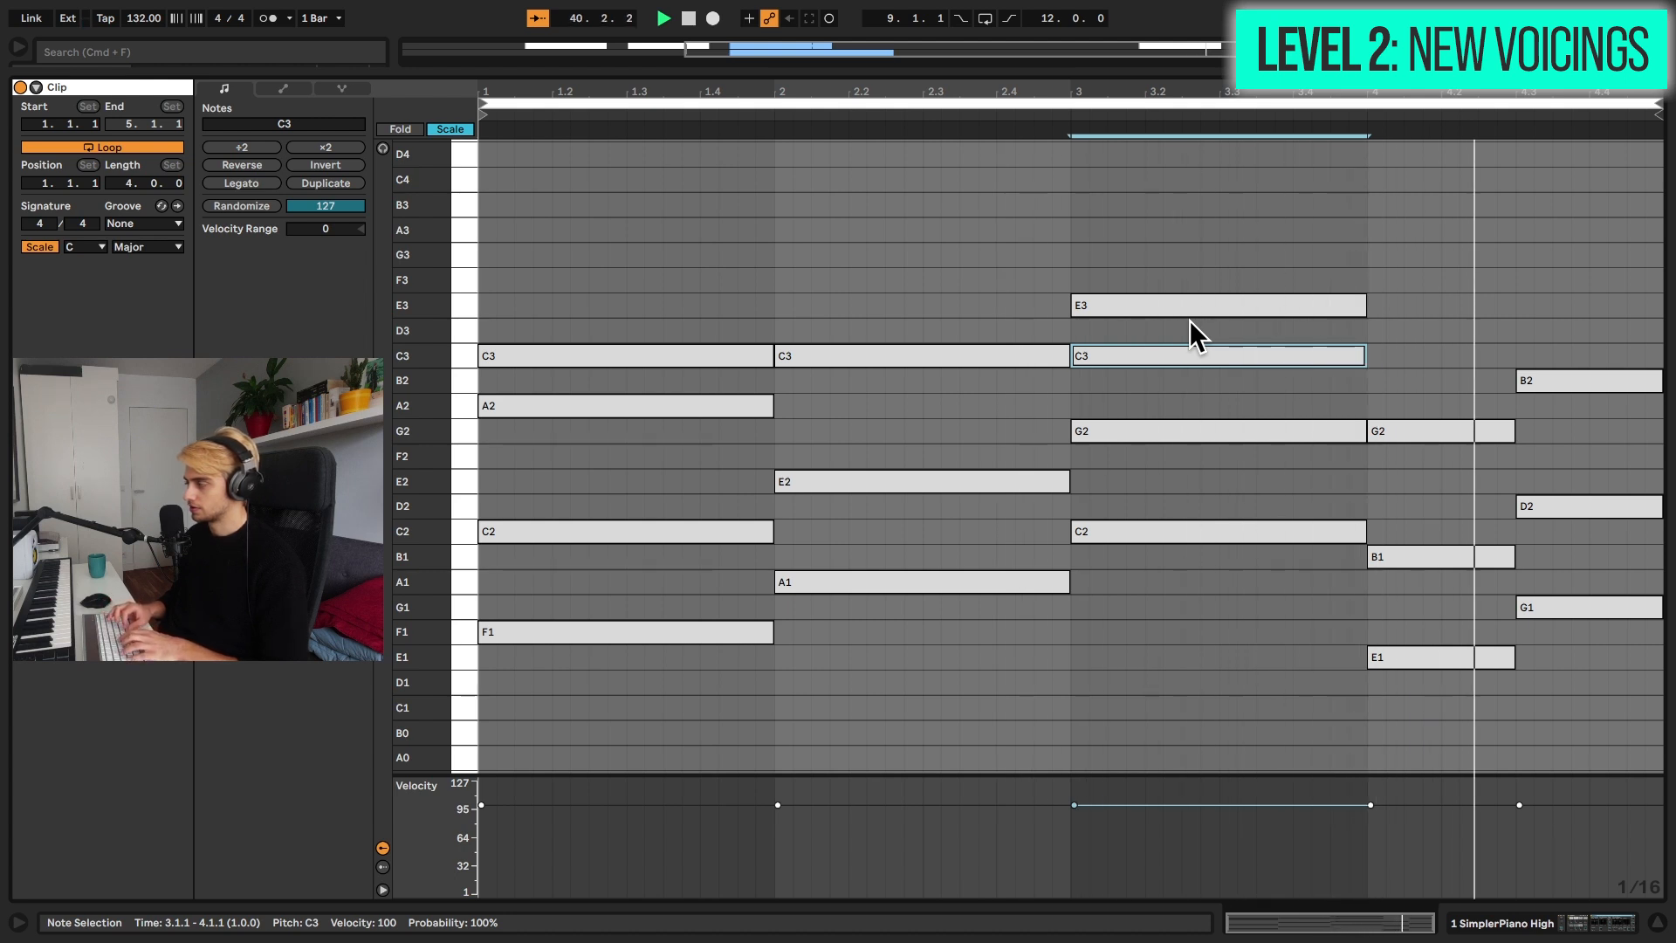
pyautogui.press('space')
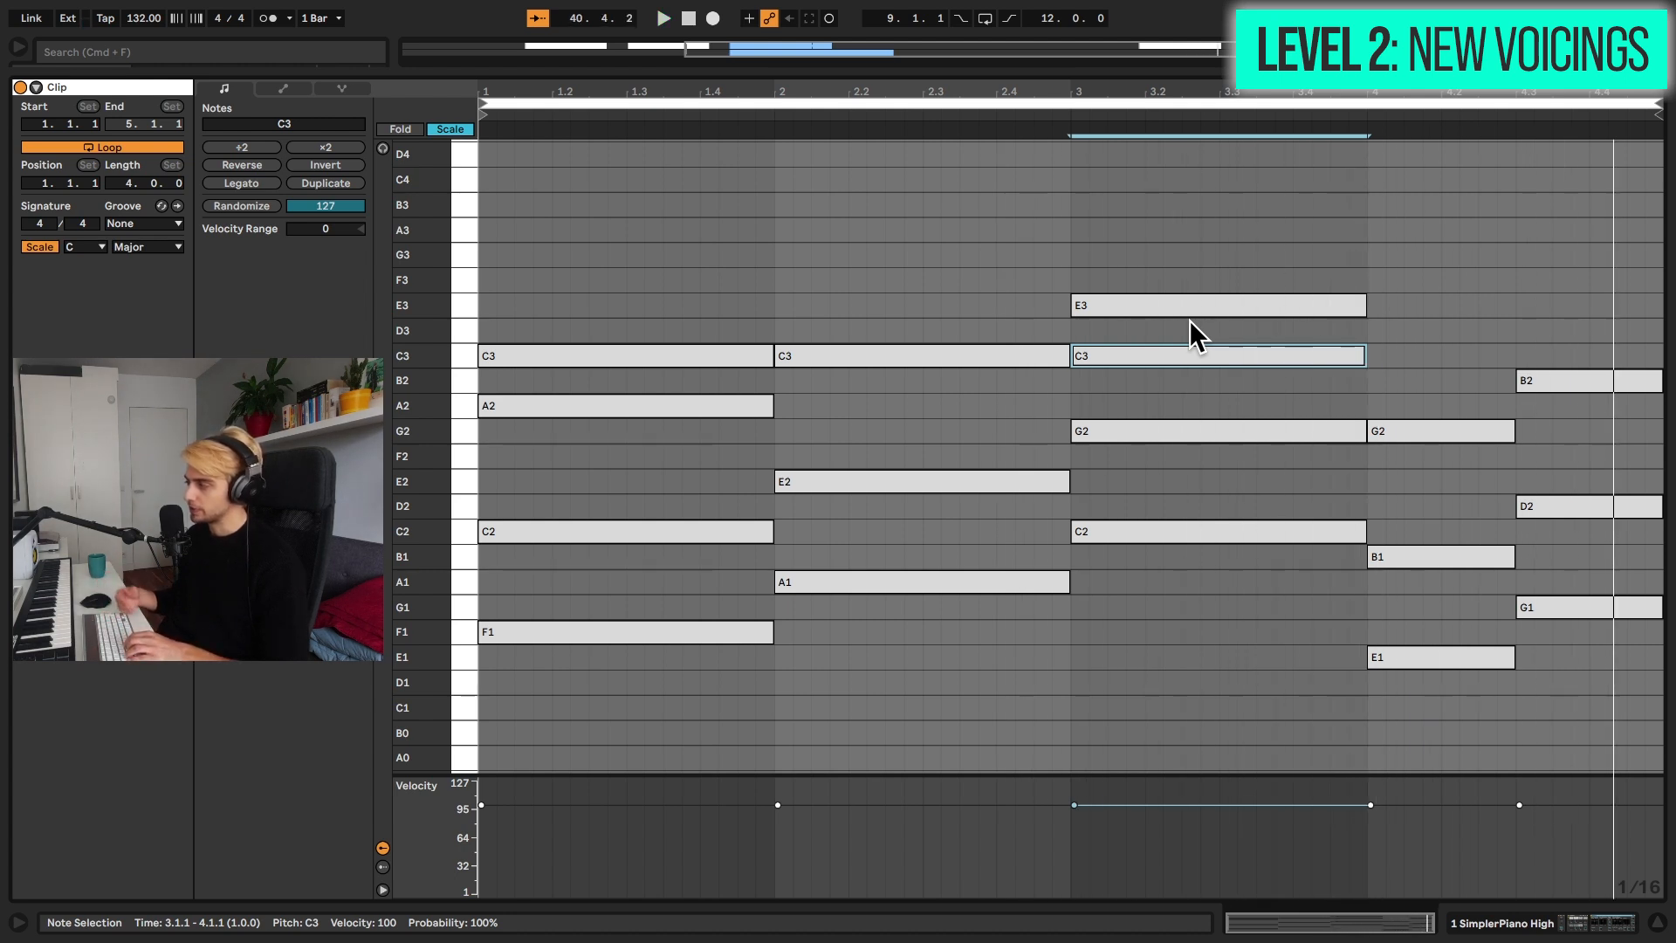
# Compare the progression without the two C3 copies by undoing them, playing it, and redoing both copies.
pyautogui.press('super+z')
pyautogui.press('super+z')
pyautogui.press('space')
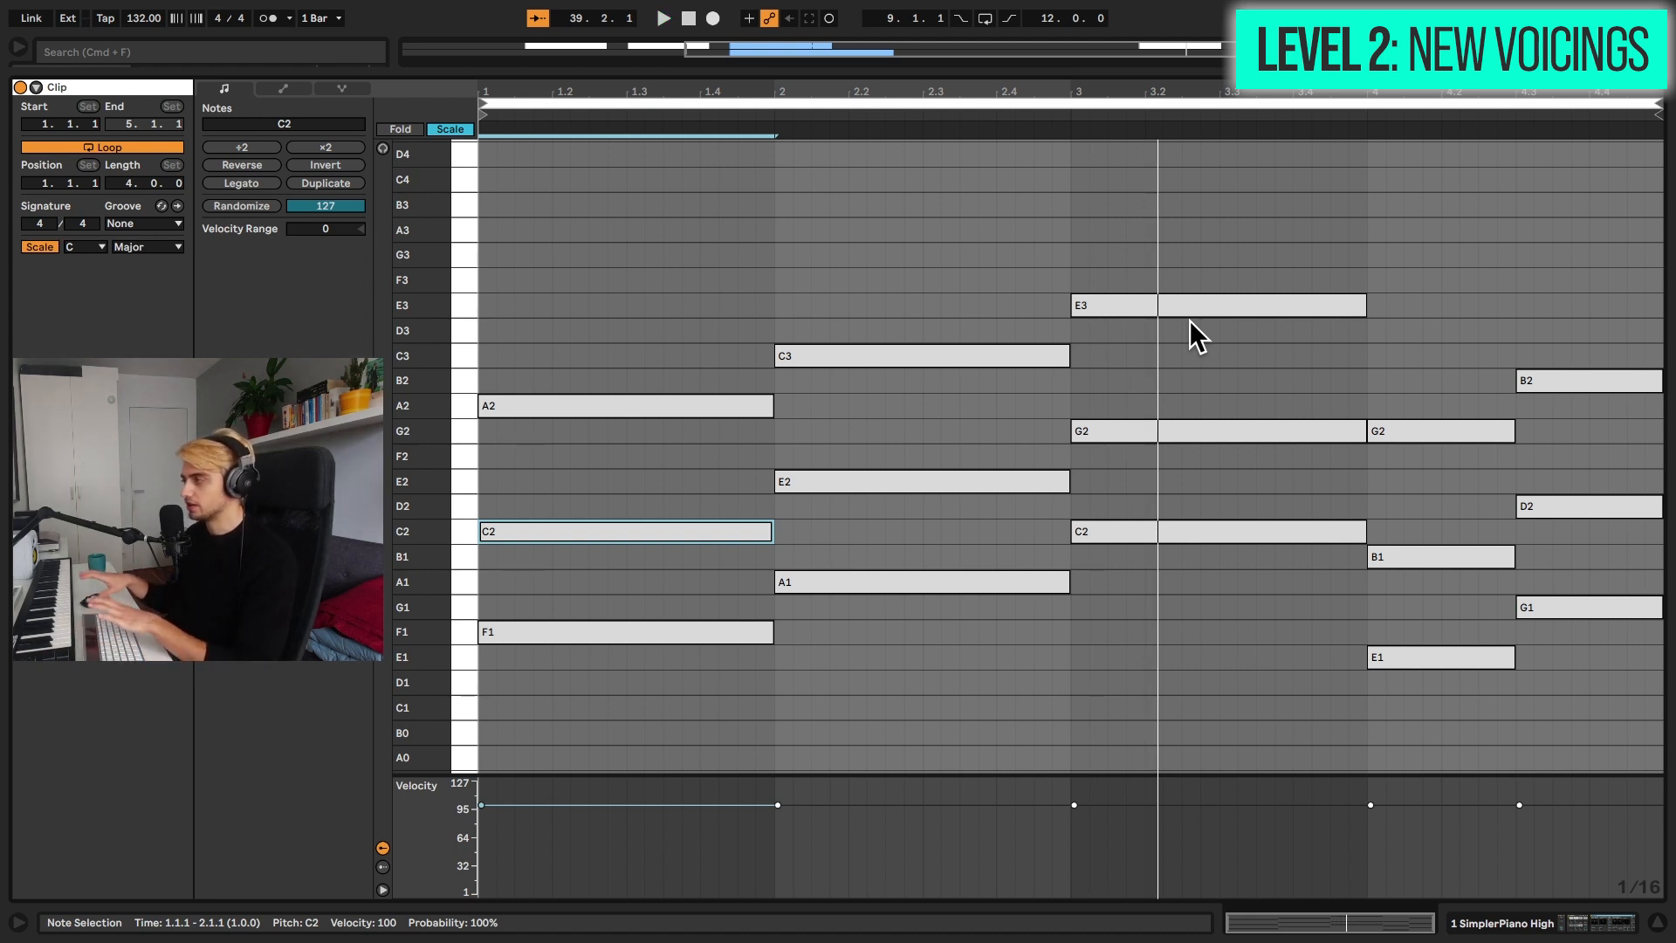
pyautogui.press('super+shift+z')
pyautogui.press('super+shift+z')
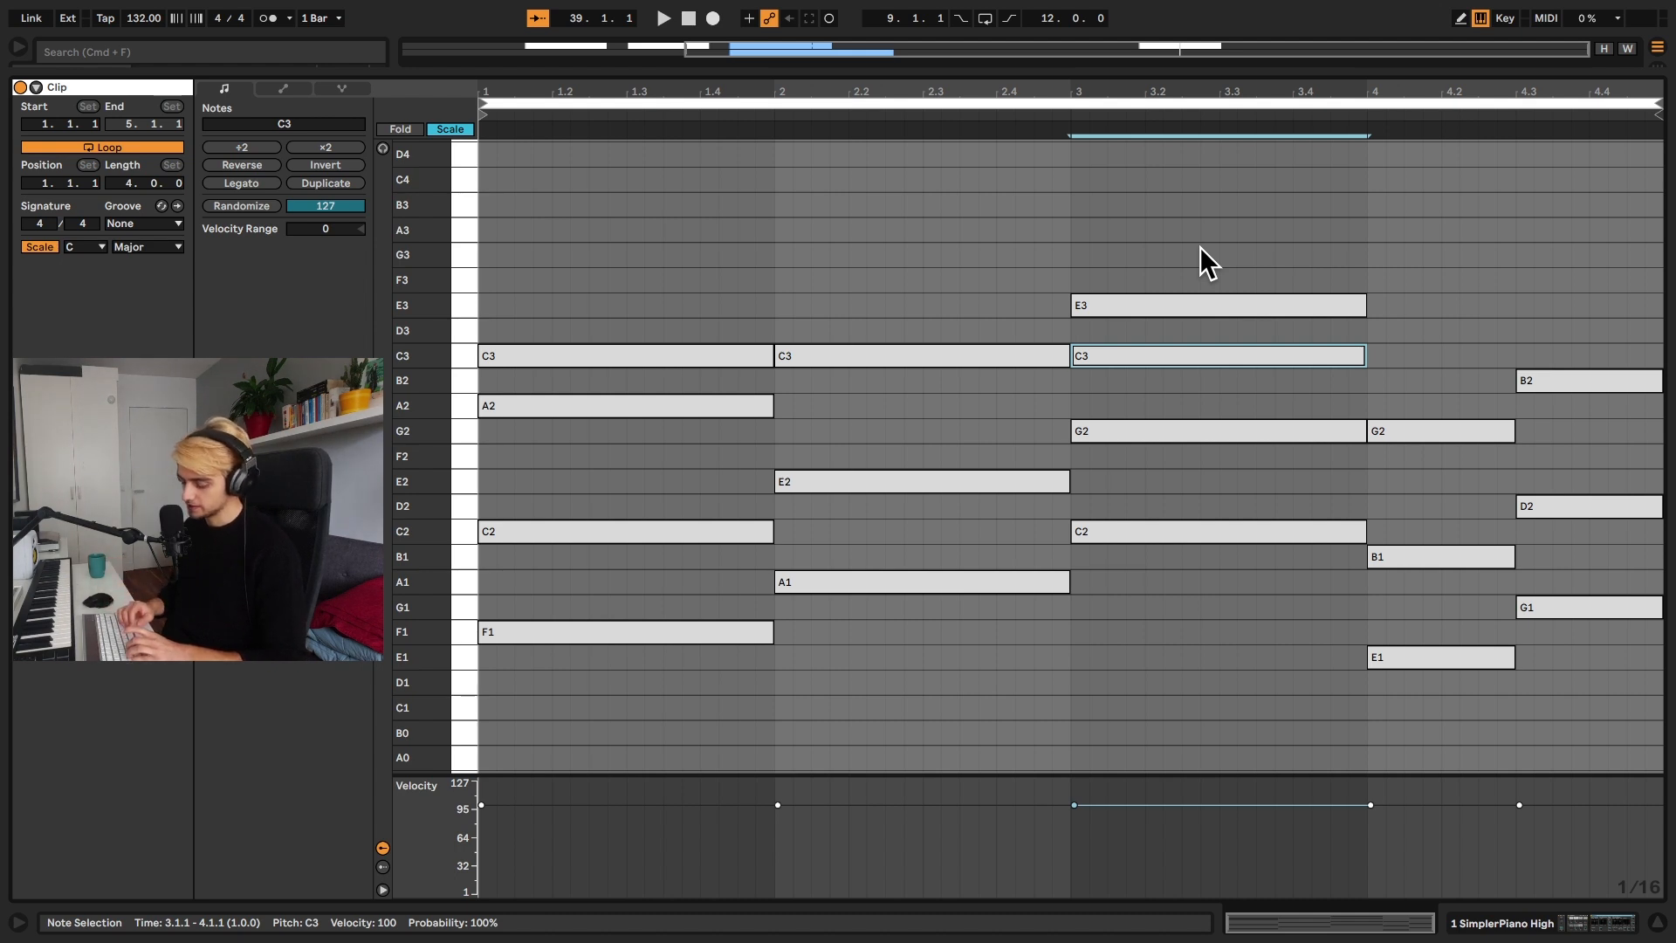
# Undo the two C3 copies and the octave raise of the triads' middle notes.
pyautogui.press('super+z')
pyautogui.press('super+z')
pyautogui.press('super+z')
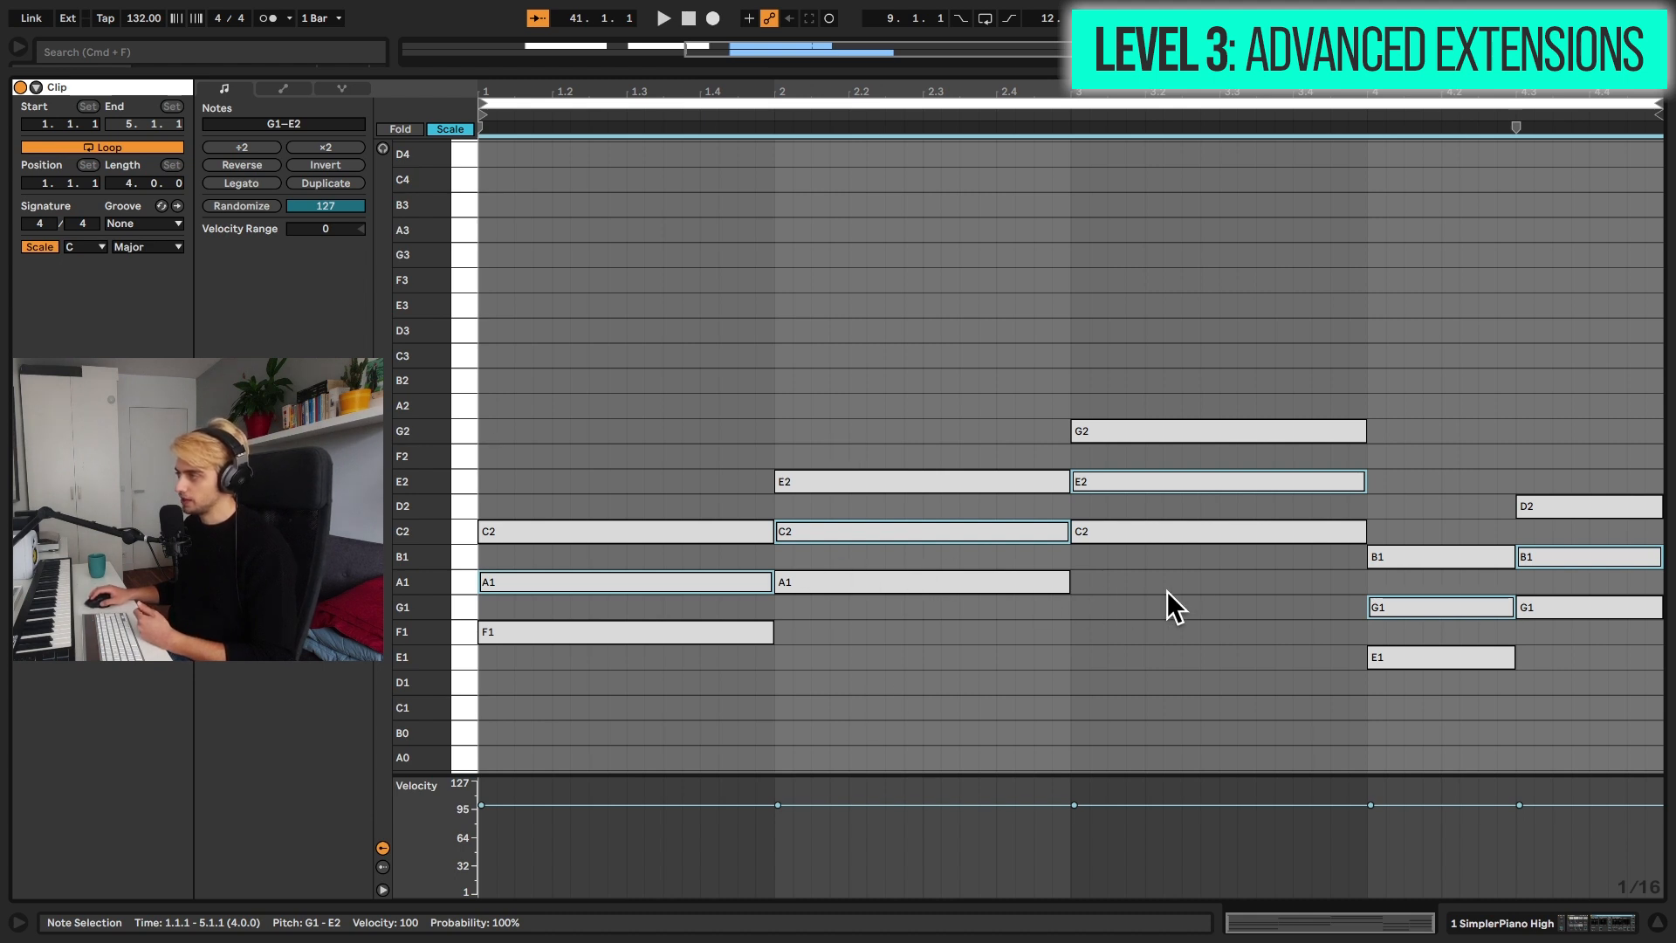
# Audition the C2, E2 and G2 notes of the bar 3 chord one by one and select the whole triad.
pyautogui.click(1152, 522)
pyautogui.click(1150, 478)
pyautogui.click(1149, 436)
pyautogui.moveTo(1173, 641); pyautogui.dragTo(1188, 344)
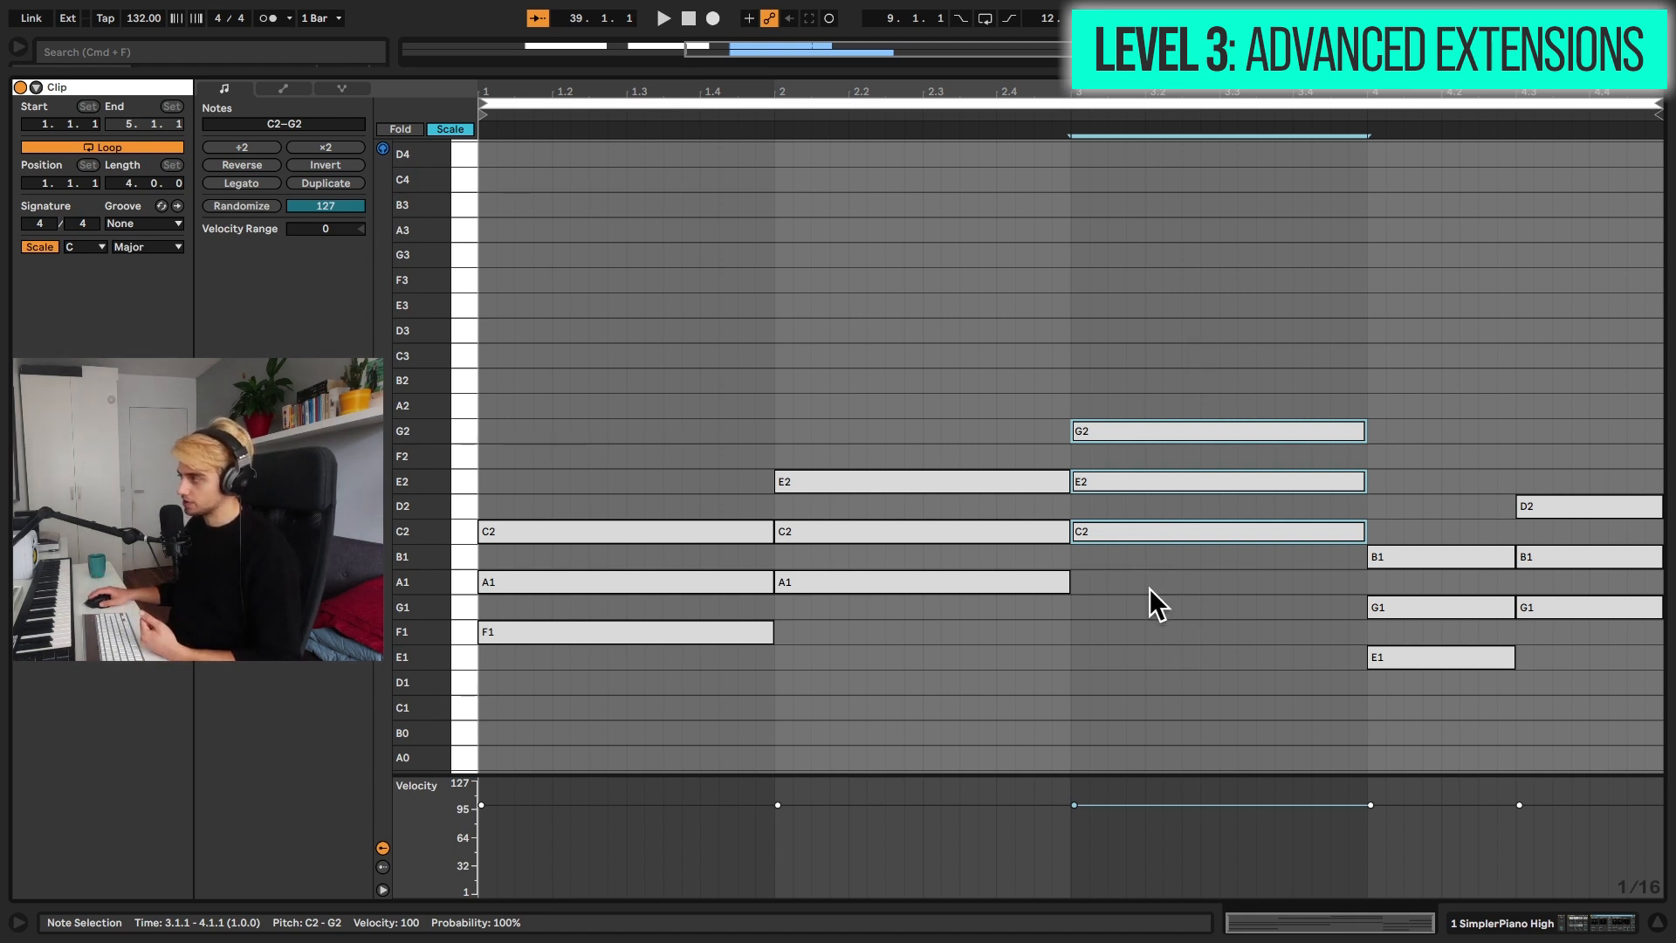
pyautogui.click(1119, 557)
pyautogui.click(1115, 535)
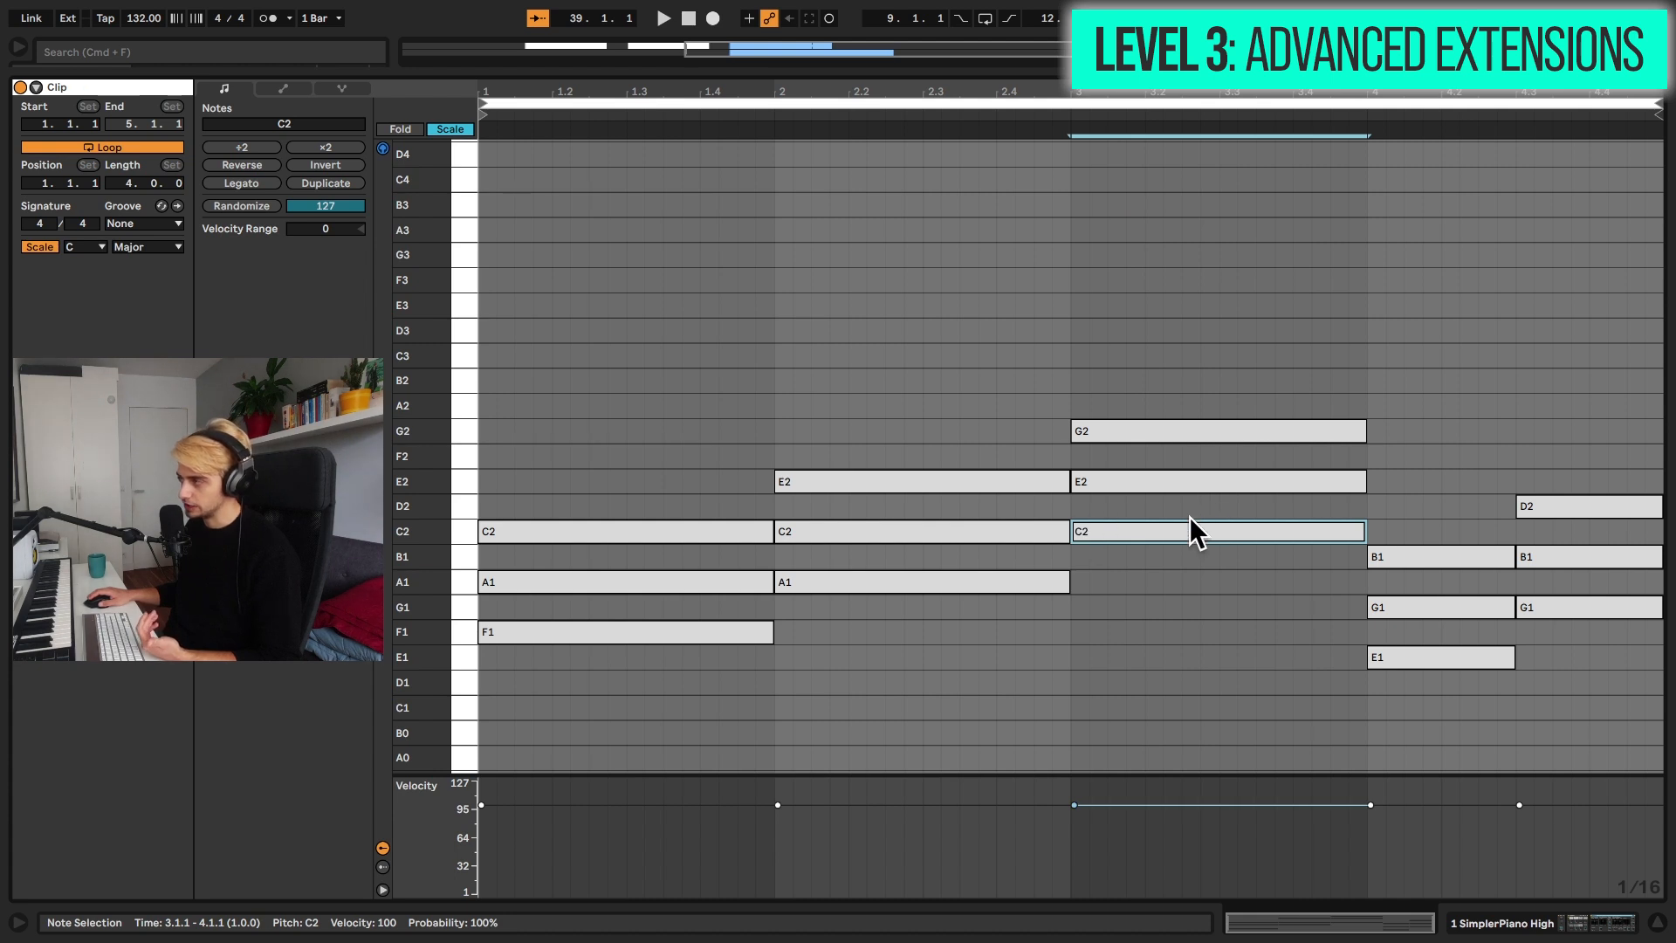
pyautogui.click(1102, 484)
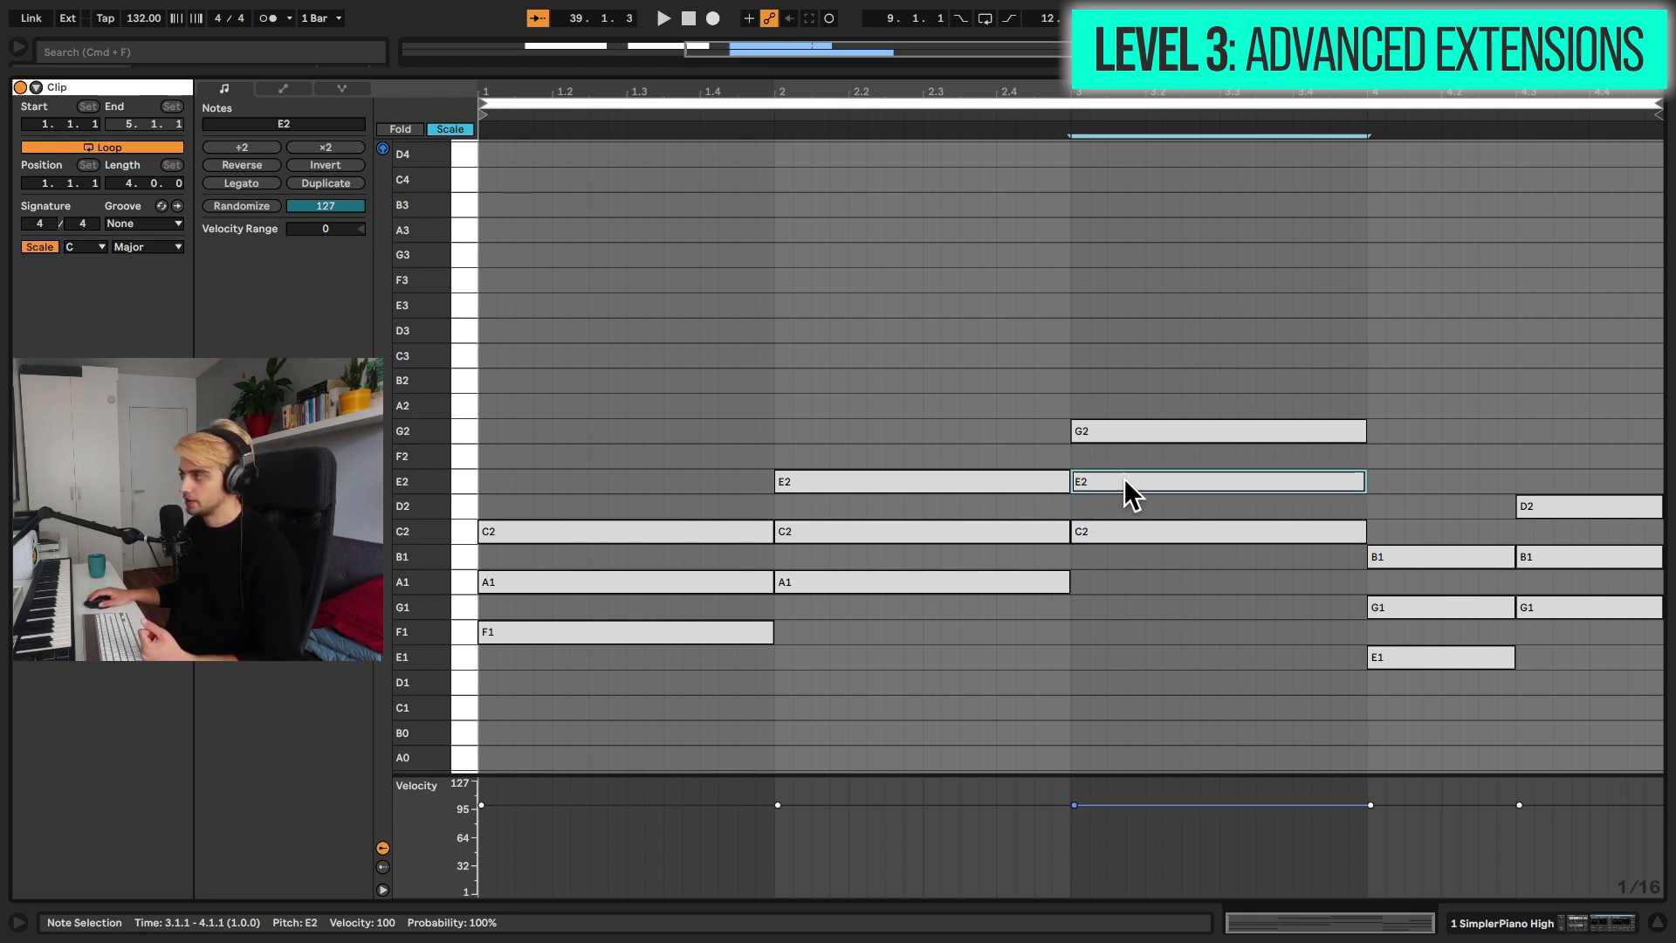
pyautogui.click(1111, 429)
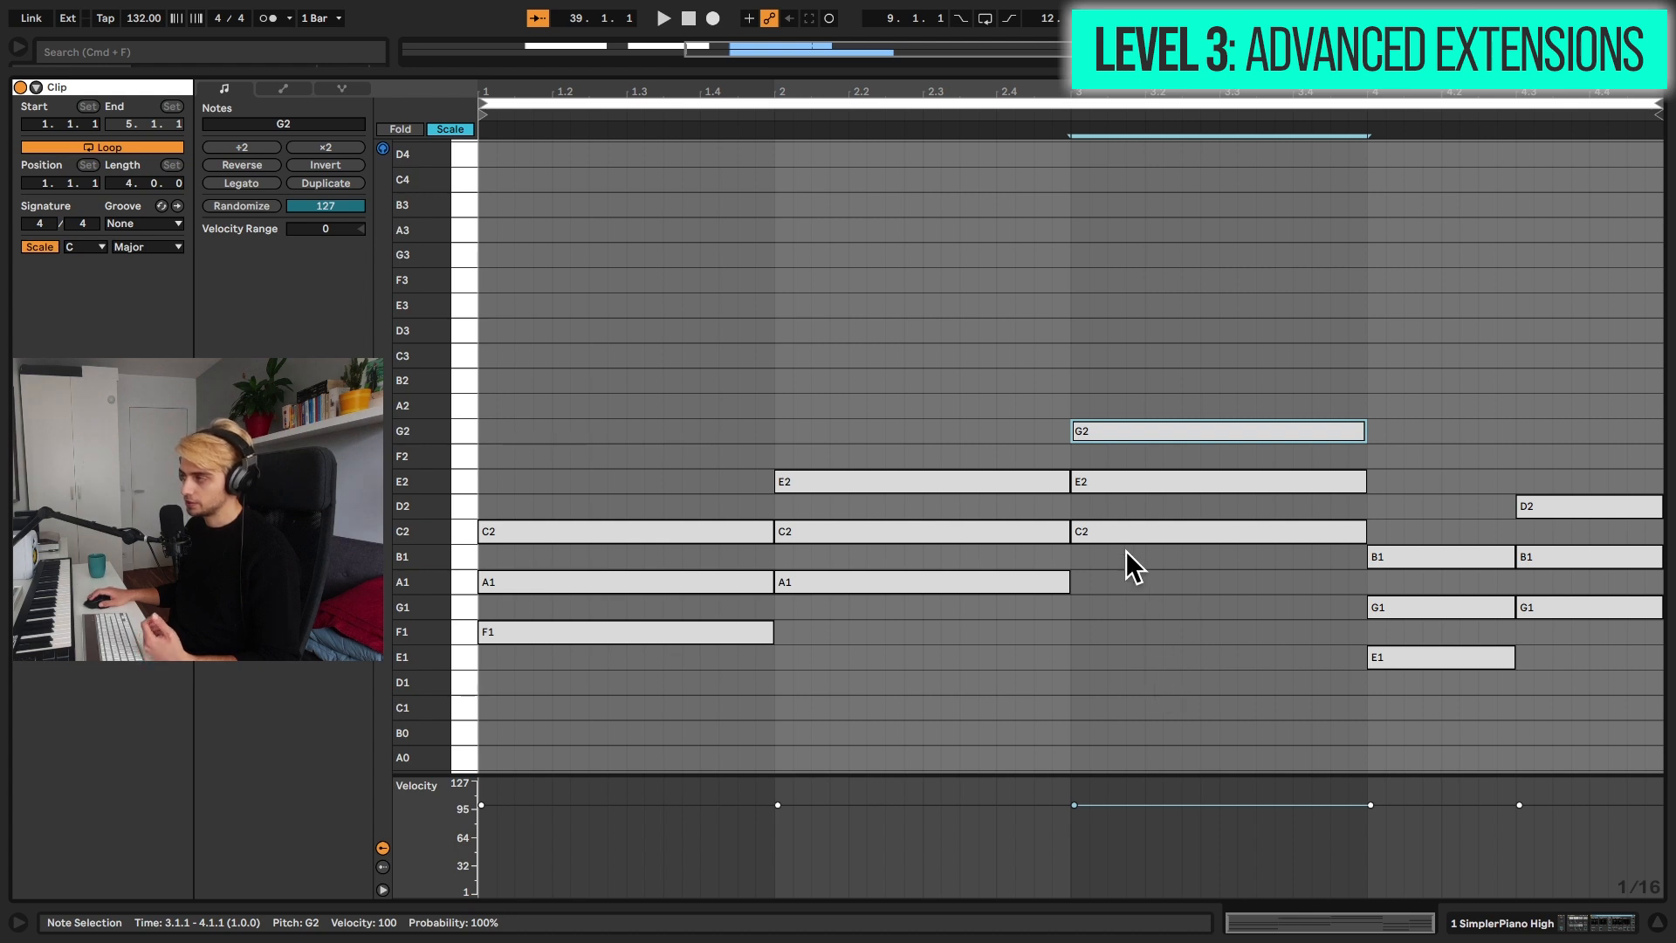
pyautogui.click(1117, 534)
pyautogui.click(1100, 484)
pyautogui.click(1160, 426)
pyautogui.click(1145, 646)
pyautogui.moveTo(1145, 645); pyautogui.dragTo(1134, 393)
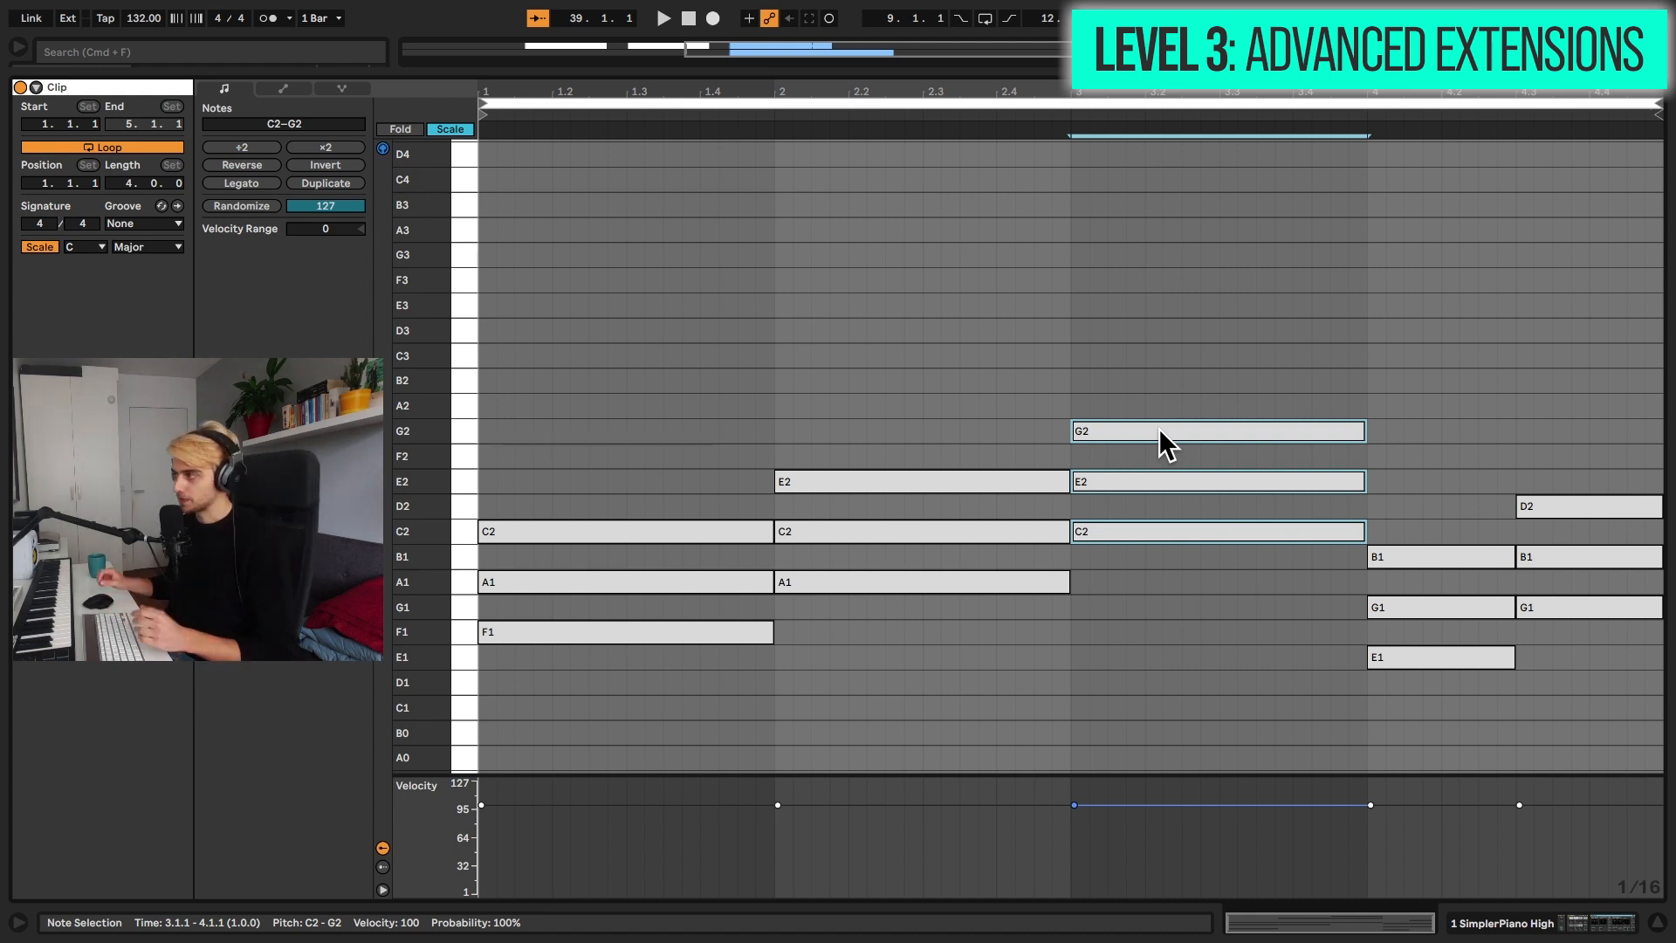
# Copy bar 3's C2 note to D2, play the chord from bar 3, and move the added note to F2.
pyautogui.click(1128, 708)
pyautogui.moveTo(1112, 526); pyautogui.dragTo(1112, 510)
pyautogui.click(1066, 297)
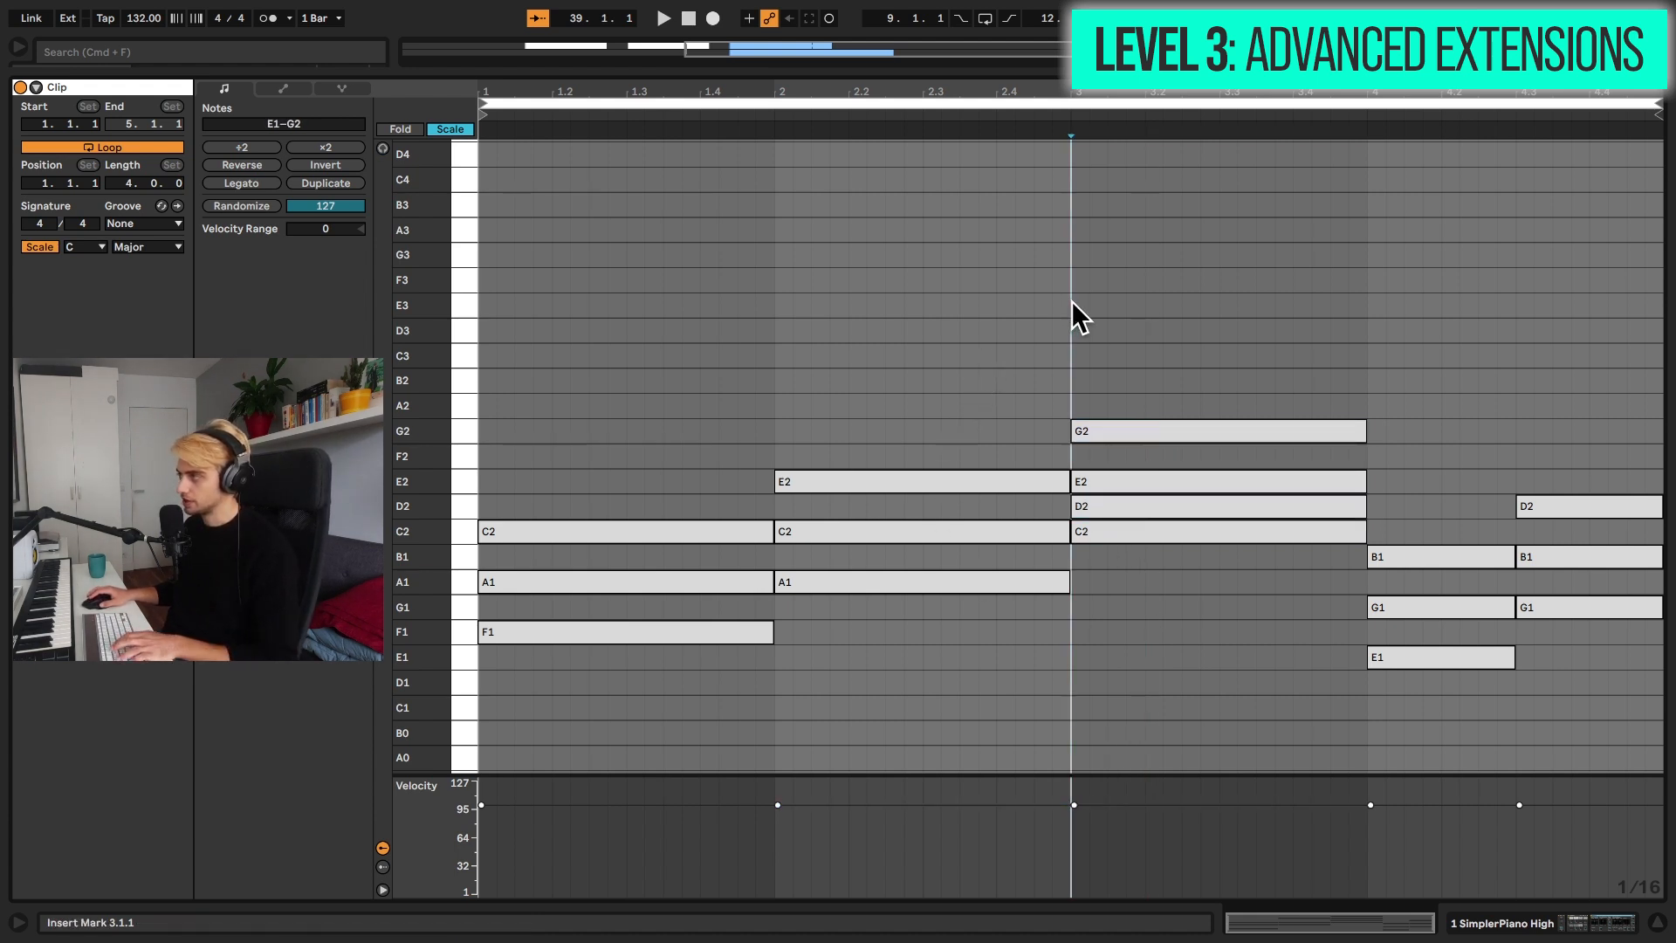
pyautogui.press('space')
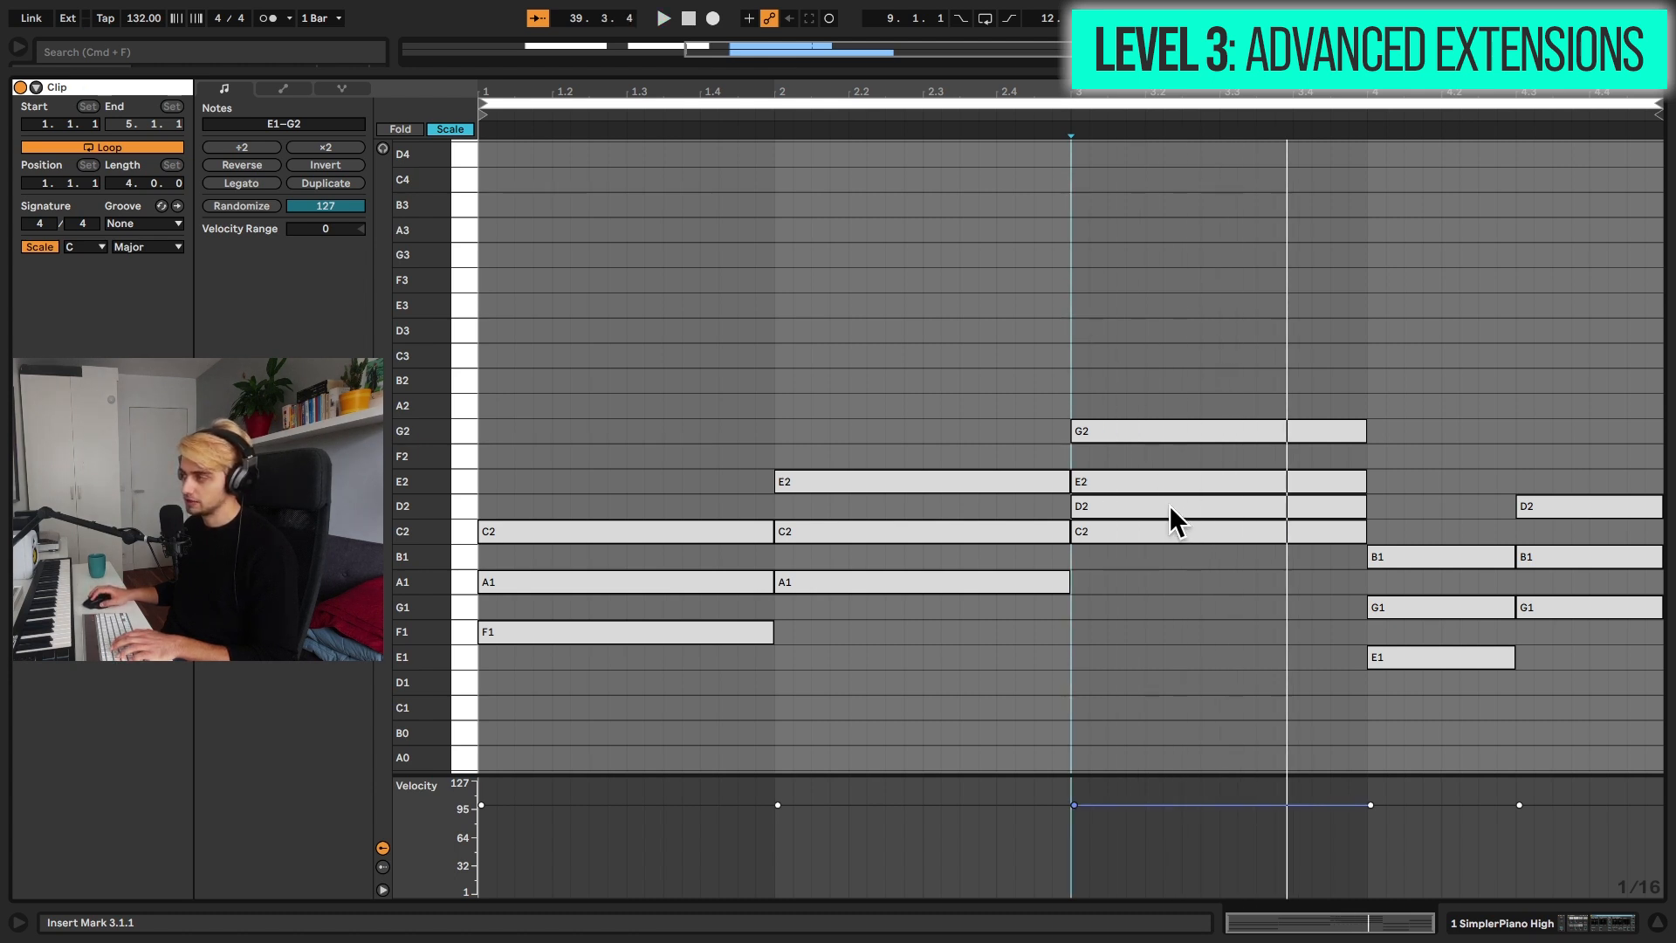
pyautogui.moveTo(1169, 505); pyautogui.dragTo(1164, 456)
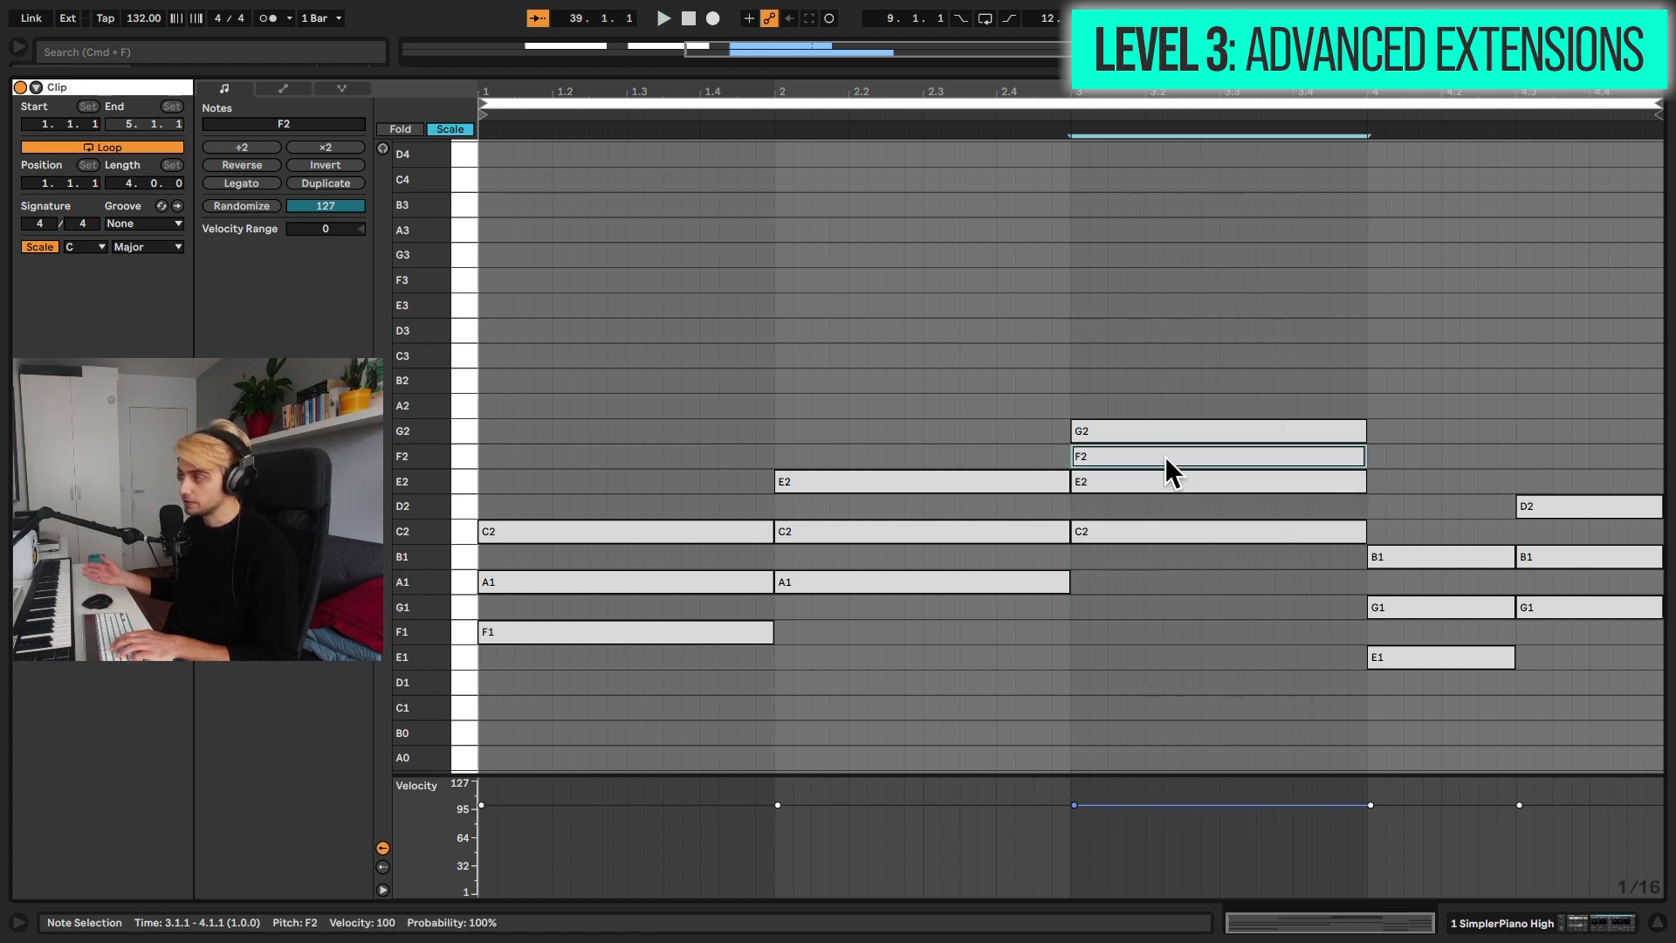
# Play the bar 3 chord with its added F2, and try that note at A2 and B2, auditioning each version.
pyautogui.press('space')
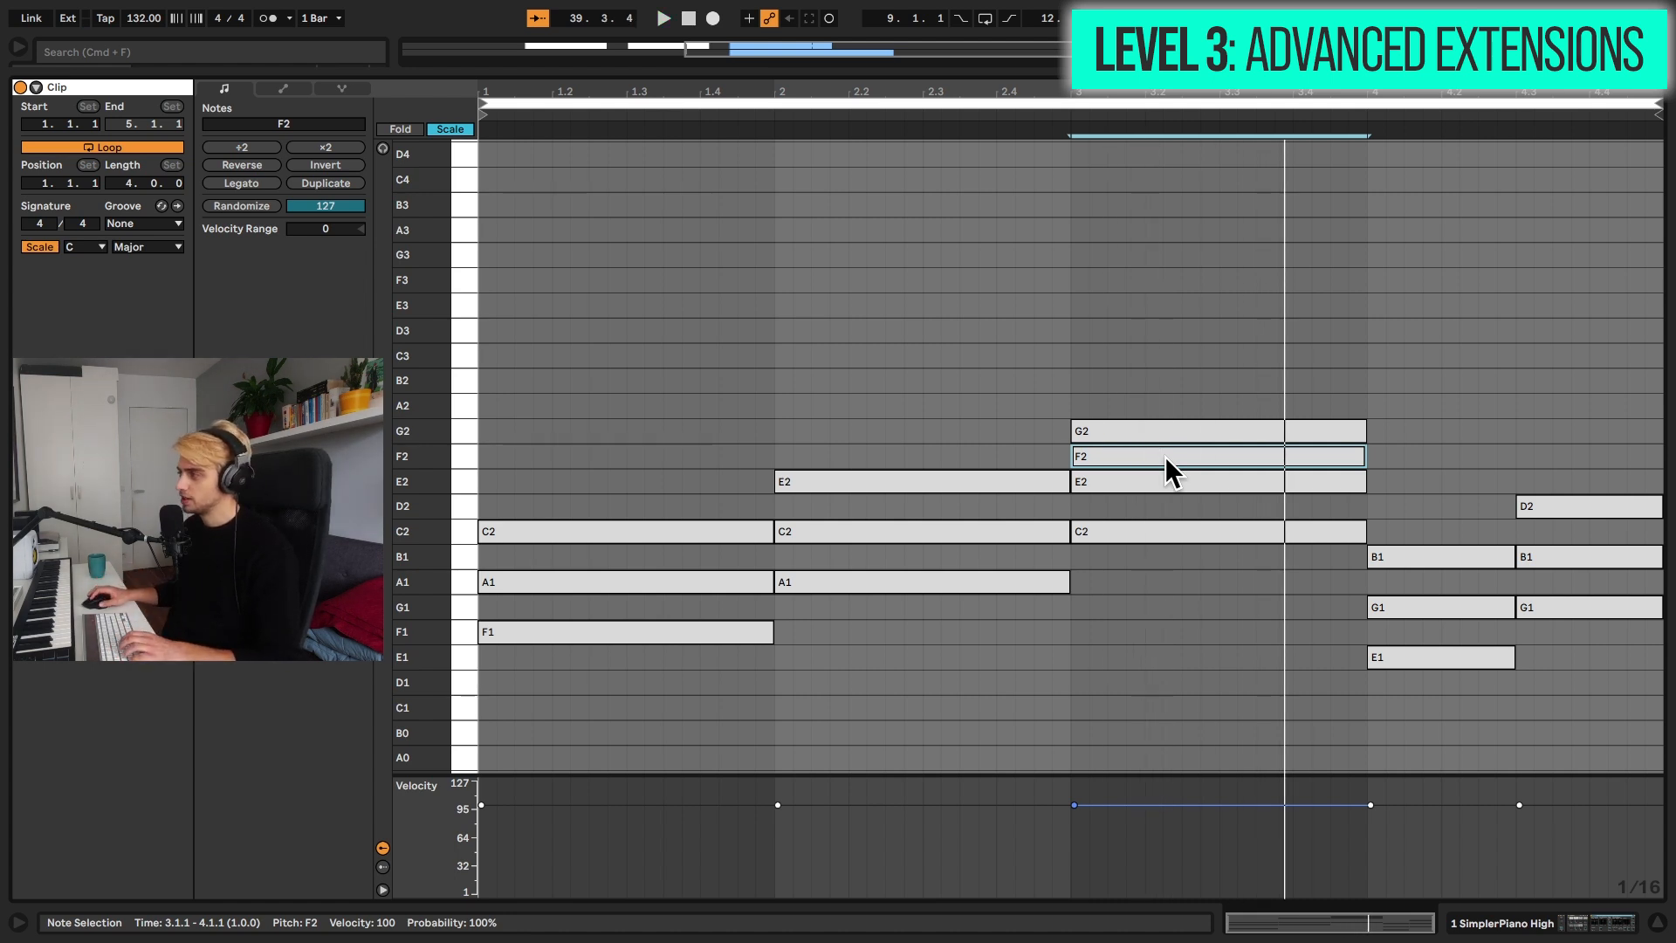
pyautogui.moveTo(1164, 456); pyautogui.dragTo(1160, 410)
pyautogui.press('space')
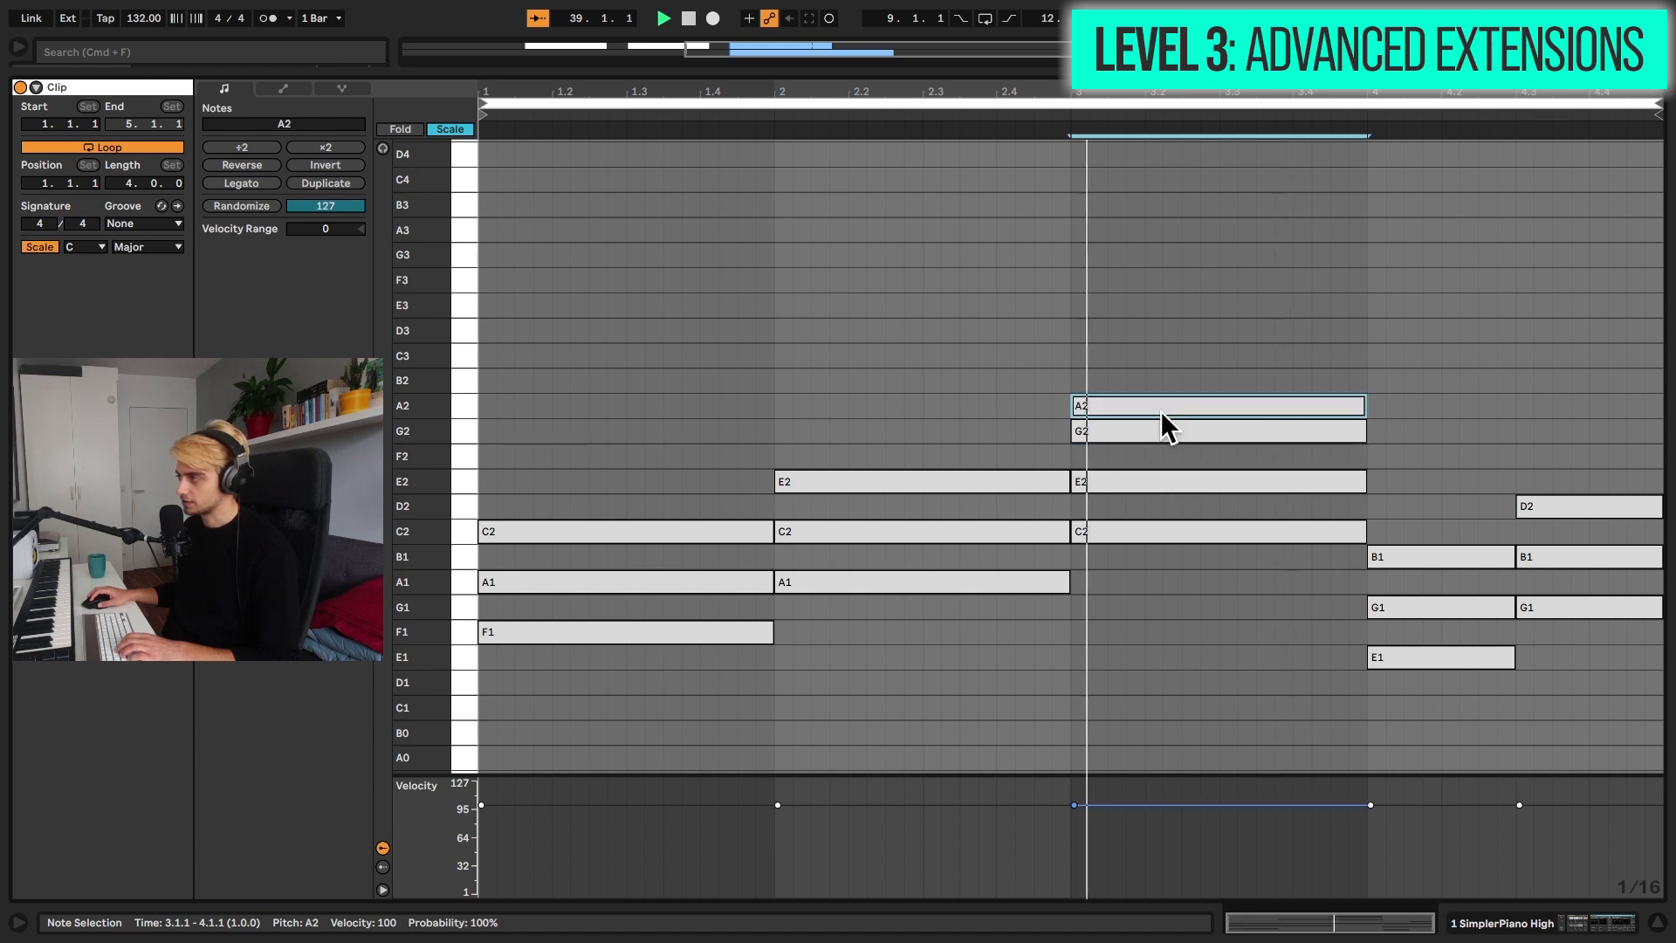
pyautogui.press('space')
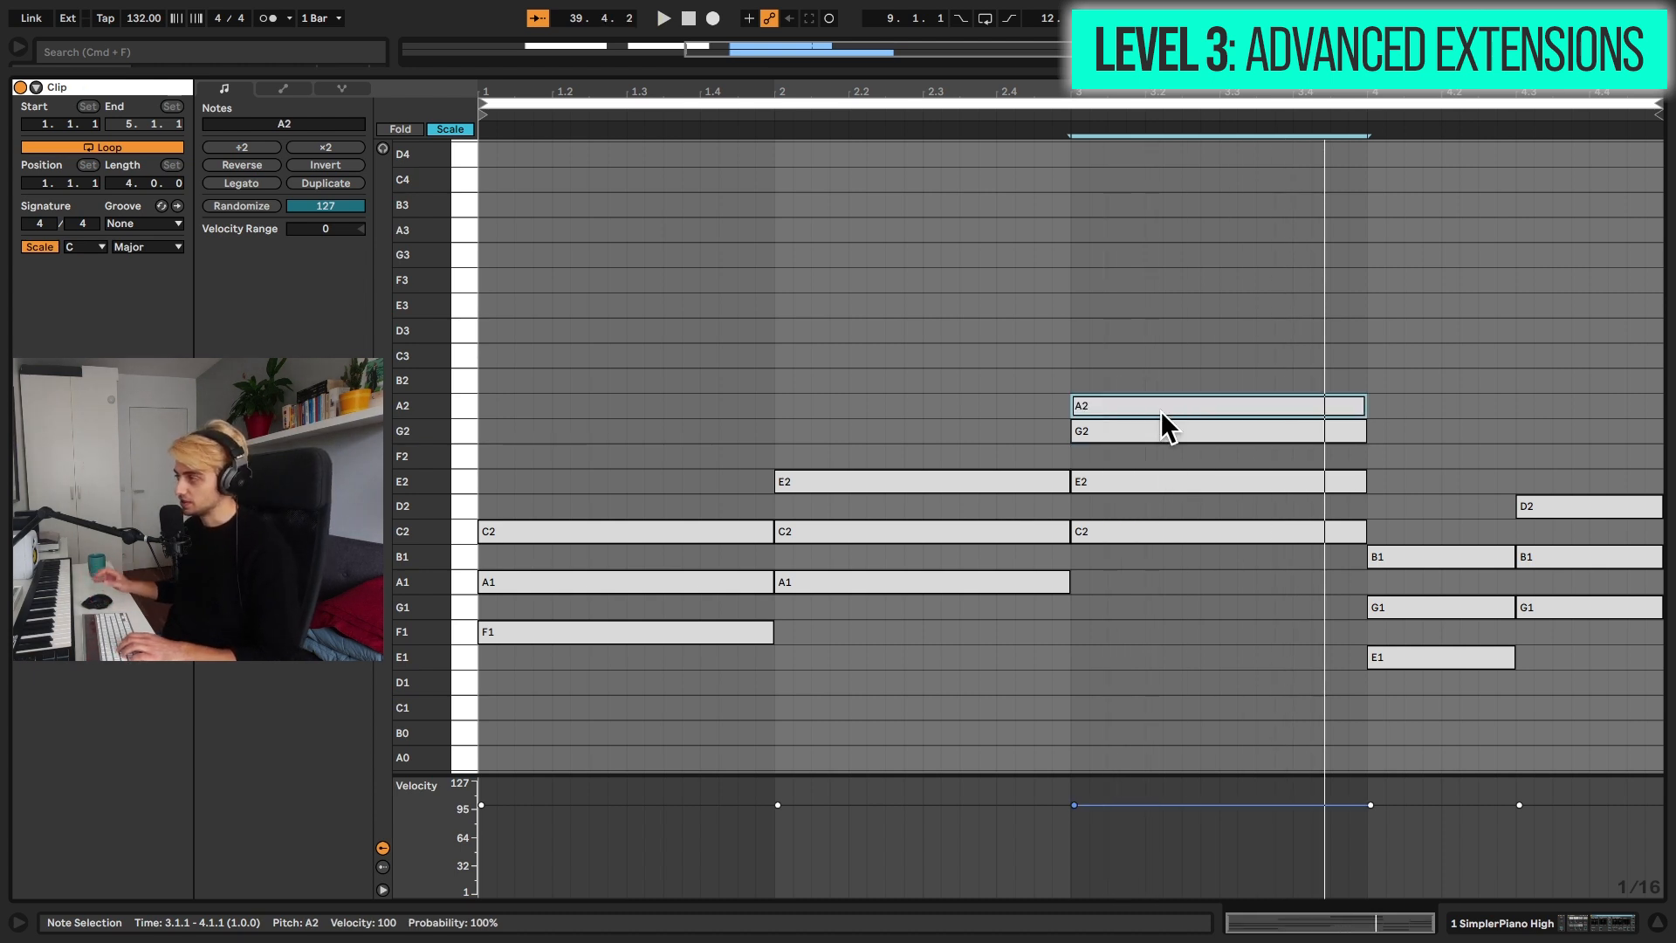
pyautogui.moveTo(1159, 410); pyautogui.dragTo(1161, 388)
pyautogui.press('space')
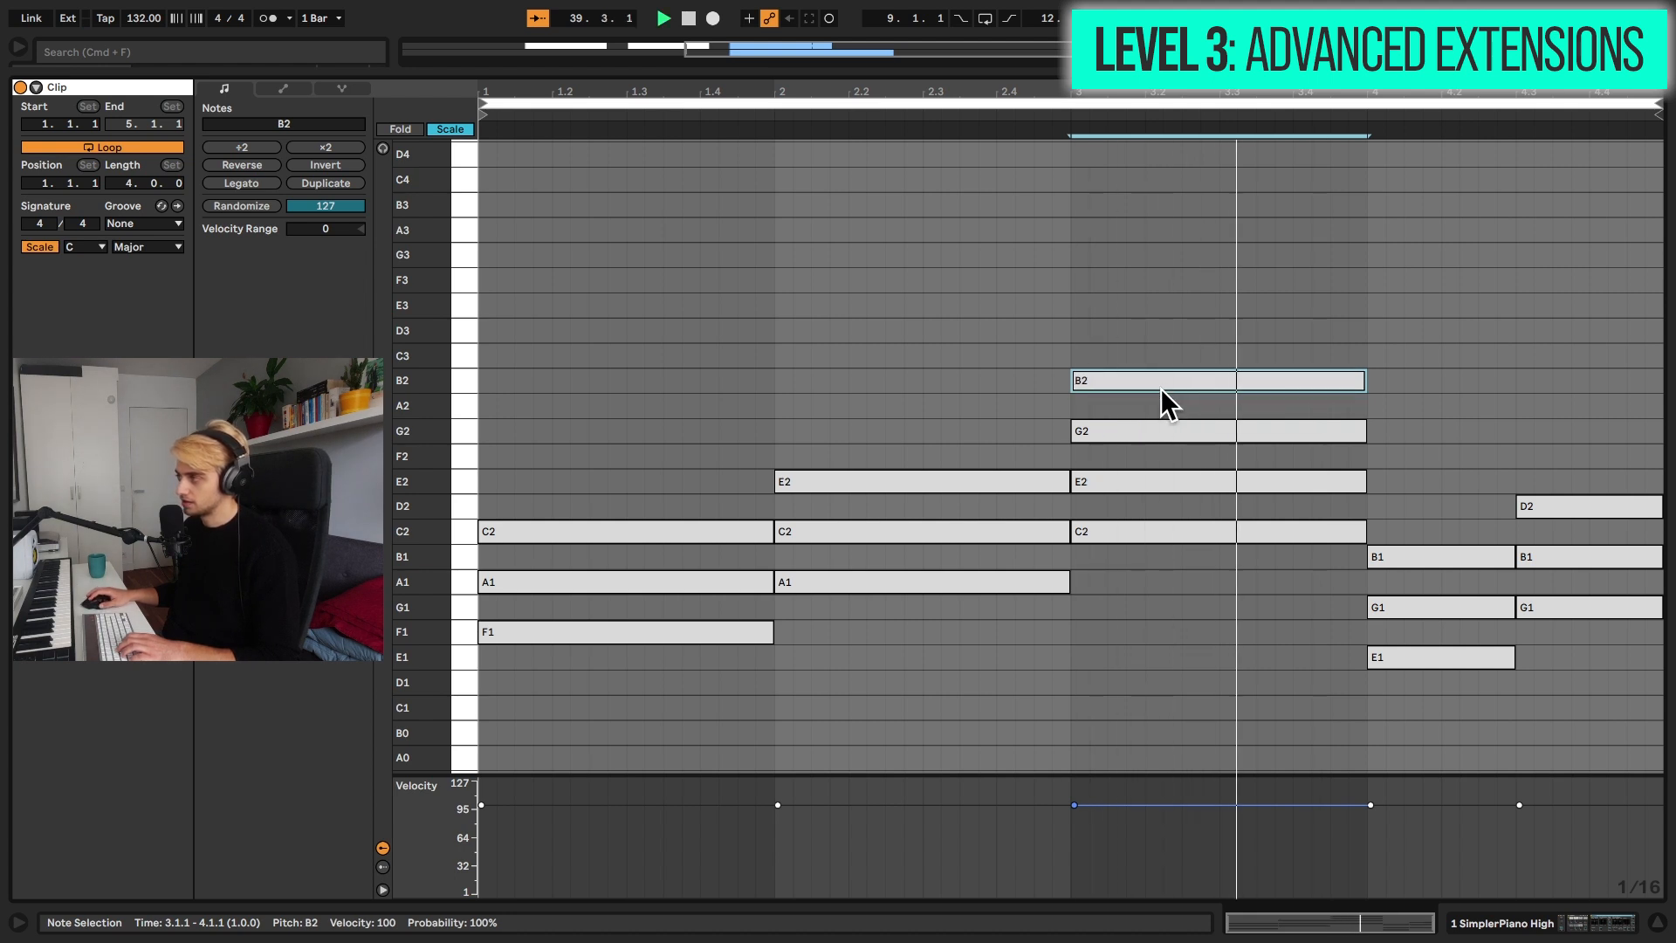
pyautogui.press('space')
pyautogui.press('space')
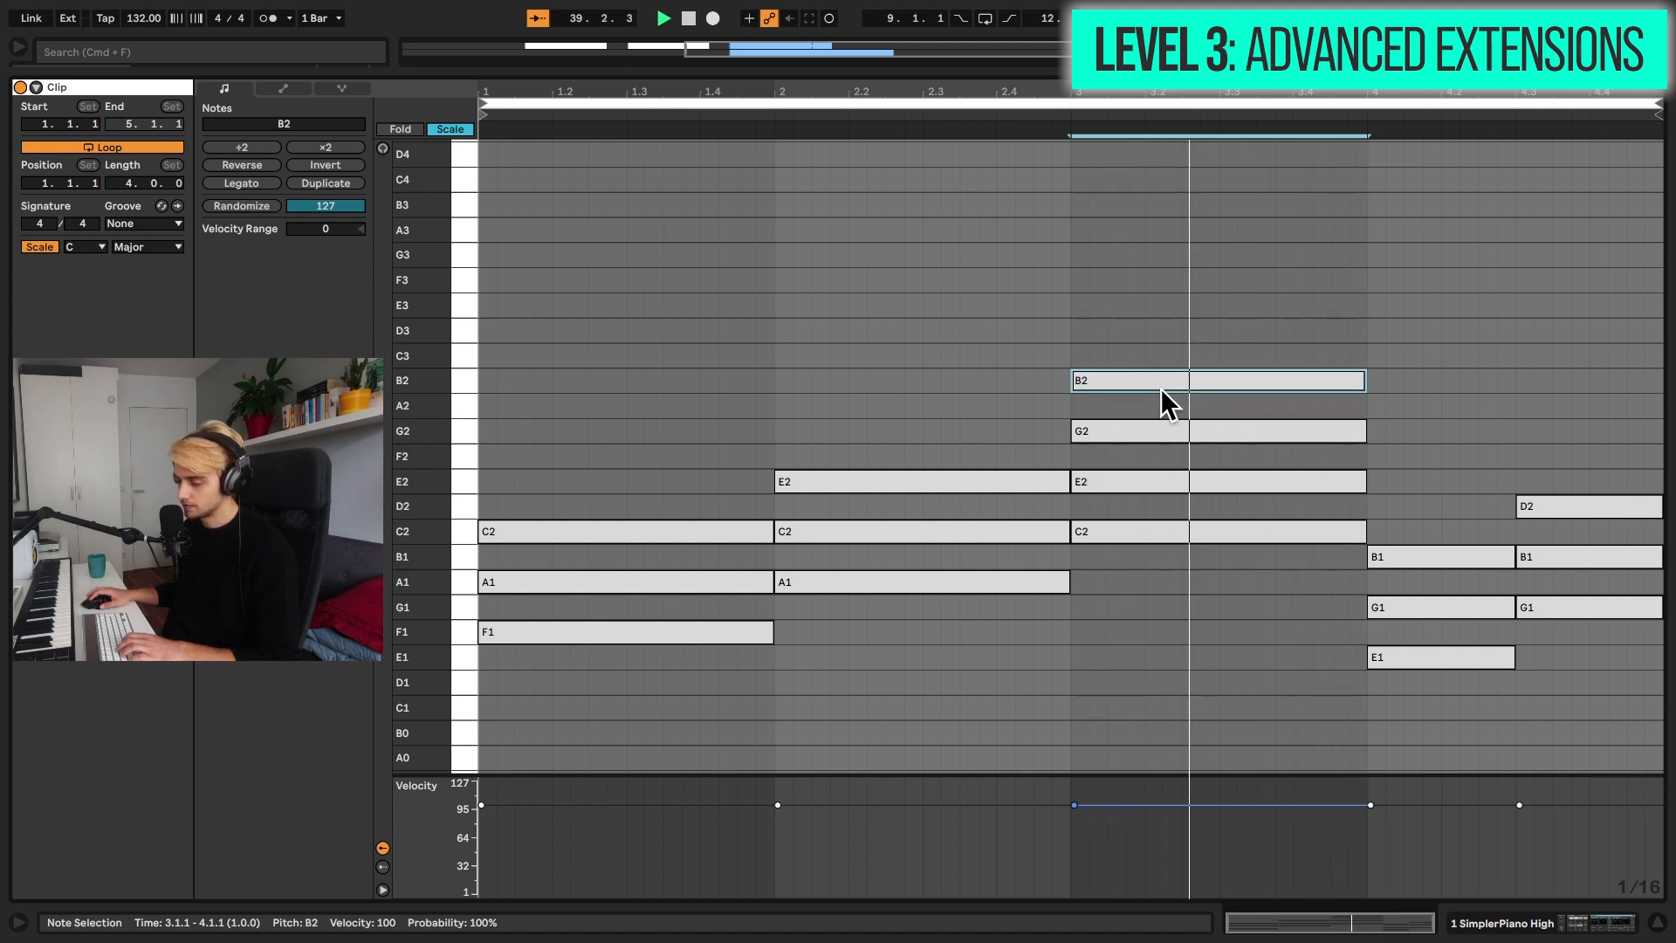
pyautogui.press('space')
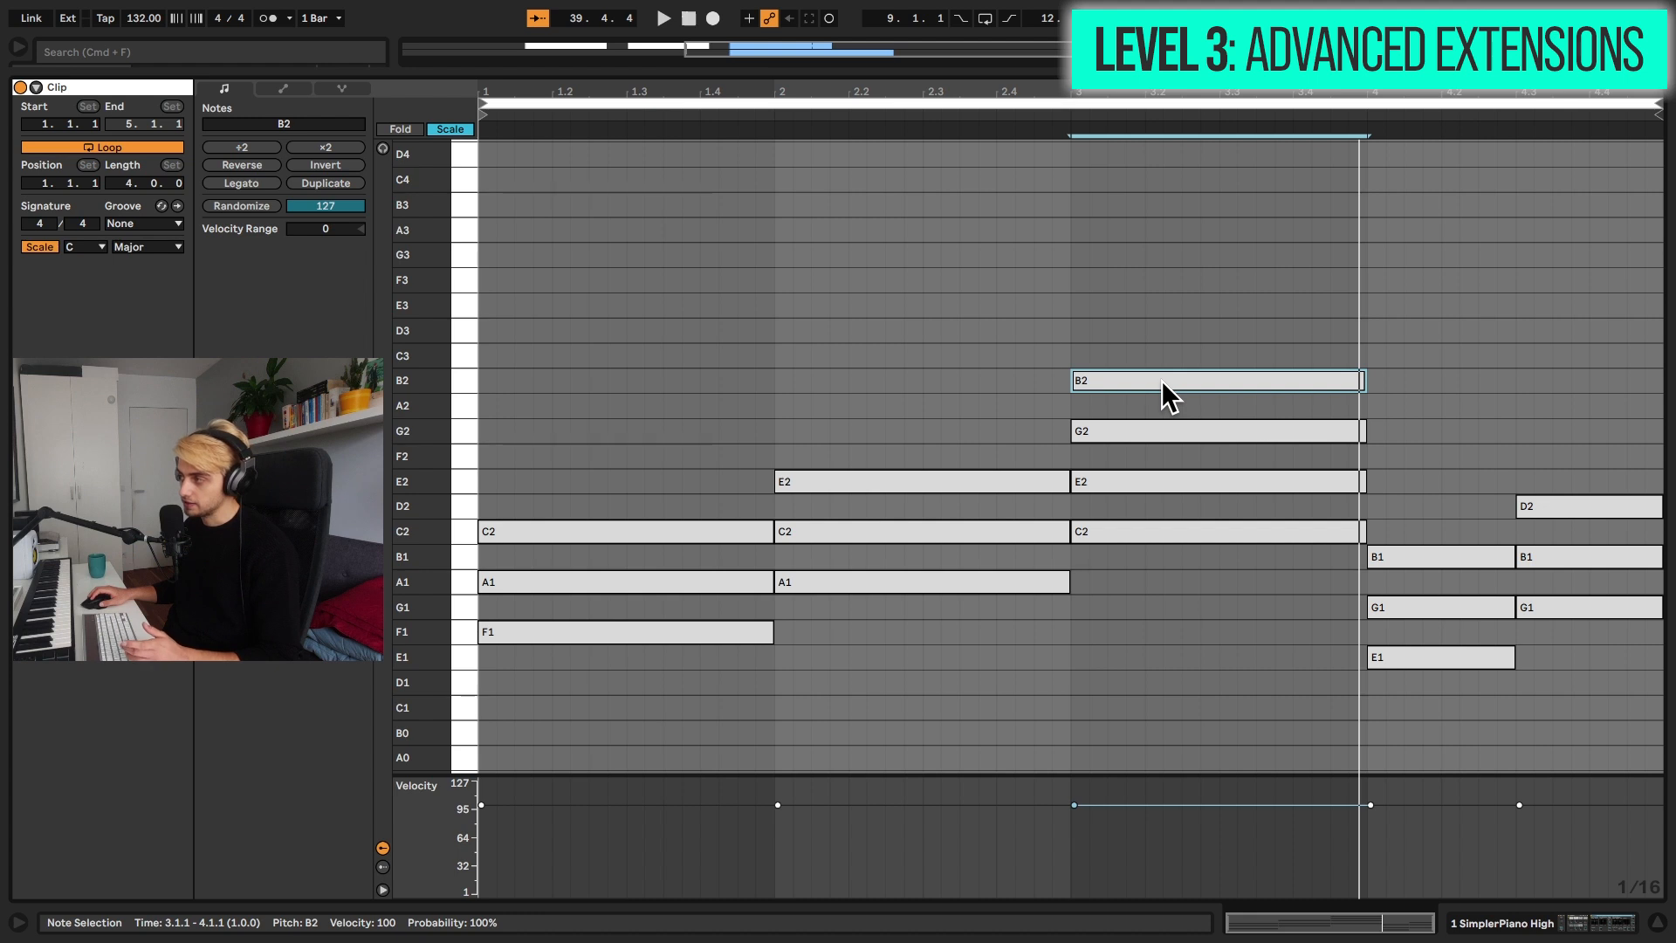
# Raise bar 3's added note to D3, copy its G2 note to B2, and audition both versions of the chord.
pyautogui.moveTo(1160, 380); pyautogui.dragTo(1160, 353)
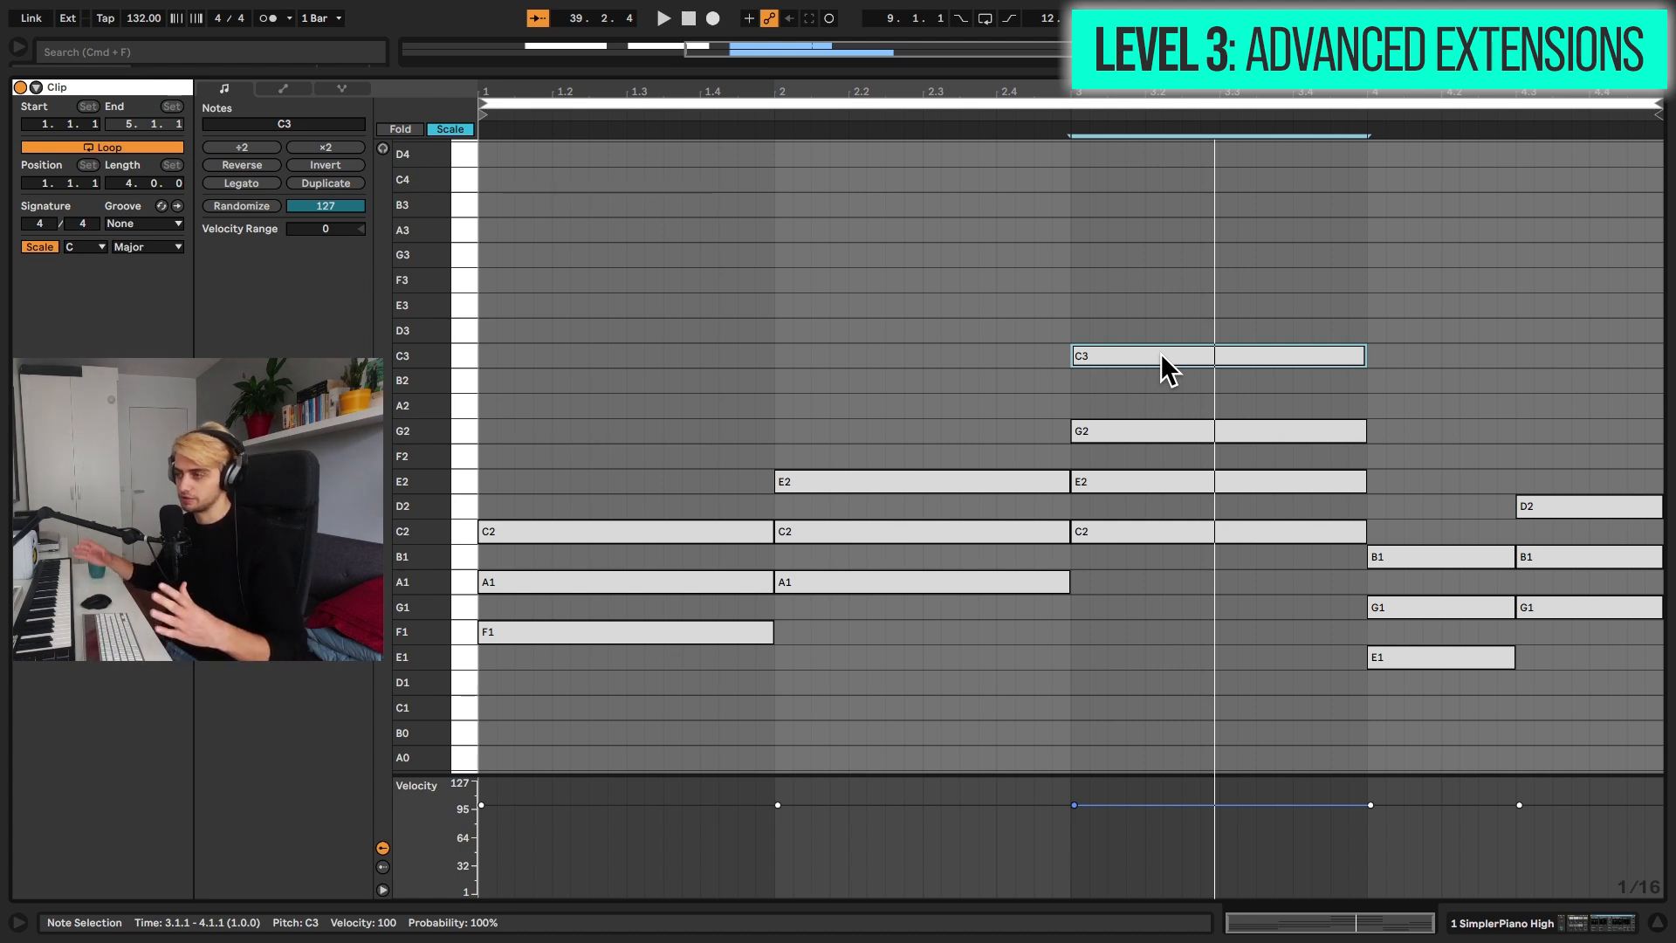
pyautogui.press('Up')
pyautogui.press('space')
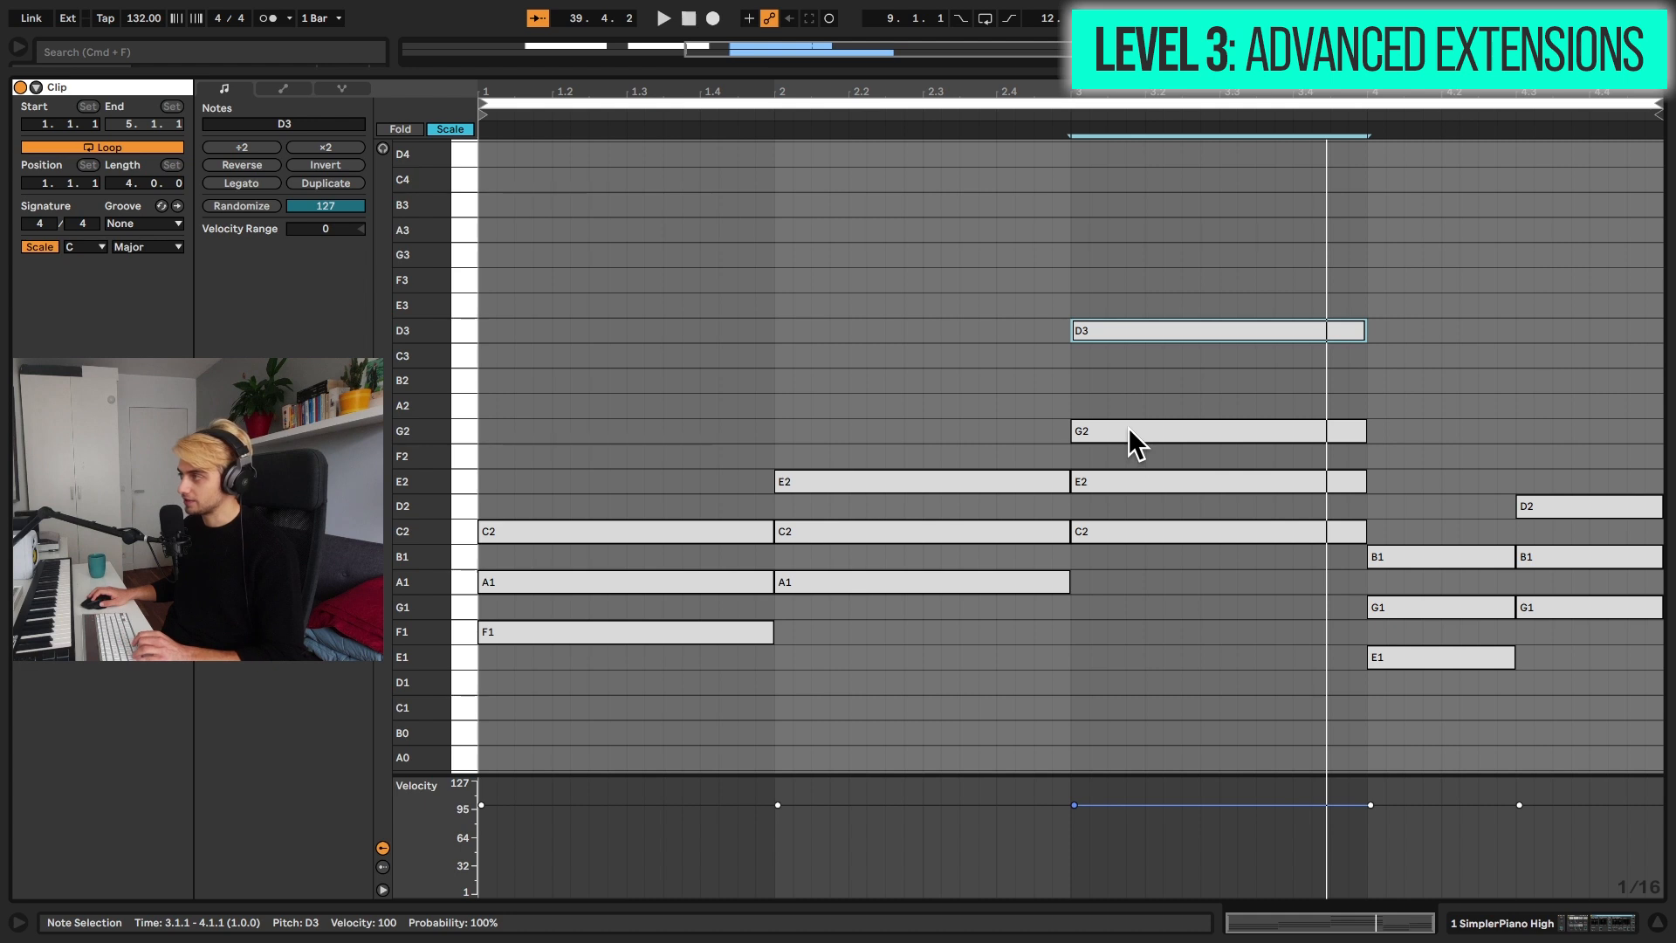
pyautogui.moveTo(1128, 427); pyautogui.dragTo(1128, 386)
pyautogui.press('space')
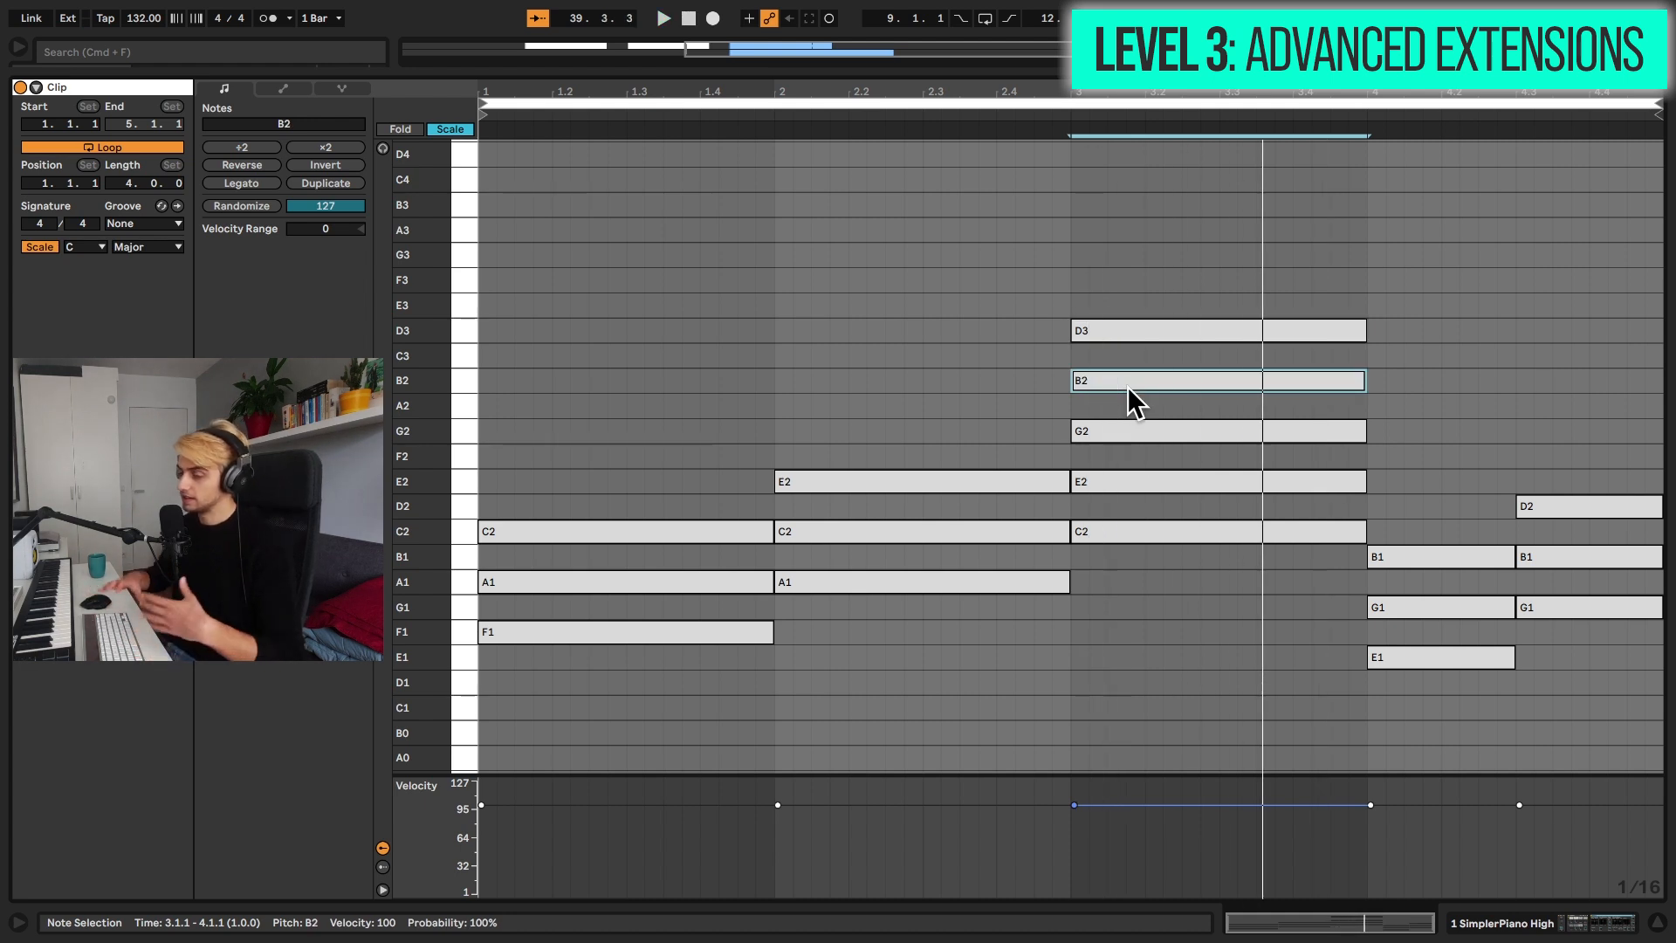
pyautogui.press('space')
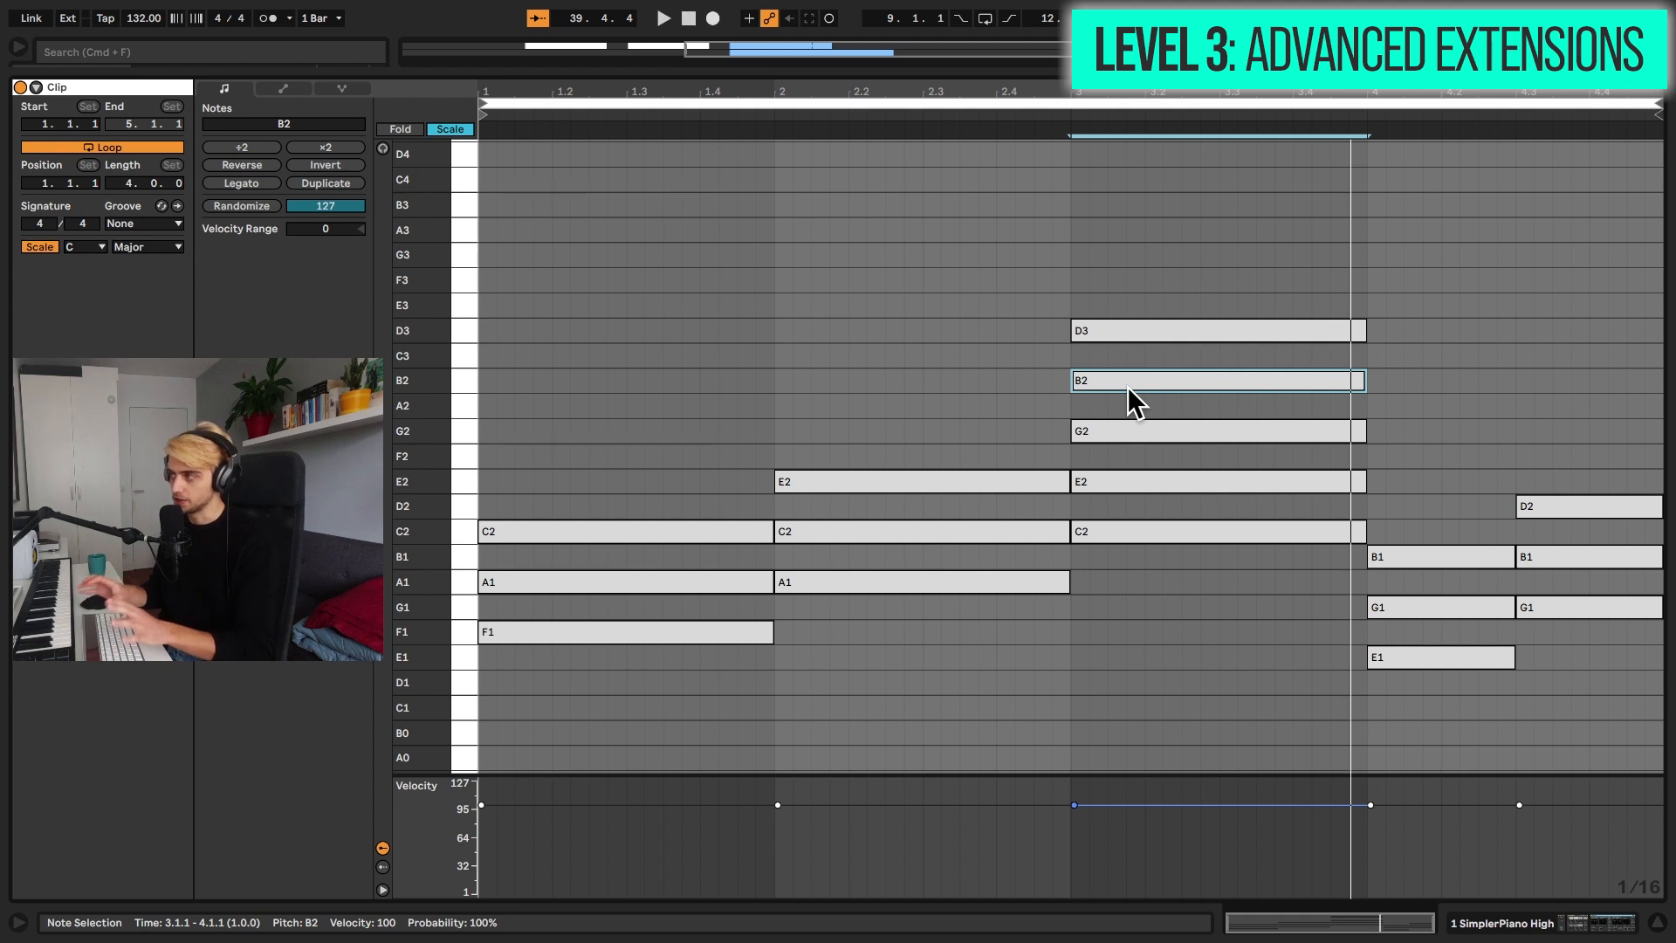
# Delete the added B2 and D3 notes from the bar 3 chord.
pyautogui.moveTo(1148, 269); pyautogui.dragTo(1145, 405)
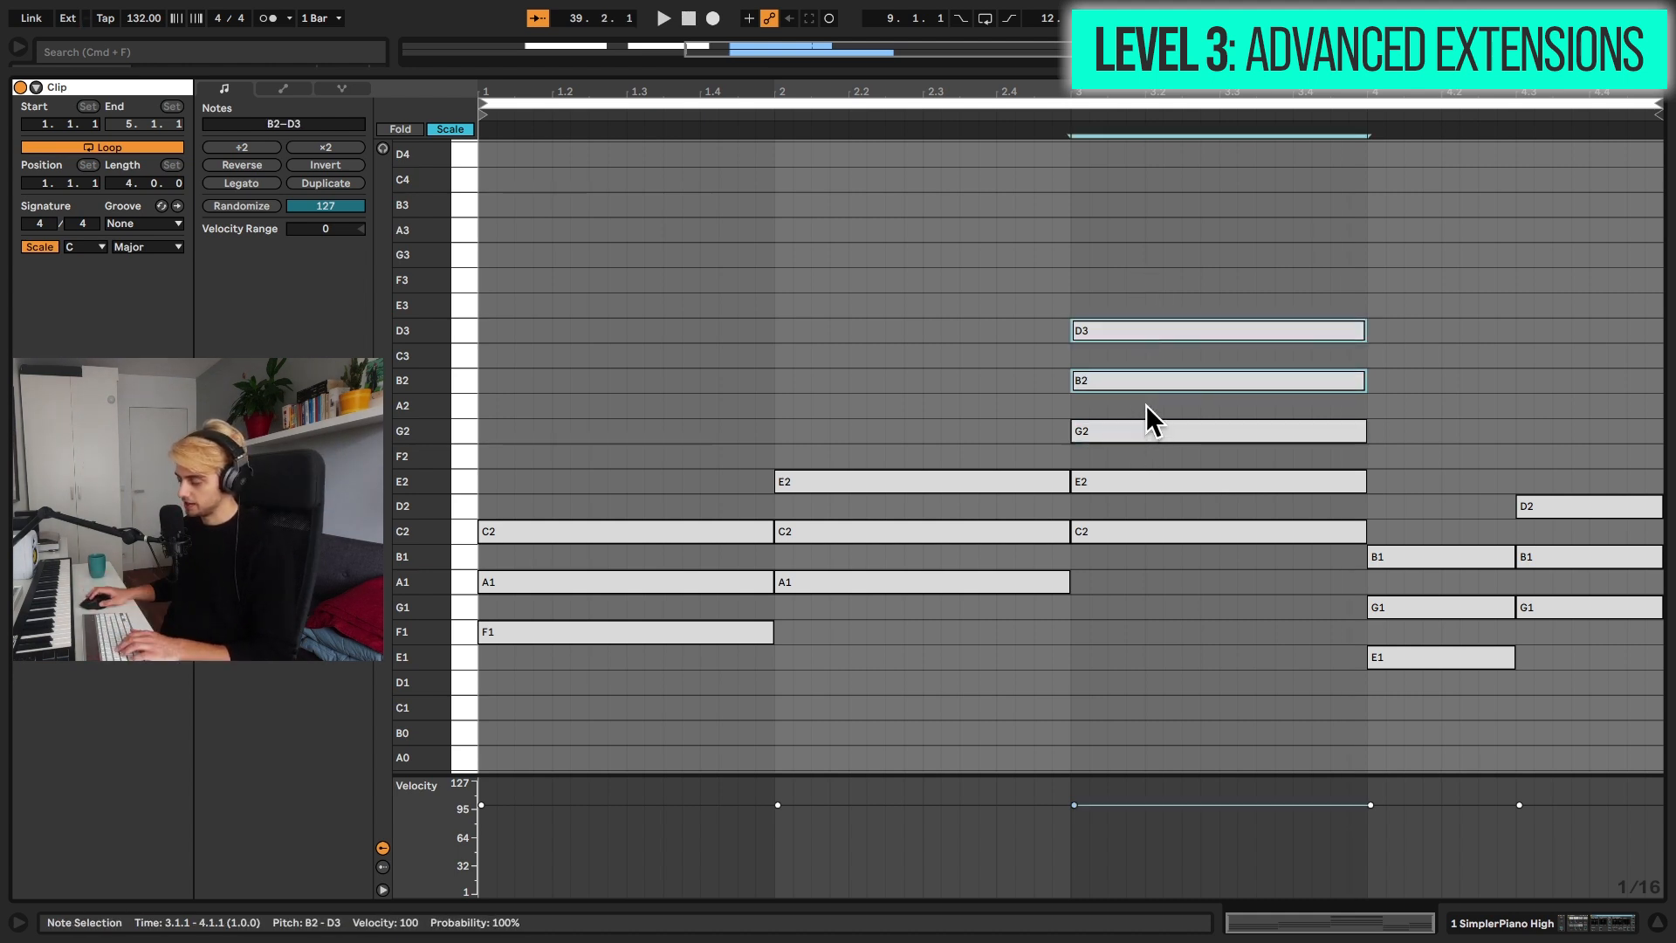
pyautogui.press('Delete')
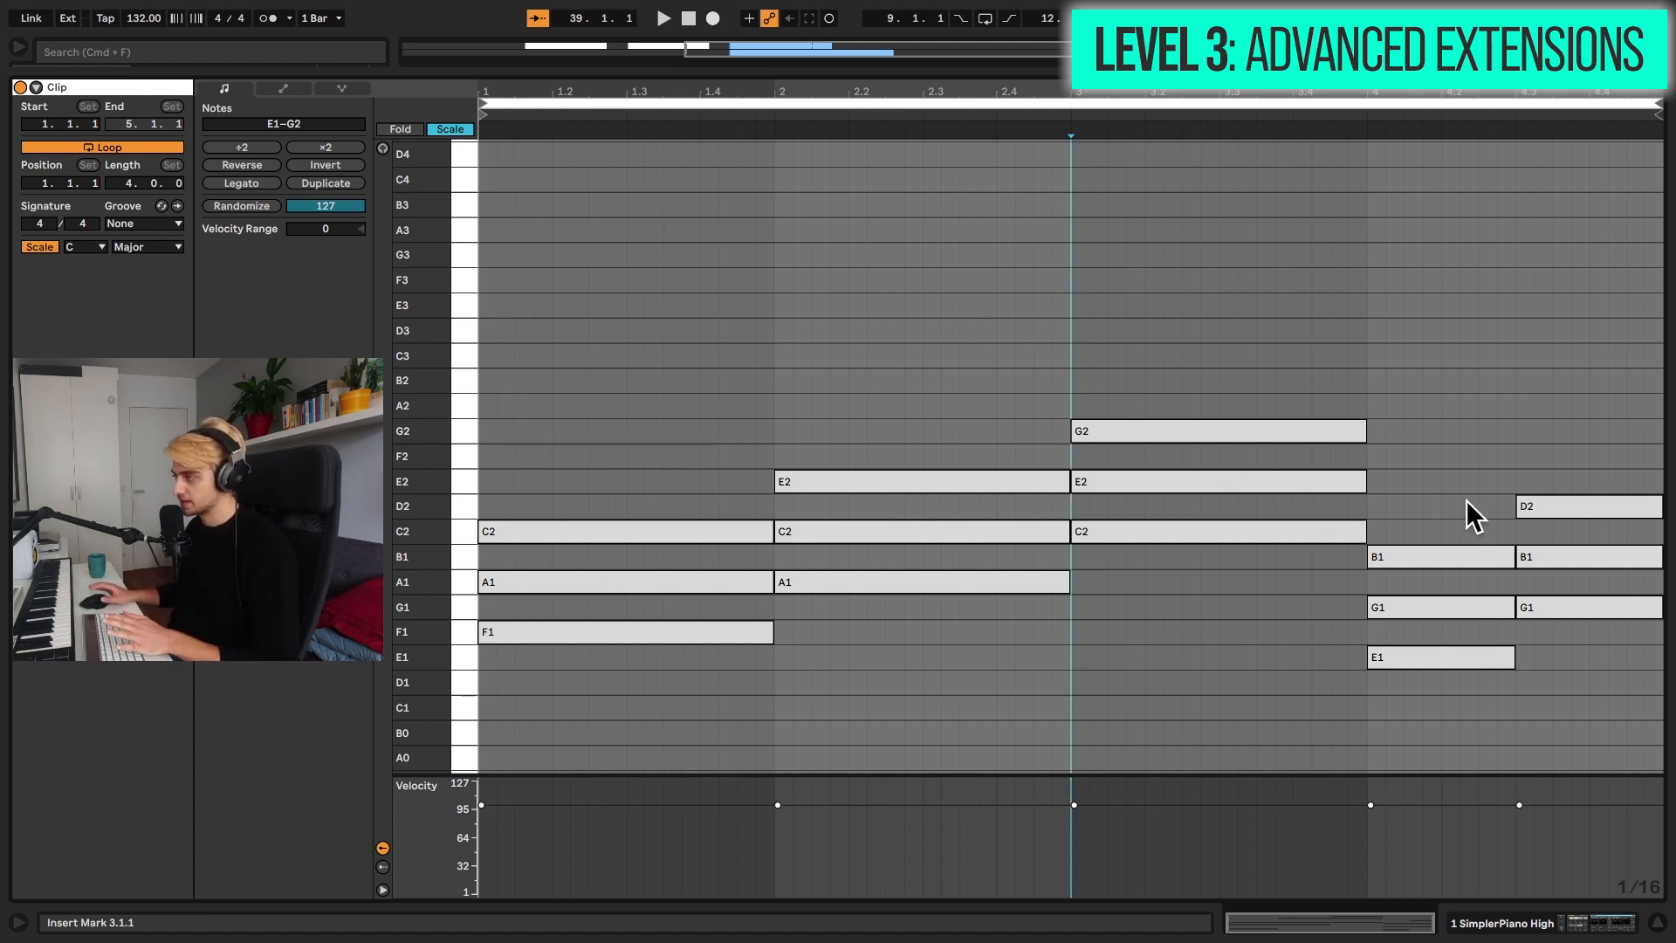
# Copy bar 1's C2 note to G2 and play the extended chord.
pyautogui.moveTo(555, 674); pyautogui.dragTo(564, 438)
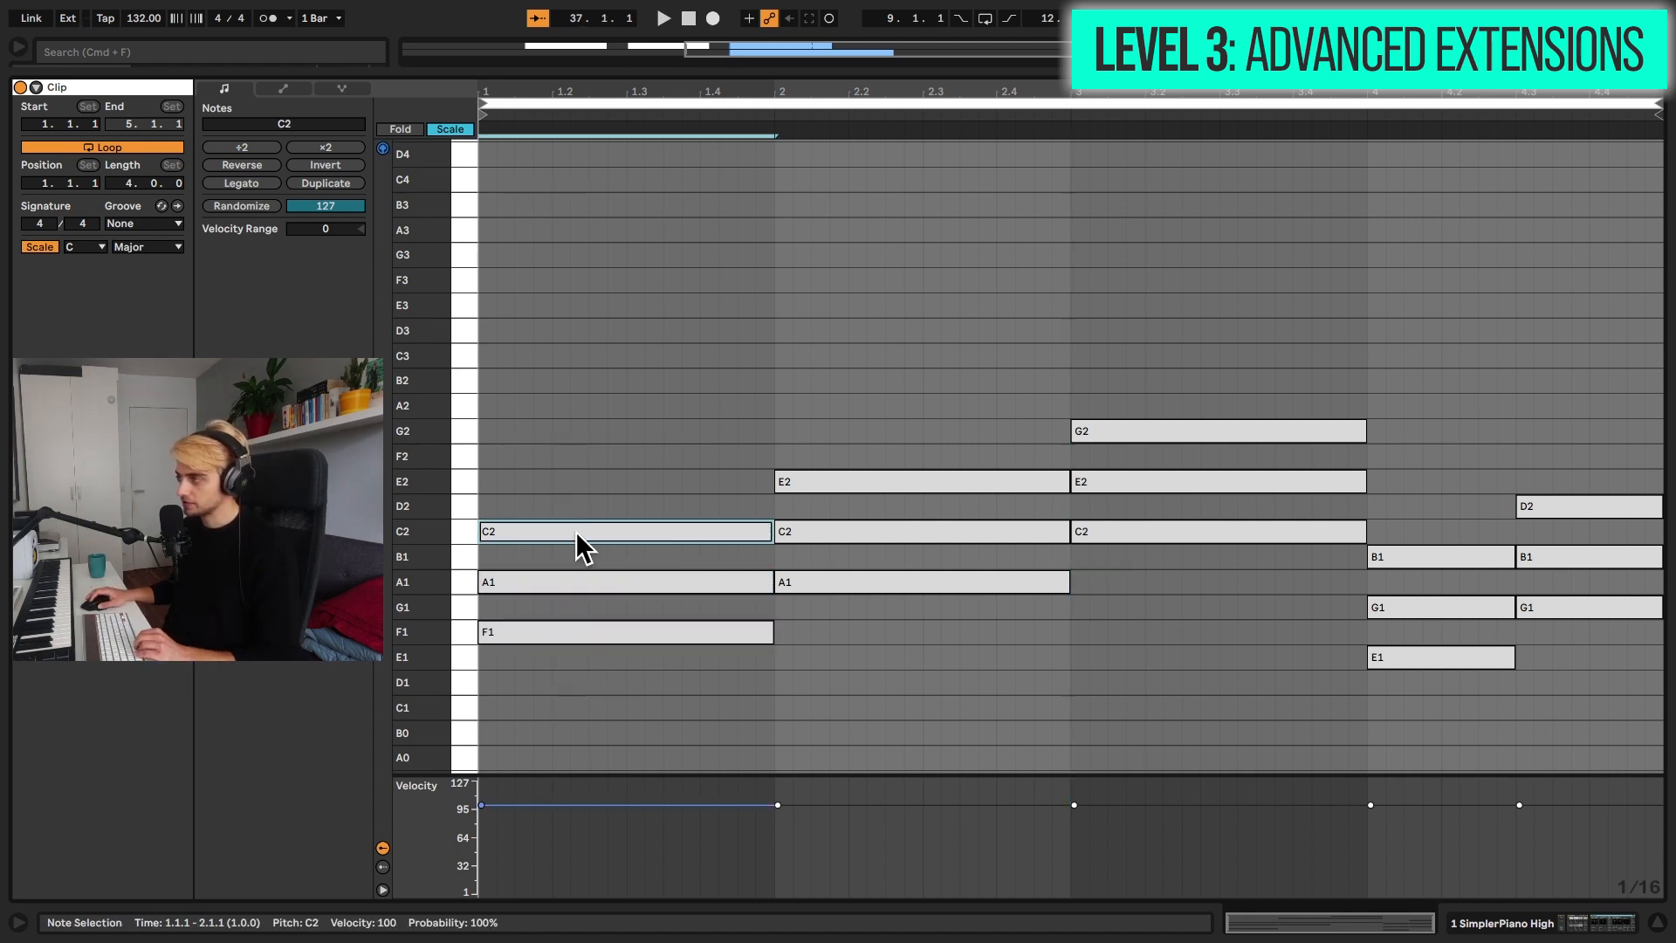
pyautogui.moveTo(574, 528); pyautogui.dragTo(578, 434)
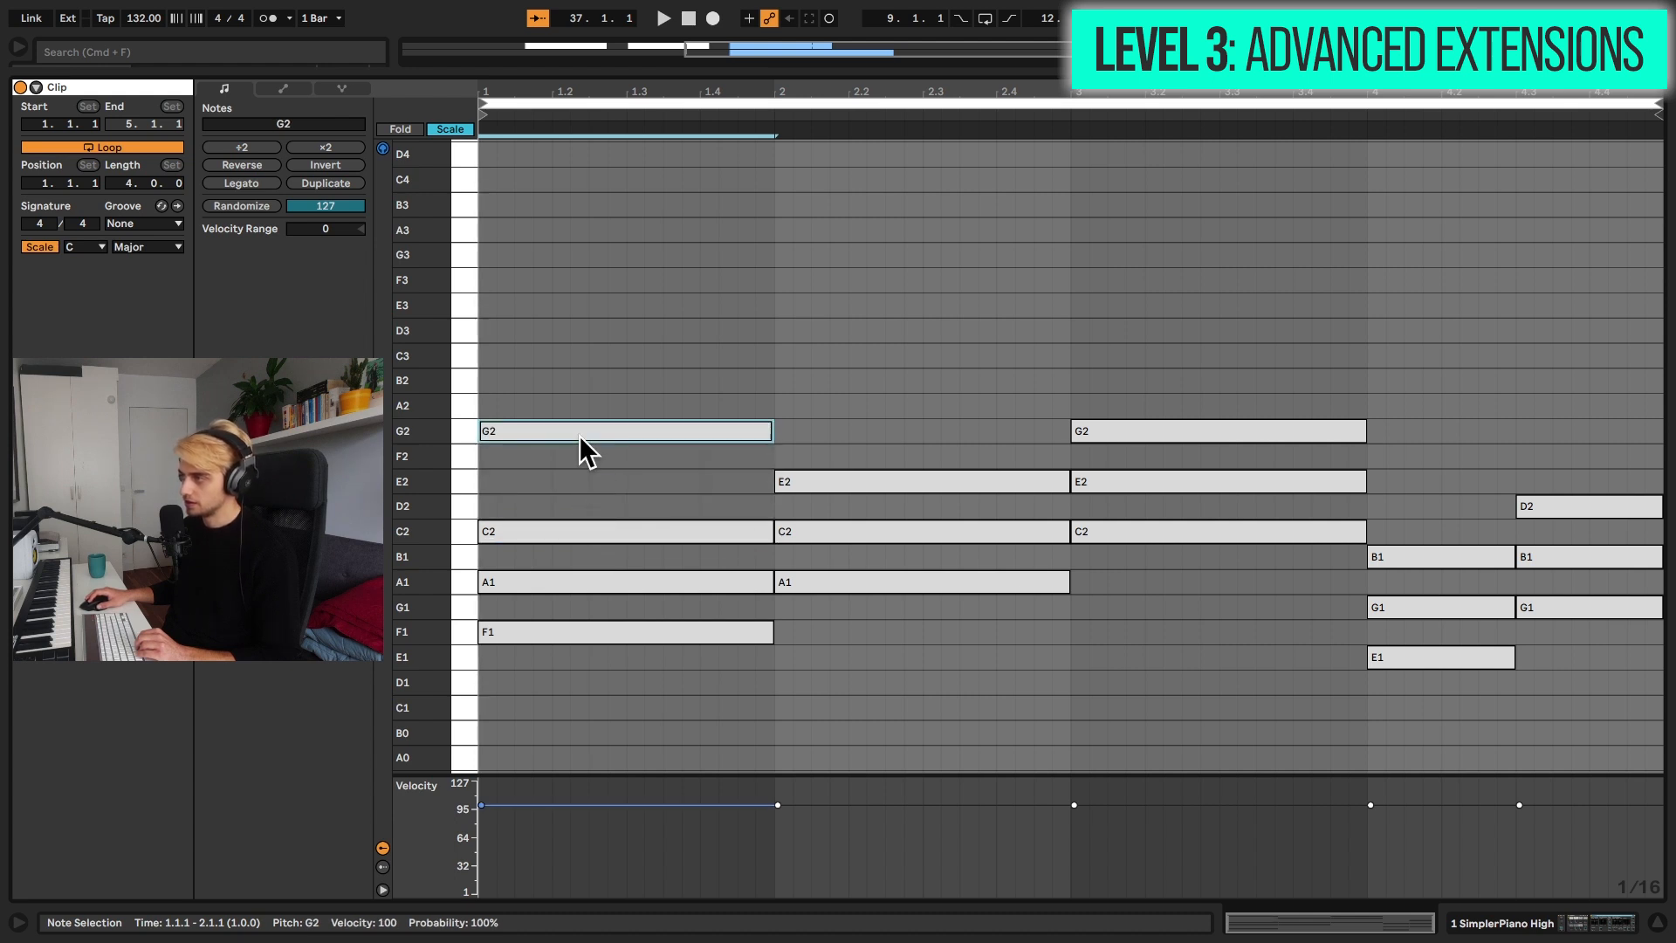
pyautogui.press('space')
pyautogui.press('space')
# Raise bar 1's A1 and C2 notes by one octave to A2 and C3, and play the new voicing.
pyautogui.click(527, 578)
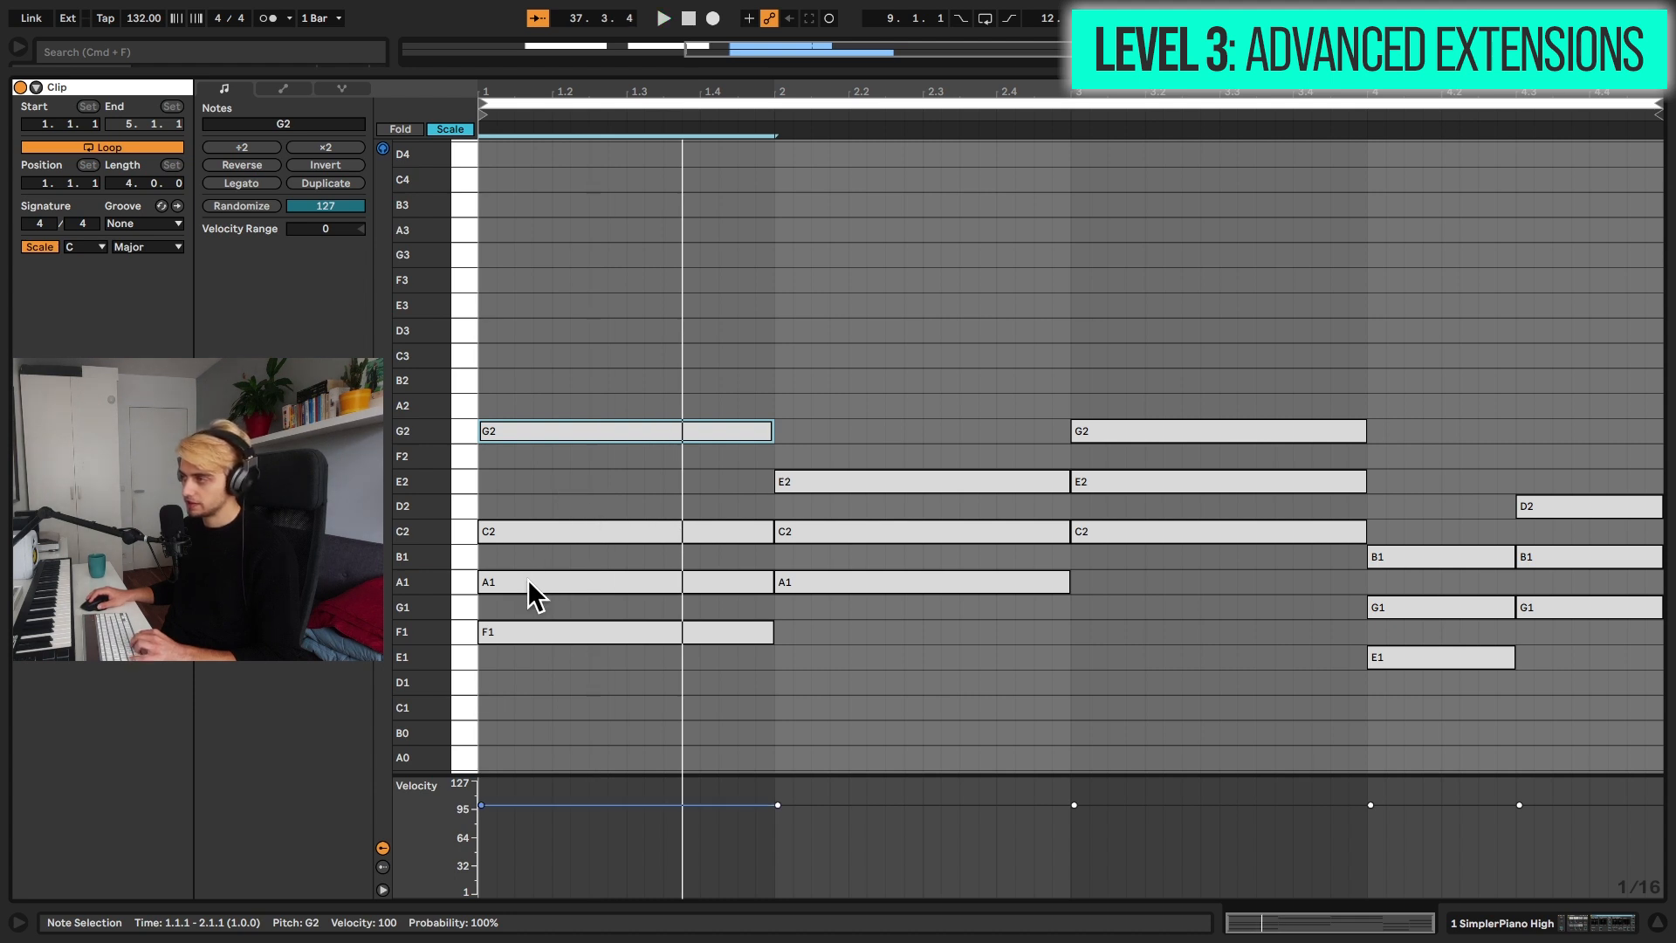
pyautogui.keyDown('shift'); pyautogui.click(526, 532); pyautogui.keyUp('shift')
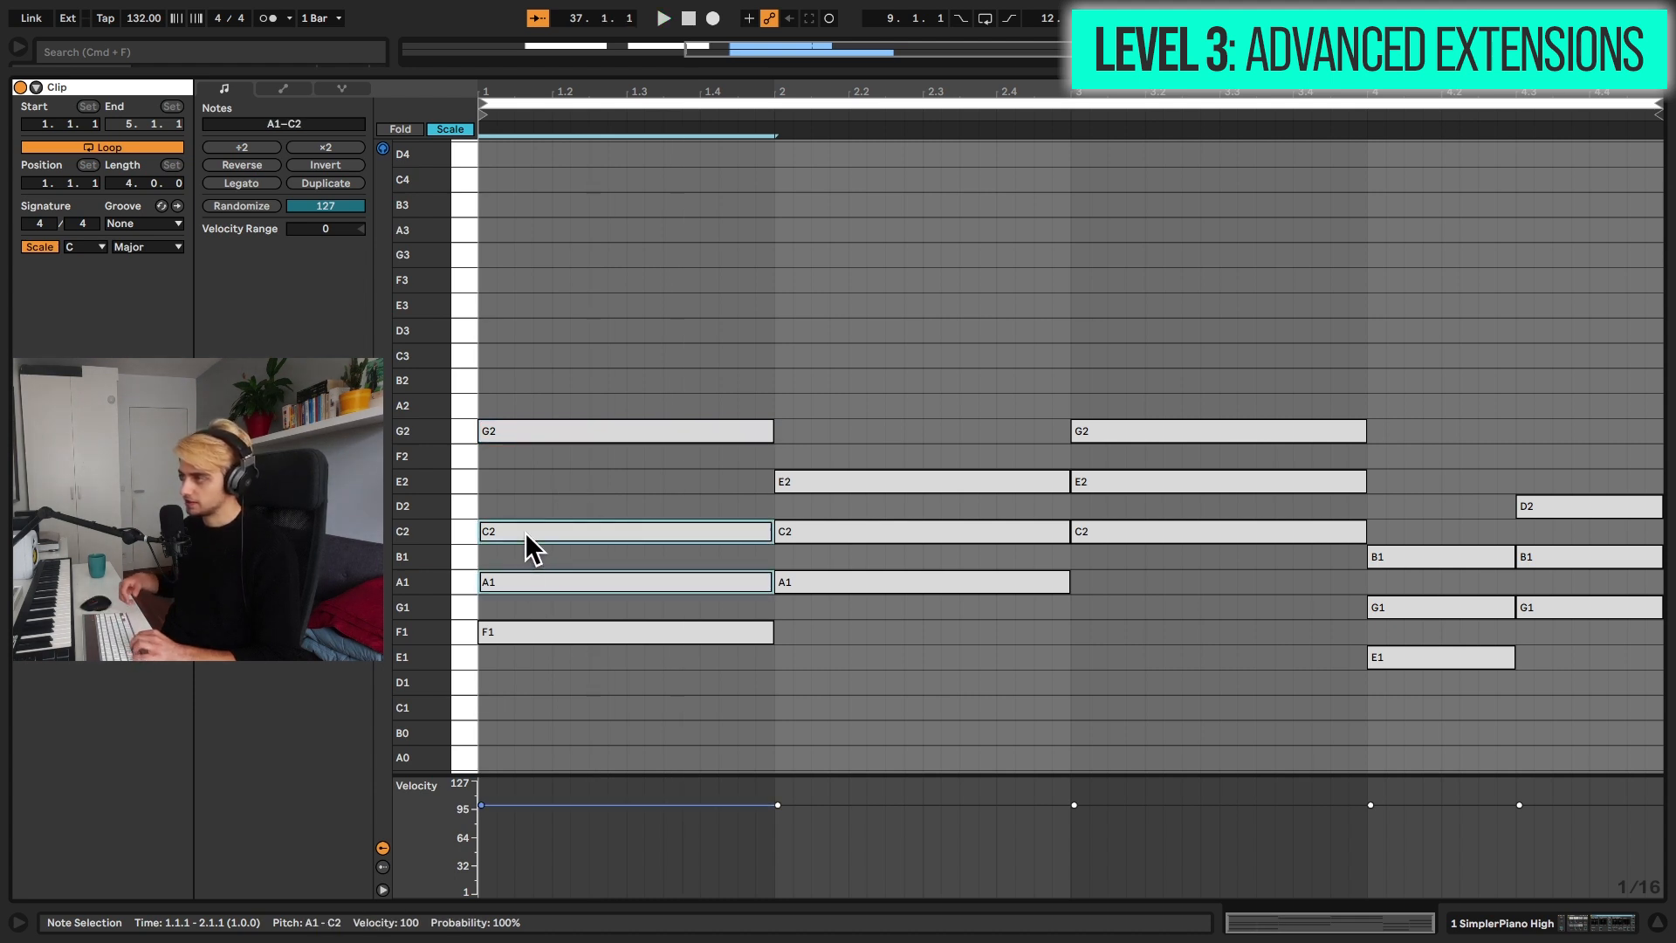
pyautogui.hotkey('shift', 'Up')
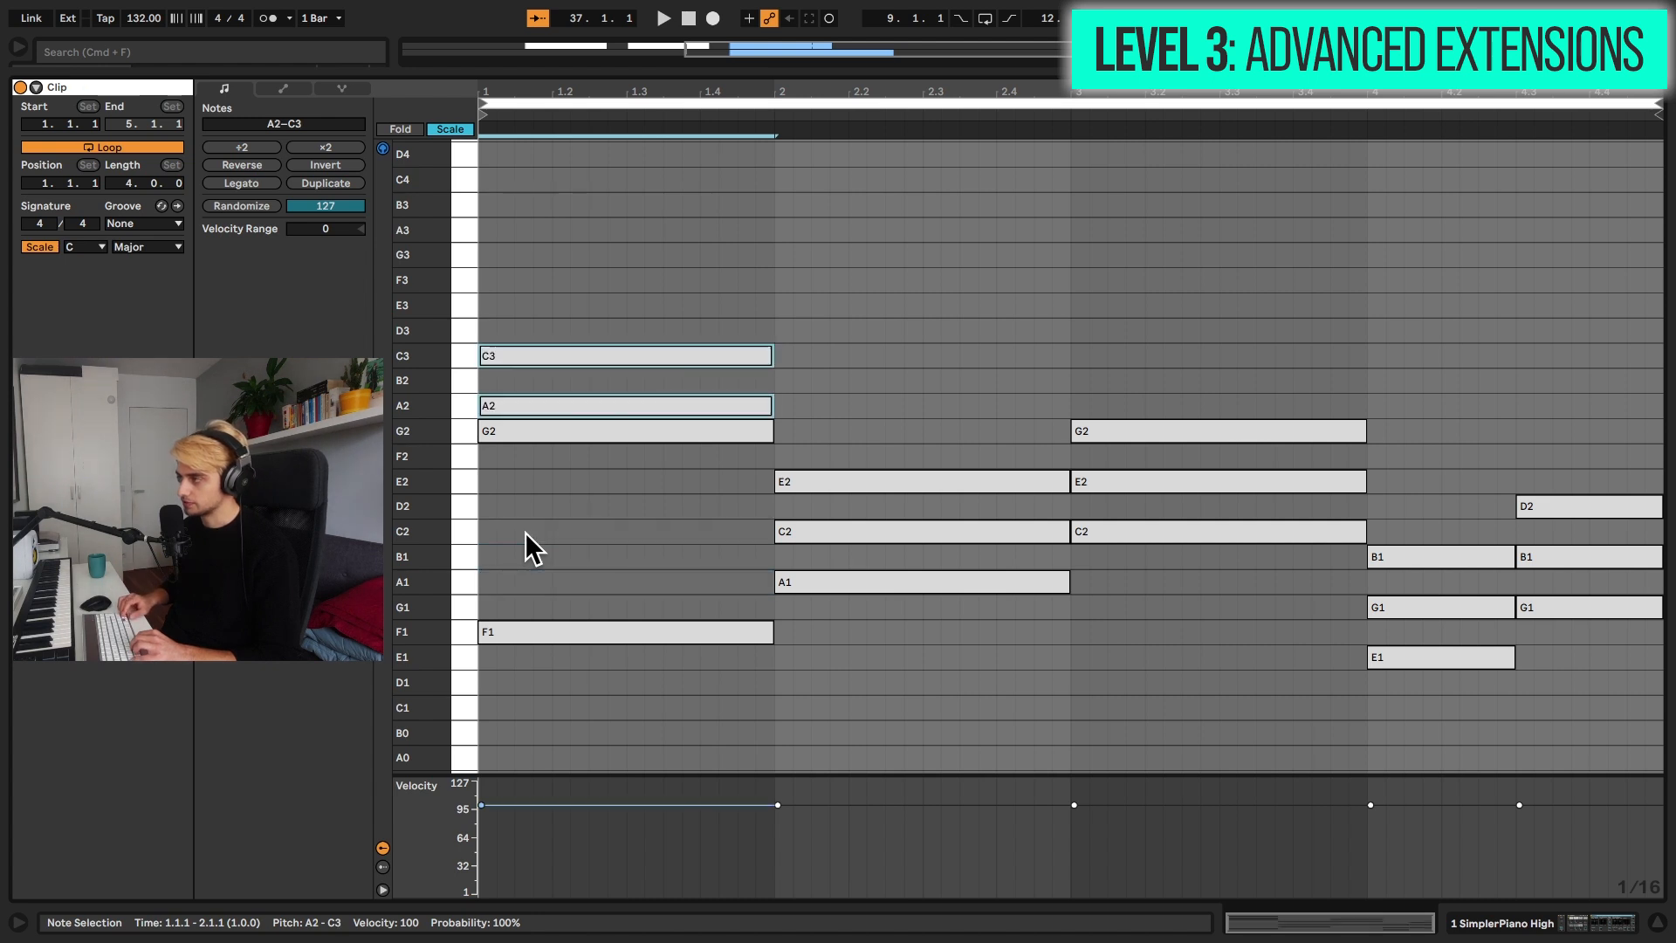
pyautogui.press('space')
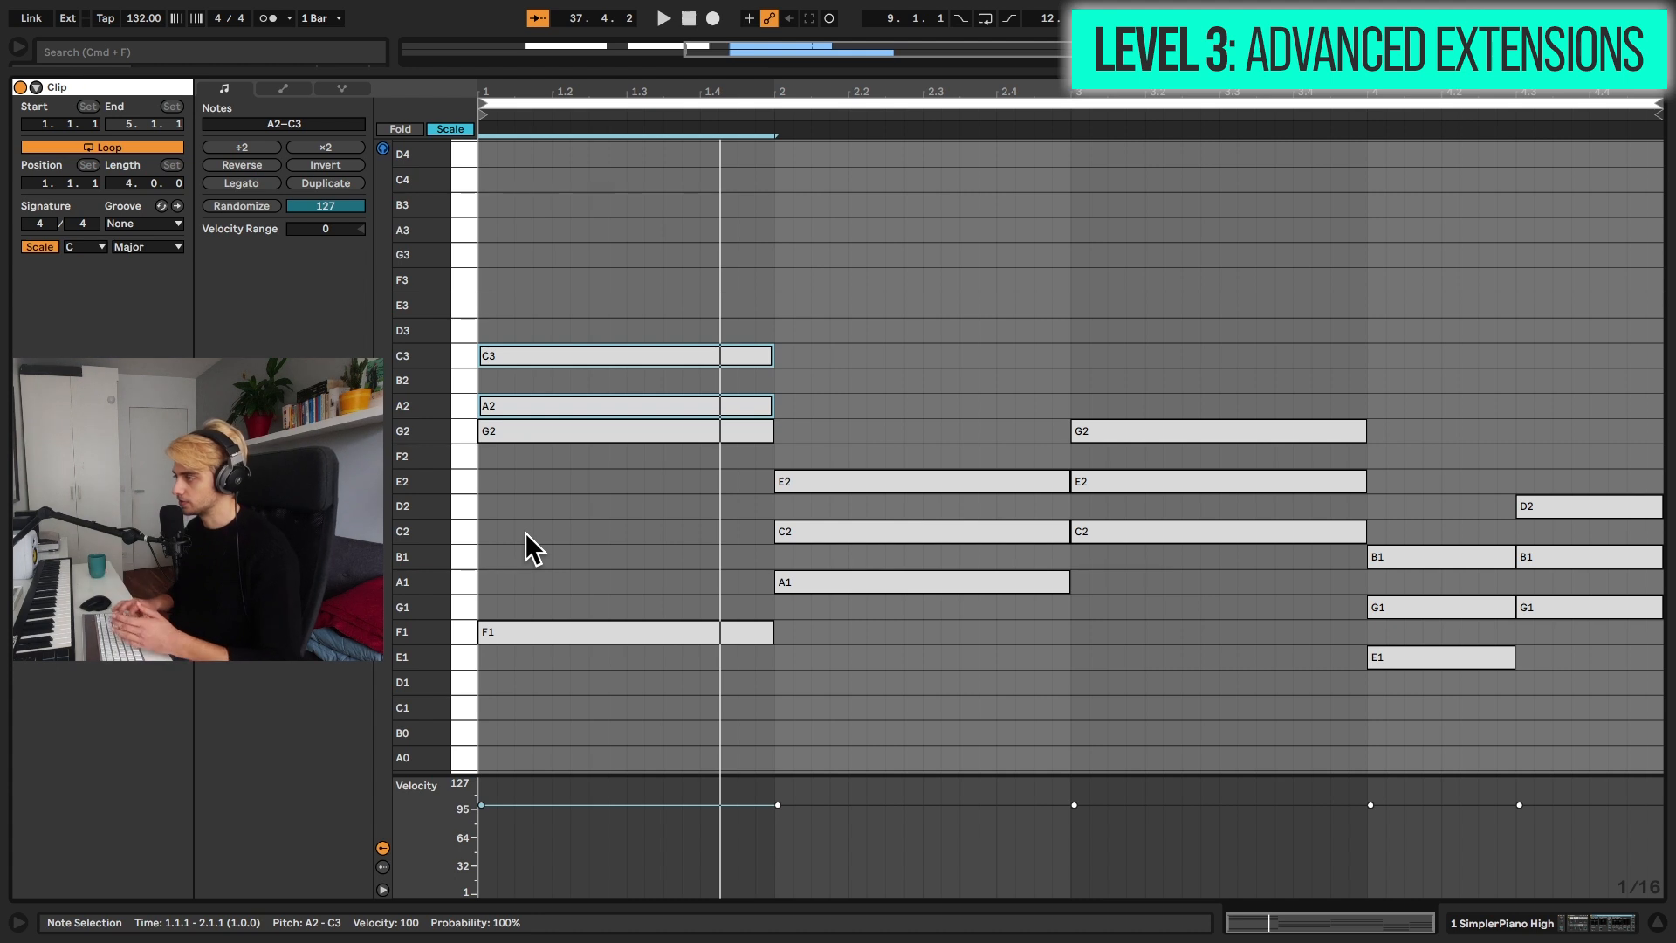
pyautogui.press('space')
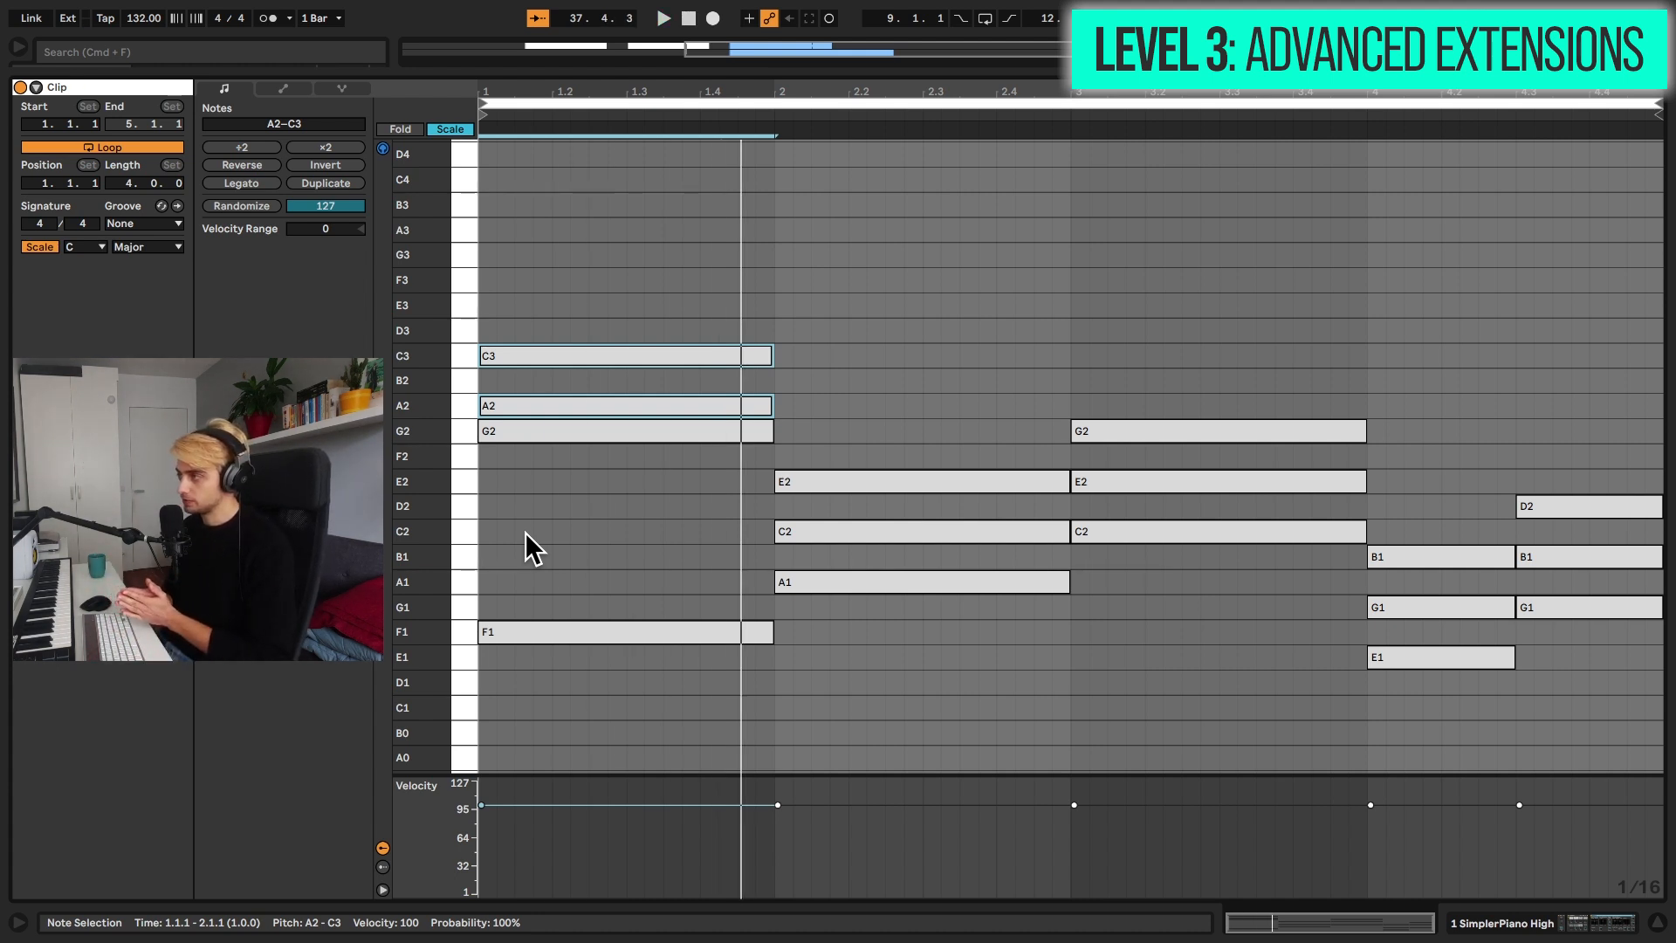
# Copy bar 2's E2 note to G2 and raise bar 2's C2 note one octave to C3.
pyautogui.hotkey('shift', 'space')
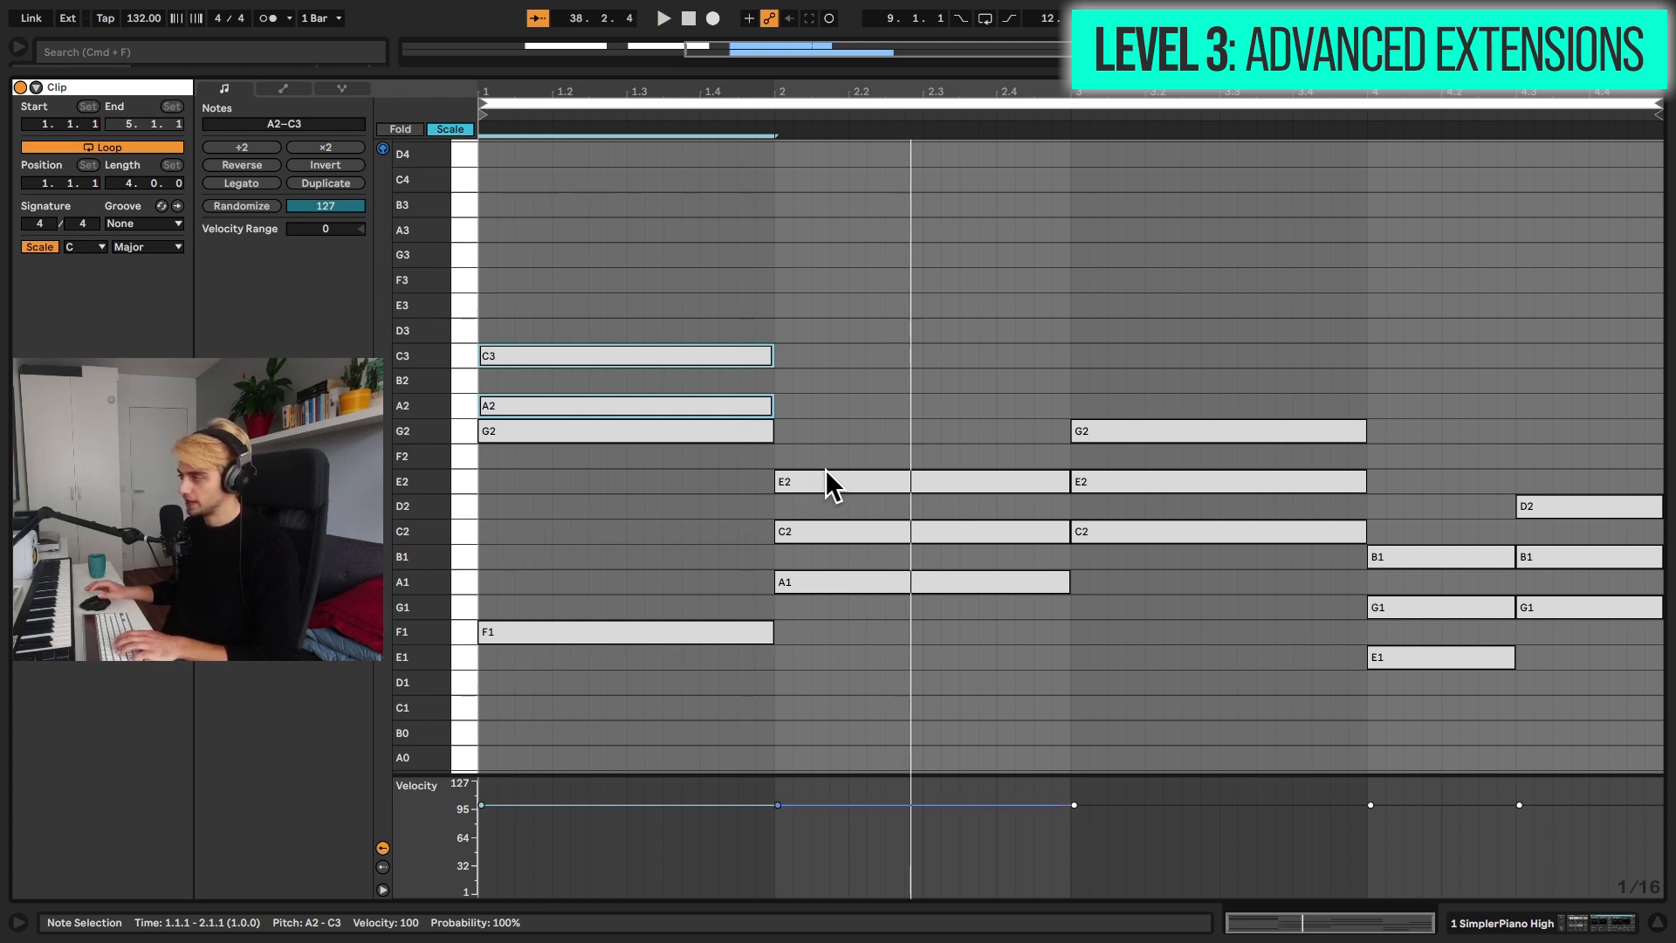
pyautogui.click(873, 464)
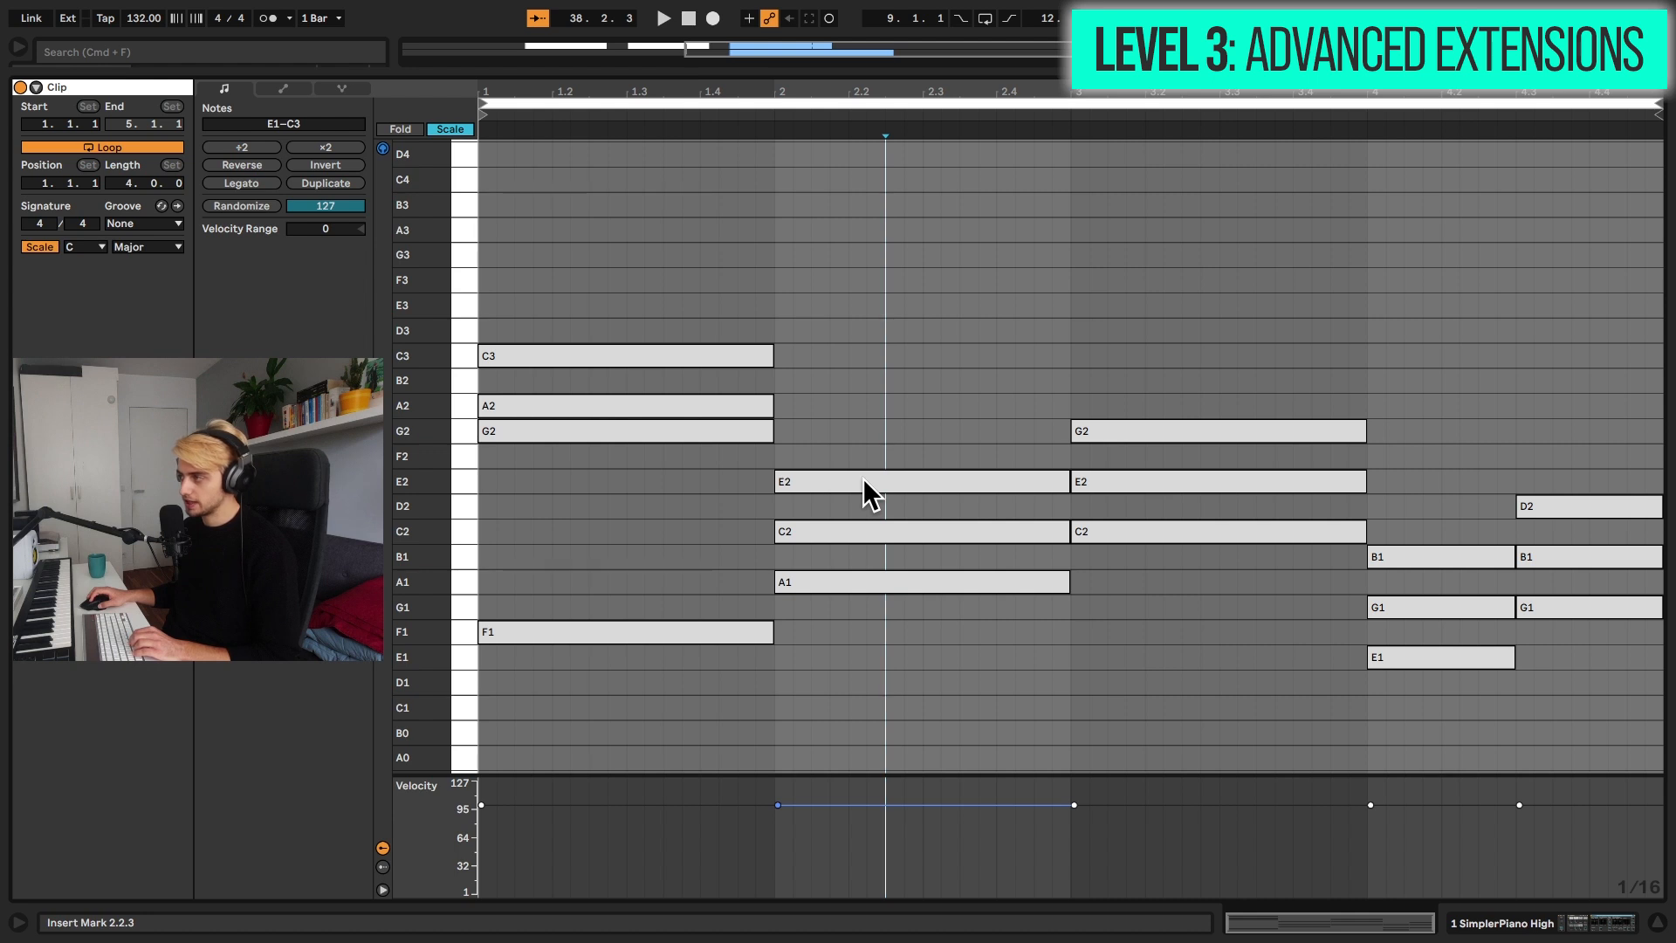
pyautogui.moveTo(862, 474); pyautogui.dragTo(860, 431)
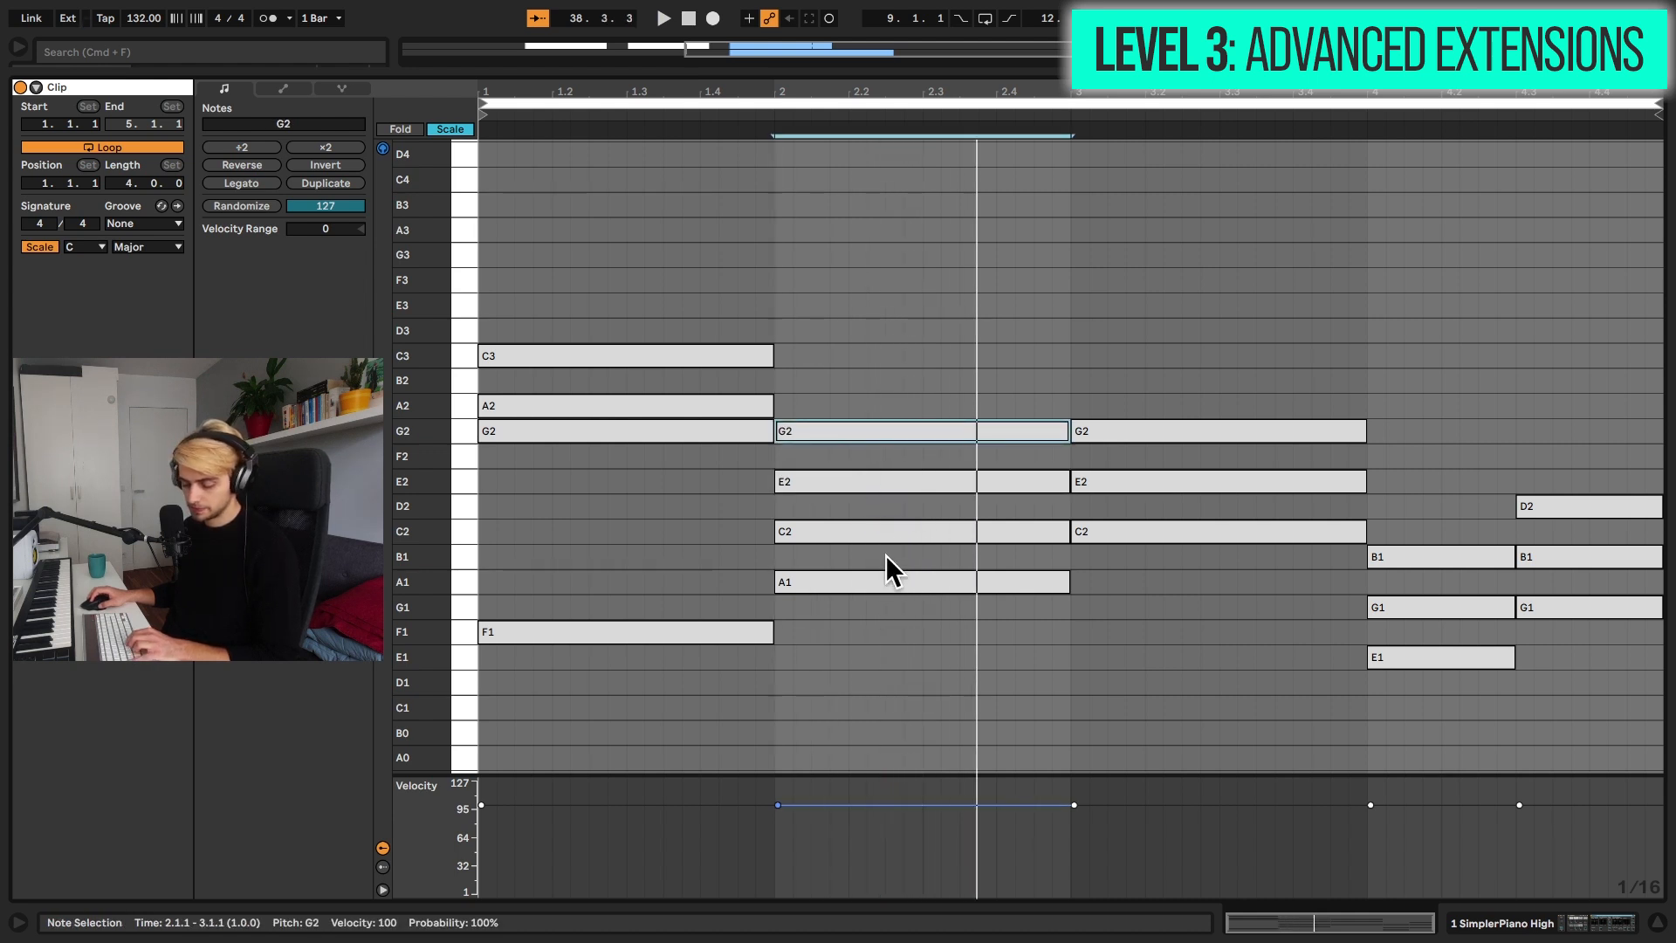
pyautogui.click(847, 535)
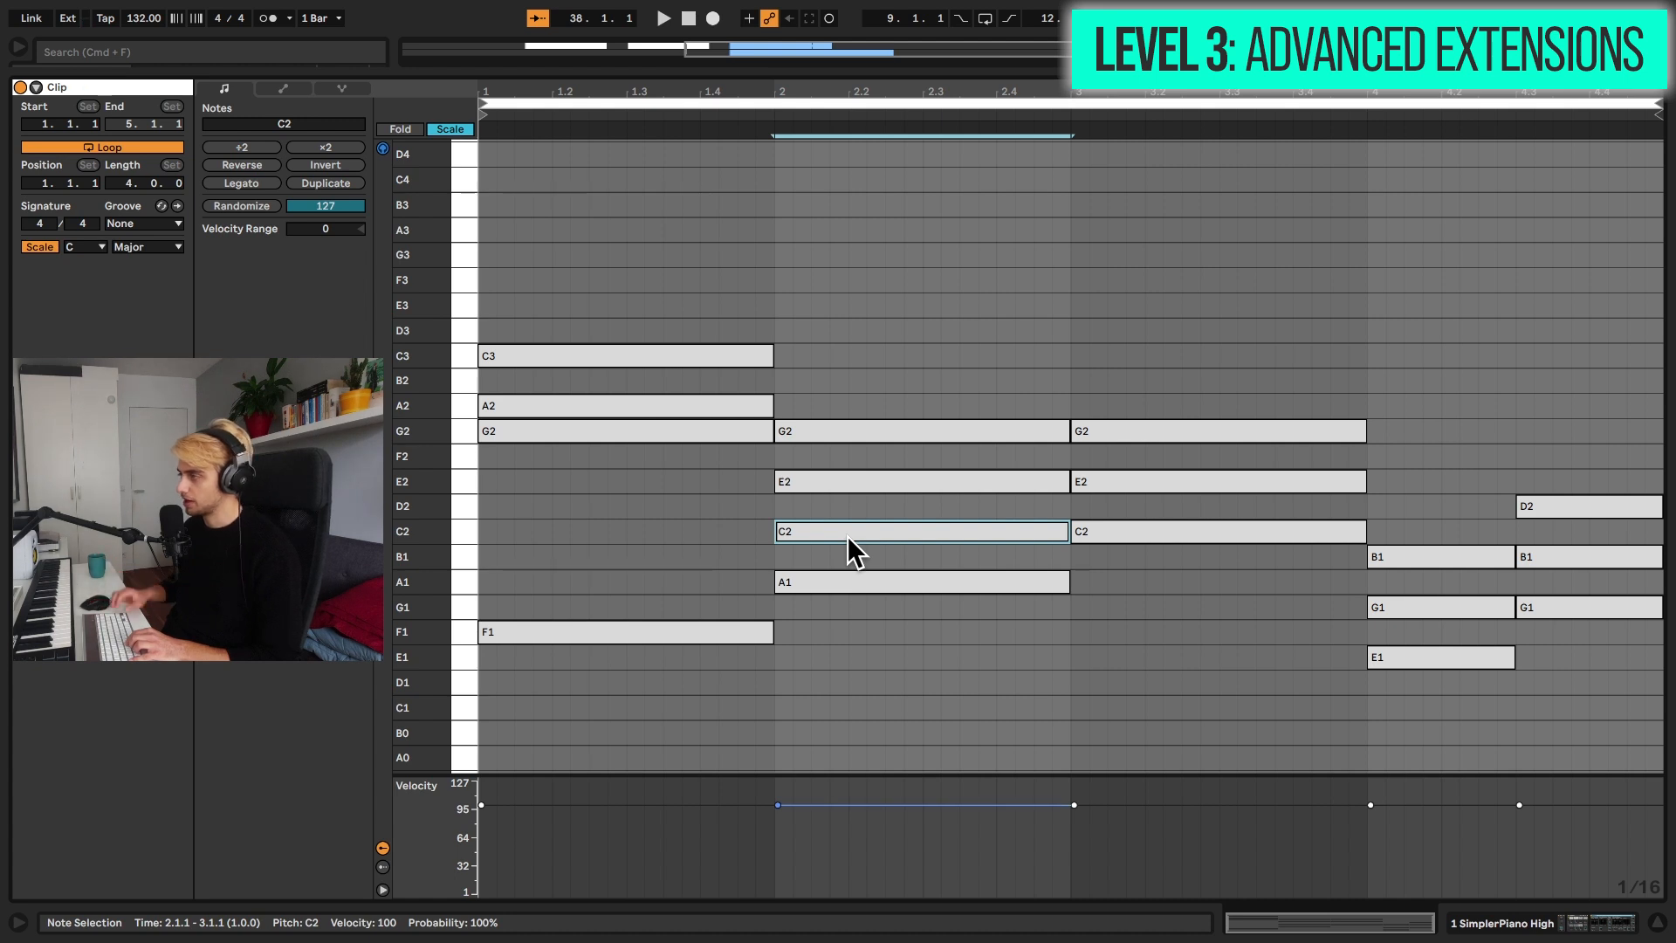
pyautogui.hotkey('shift', 'Up')
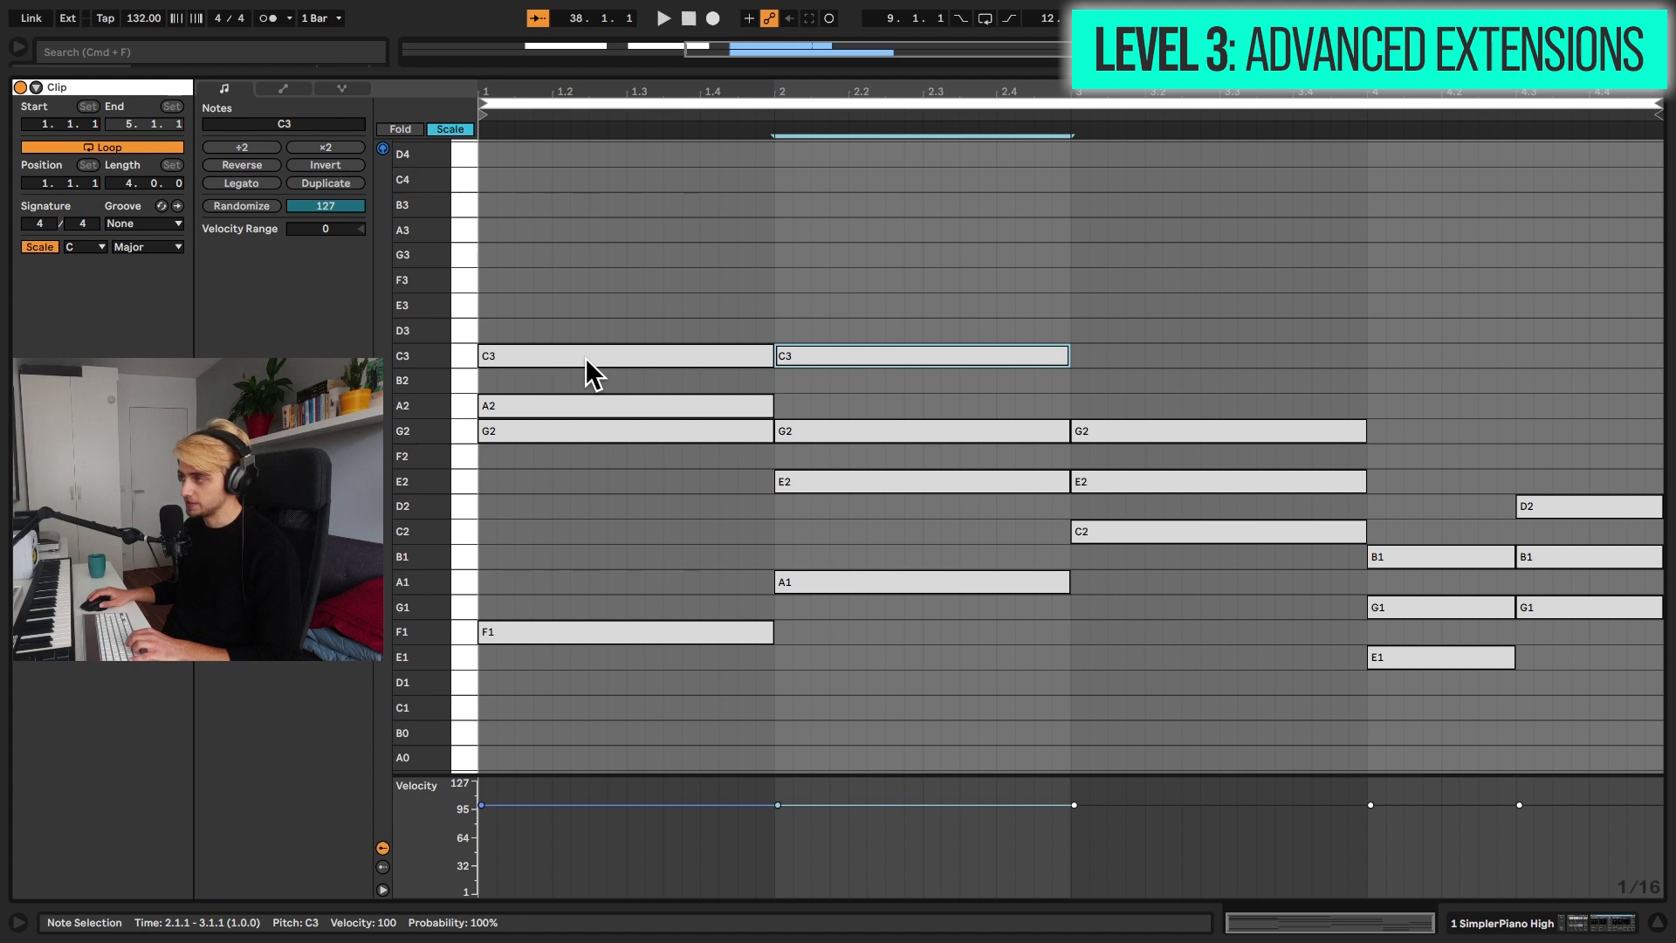
# Play back the extended chords of bars 1 and 2 from the start of the clip.
pyautogui.press('space')
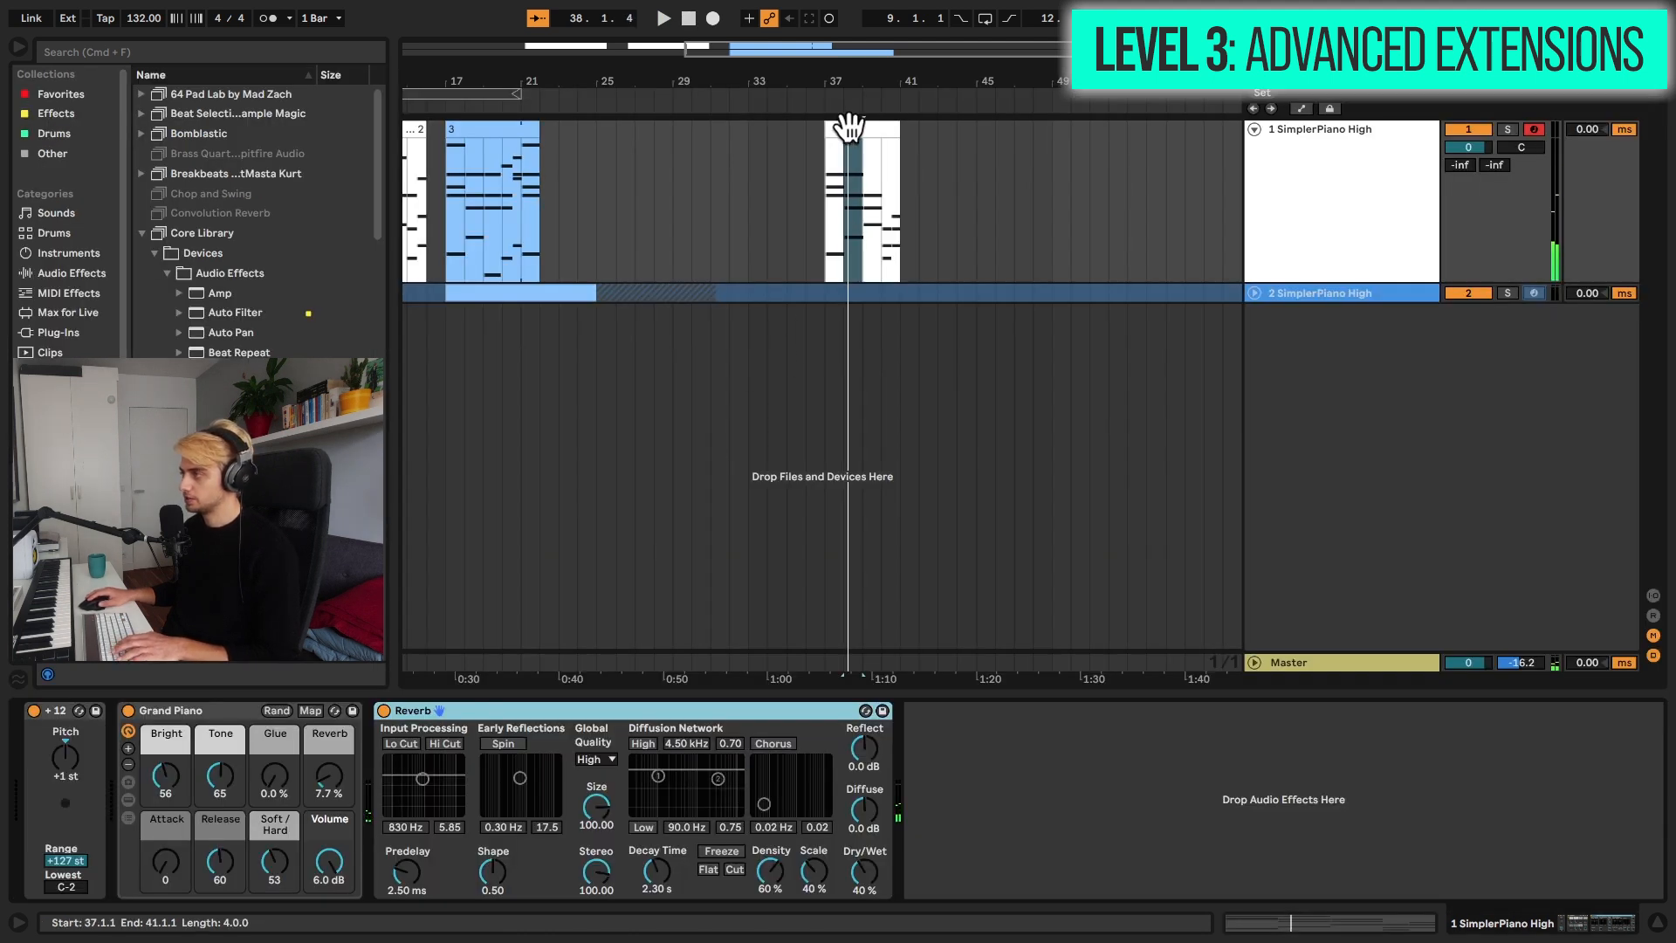
pyautogui.click(847, 128)
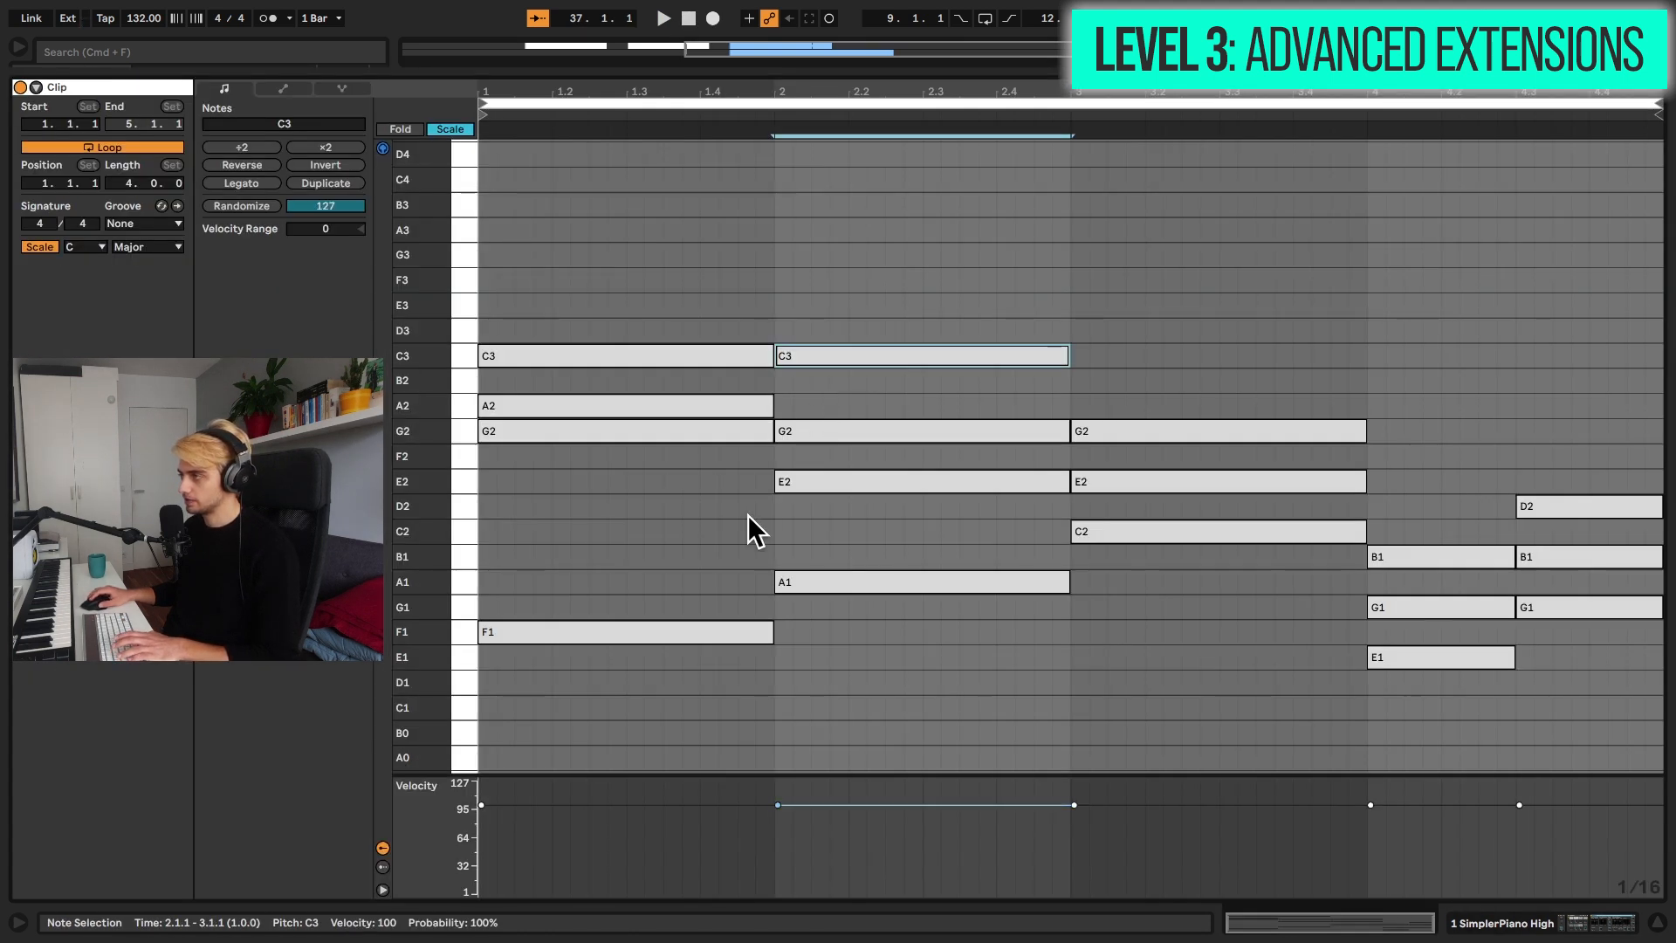
pyautogui.press('space')
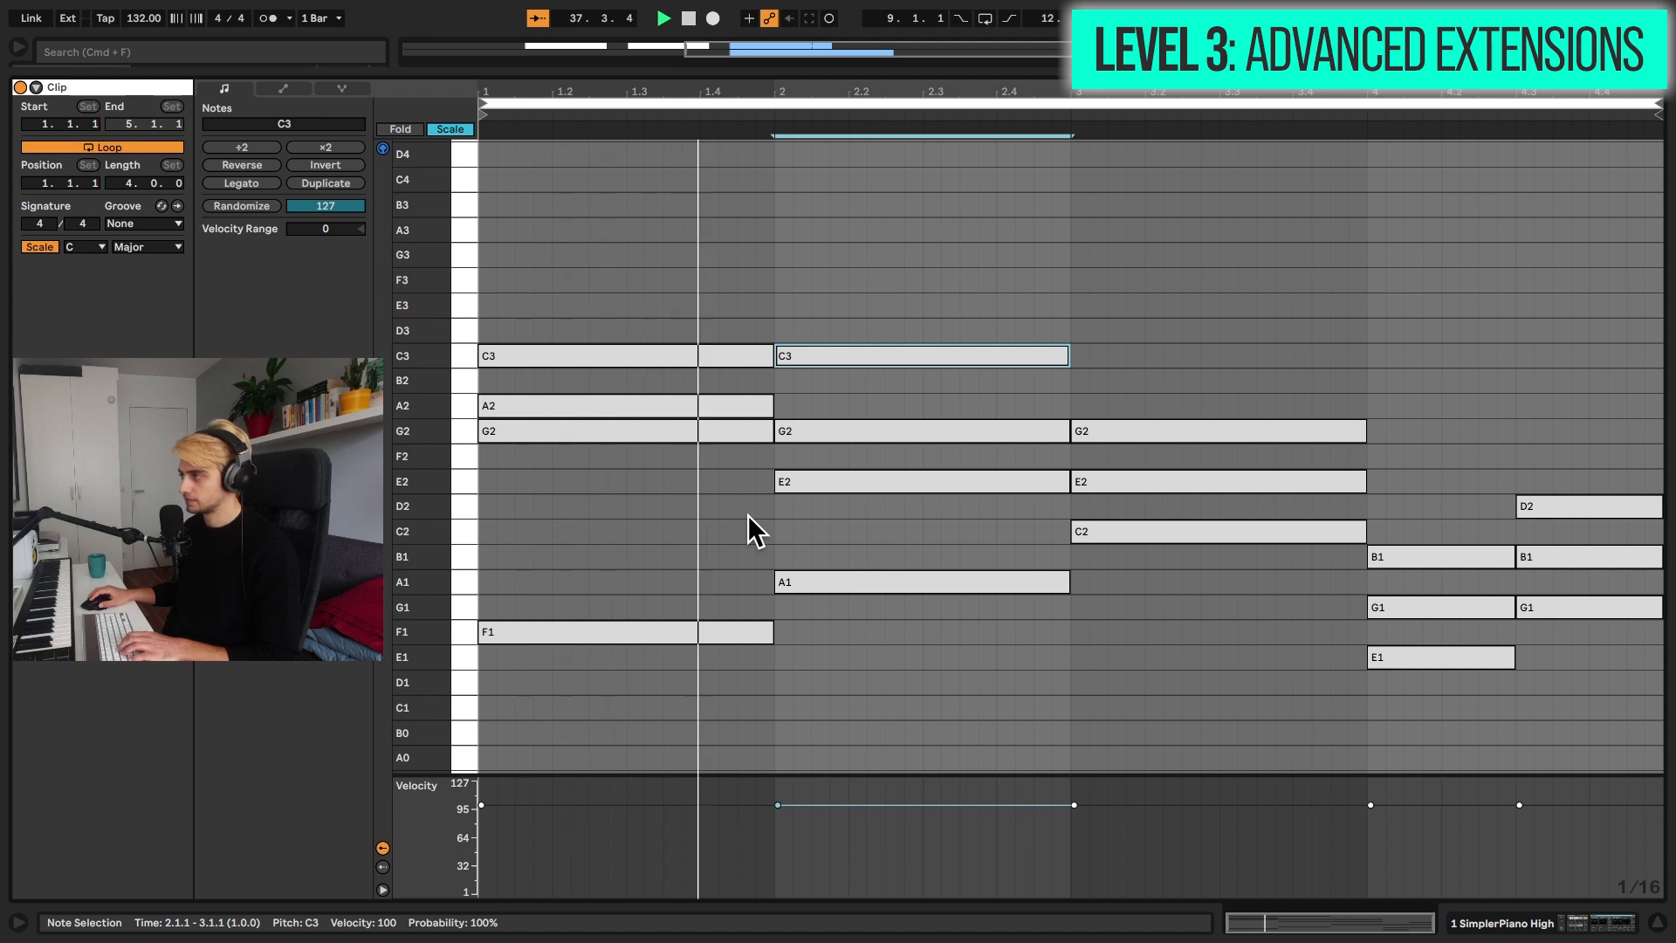
pyautogui.press('space')
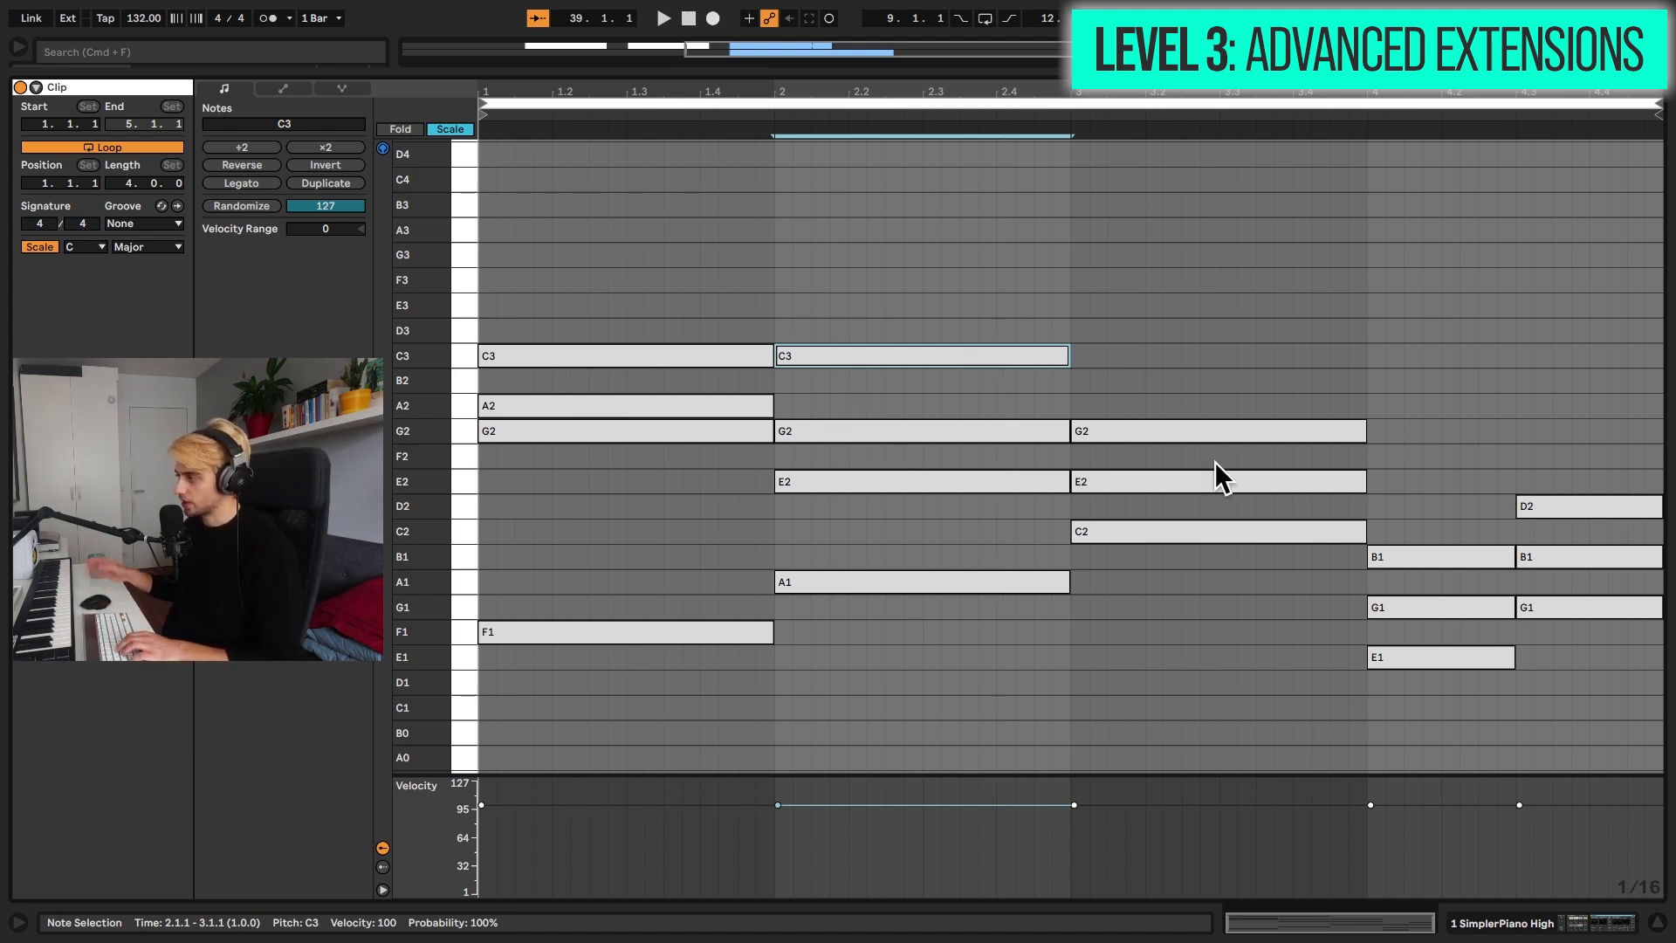
# Copy bar 3's G2 note to C3 and lower bar 3's C2 note one octave to C1.
pyautogui.click(1169, 410)
pyautogui.moveTo(1156, 426); pyautogui.dragTo(1161, 356)
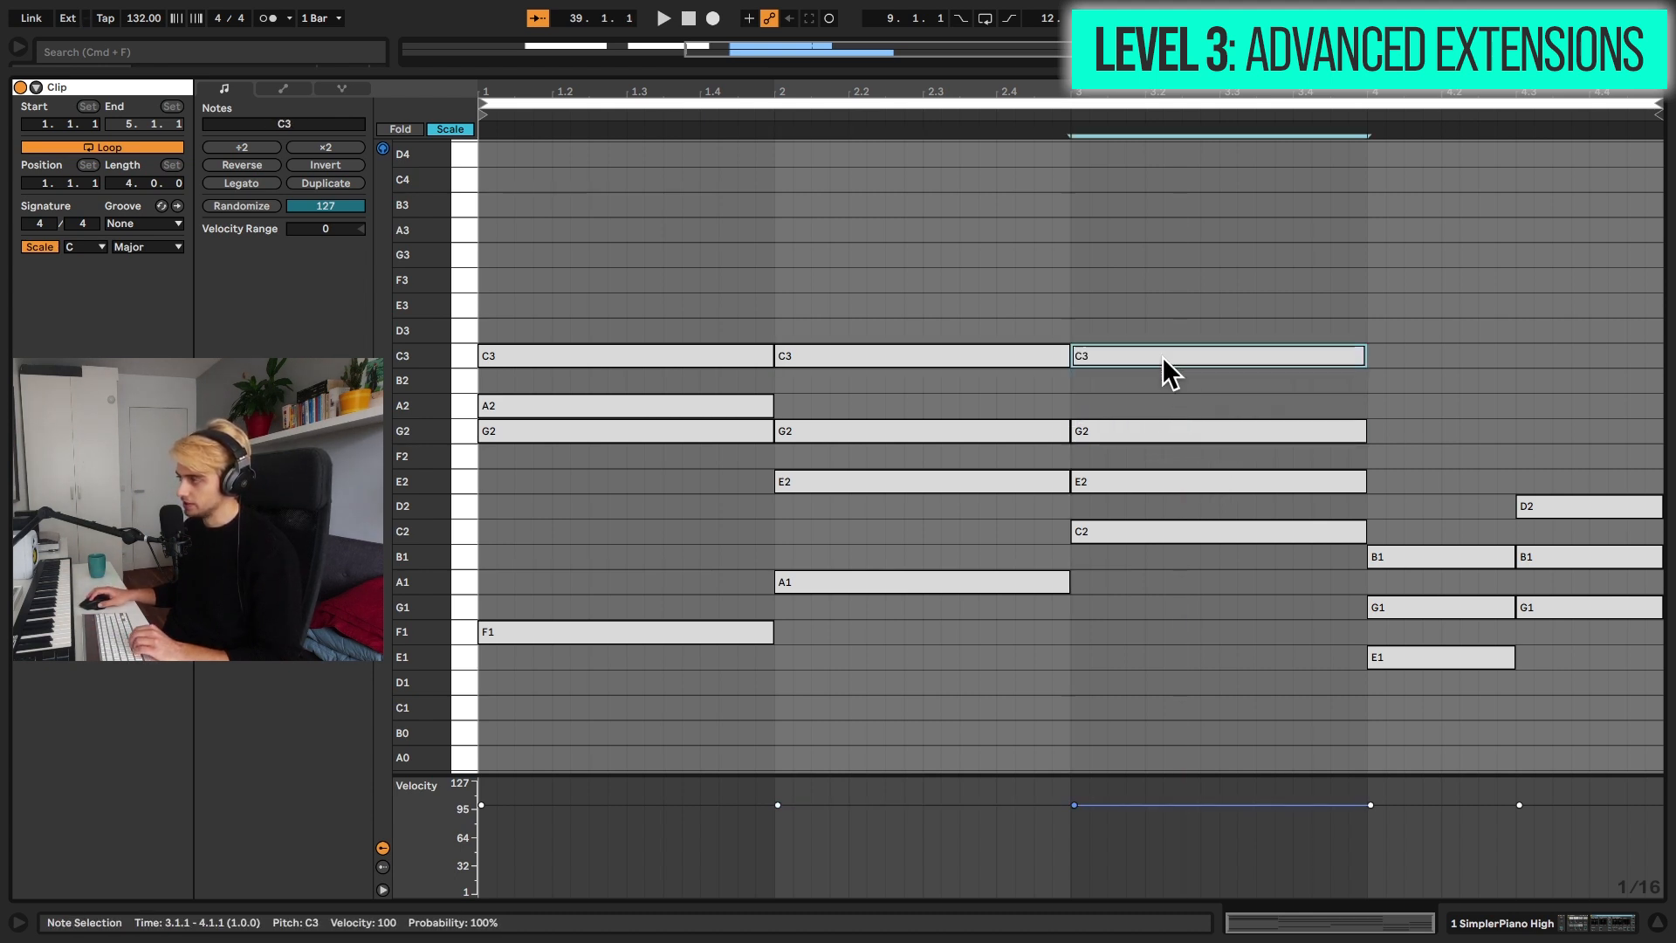
pyautogui.click(1163, 532)
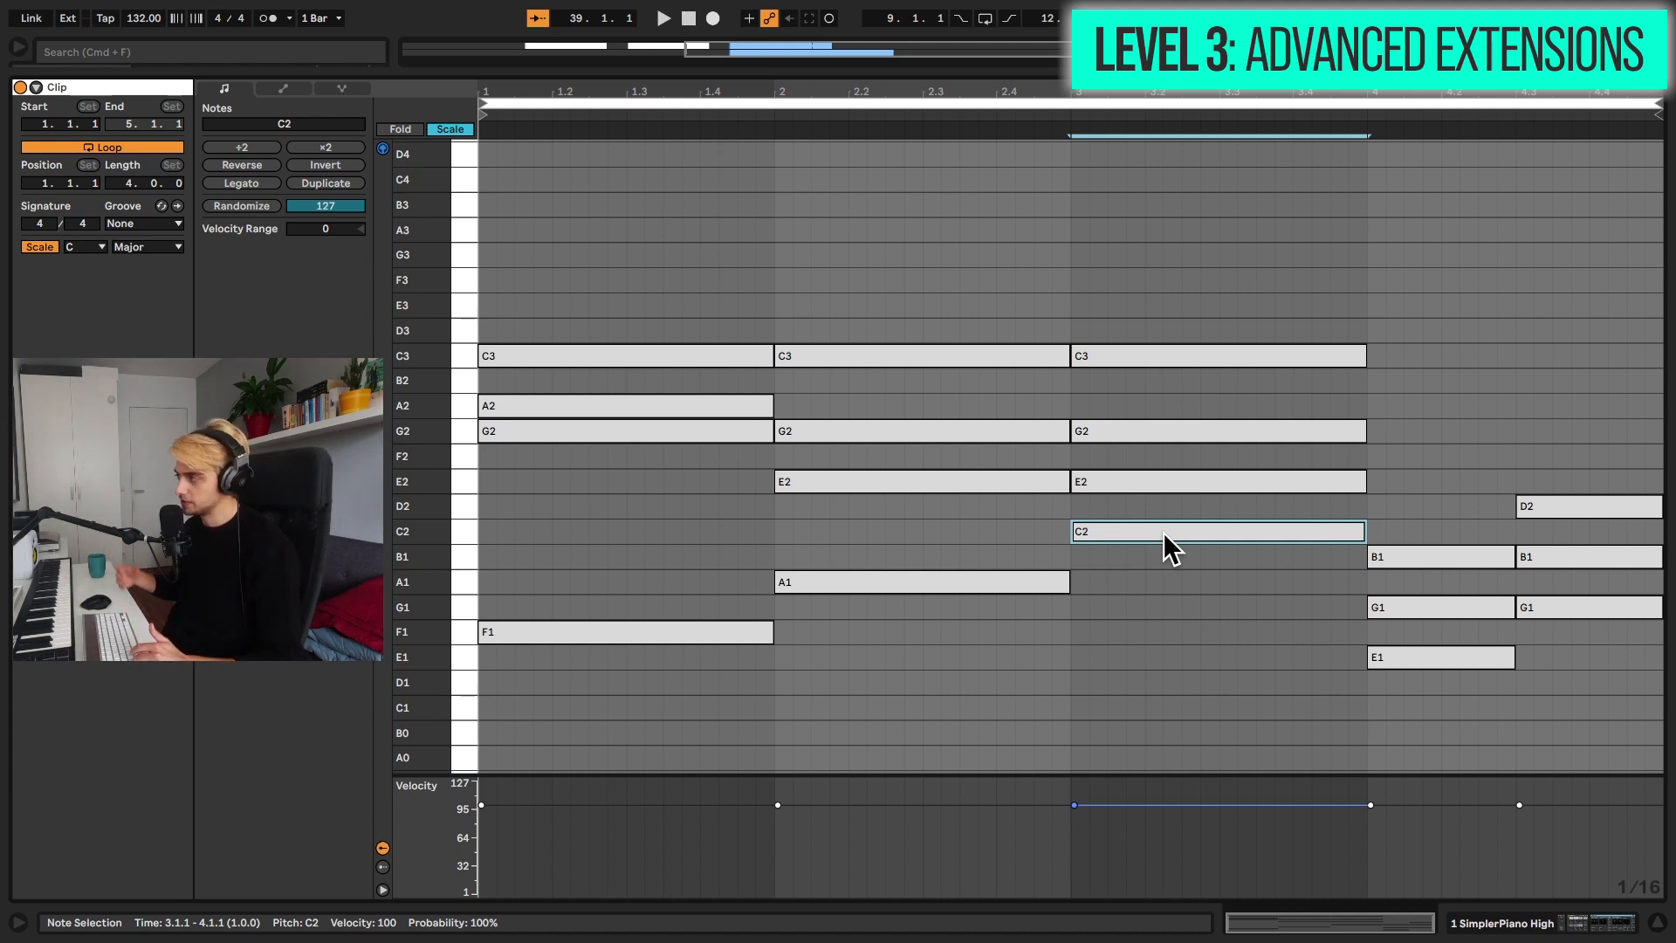
pyautogui.hotkey('shift', 'Down')
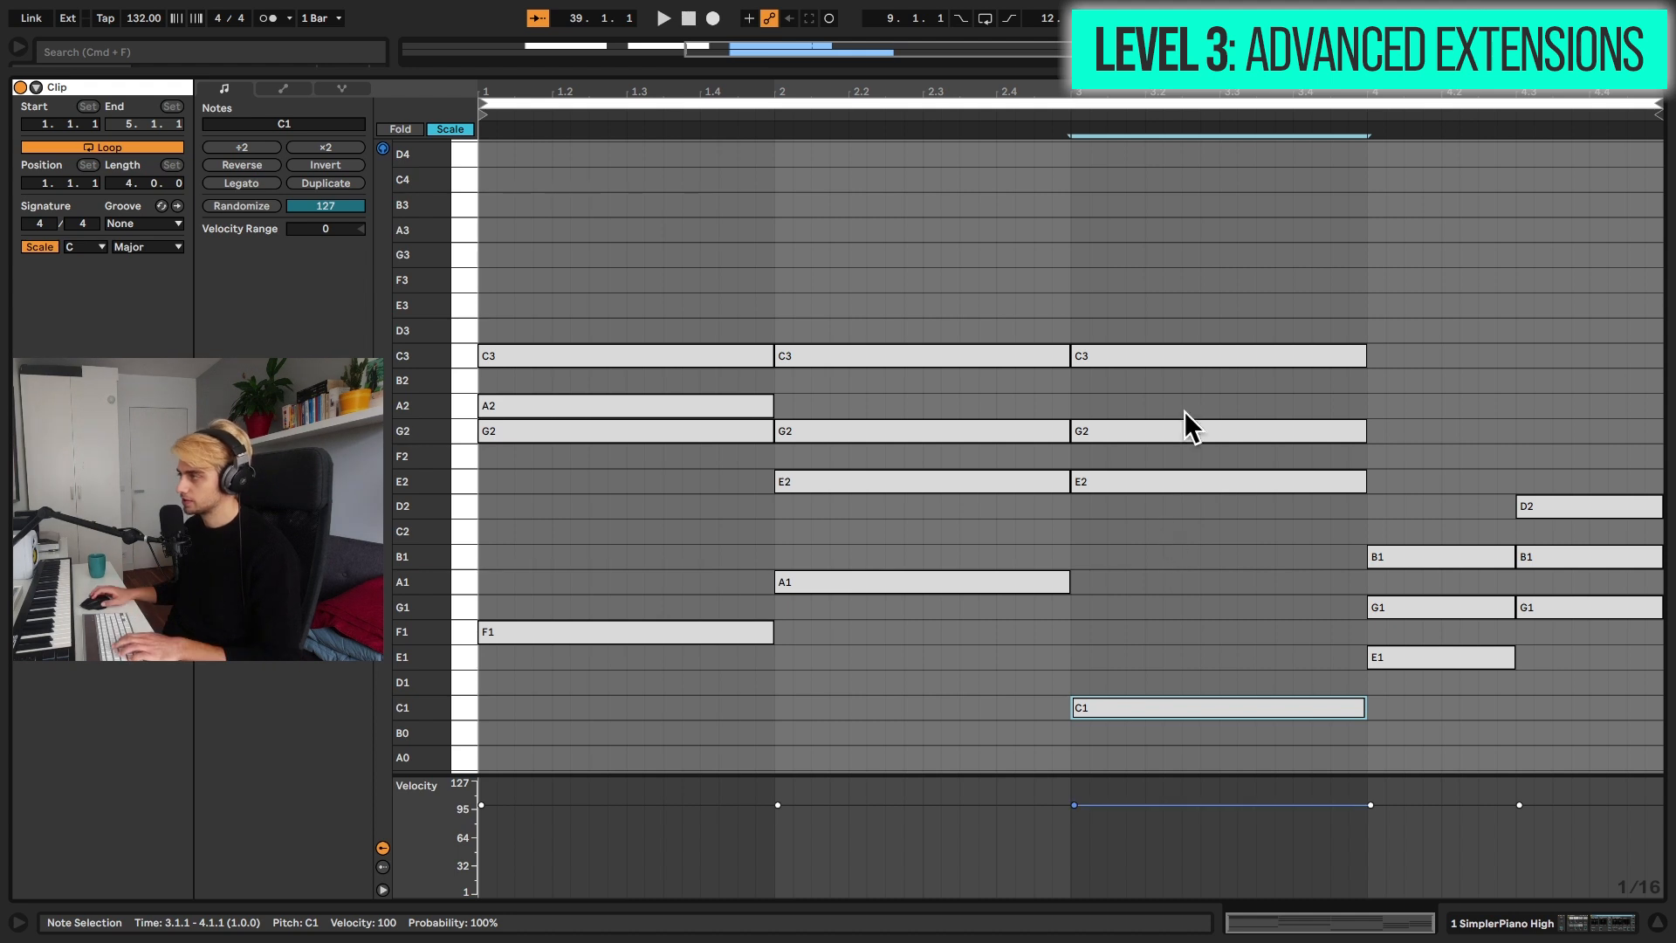
# Play back the progression through the revoiced bar 3 chord.
pyautogui.press('space')
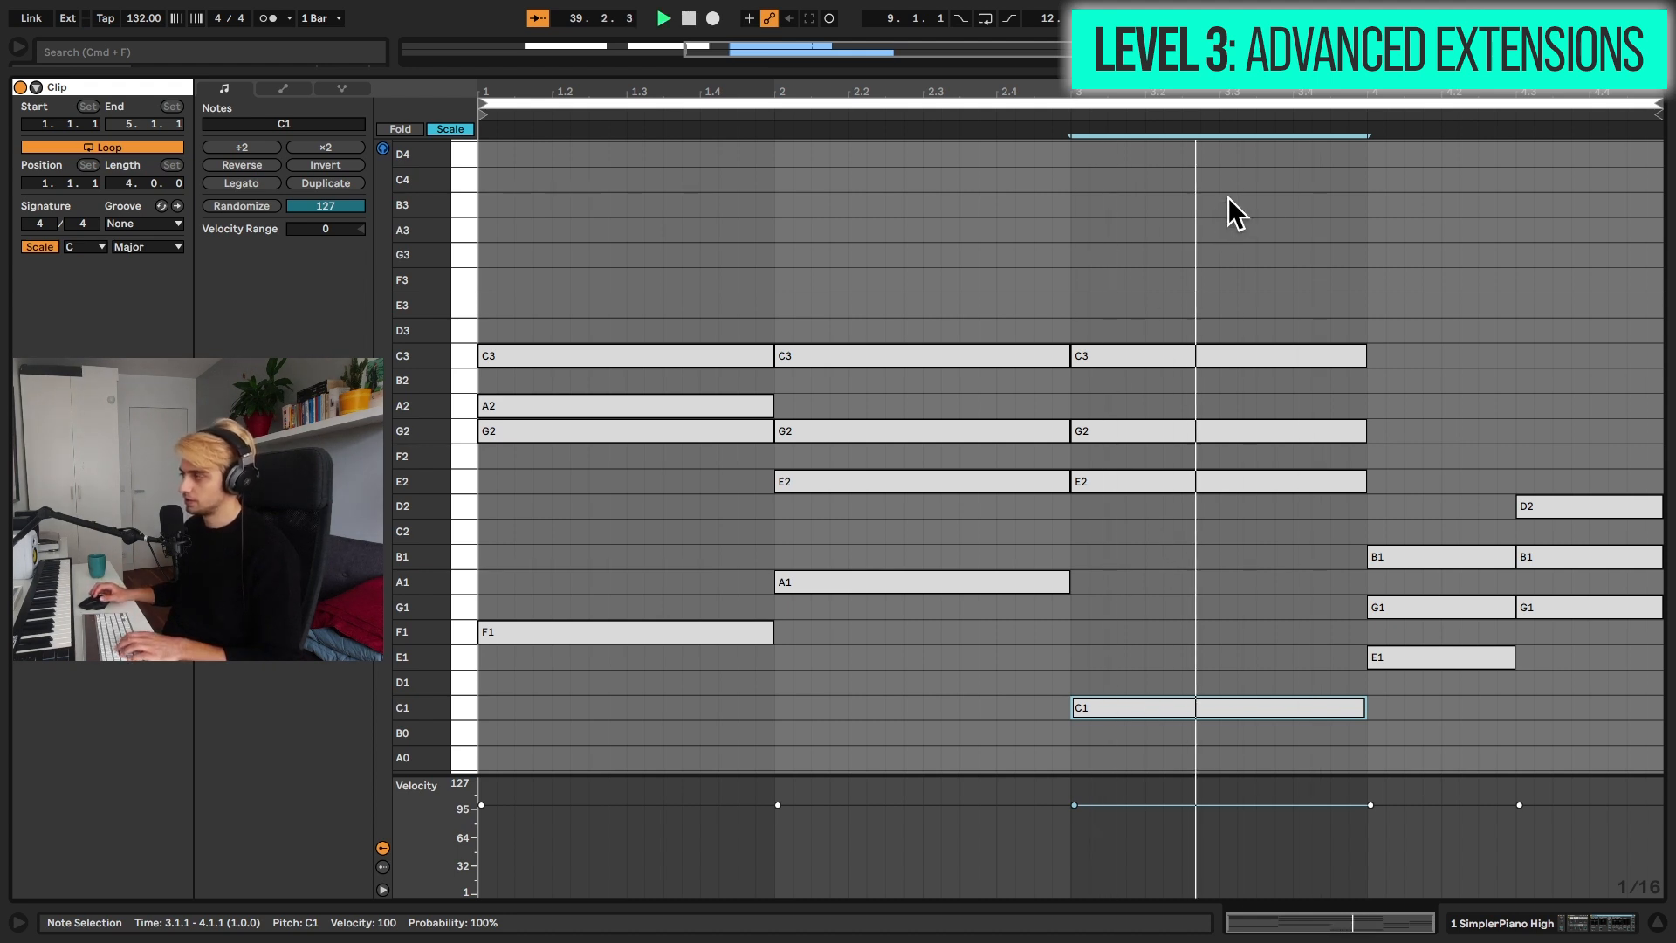
pyautogui.hotkey('shift', 'Tab')
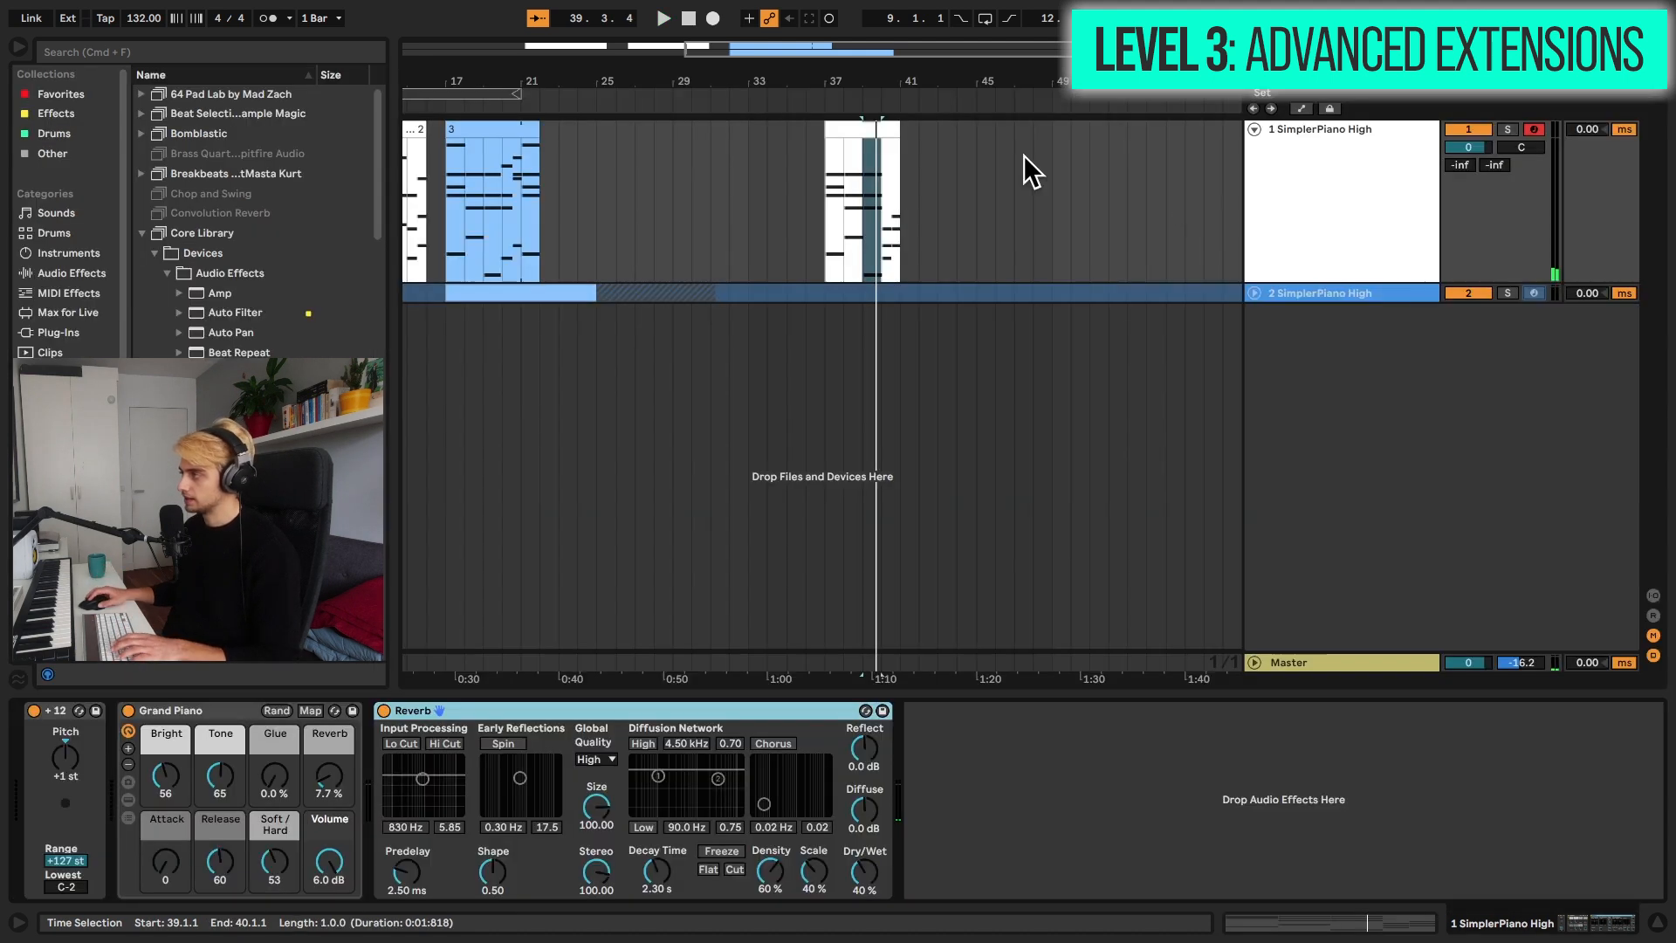
pyautogui.click(873, 133)
pyautogui.hotkey('shift', 'Tab')
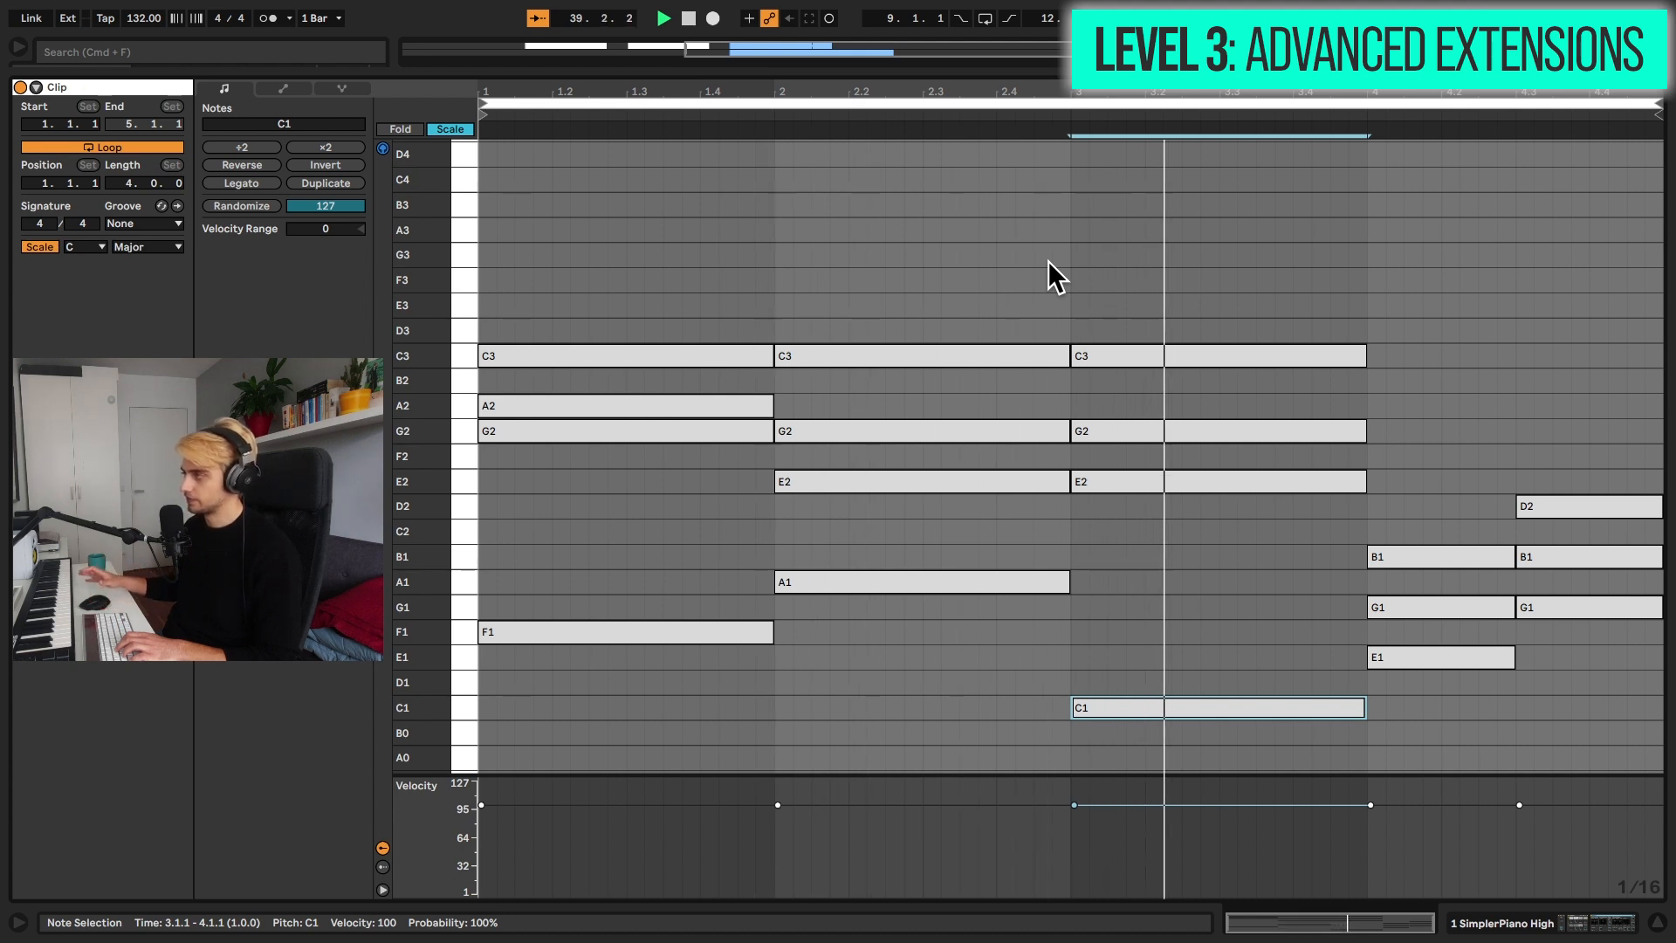
pyautogui.press('space')
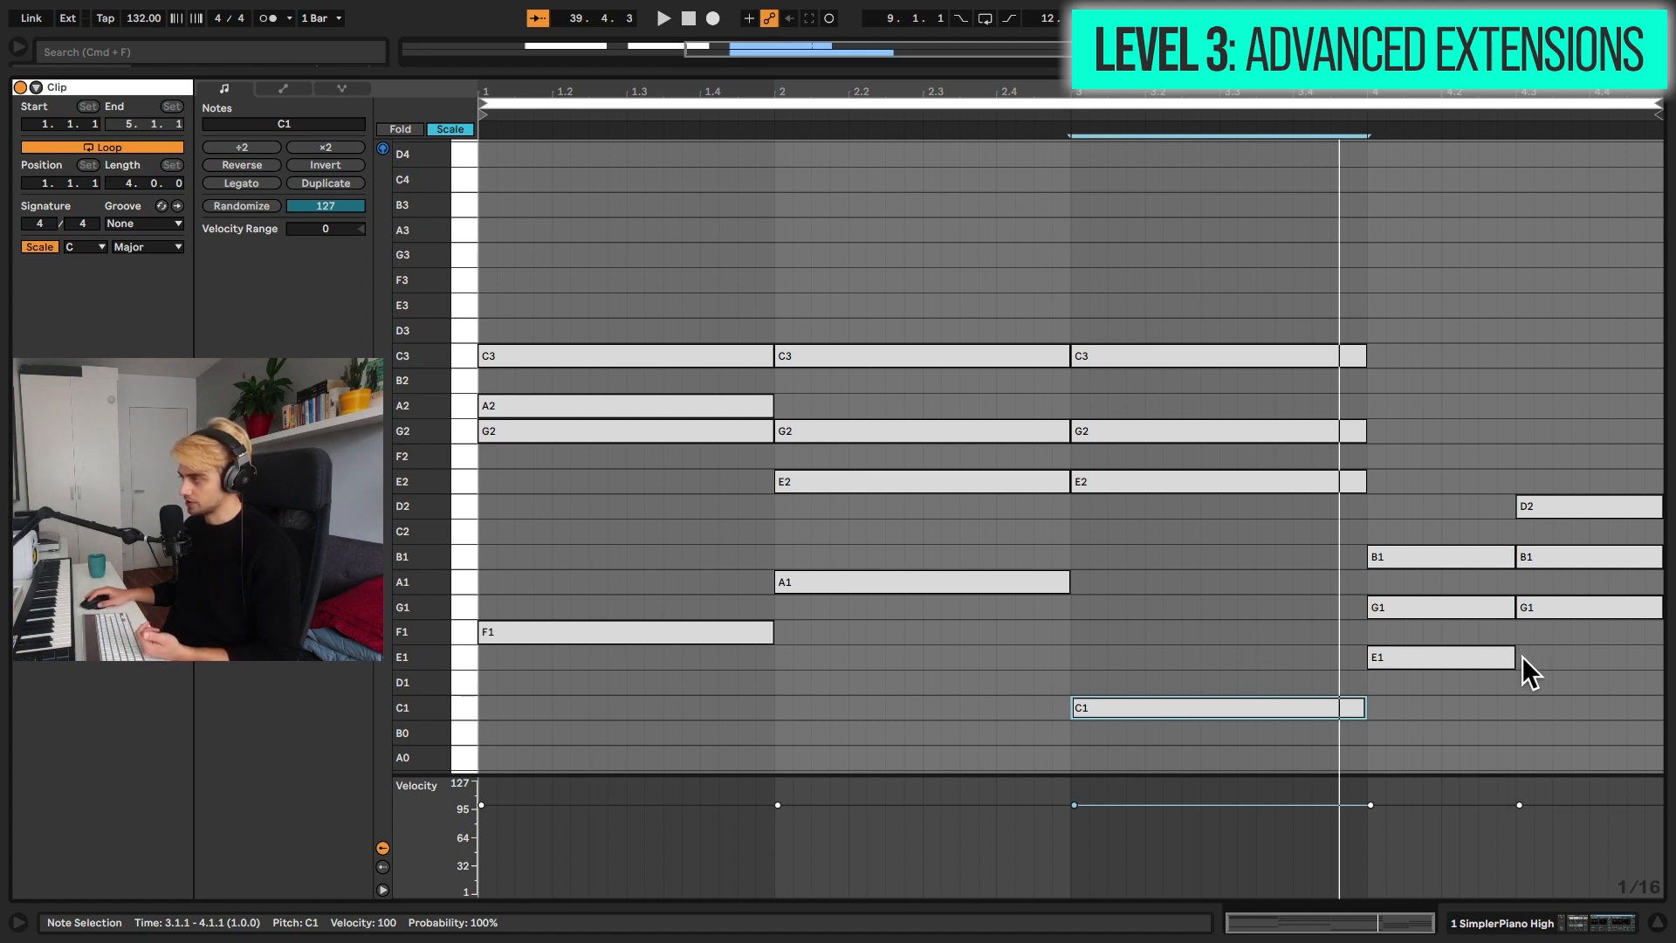
# In bar 4's first chord, copy the B1 note up to D2 and delete the original B1.
pyautogui.moveTo(1417, 694); pyautogui.dragTo(1422, 425)
pyautogui.click(1433, 556)
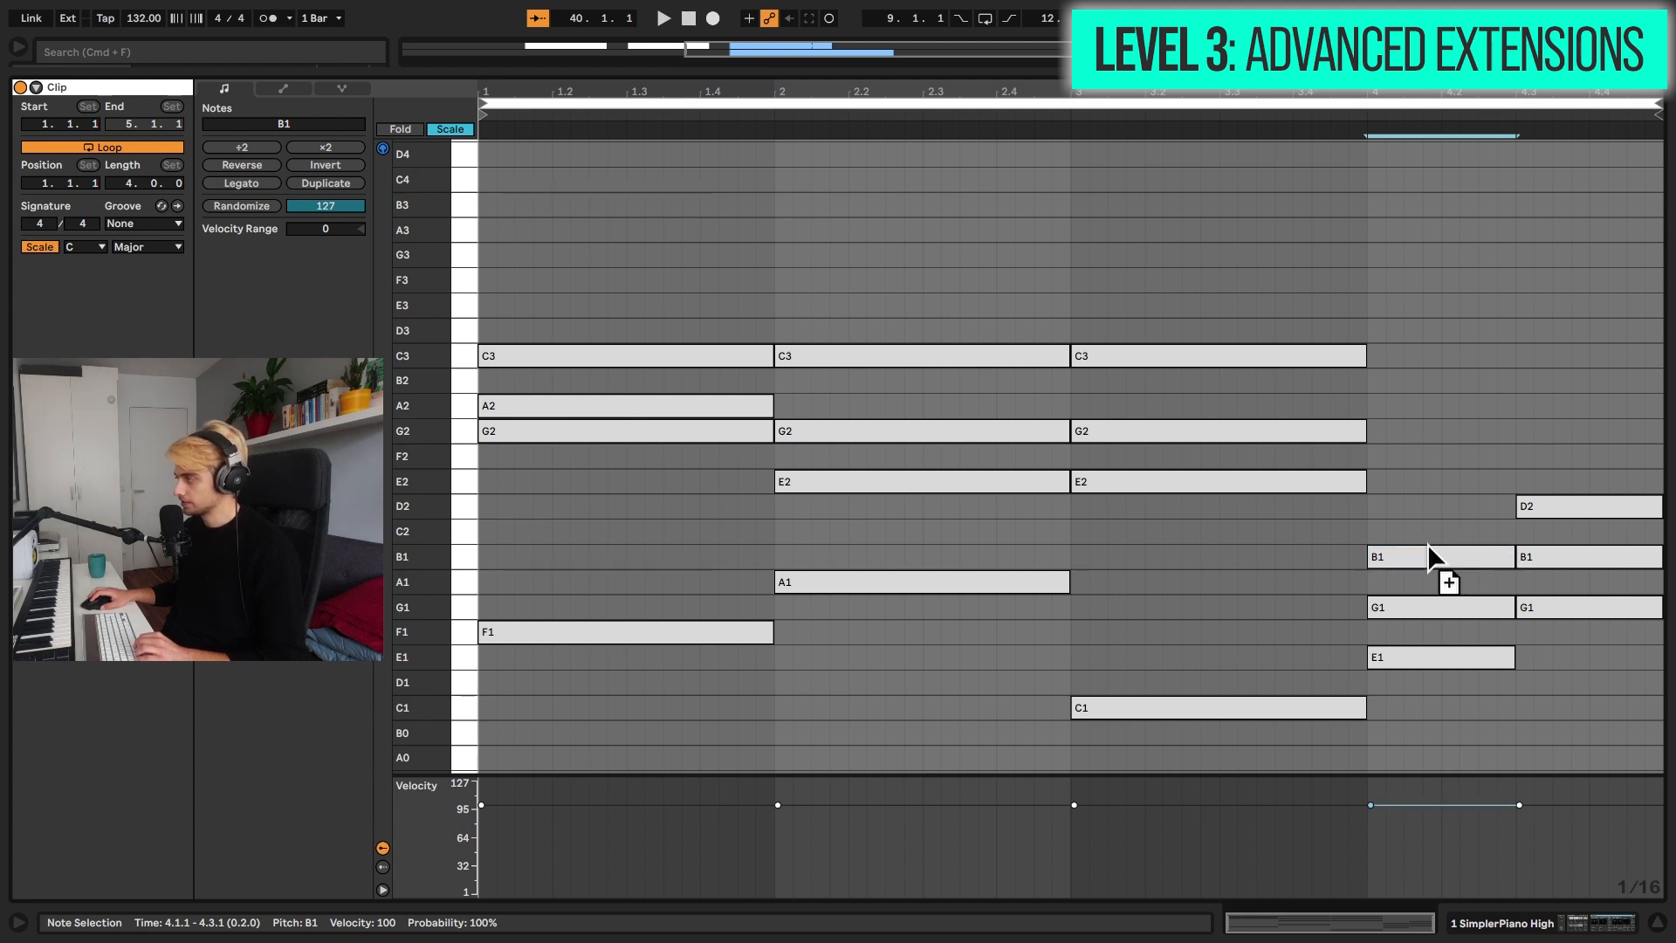
pyautogui.moveTo(1428, 548); pyautogui.dragTo(1428, 510)
pyautogui.moveTo(1439, 728); pyautogui.dragTo(1443, 463)
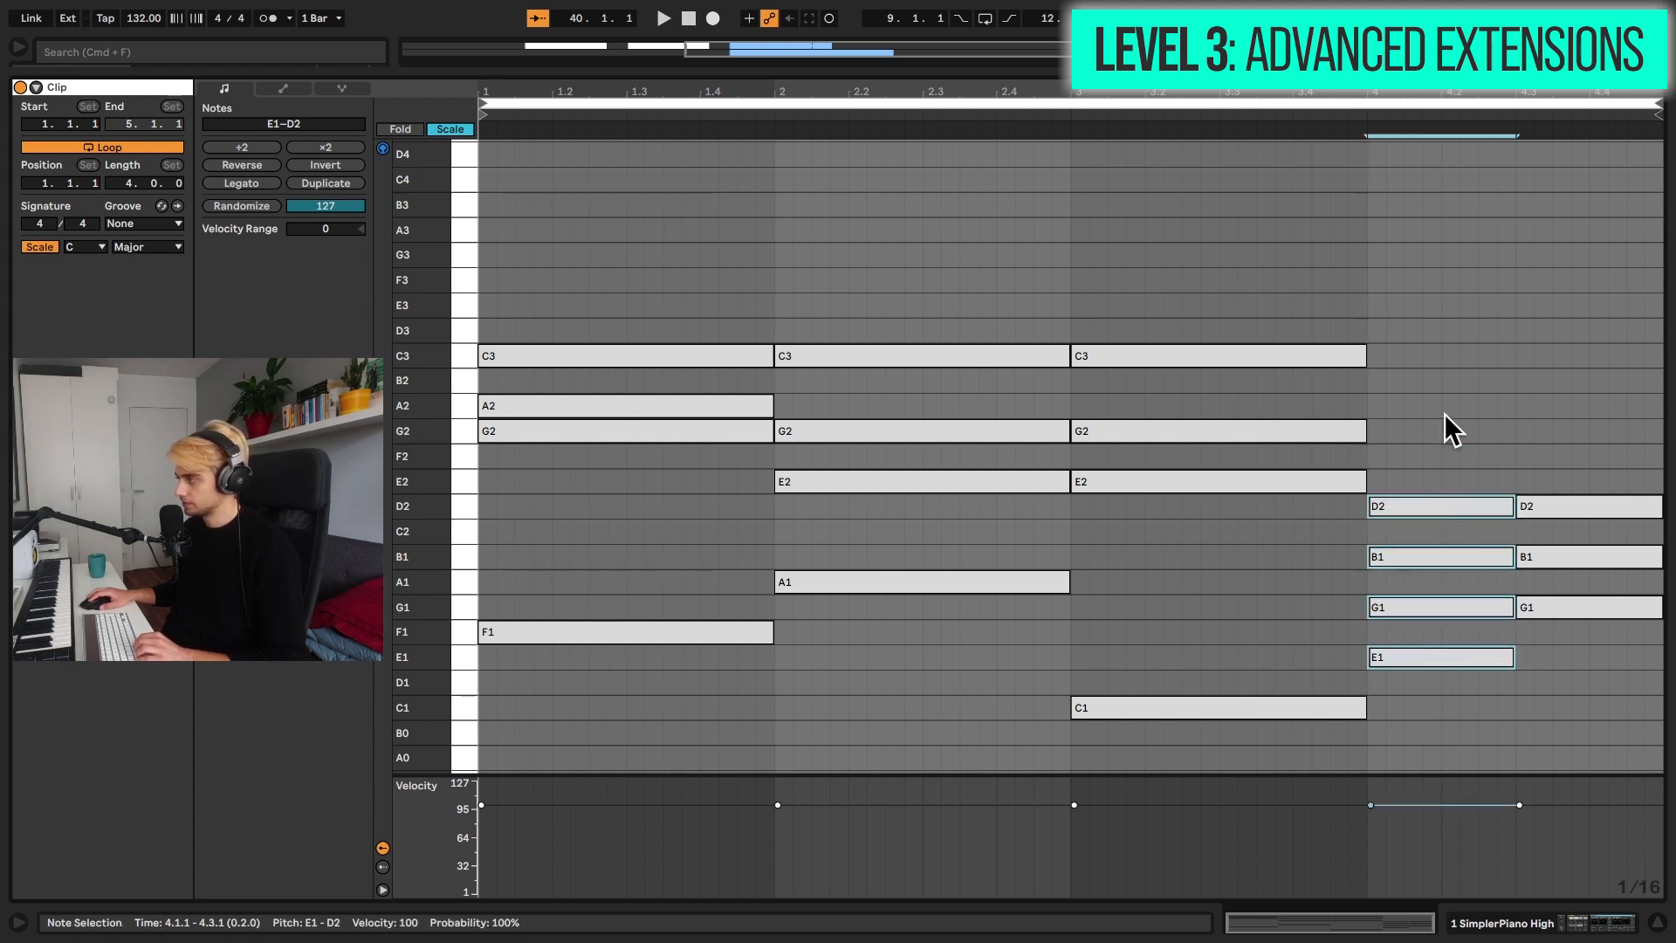
pyautogui.click(1422, 556)
pyautogui.press('Delete')
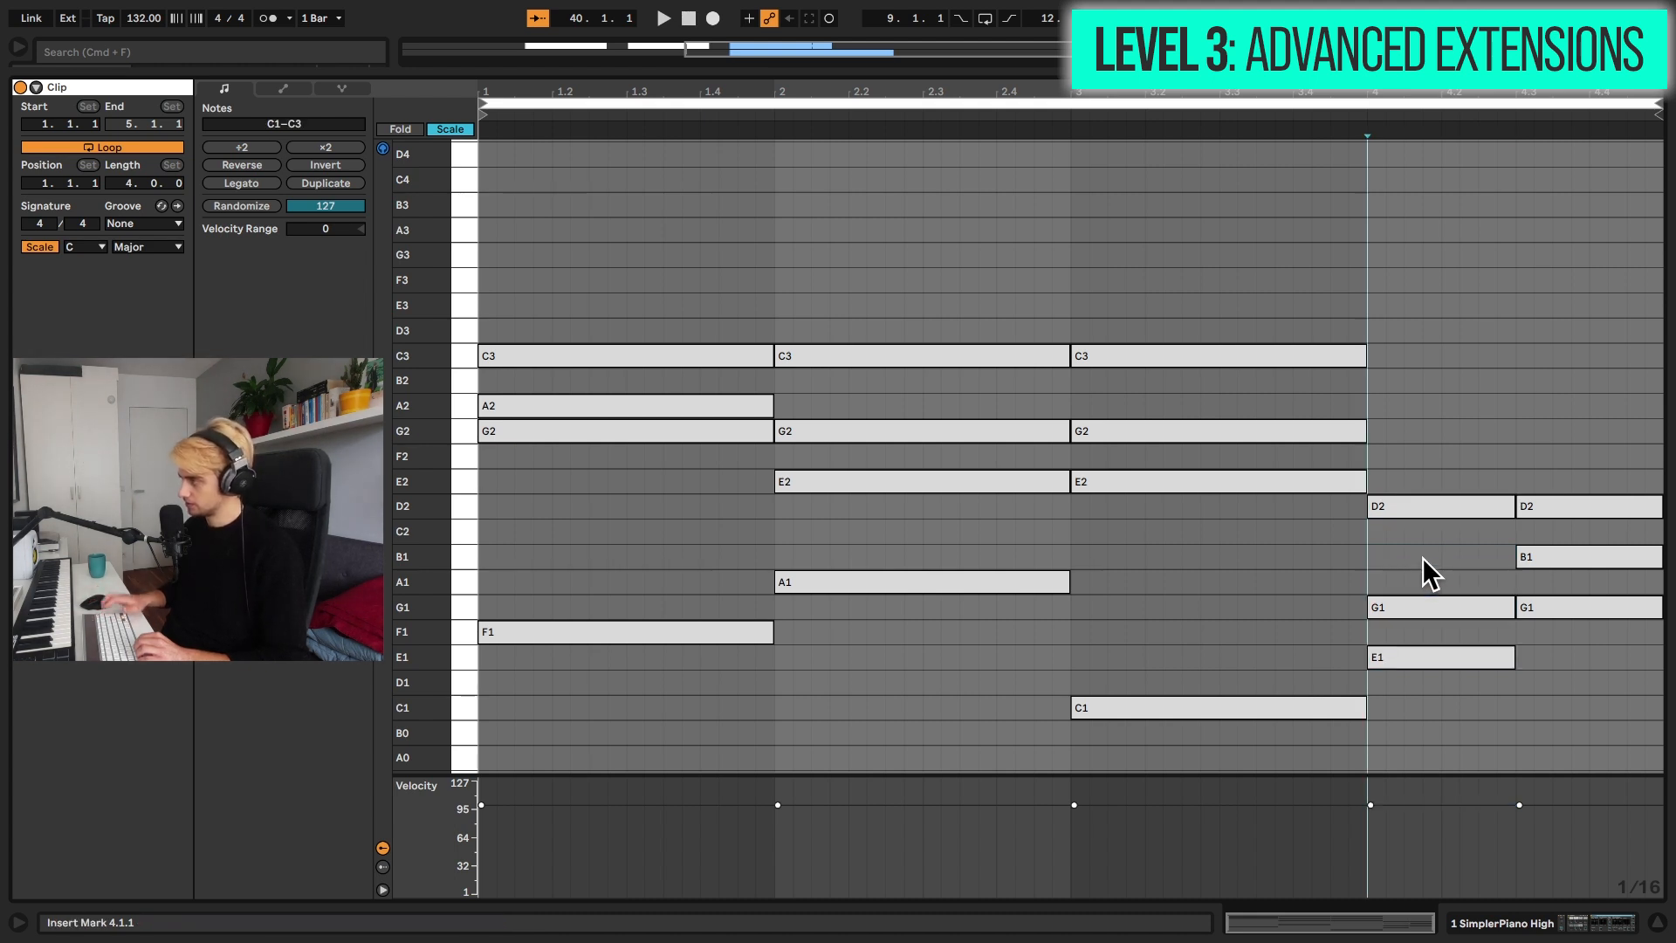
# Copy the E1 note of bar 4's first chord up to E2 and play the chord from the start of bar 4.
pyautogui.click(1415, 653)
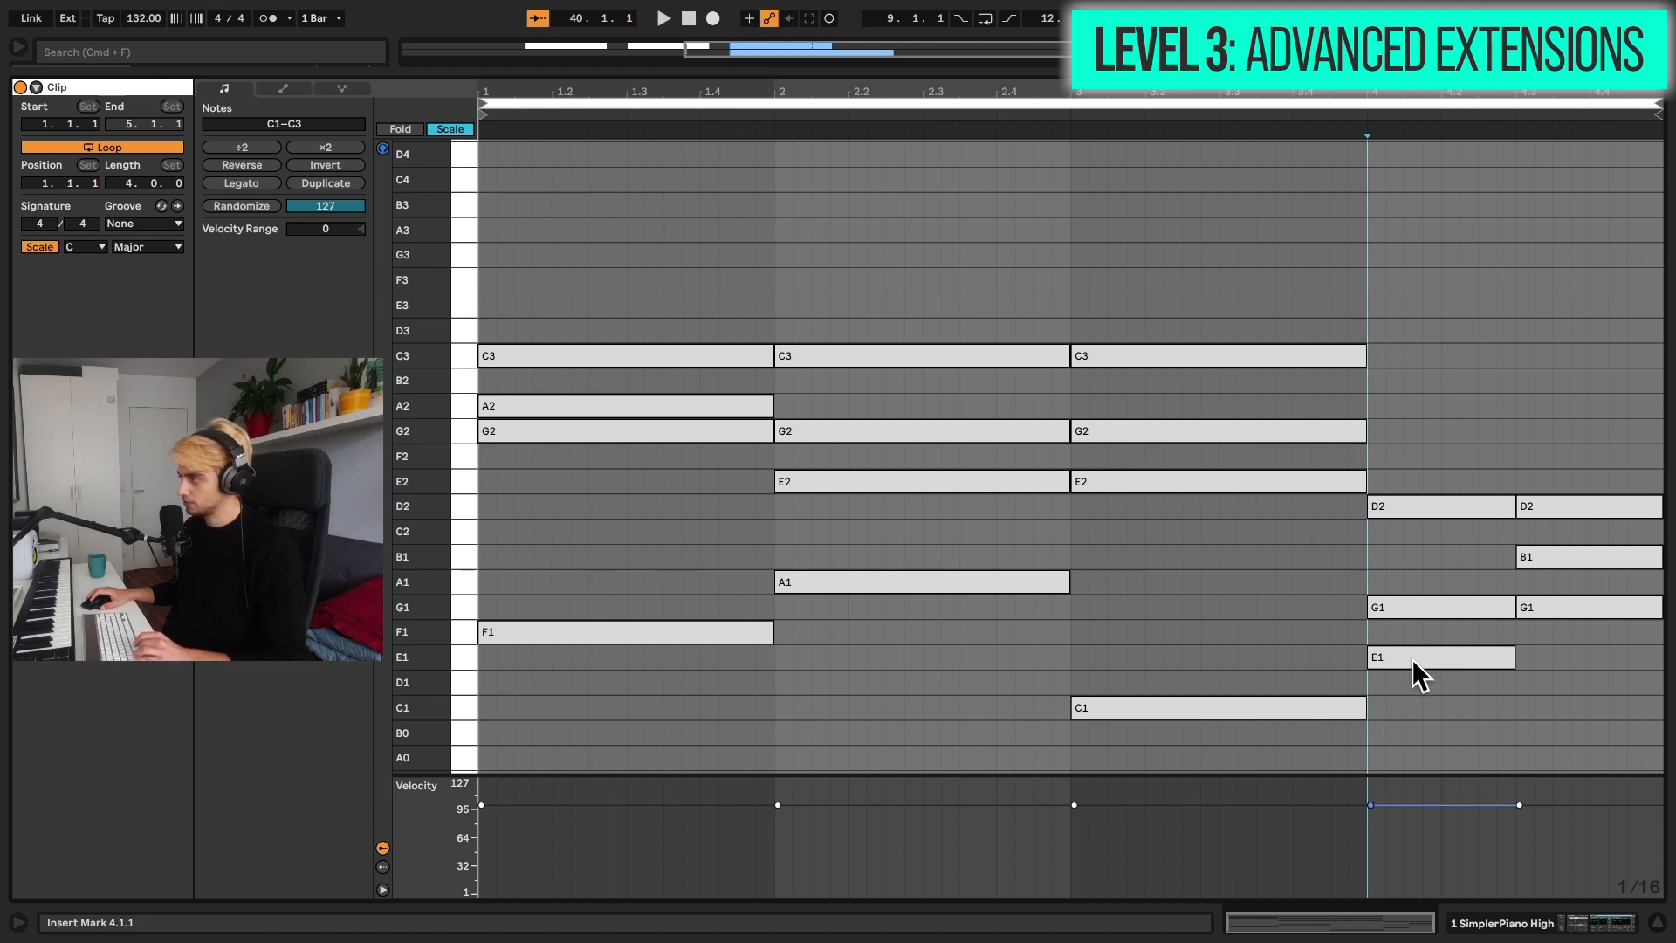
pyautogui.moveTo(1411, 658); pyautogui.dragTo(1415, 480)
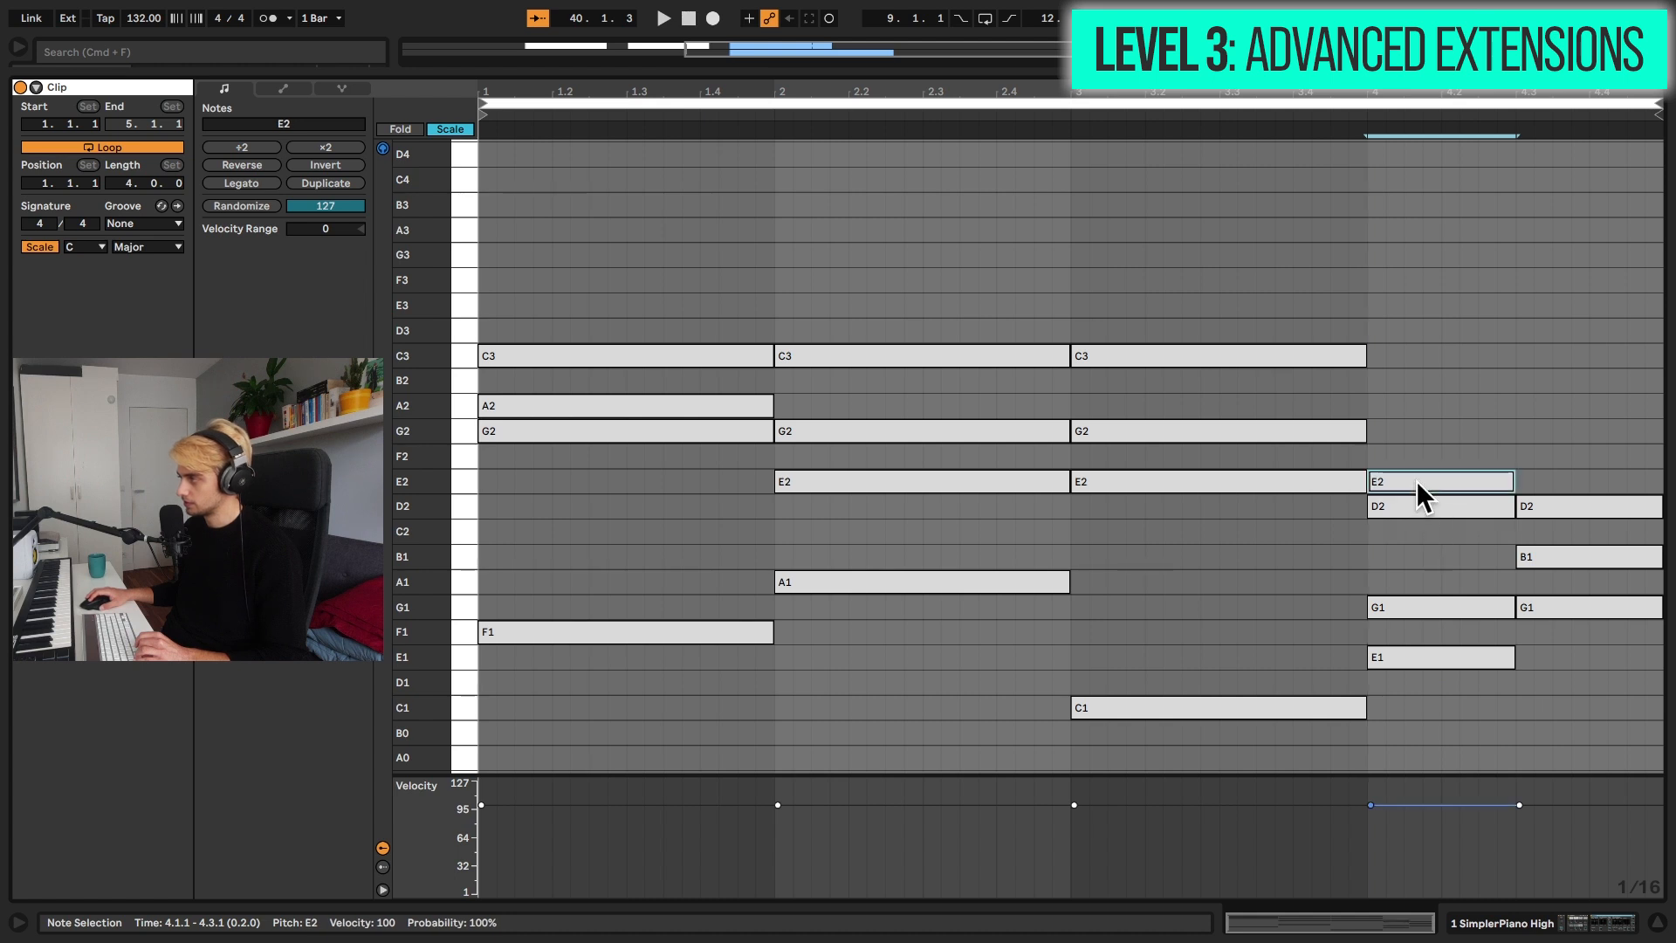
pyautogui.click(1369, 114)
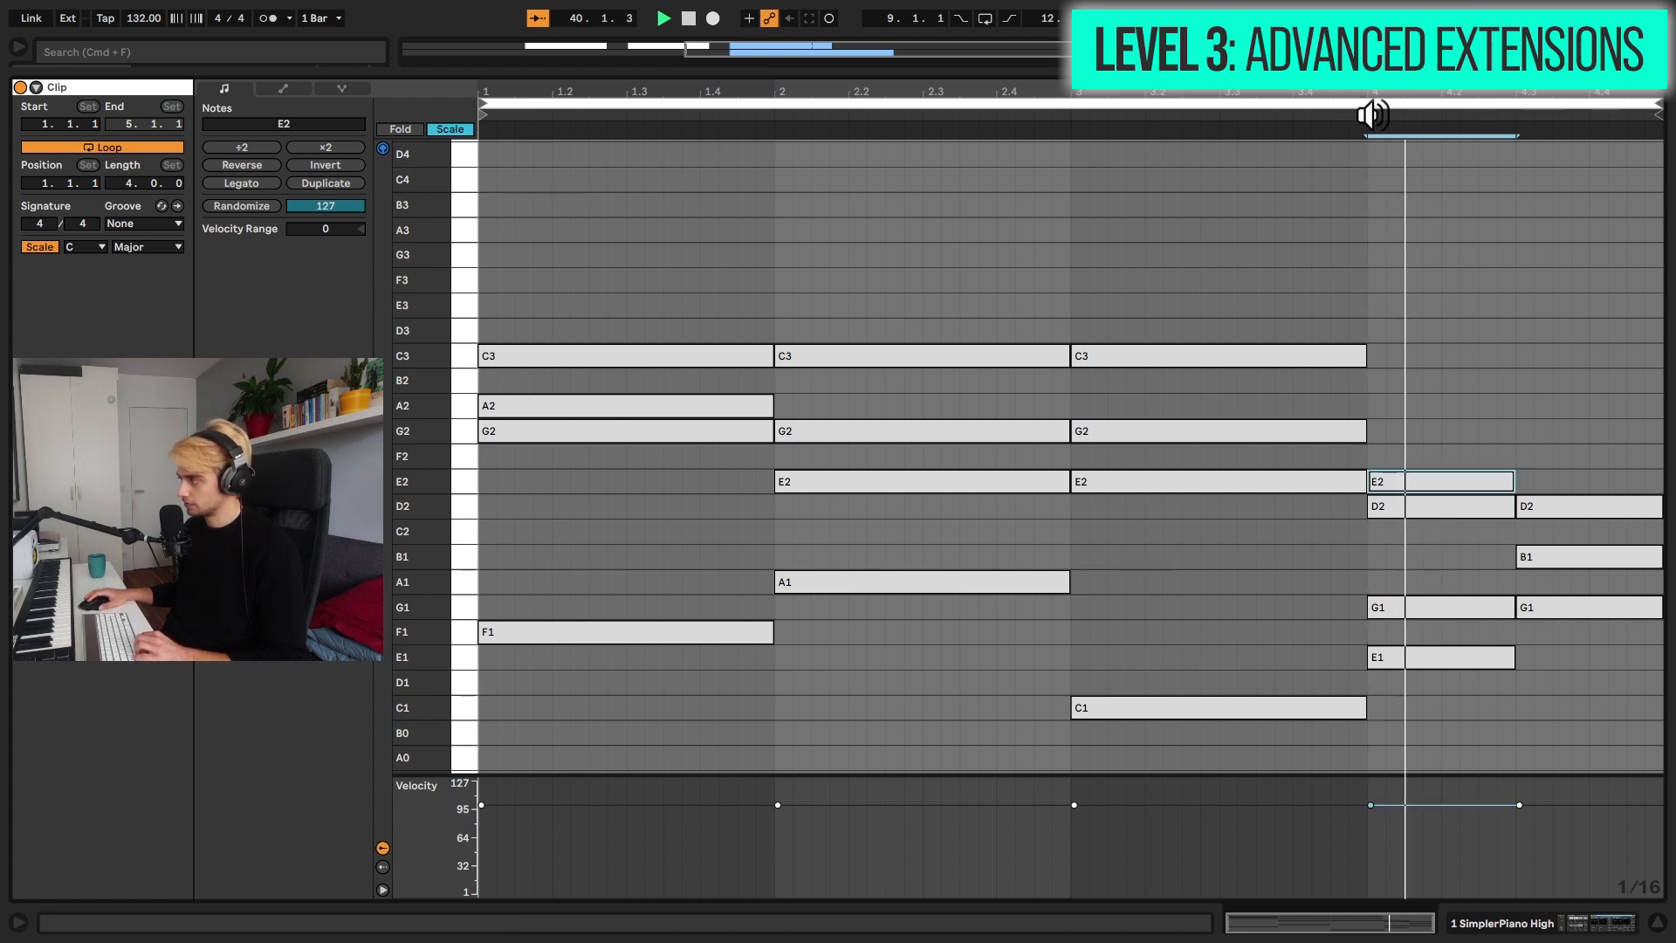
pyautogui.press('space')
# Raise the G1 and D2 notes of bar 4's first chord one octave to G2 and D3.
pyautogui.click(1412, 610)
pyautogui.keyDown('shift'); pyautogui.click(1398, 504); pyautogui.keyUp('shift')
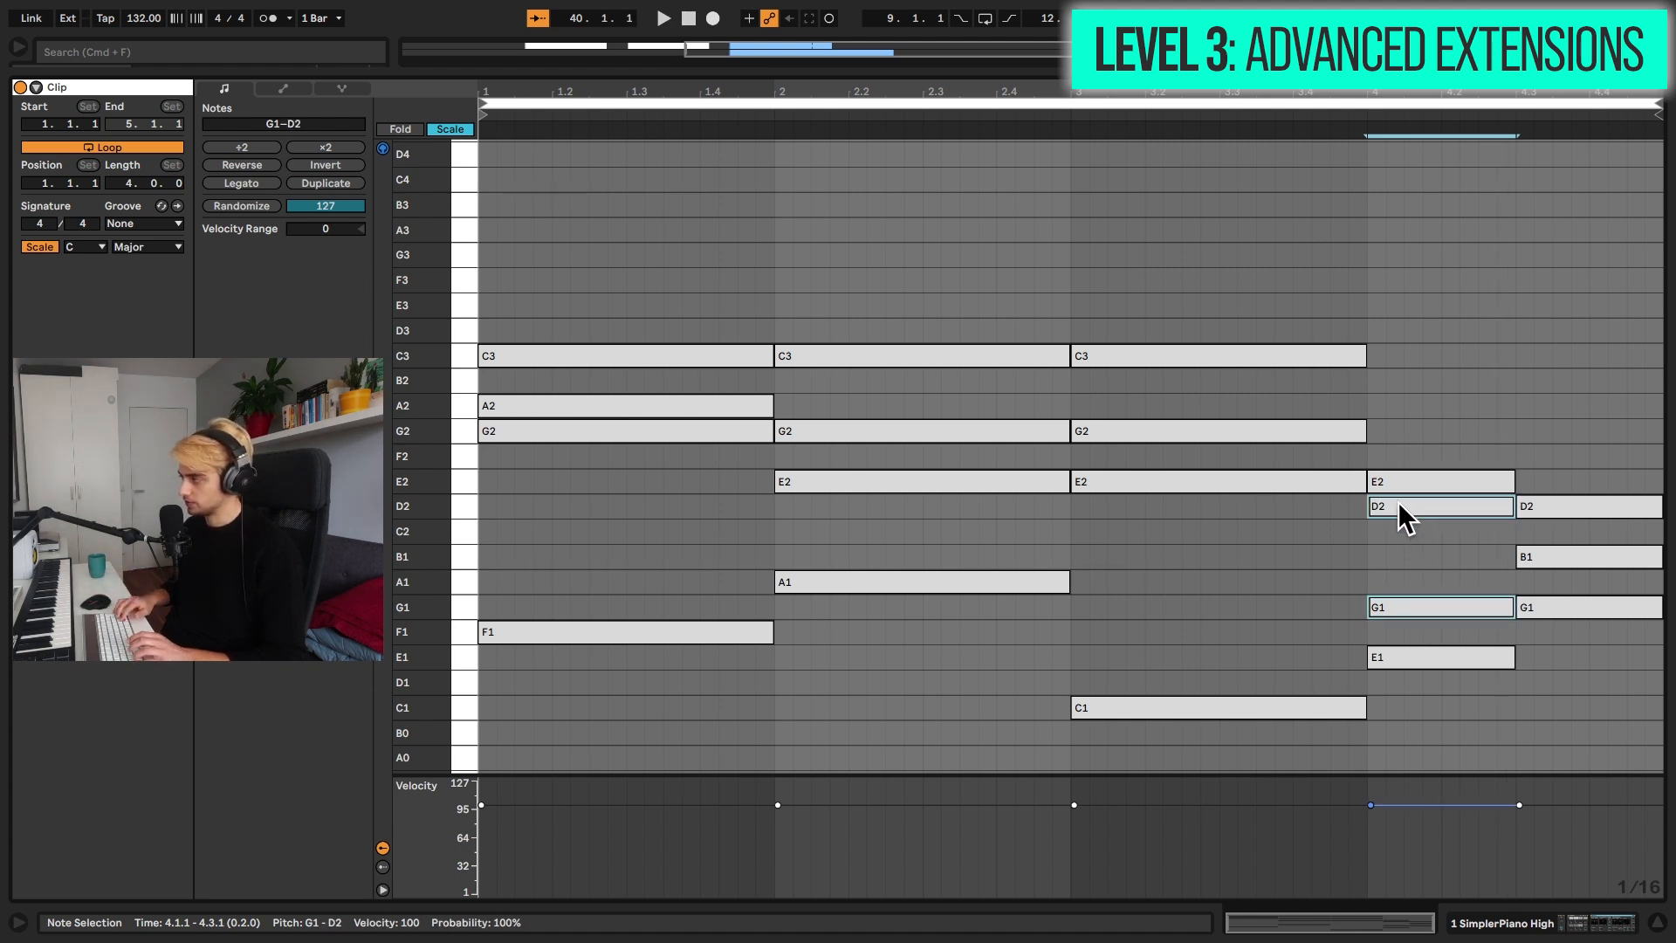
pyautogui.hotkey('shift', 'Up')
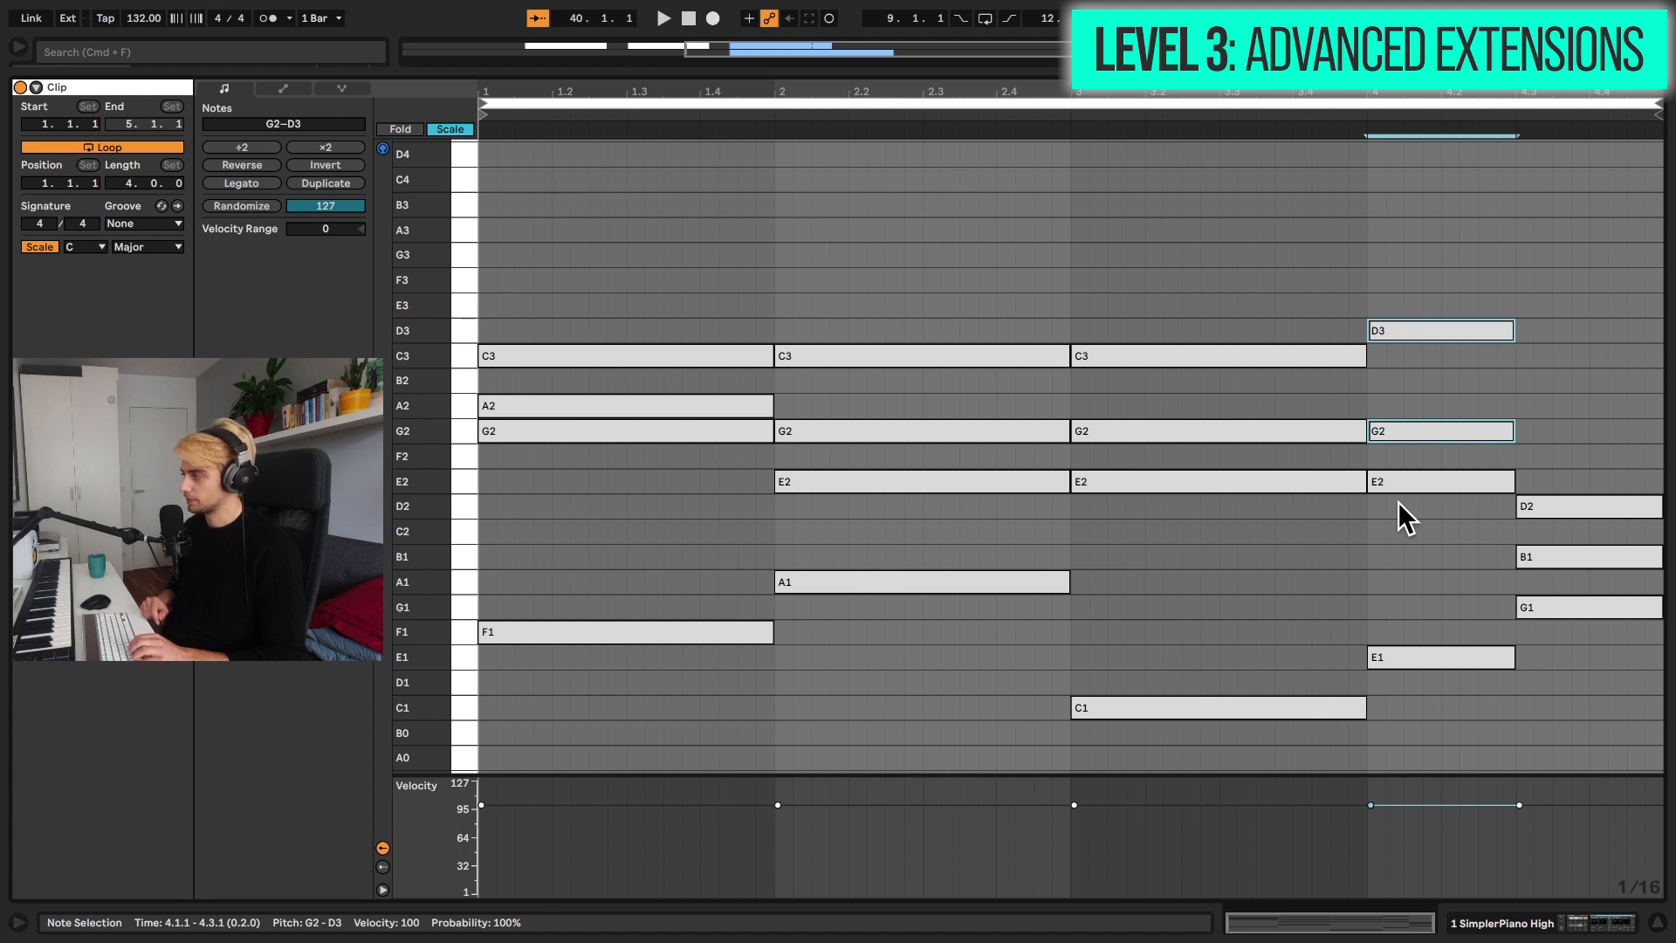
# Play back the progression from the arrangement through bar 4's first chord and return to the clip's notes.
pyautogui.click(1375, 113)
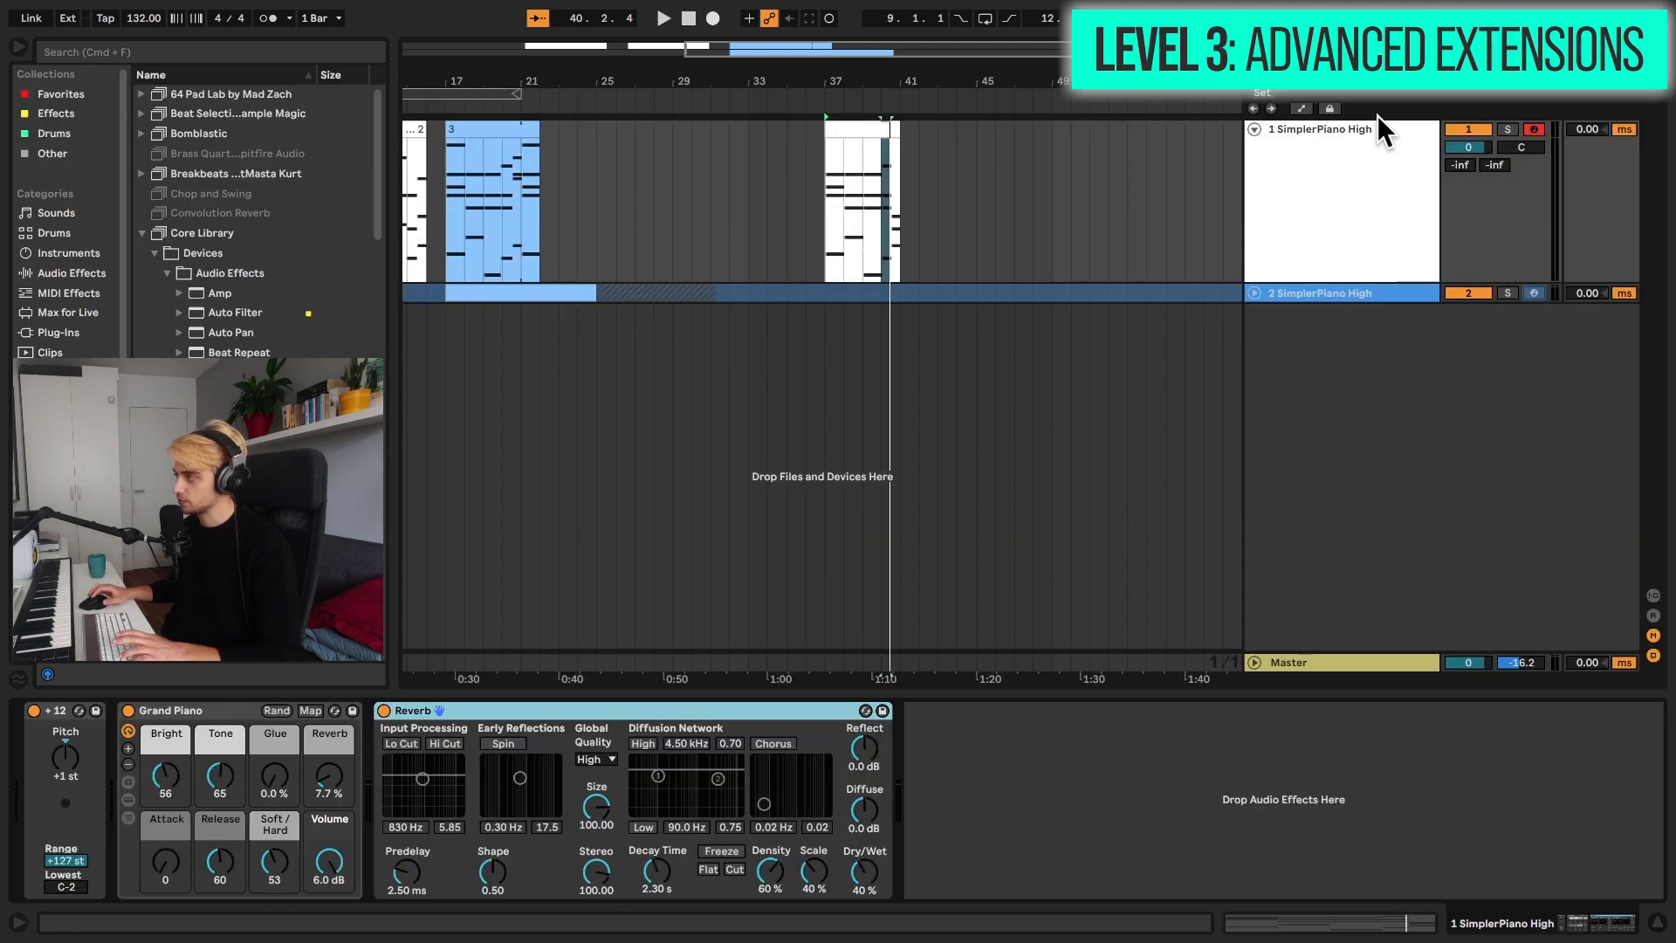
pyautogui.click(862, 149)
pyautogui.press('space')
pyautogui.hotkey('shift', 'Tab')
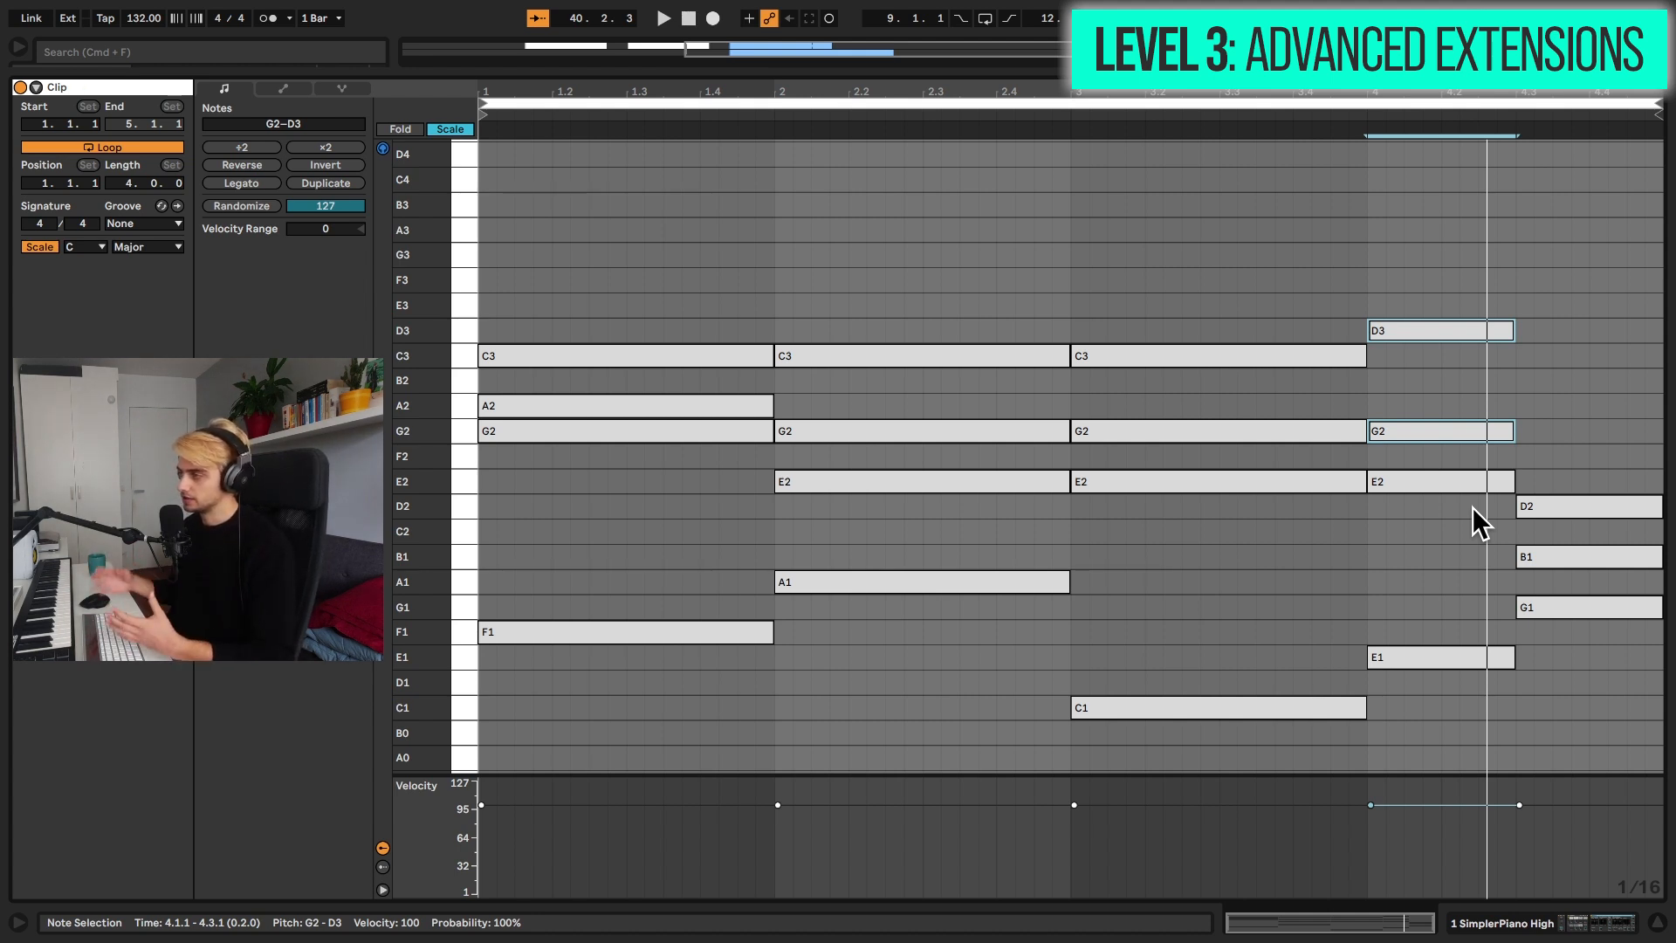
# In bar 4's second chord, copy the D2 note to E2 and C2, and delete the original D2.
pyautogui.click(1581, 506)
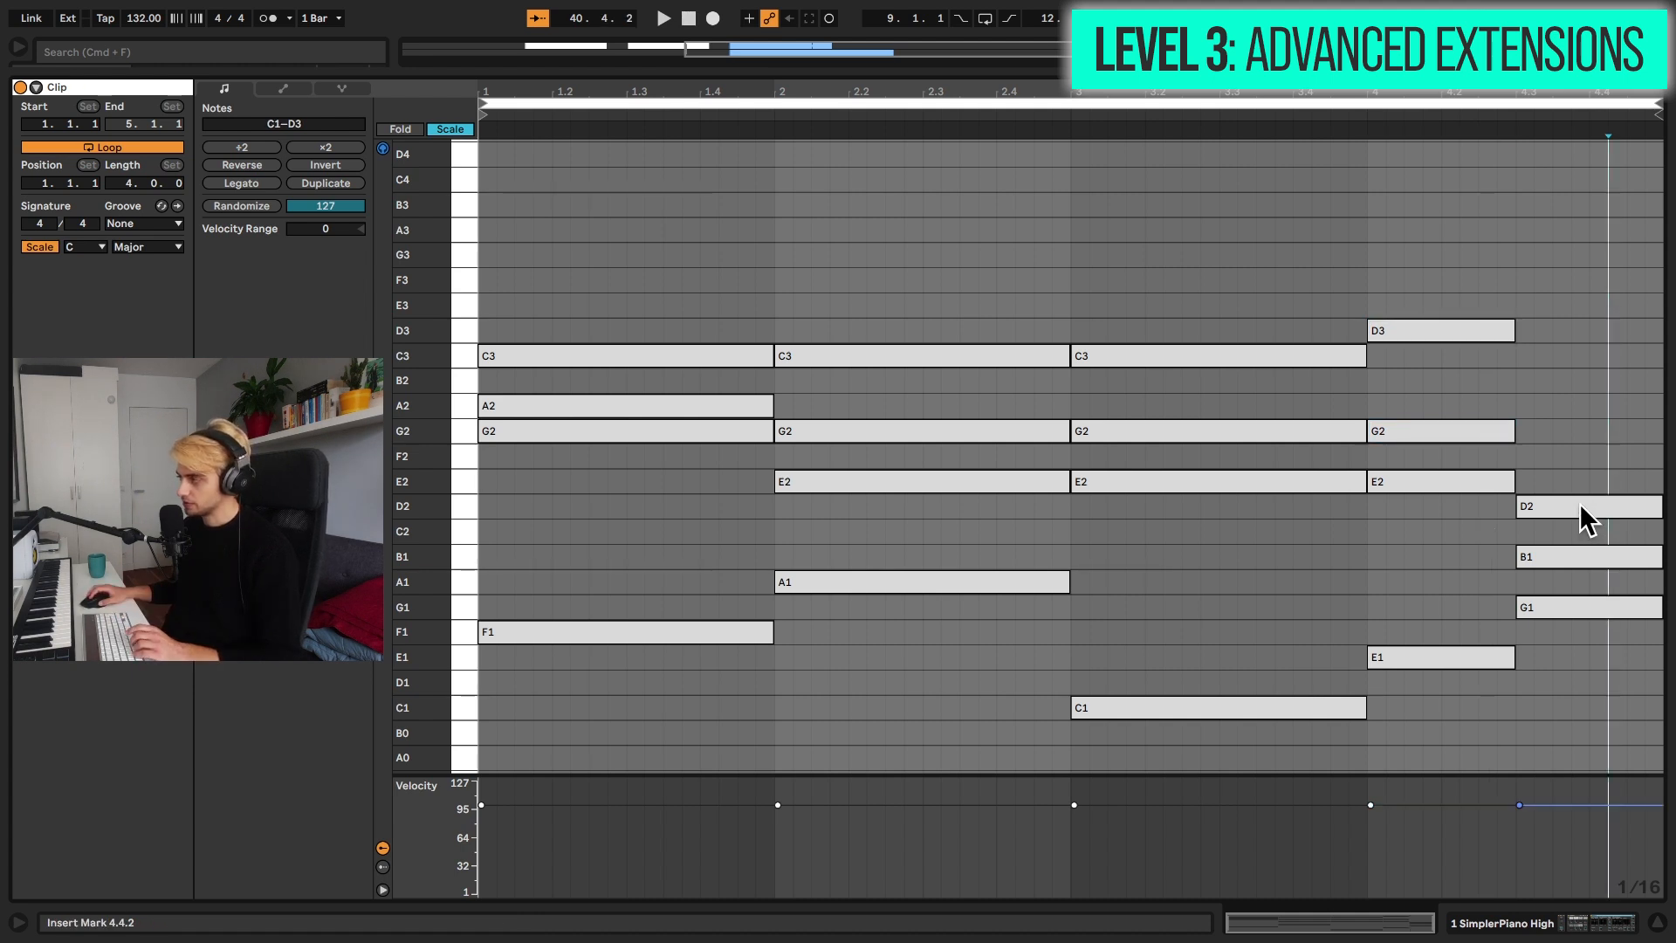
pyautogui.click(1579, 505)
pyautogui.moveTo(1579, 503)
pyautogui.mouseDown()
pyautogui.moveTo(1577, 485)
pyautogui.moveTo(1580, 531)
pyautogui.mouseUp()
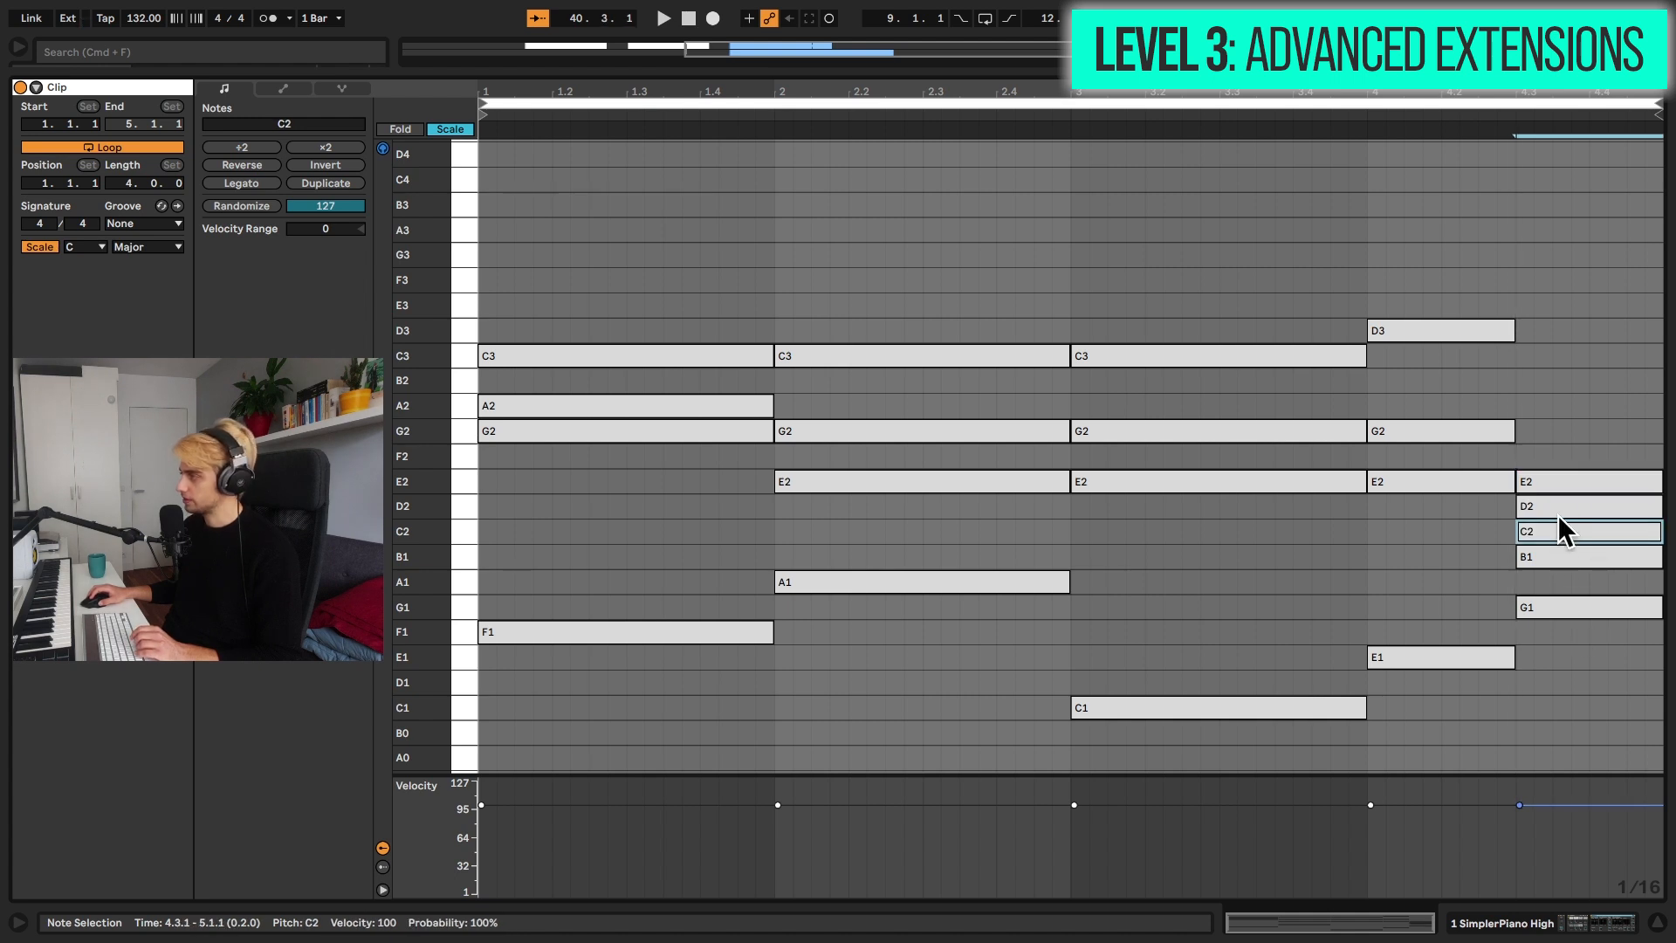
pyautogui.click(1557, 500)
pyautogui.press('Delete')
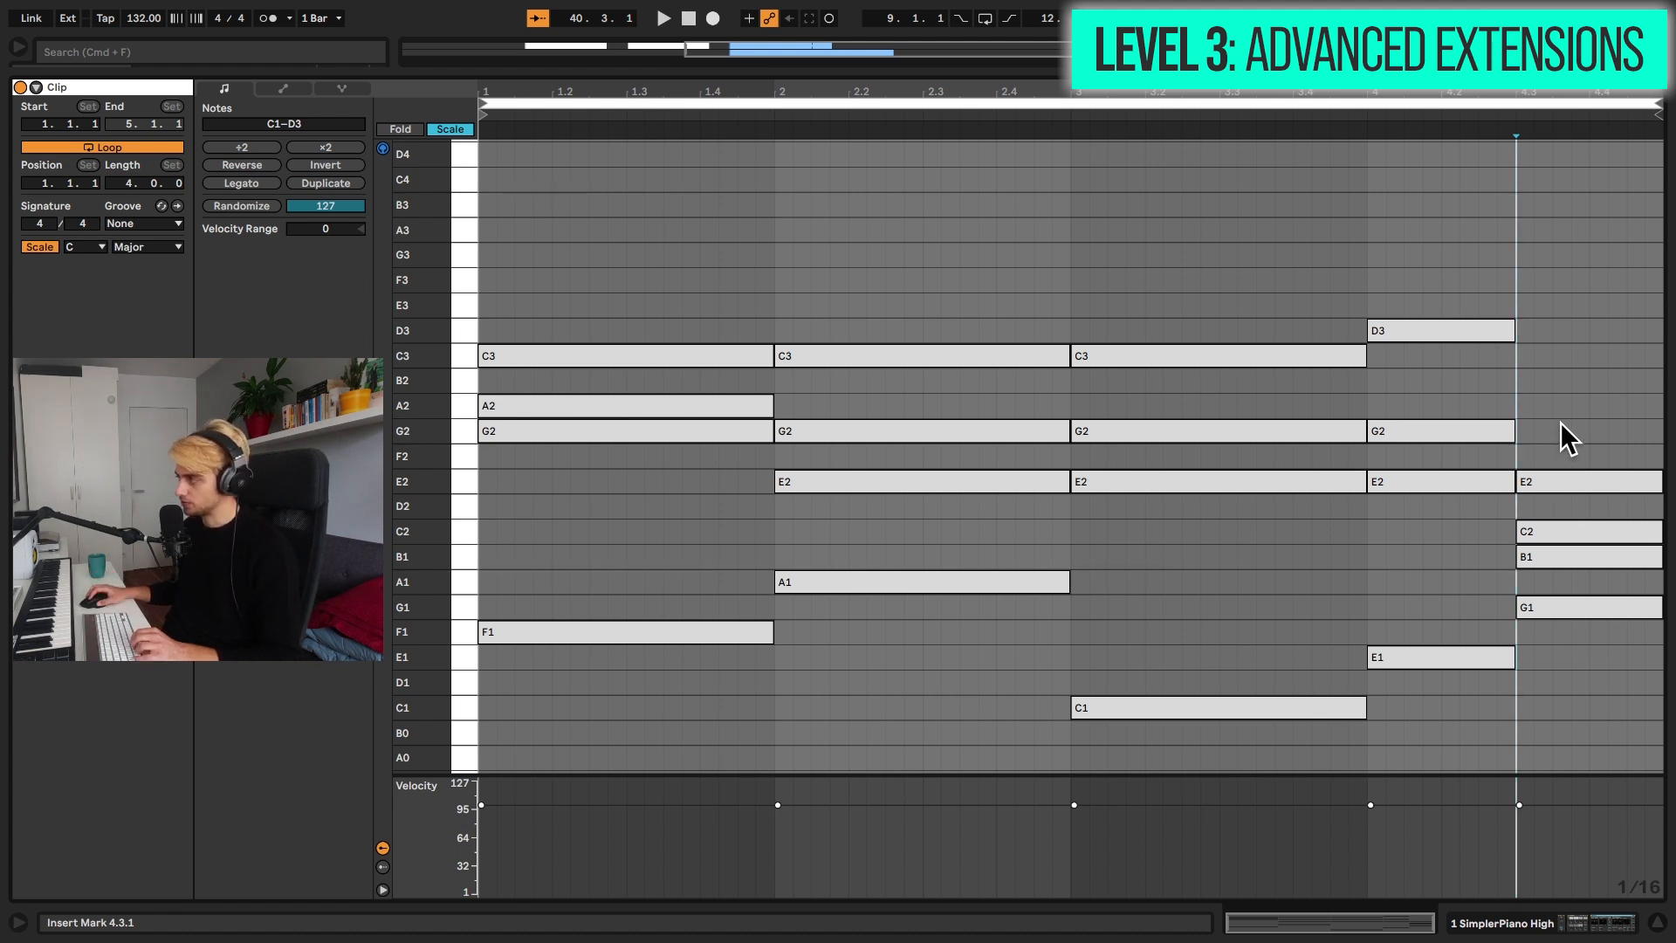
# Raise the C2, E2 and B1 notes of bar 4's second chord one octave and play back the progression.
pyautogui.moveTo(1559, 418); pyautogui.dragTo(1550, 526)
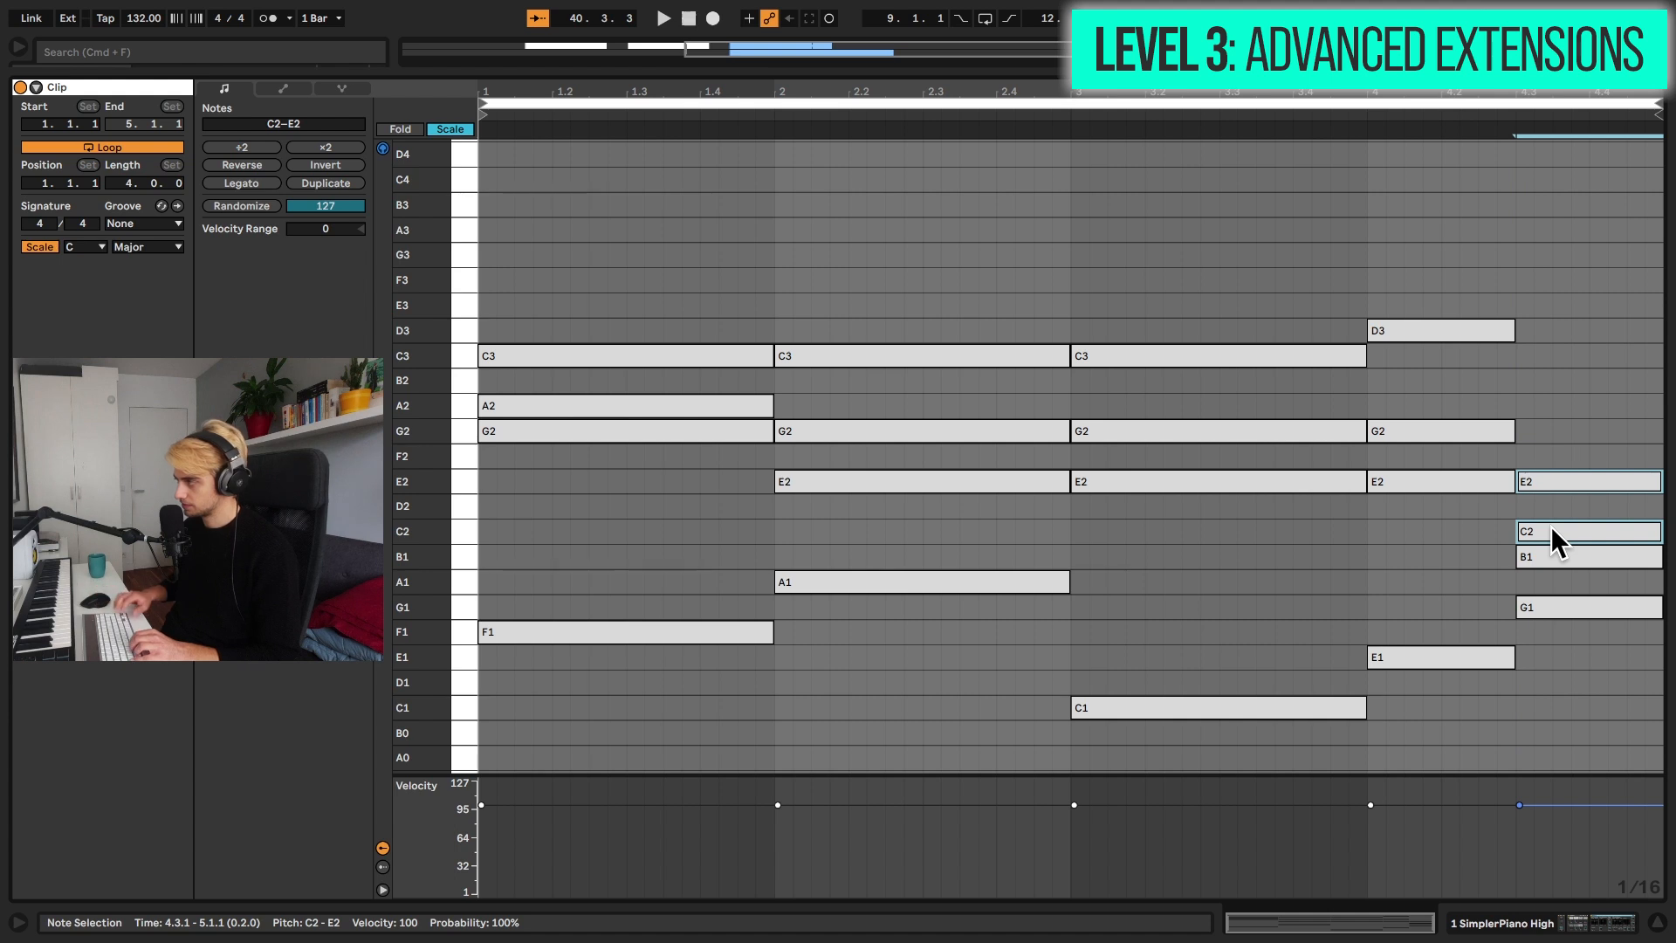
pyautogui.hotkey('shift', 'Up')
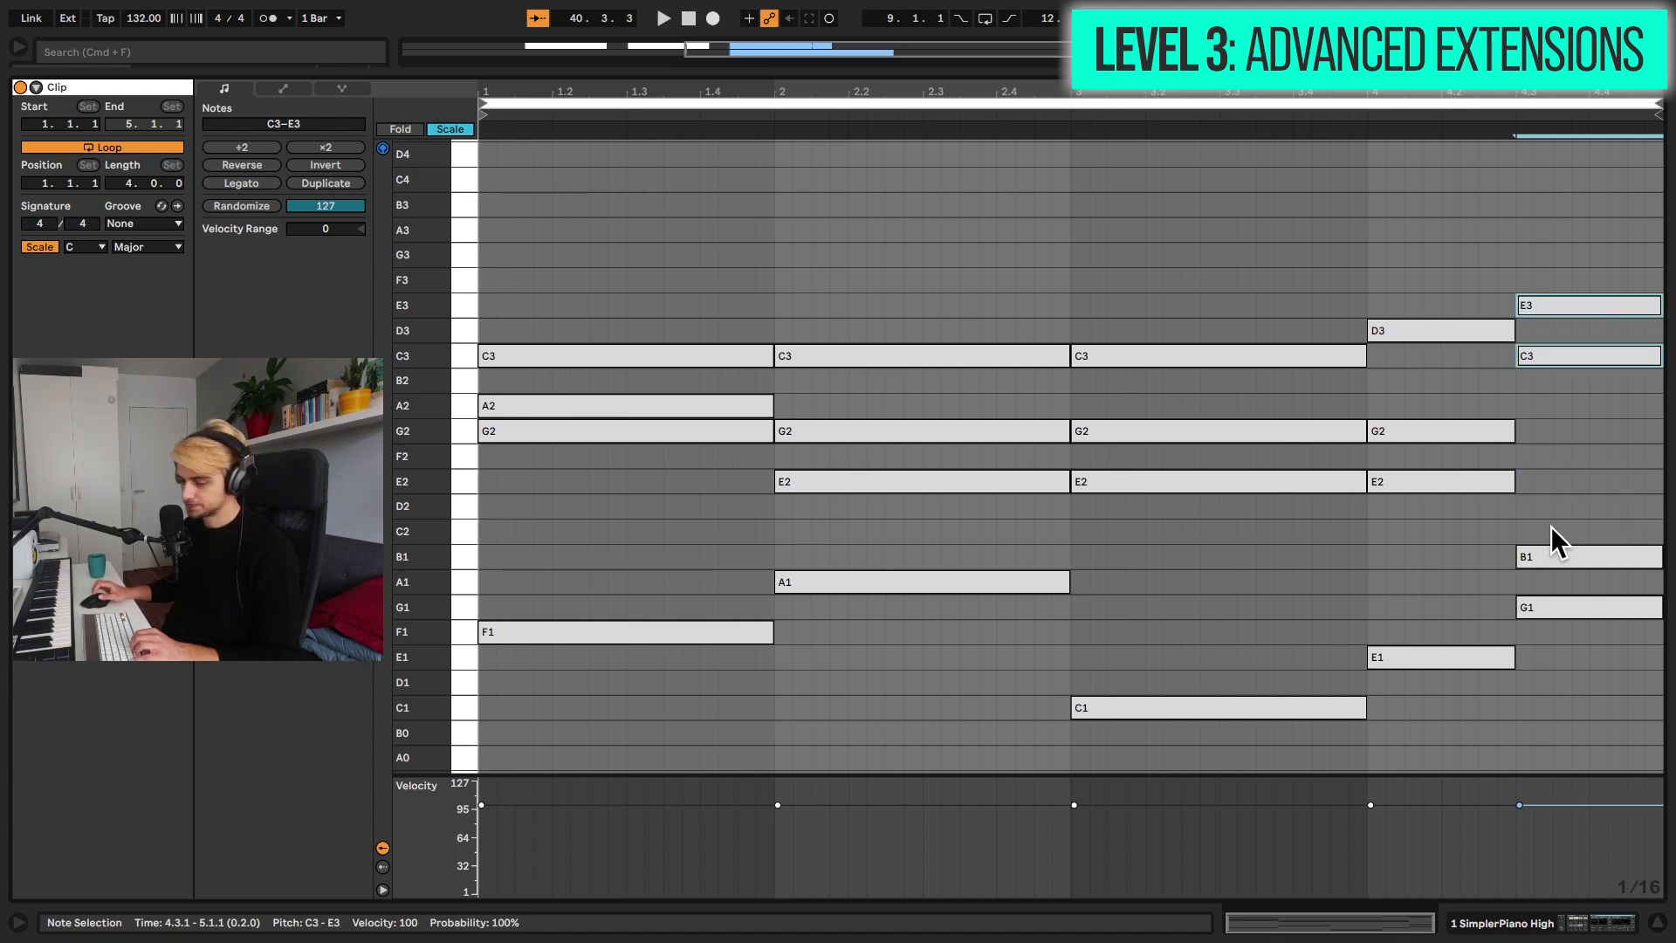
pyautogui.click(1556, 558)
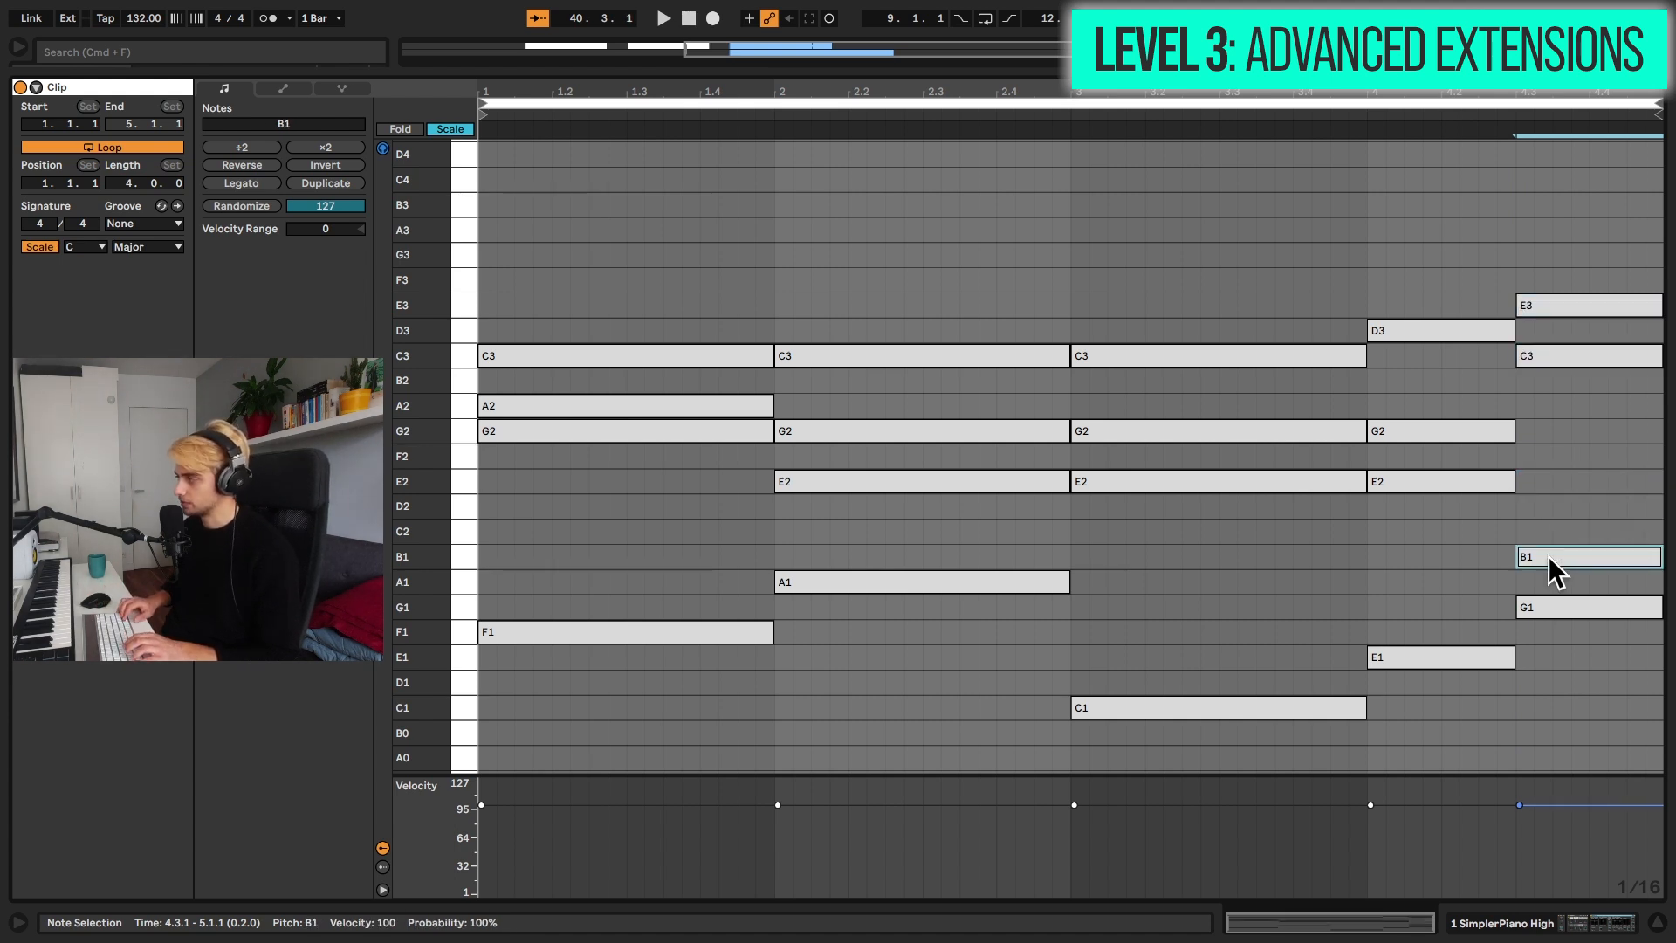
pyautogui.hotkey('shift', 'Up')
pyautogui.press('space')
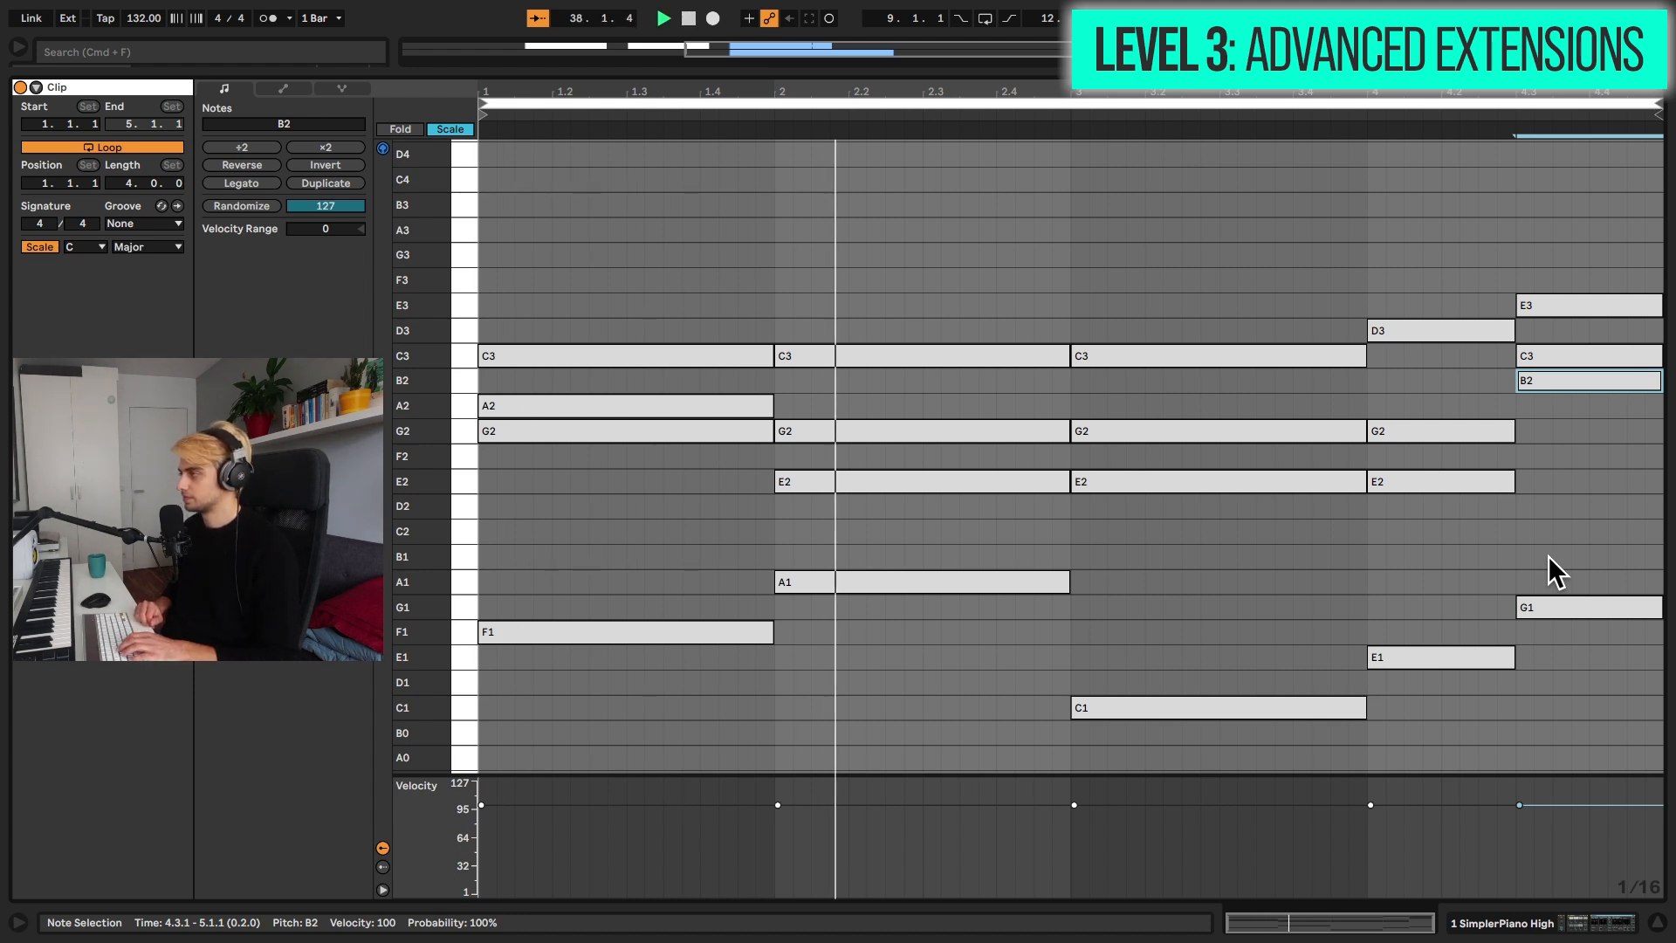
# Loop the four-bar piano clip at bar 37 in the arrangement and return to its notes.
pyautogui.hotkey('shift', 'Tab')
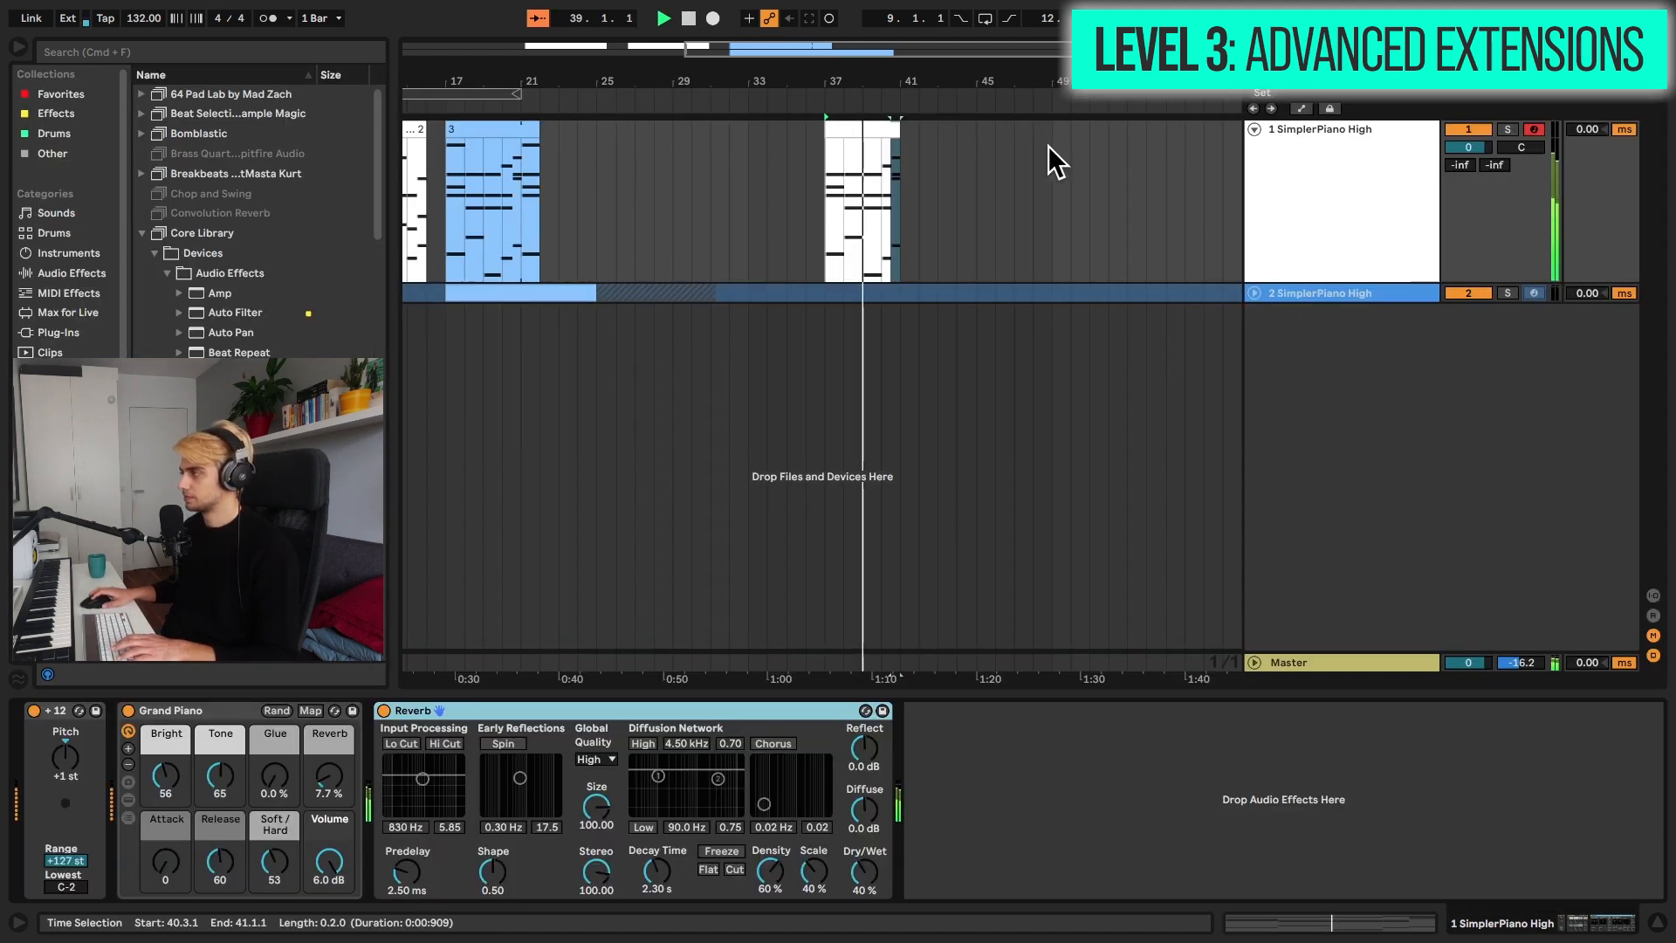
pyautogui.click(868, 131)
pyautogui.press('super+l')
pyautogui.hotkey('shift', 'Tab')
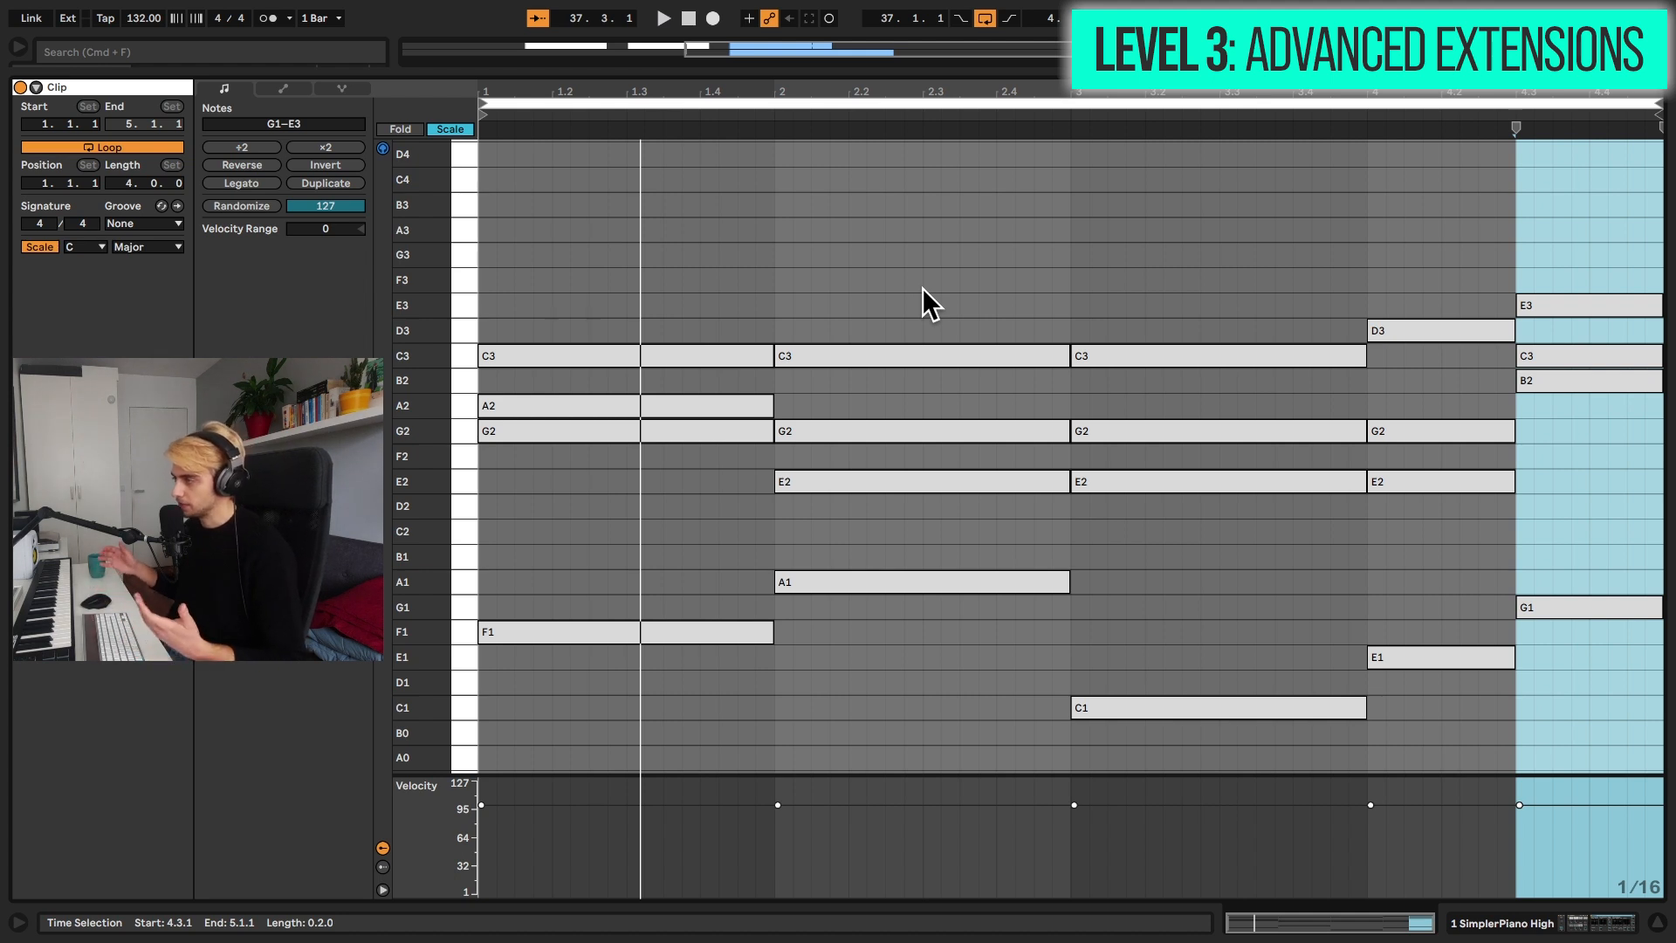
# Raise bar 1's G2 note one octave to G3 and play back the looped progression.
pyautogui.click(574, 431)
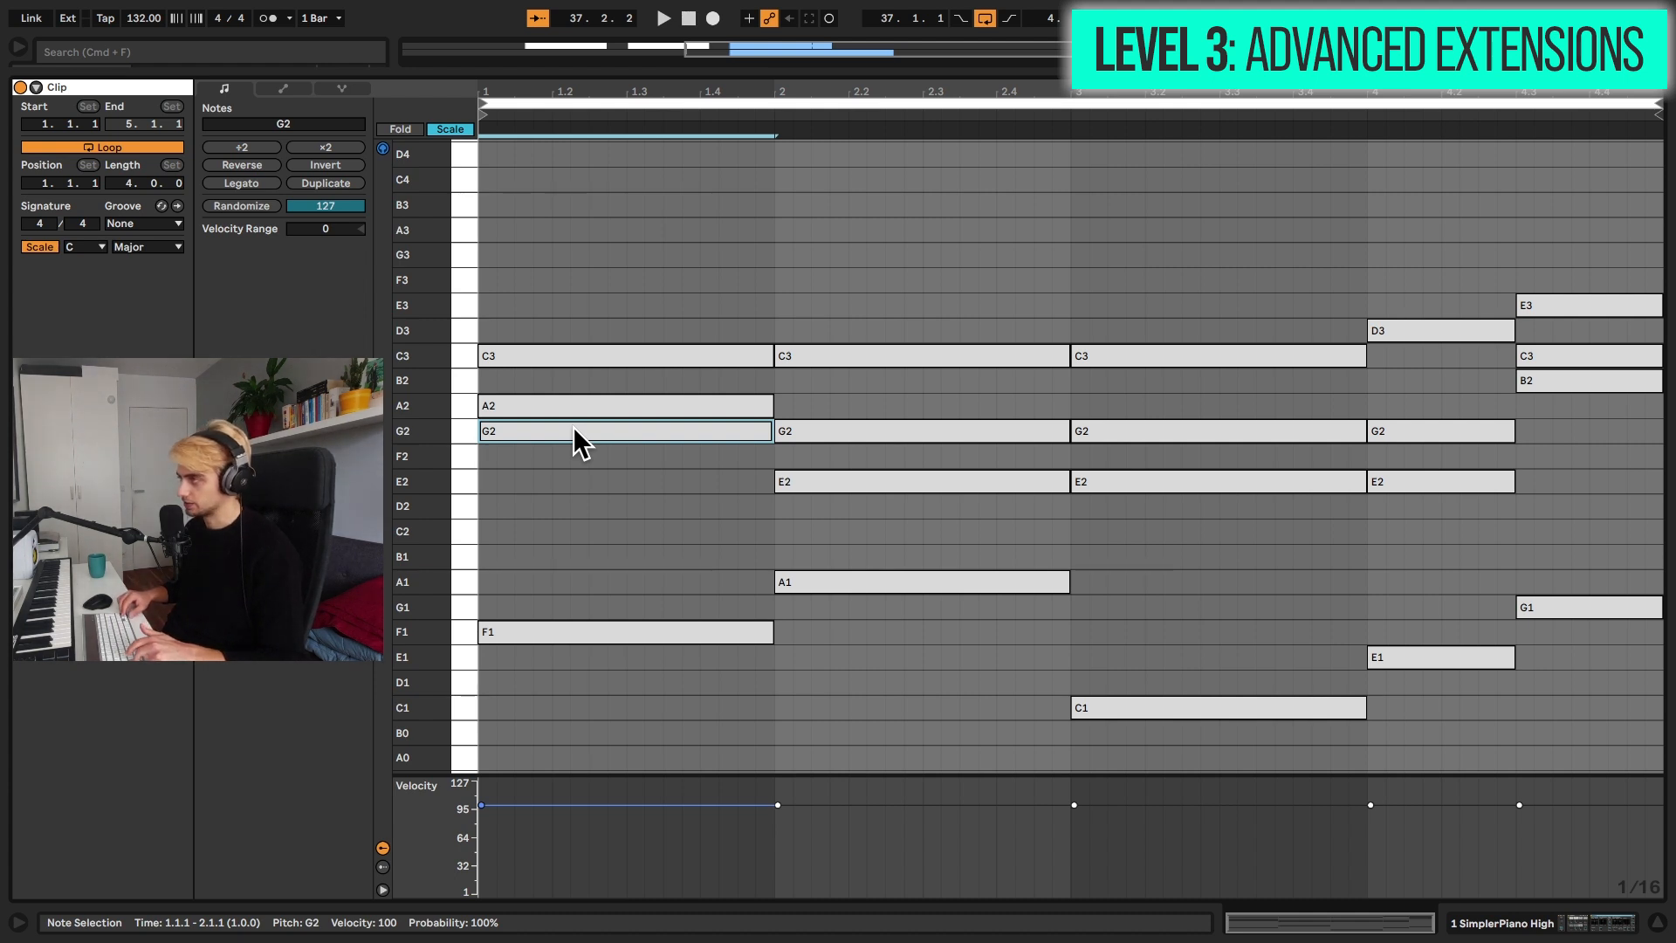
pyautogui.hotkey('shift', 'Up')
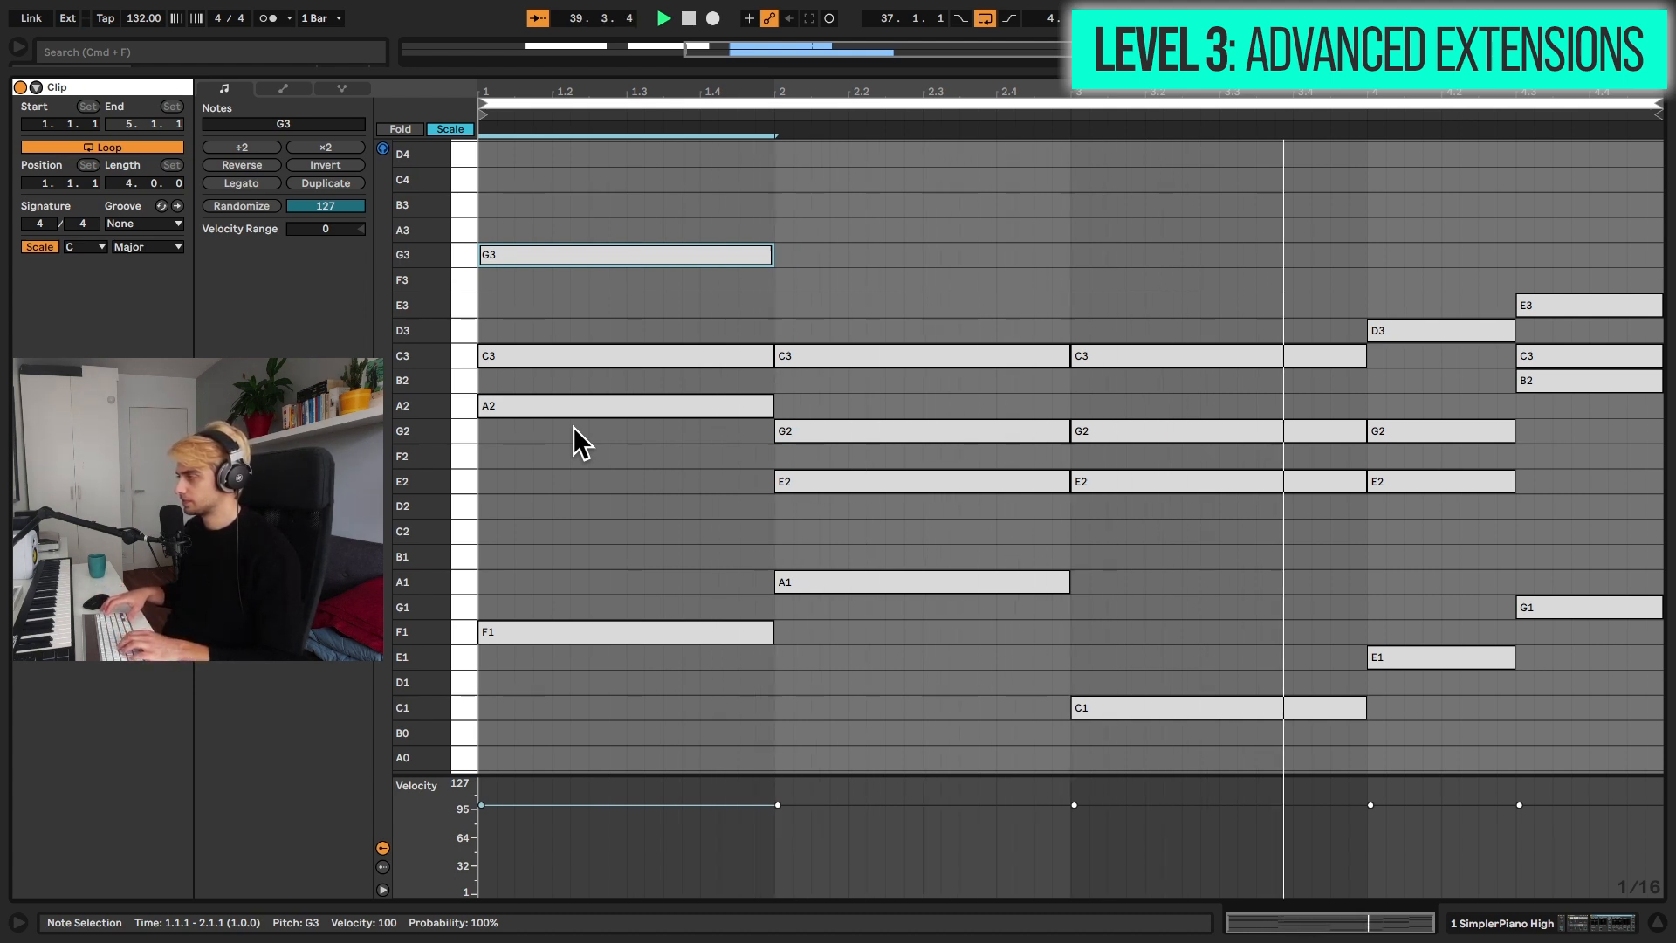
pyautogui.press('space')
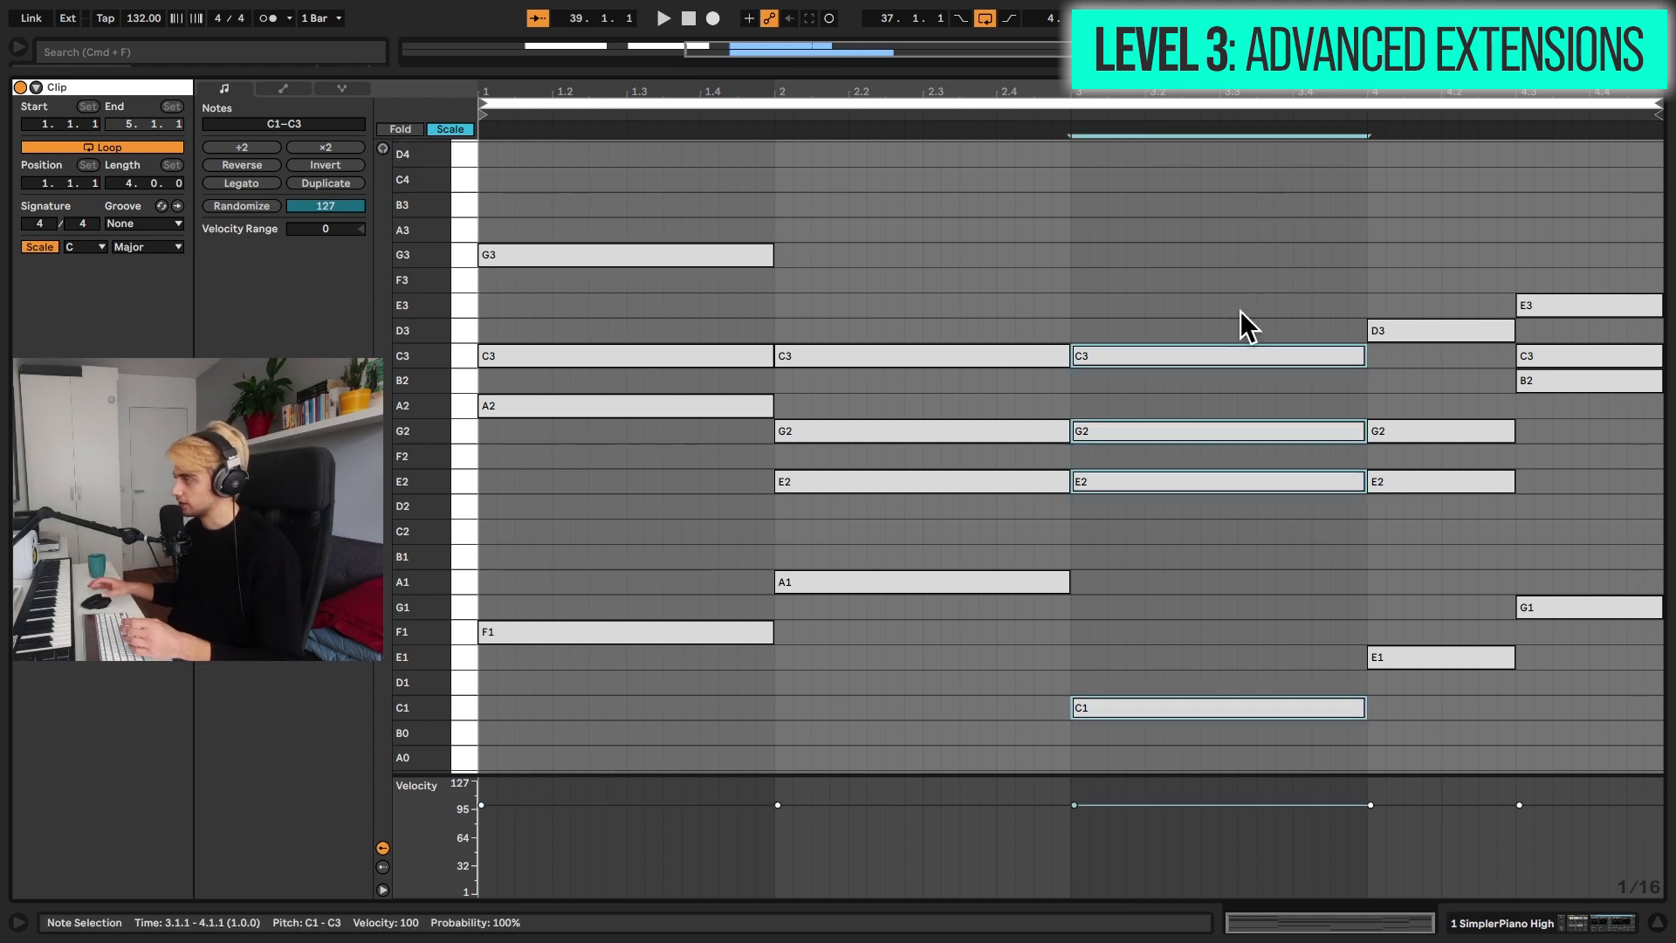
# Shorten bar 3's chord to end at 3.4.3, extend bar 4's first chord back to start there, and play the loop.
pyautogui.moveTo(1250, 196); pyautogui.dragTo(1224, 801)
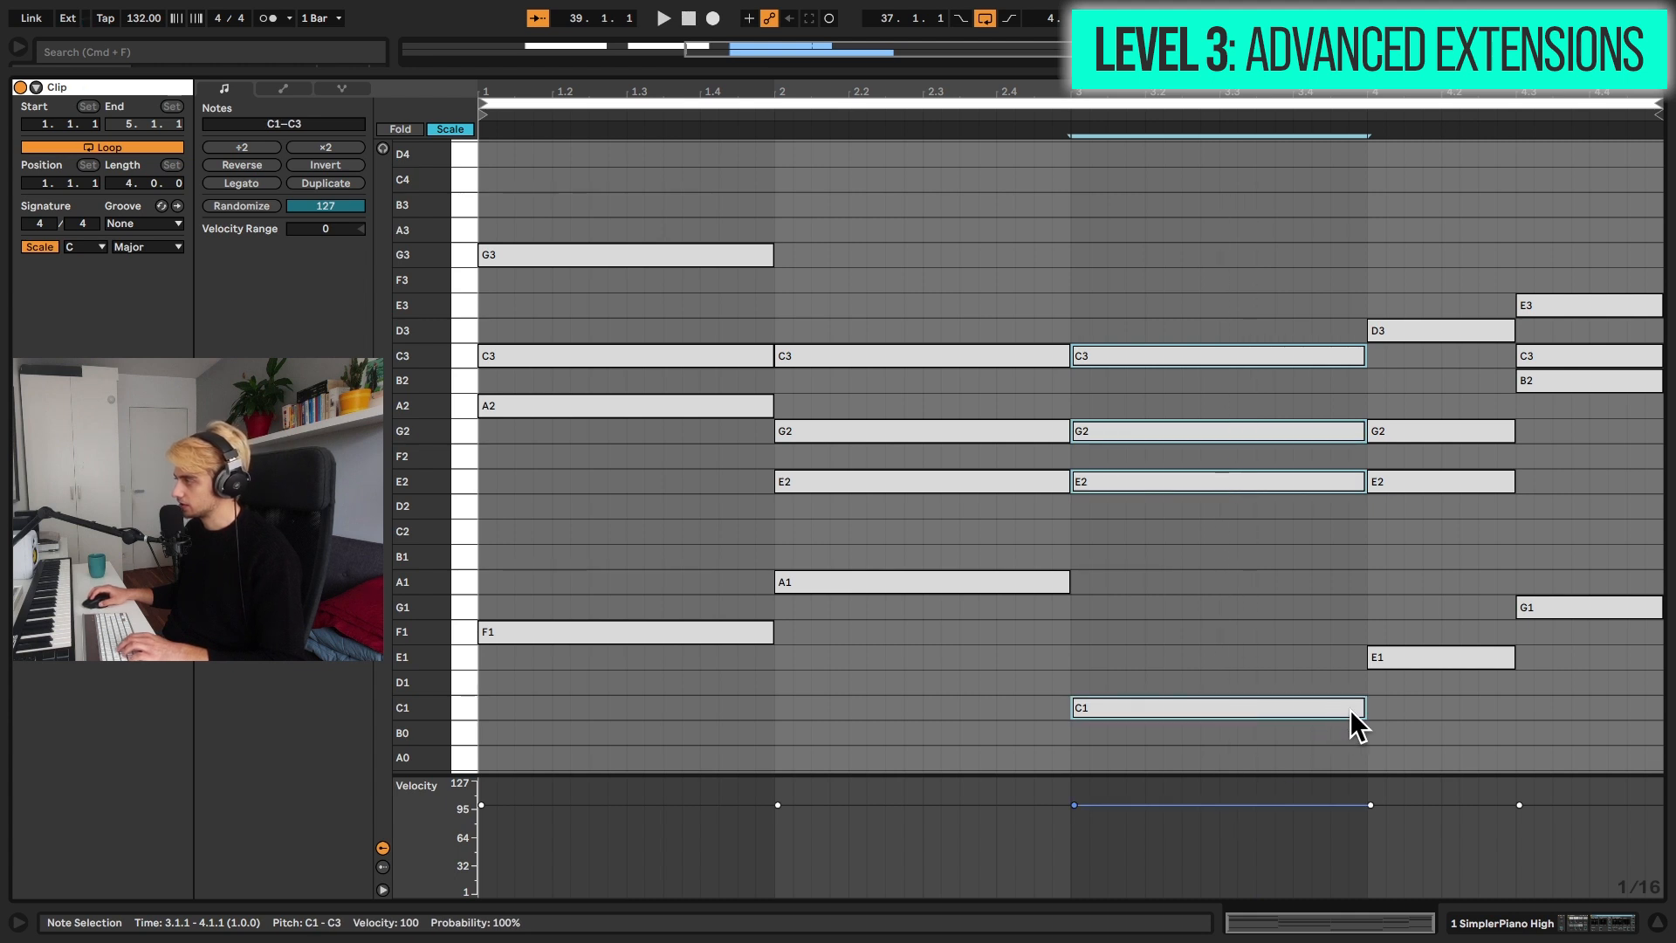
pyautogui.moveTo(1359, 707); pyautogui.dragTo(1330, 706)
pyautogui.moveTo(1438, 206); pyautogui.dragTo(1381, 834)
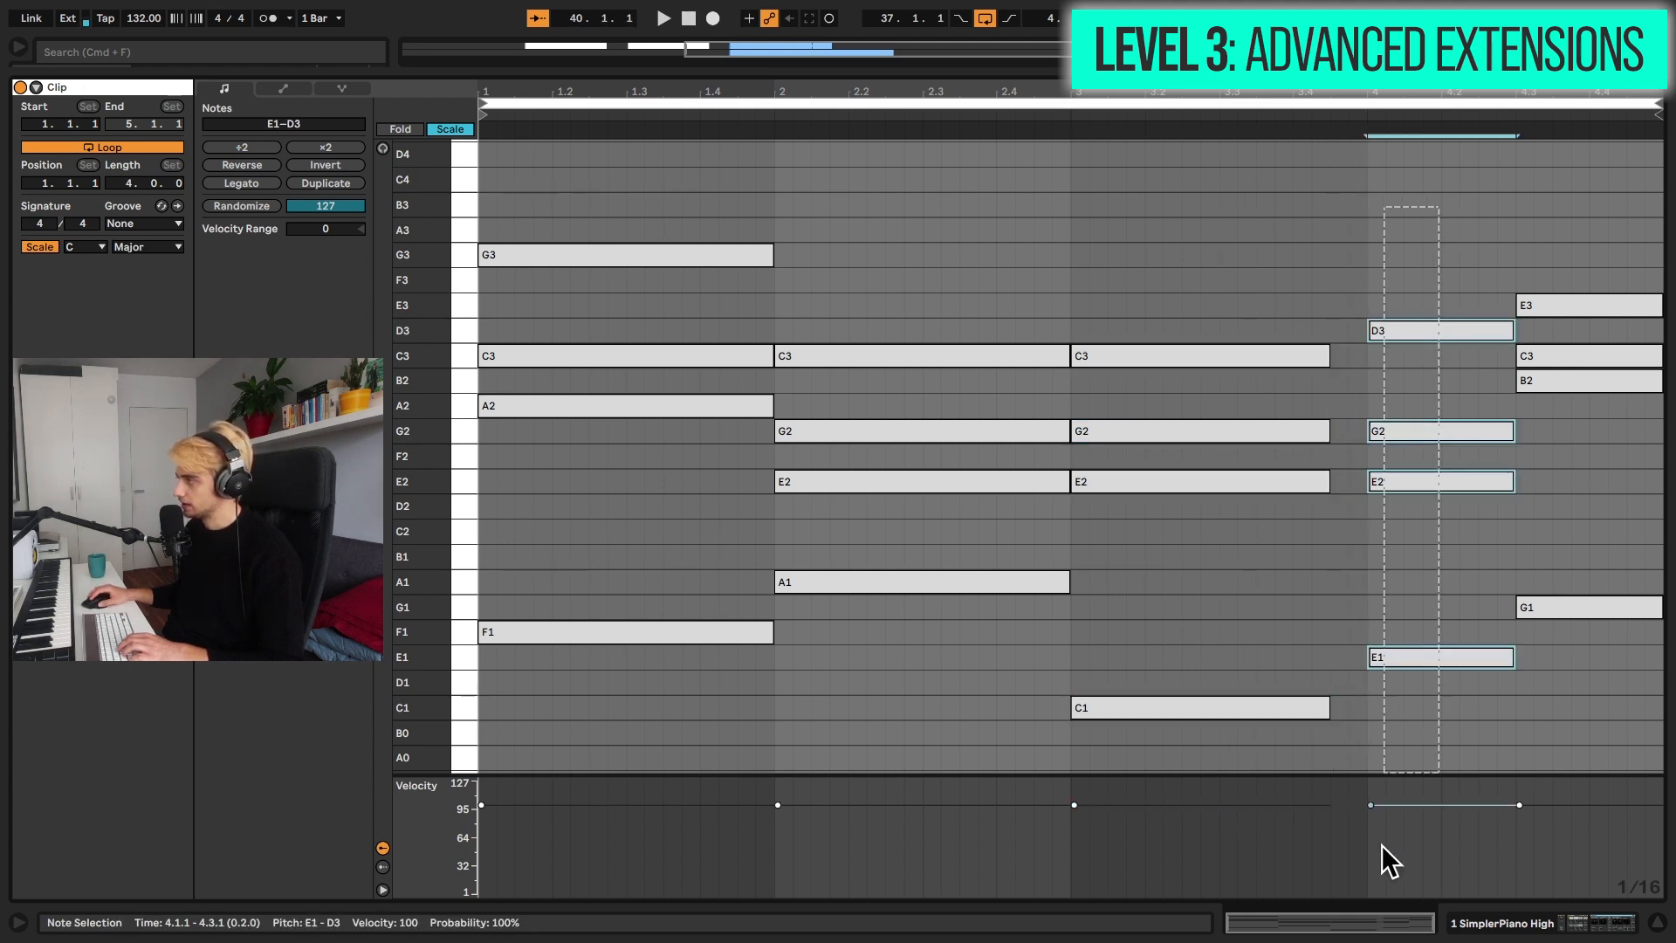
pyautogui.moveTo(1367, 656); pyautogui.dragTo(1330, 656)
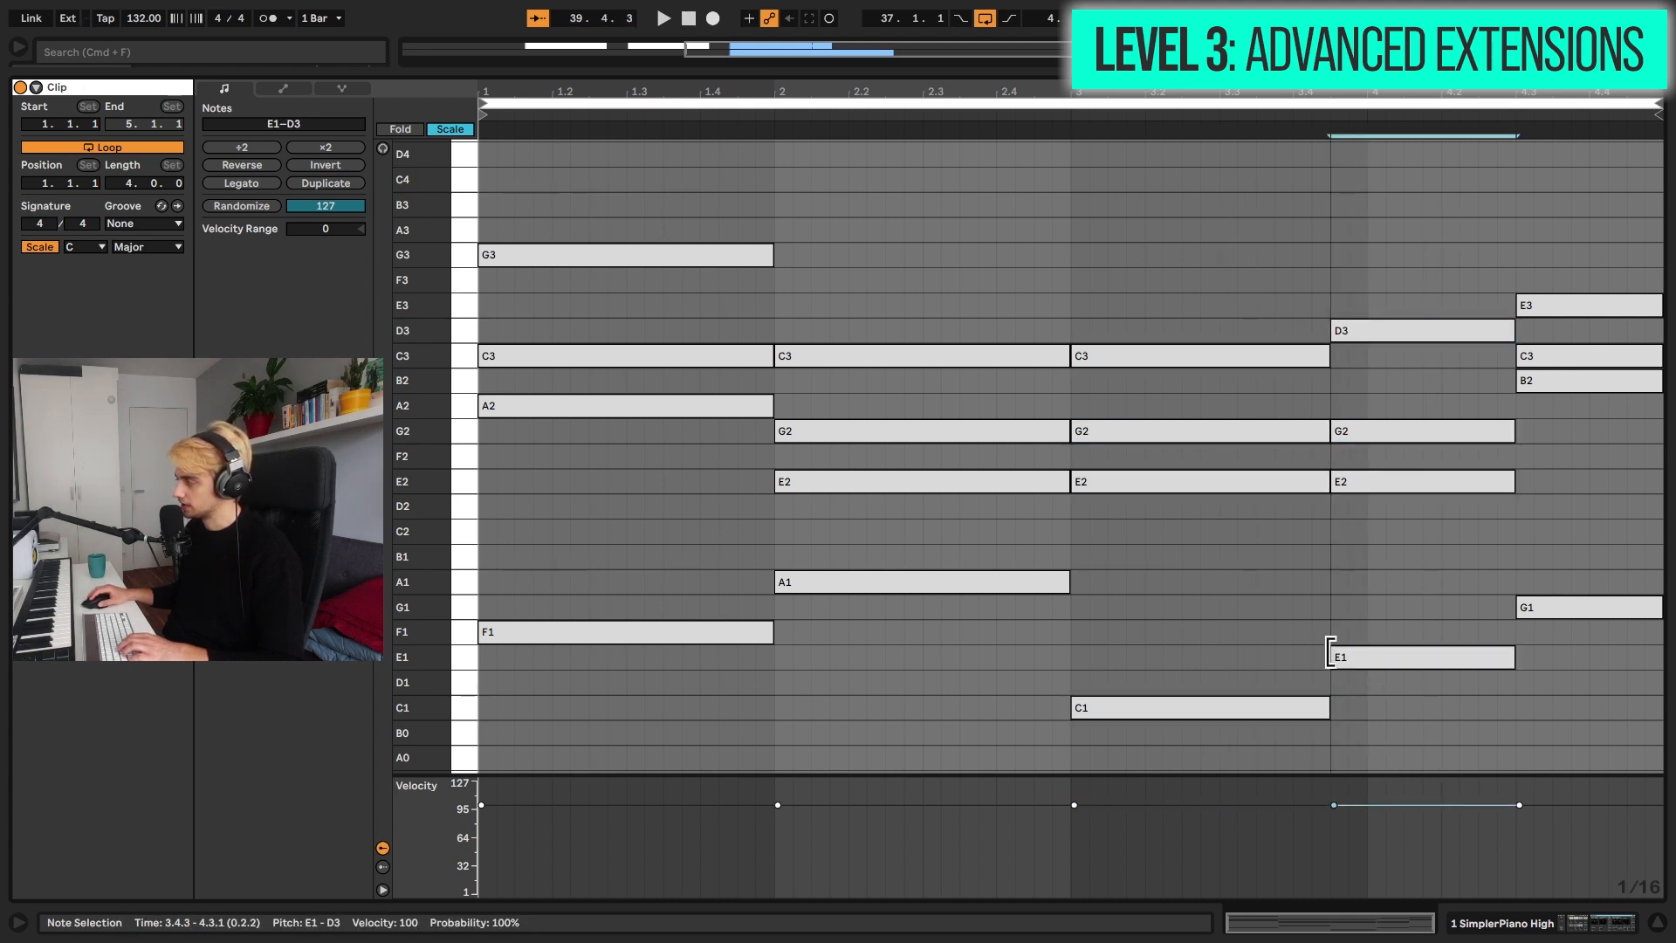
pyautogui.click(263, 18)
pyautogui.press('space')
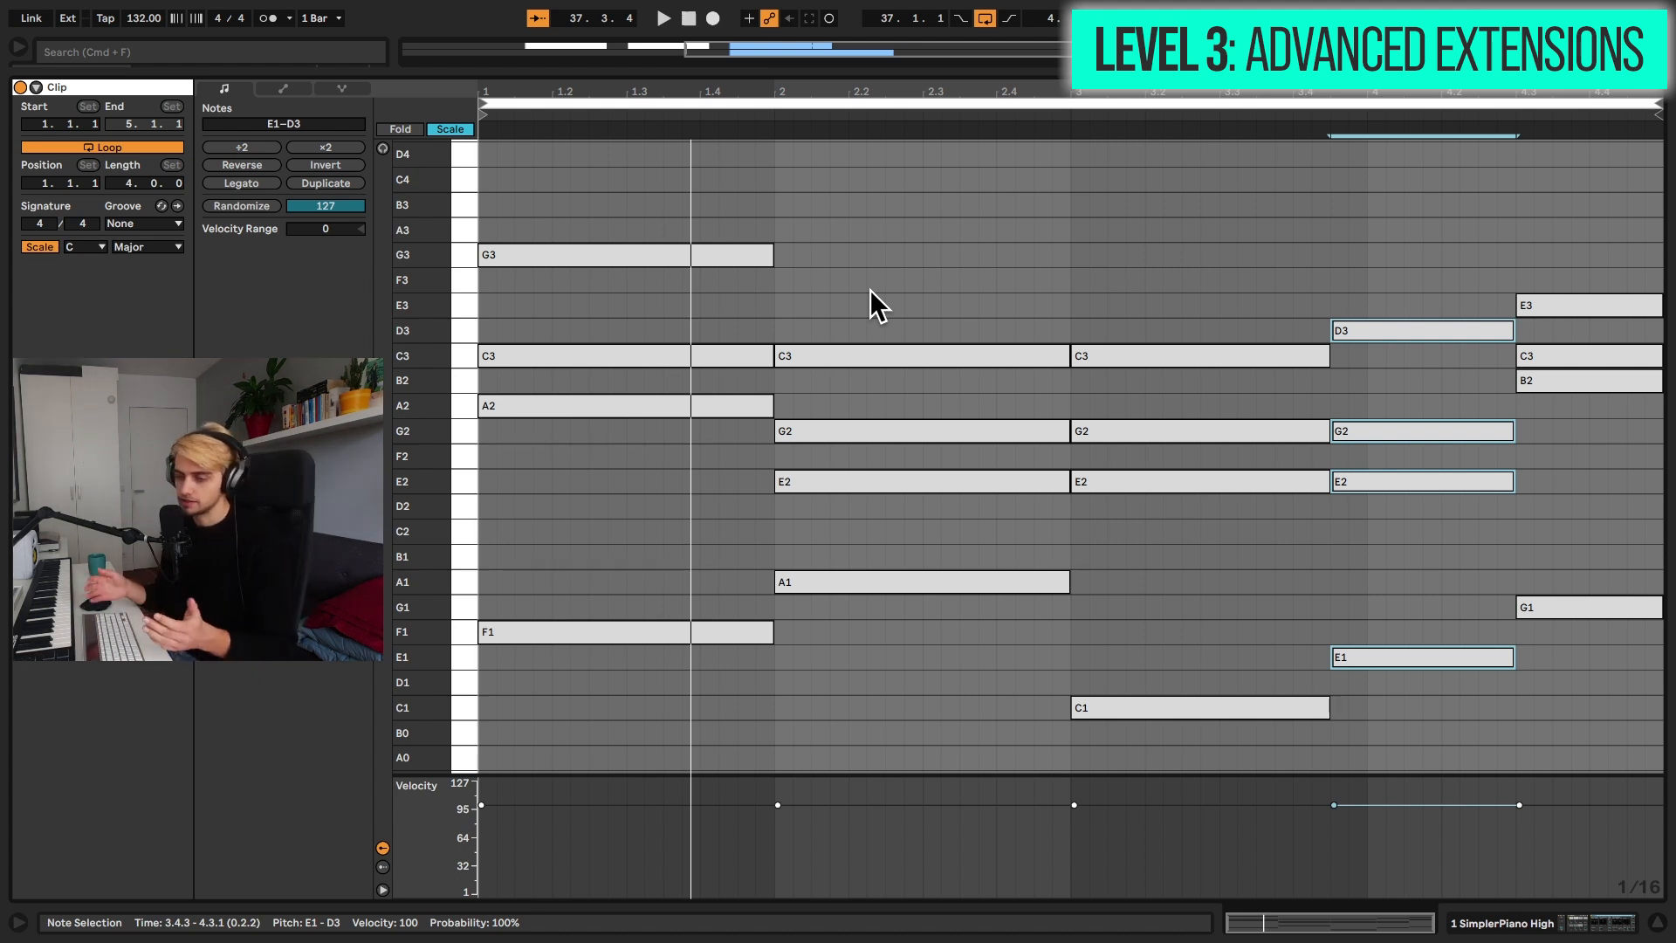
# Unfreeze the second SimplerPiano High track in the arrangement and unfold it.
pyautogui.hotkey('shift', 'Tab')
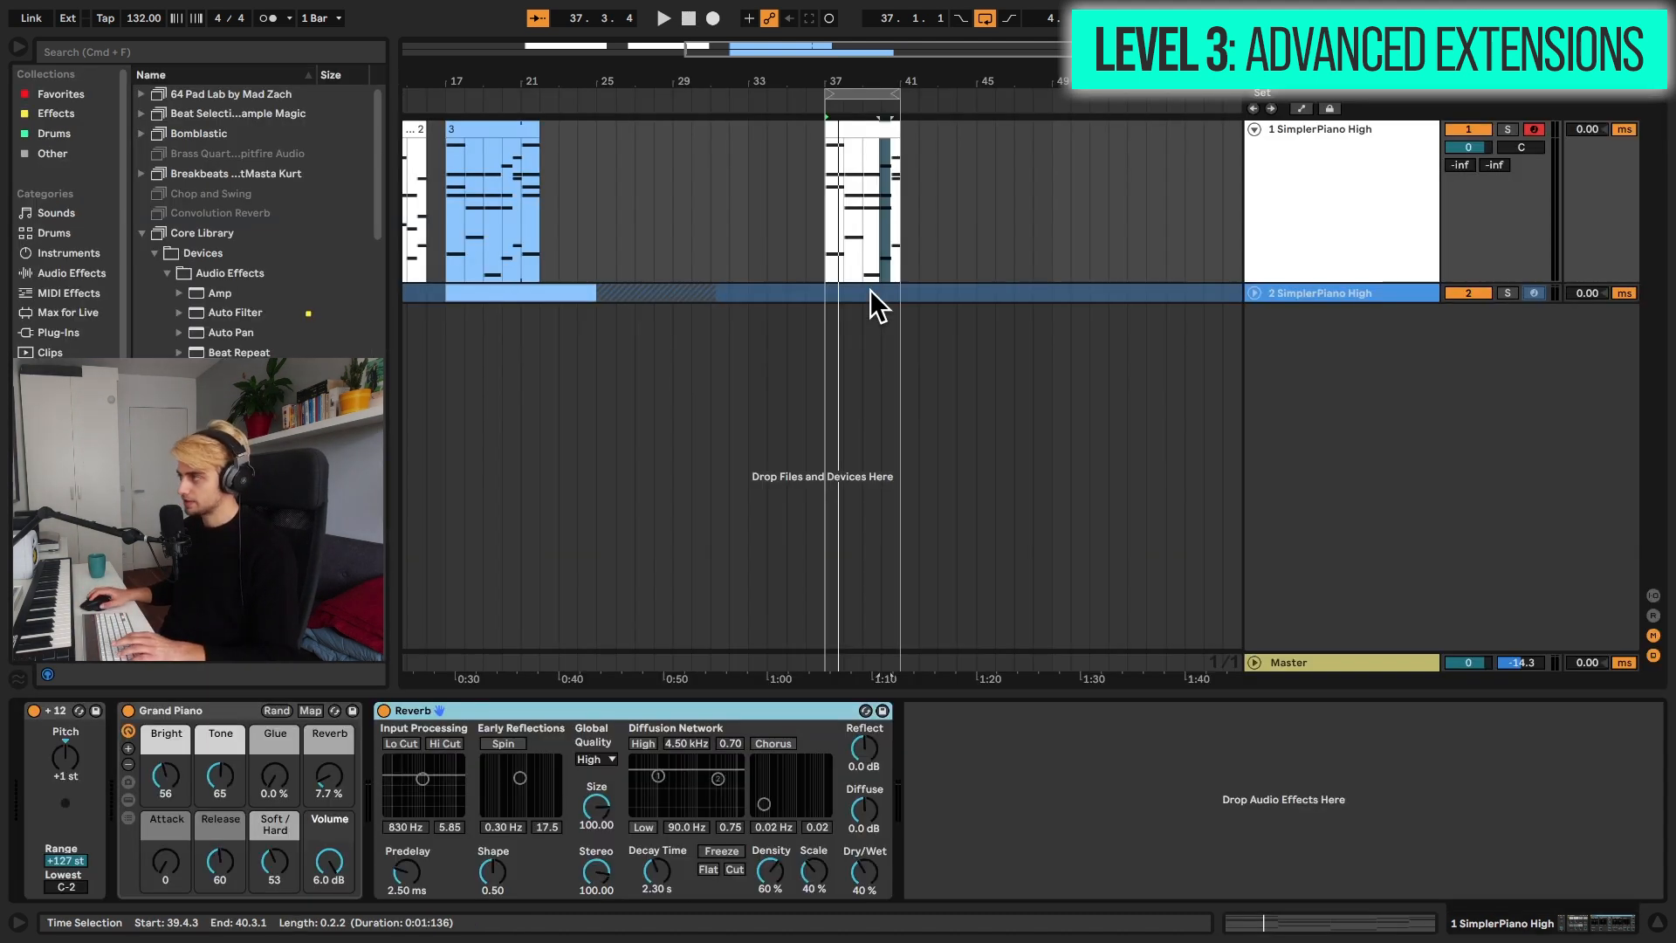
pyautogui.rightClick(1360, 290)
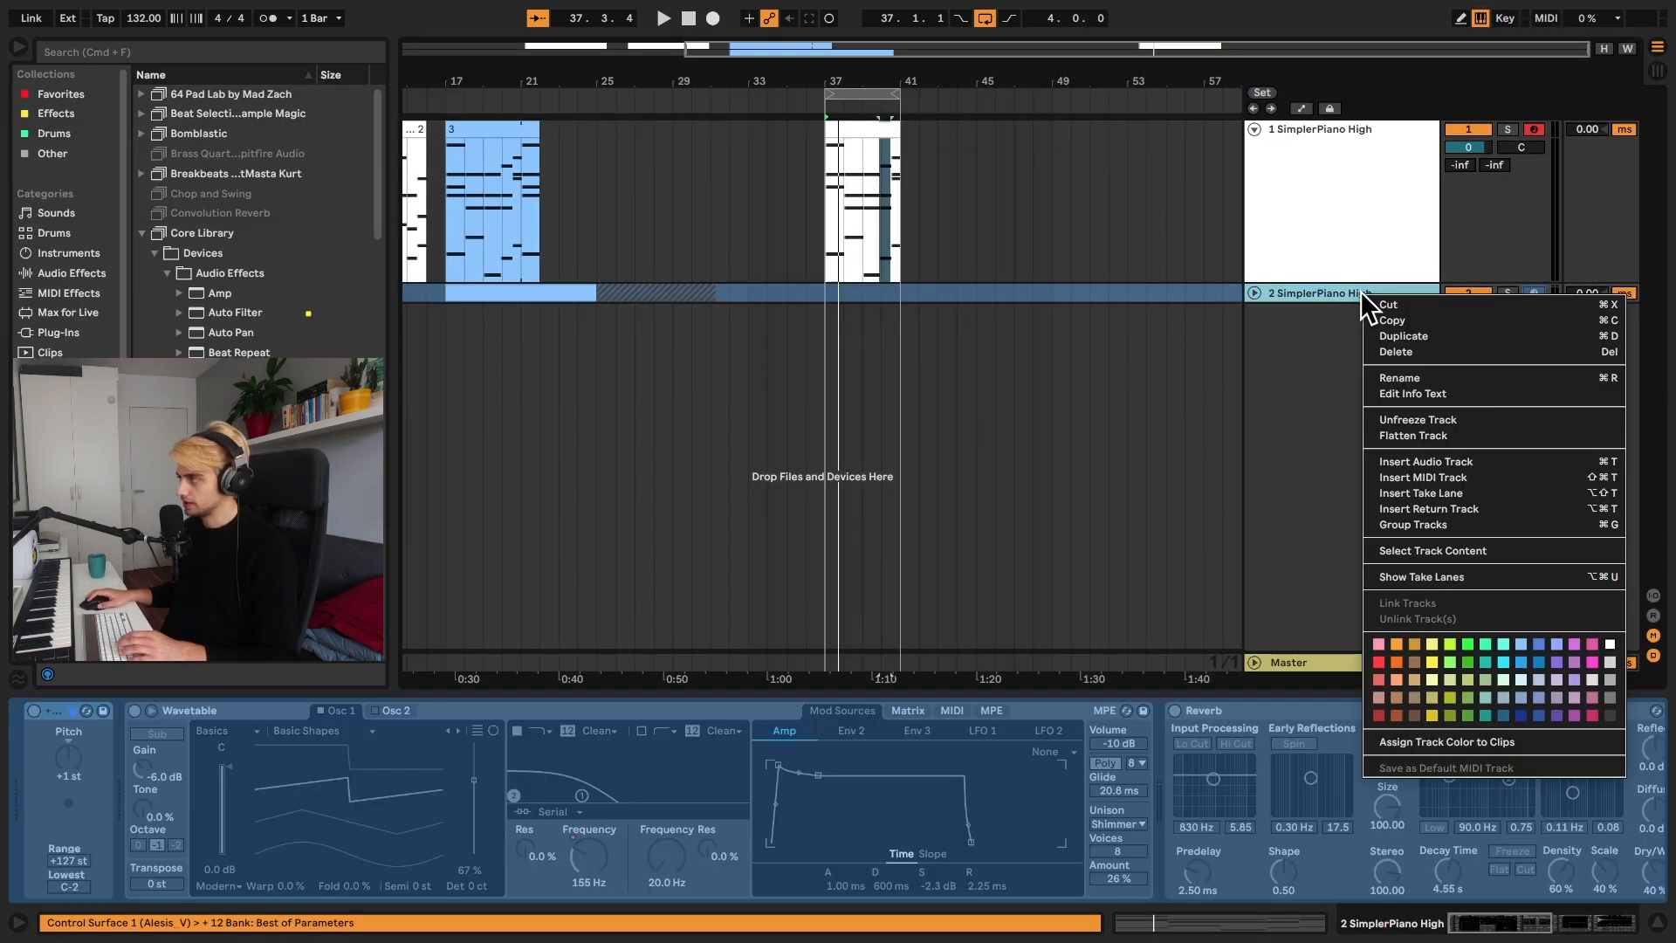
pyautogui.click(1416, 422)
pyautogui.click(1254, 294)
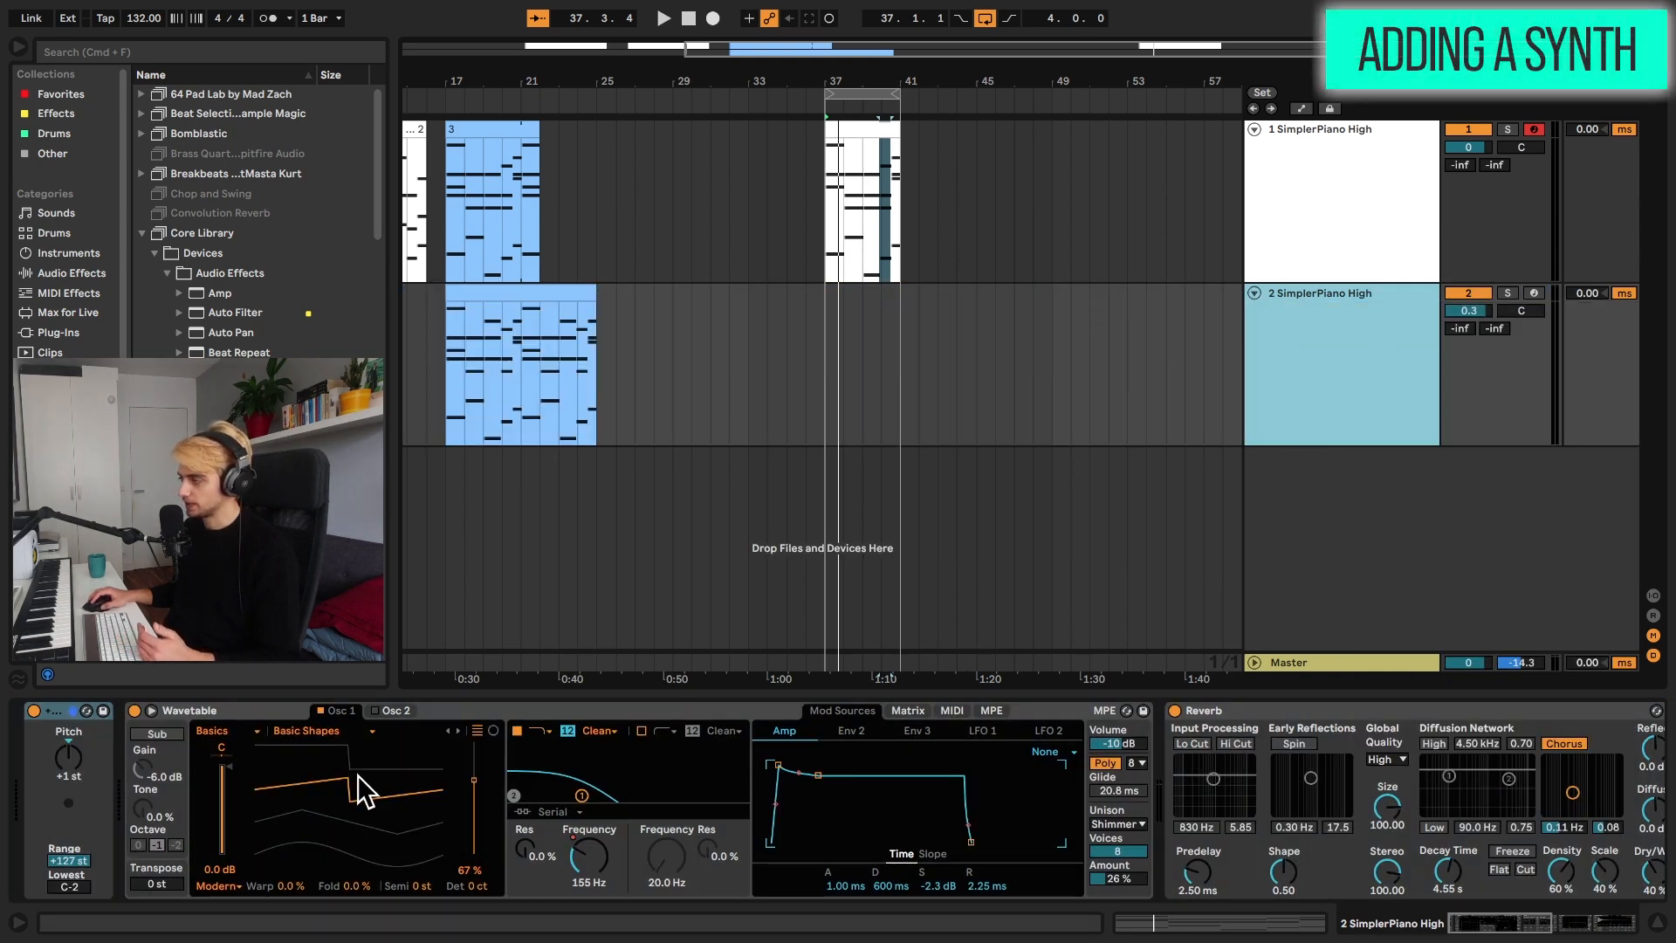
# Arm the second track, raise Wavetable's filter frequency to 2.27 kHz and collapse the pitch device.
pyautogui.click(1534, 294)
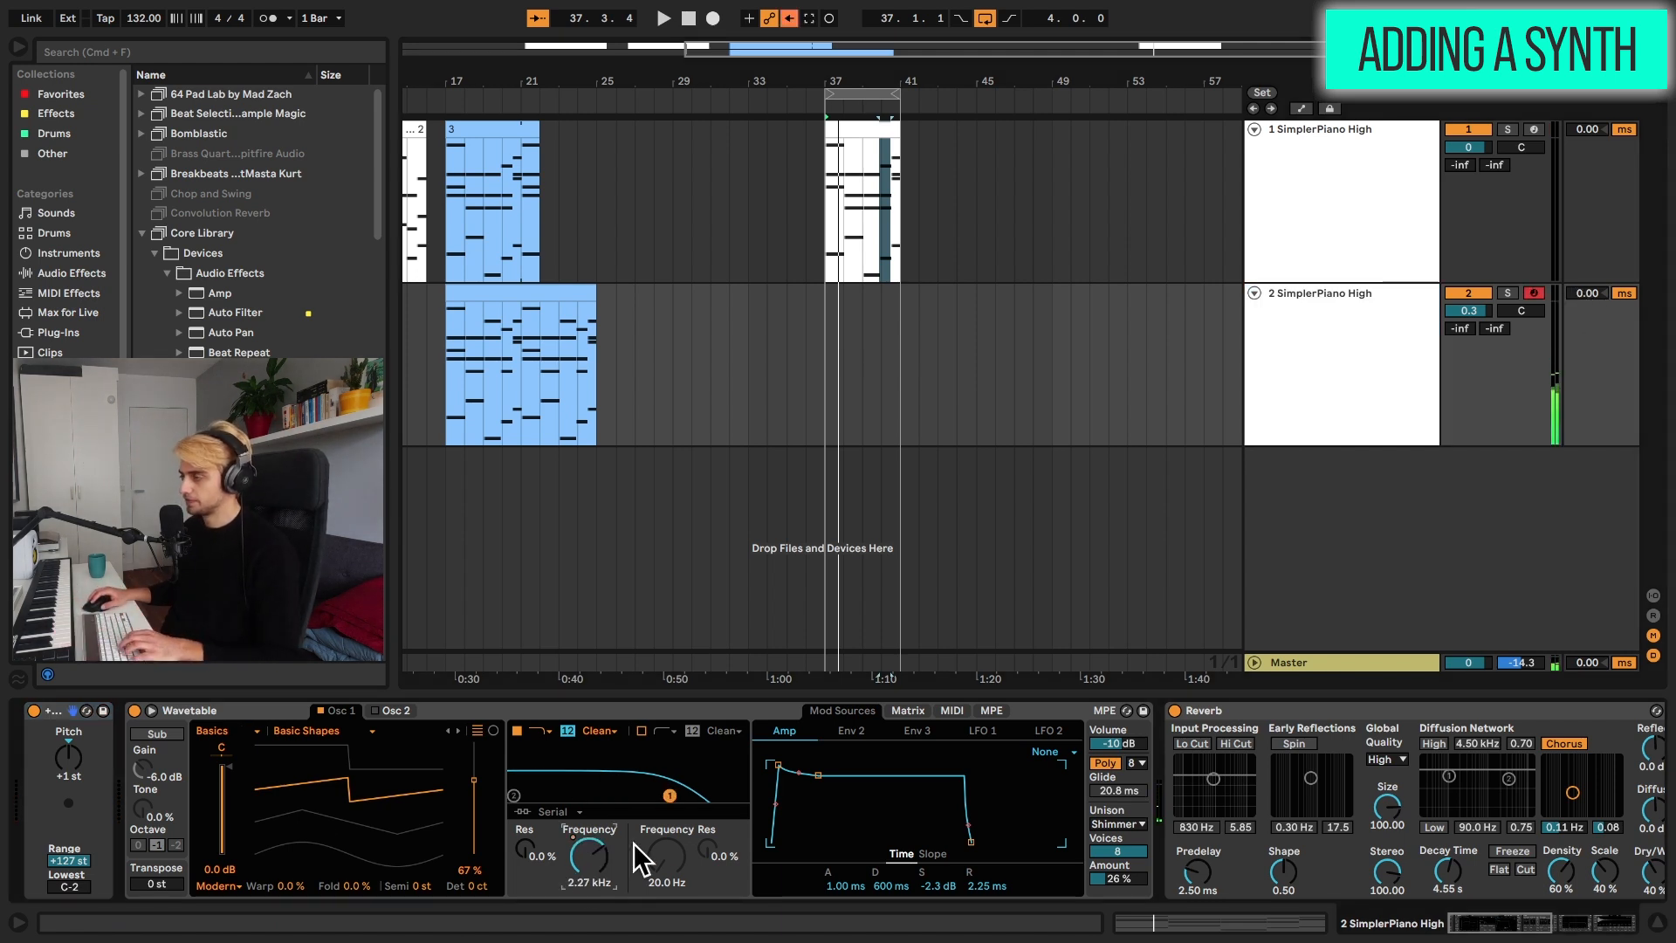
pyautogui.doubleClick(55, 709)
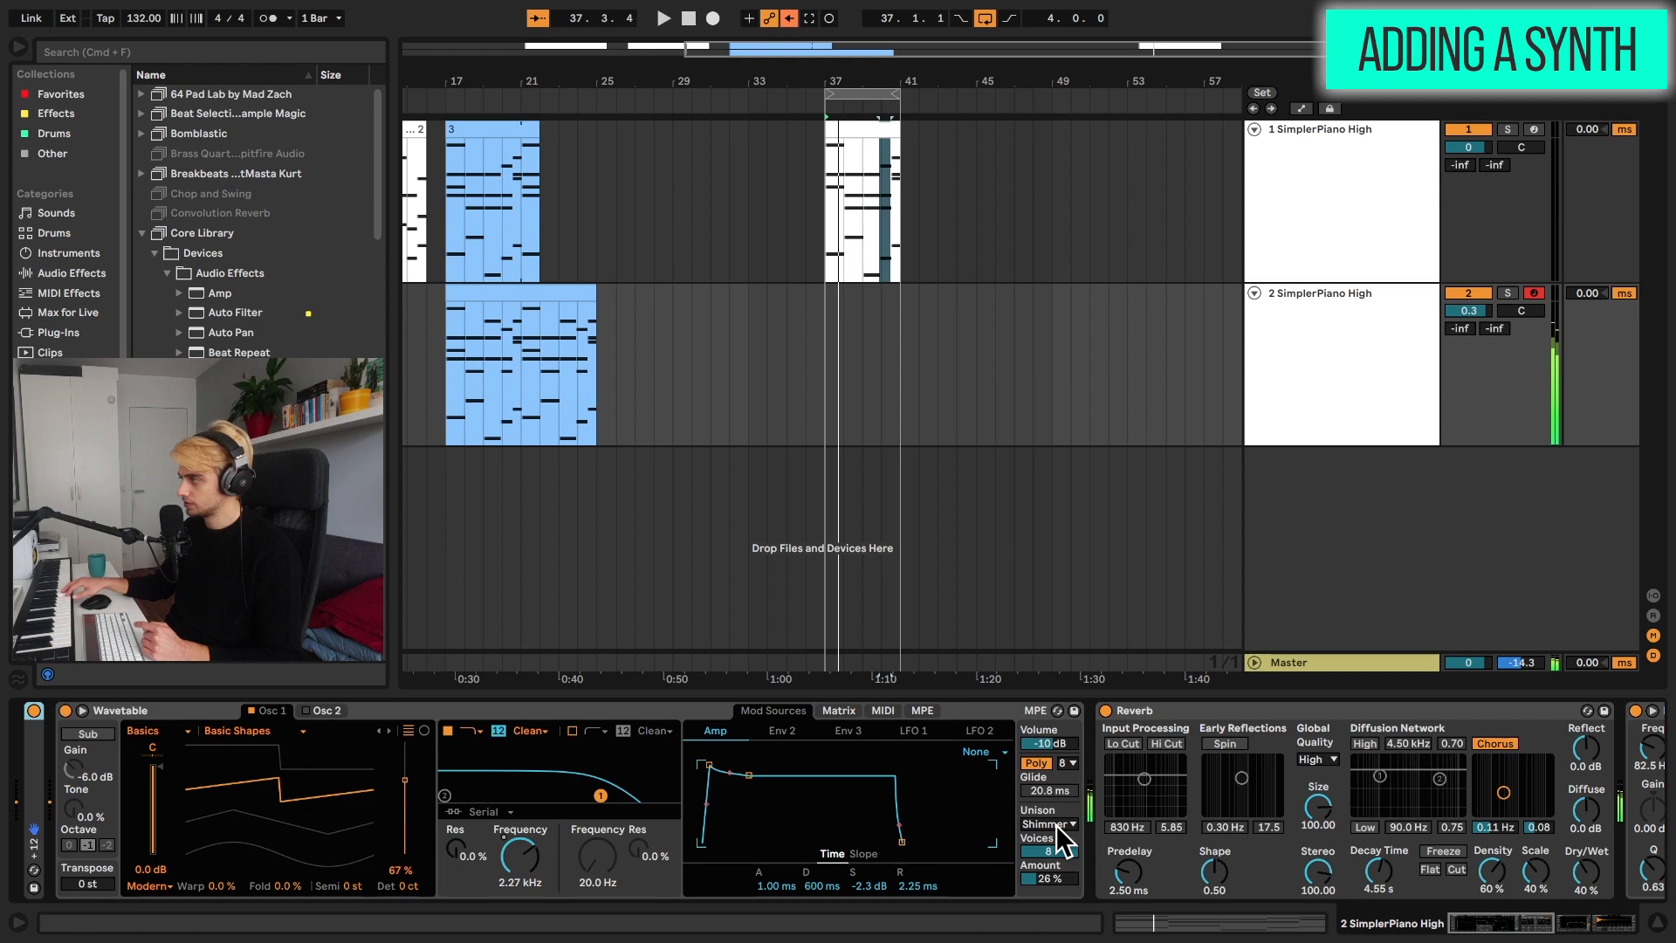
# Turn off the Reverb, EQ Eight and Large Octave Shimmer effects on the synth track.
pyautogui.hscroll(5, 1170, 843)
pyautogui.hscroll(5, 1081, 838)
pyautogui.click(495, 710)
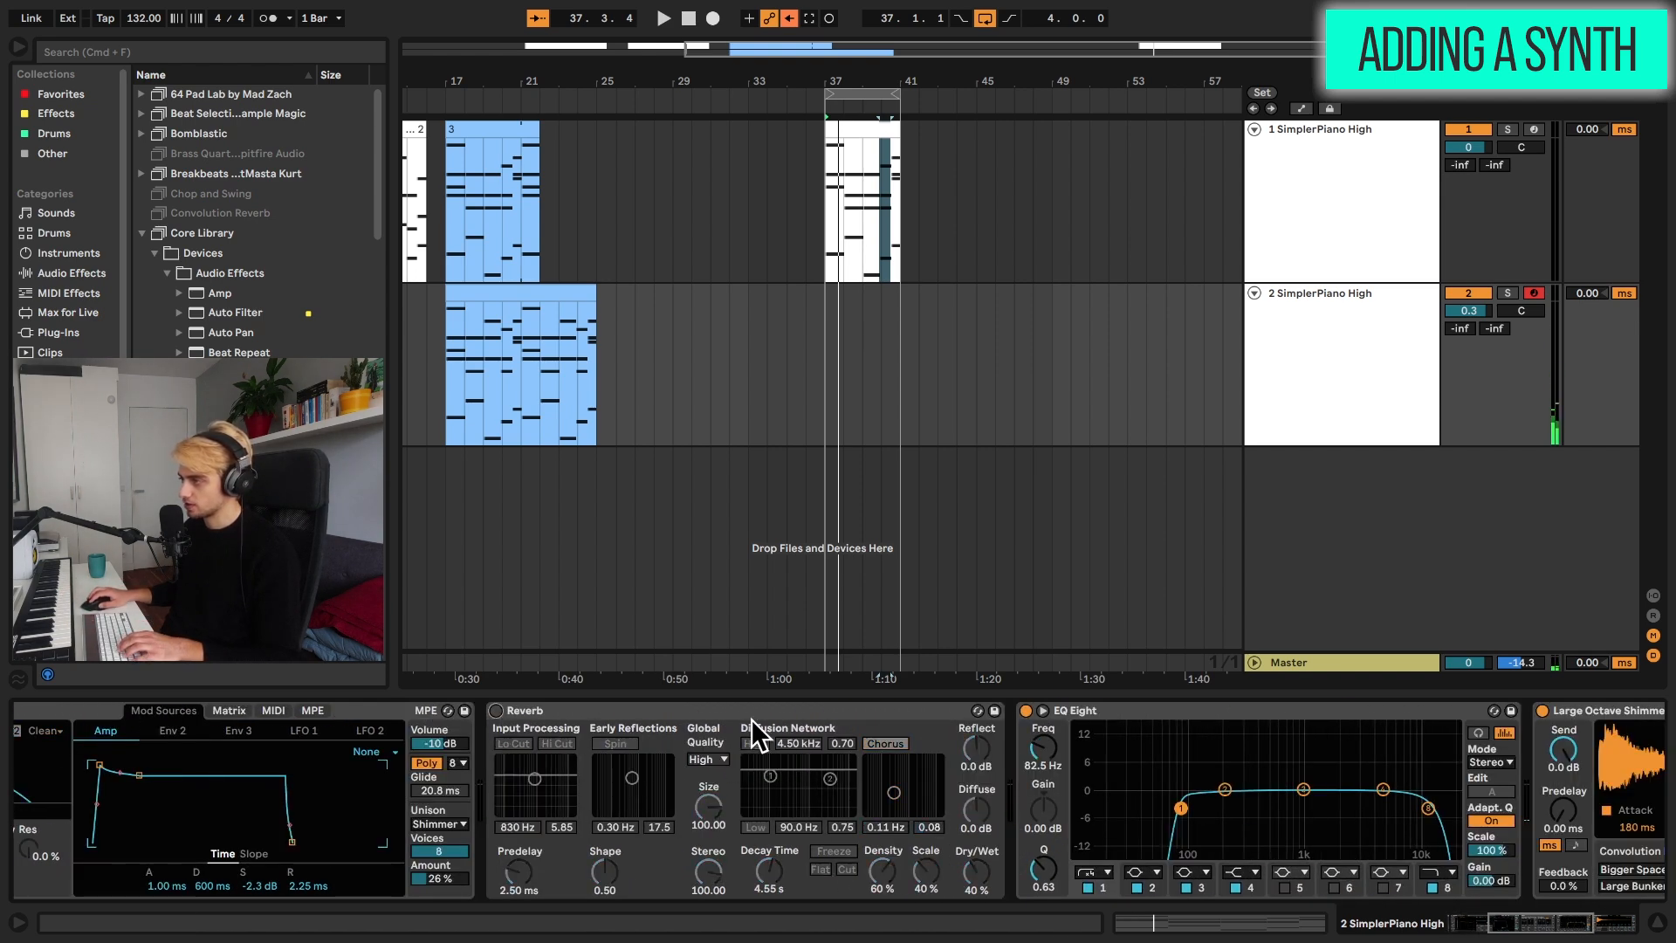
pyautogui.click(1025, 710)
pyautogui.click(1541, 712)
# Turn the synth track's Reverb back on.
pyautogui.hscroll(-10, 1144, 761)
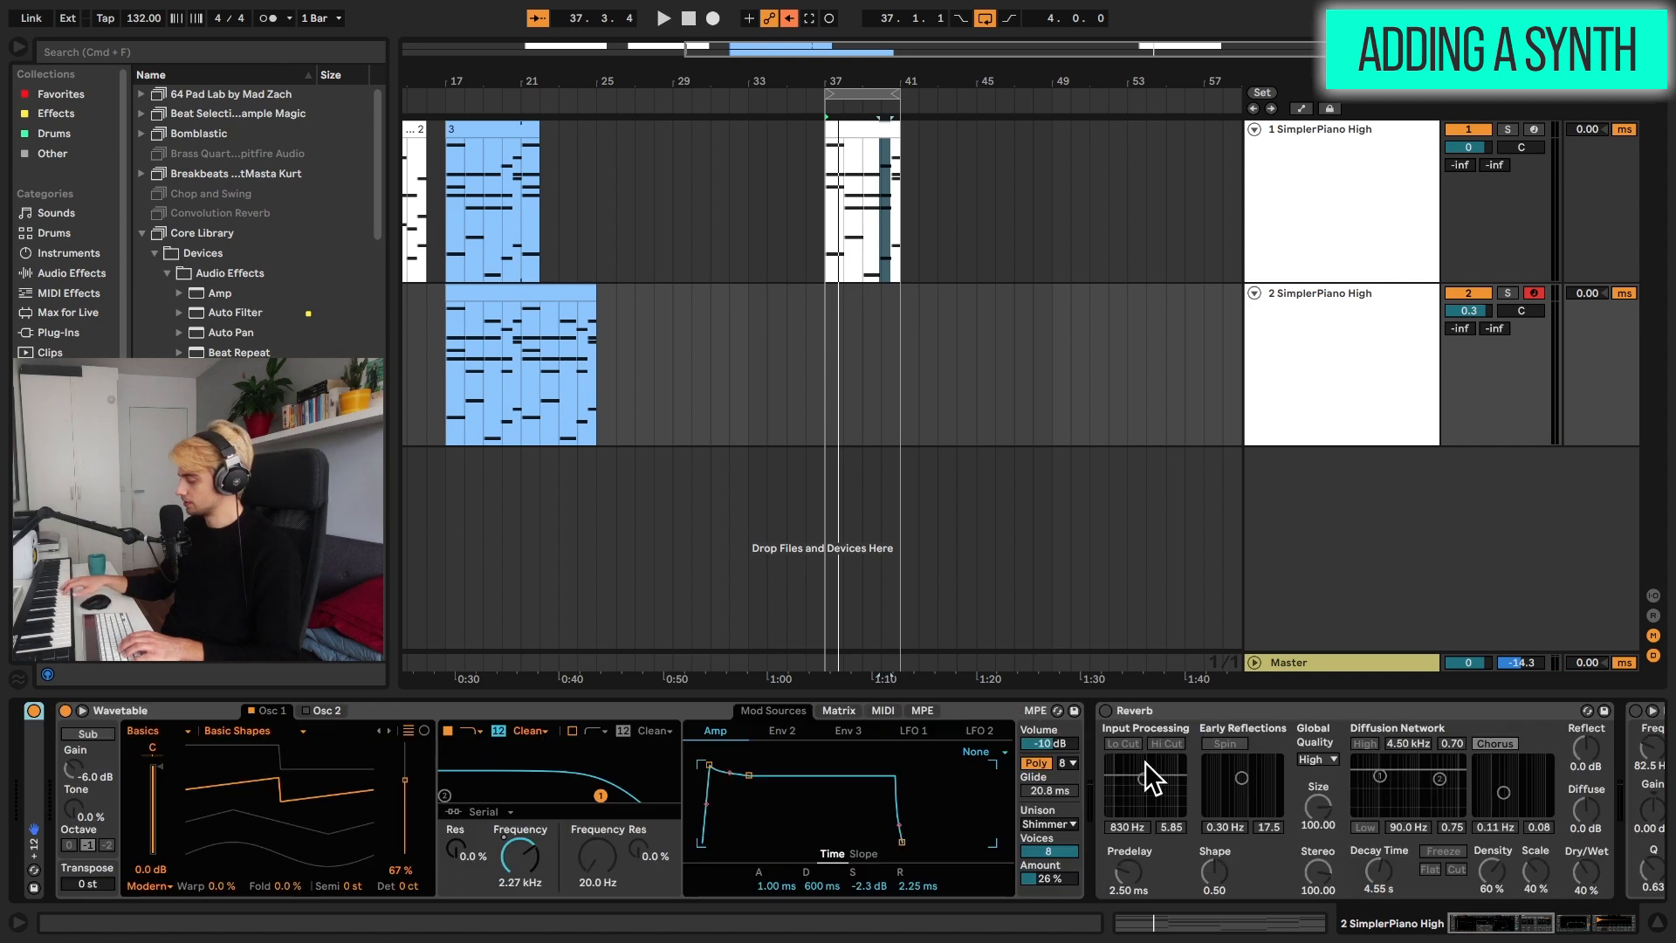
pyautogui.click(1120, 712)
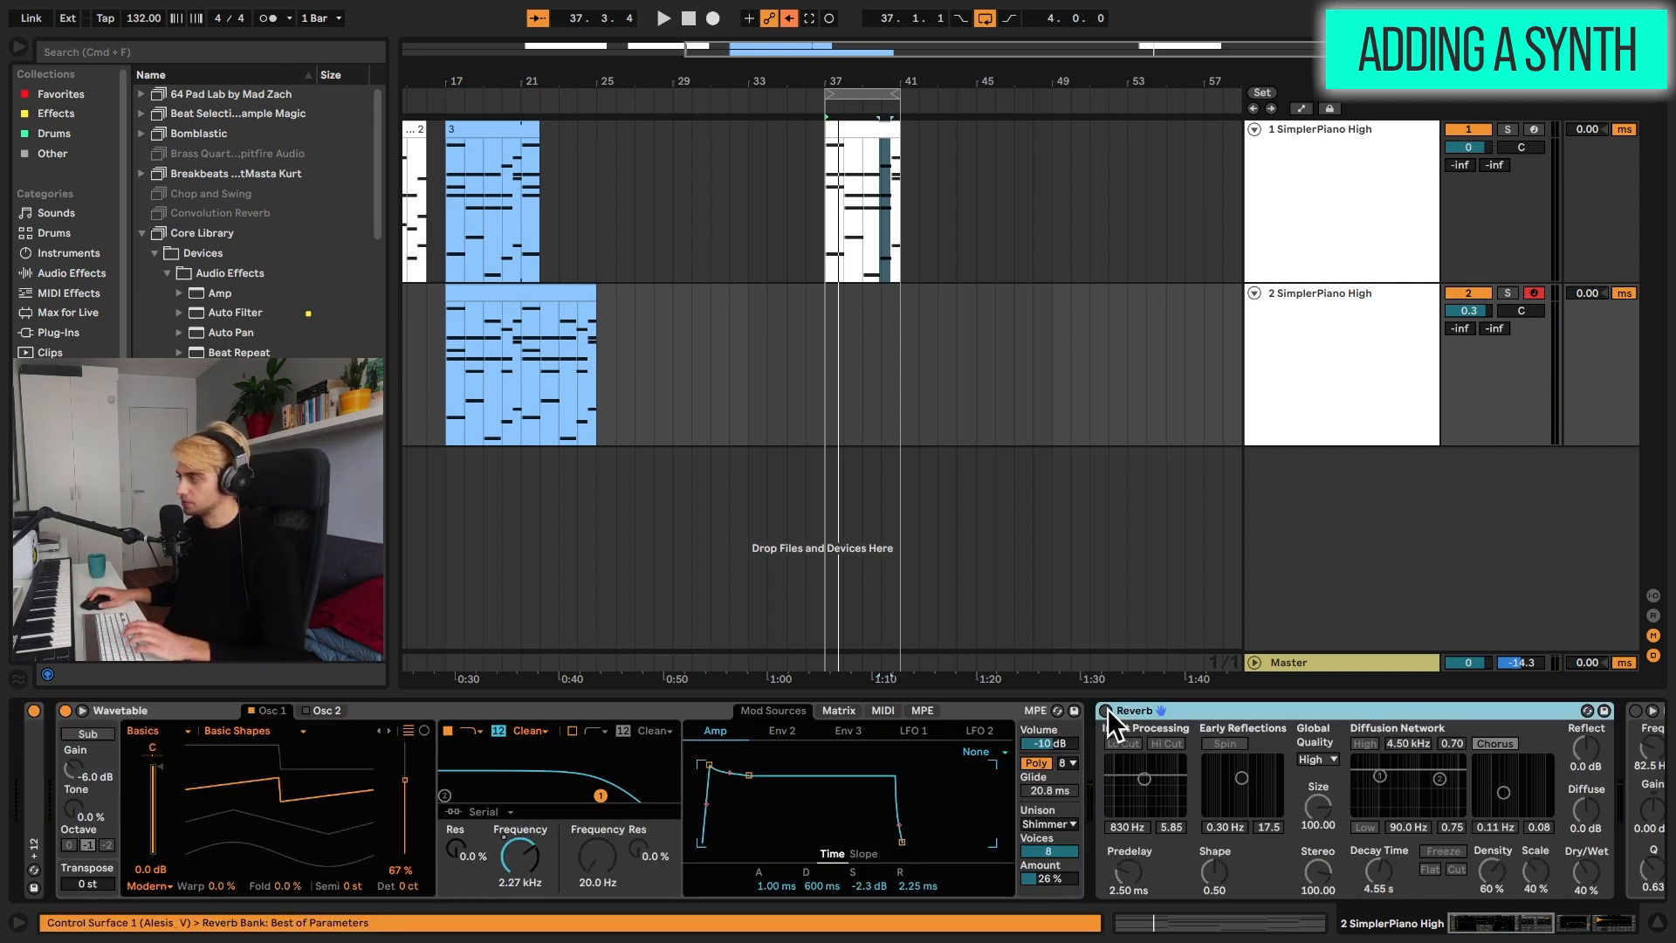
pyautogui.click(1105, 710)
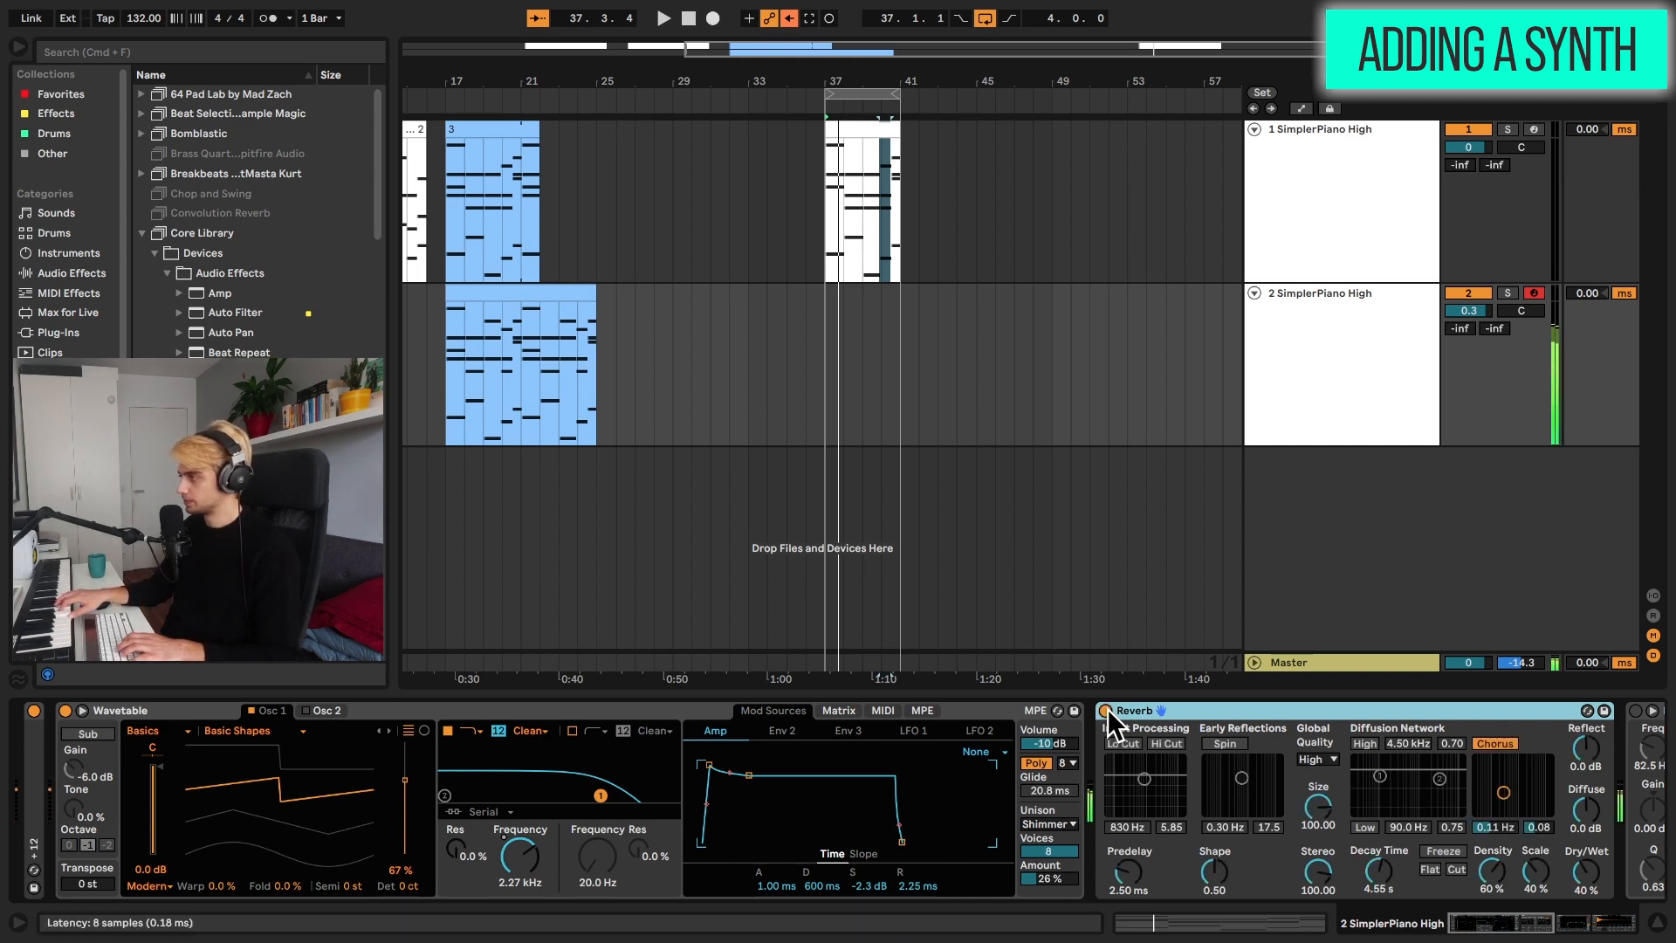
# Turn the EQ Eight and Large Octave Shimmer effects back on in the synth track's device chain.
pyautogui.hscroll(8, 1107, 708)
pyautogui.hscroll(3, 1106, 708)
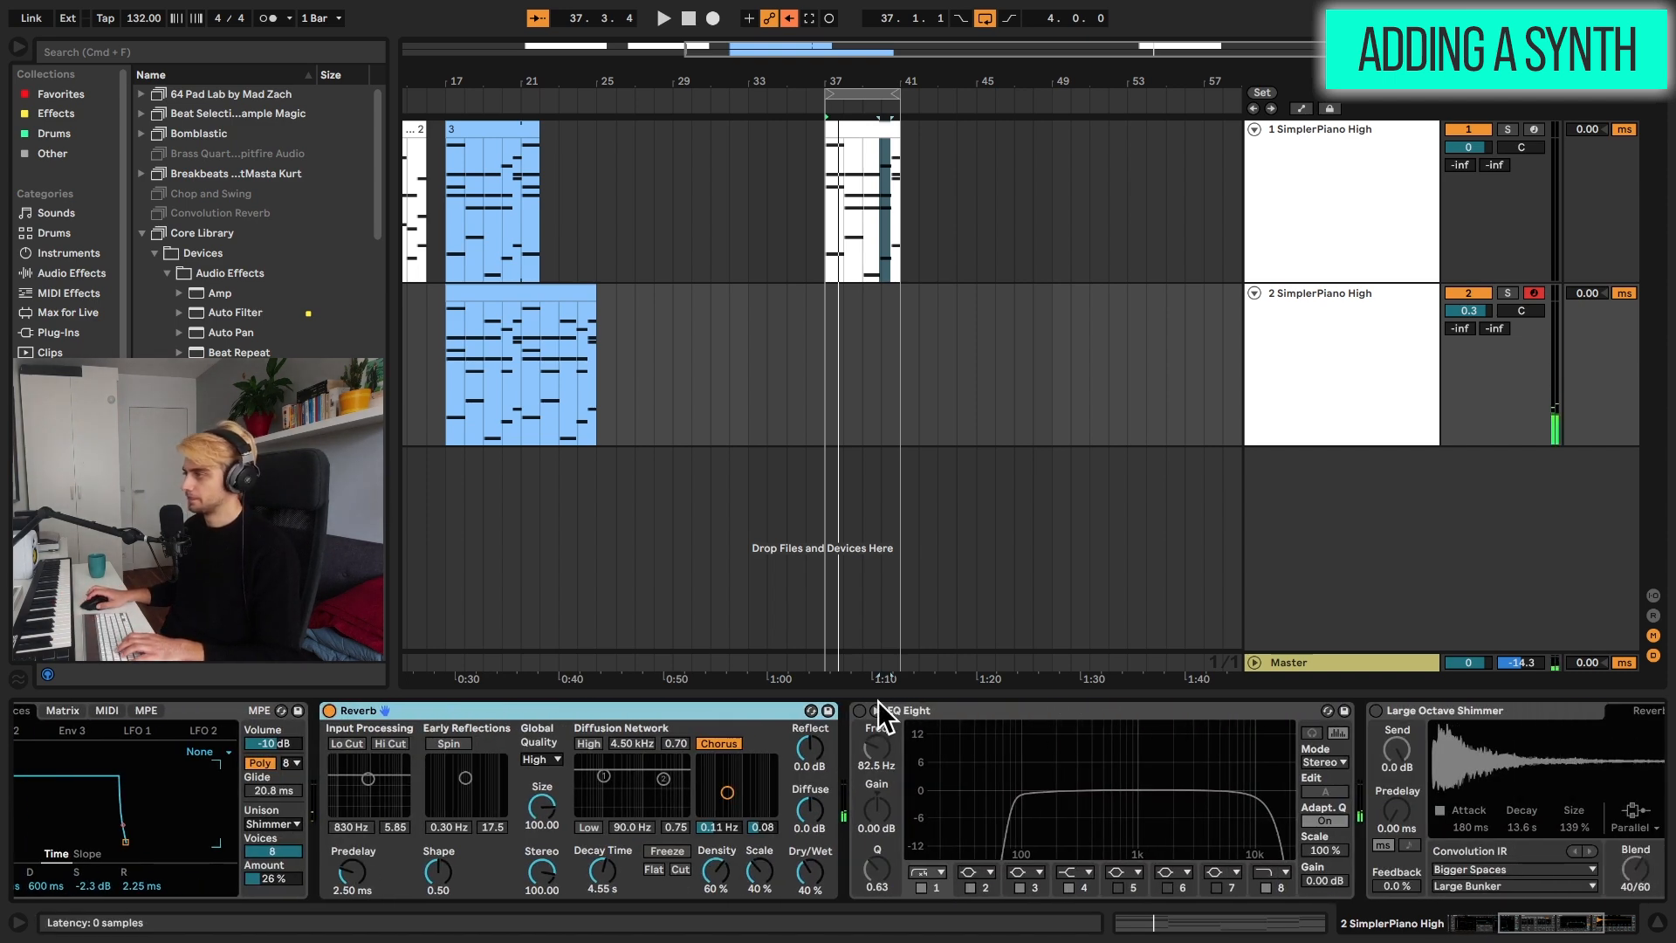
pyautogui.click(858, 709)
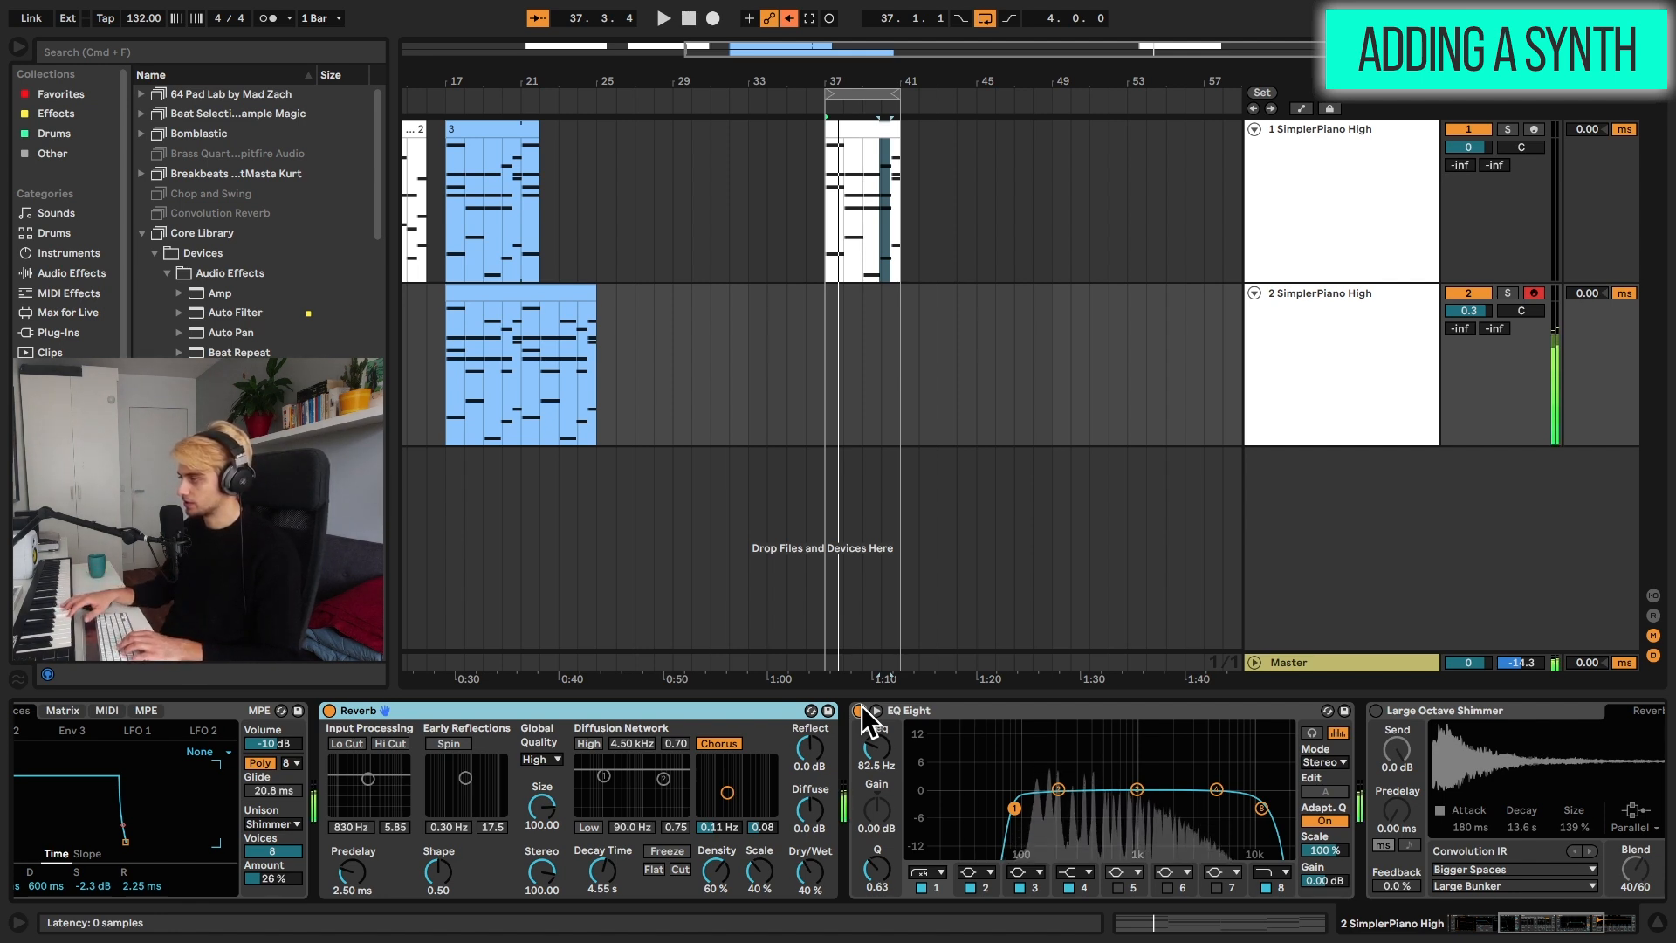
pyautogui.hscroll(10, 996, 777)
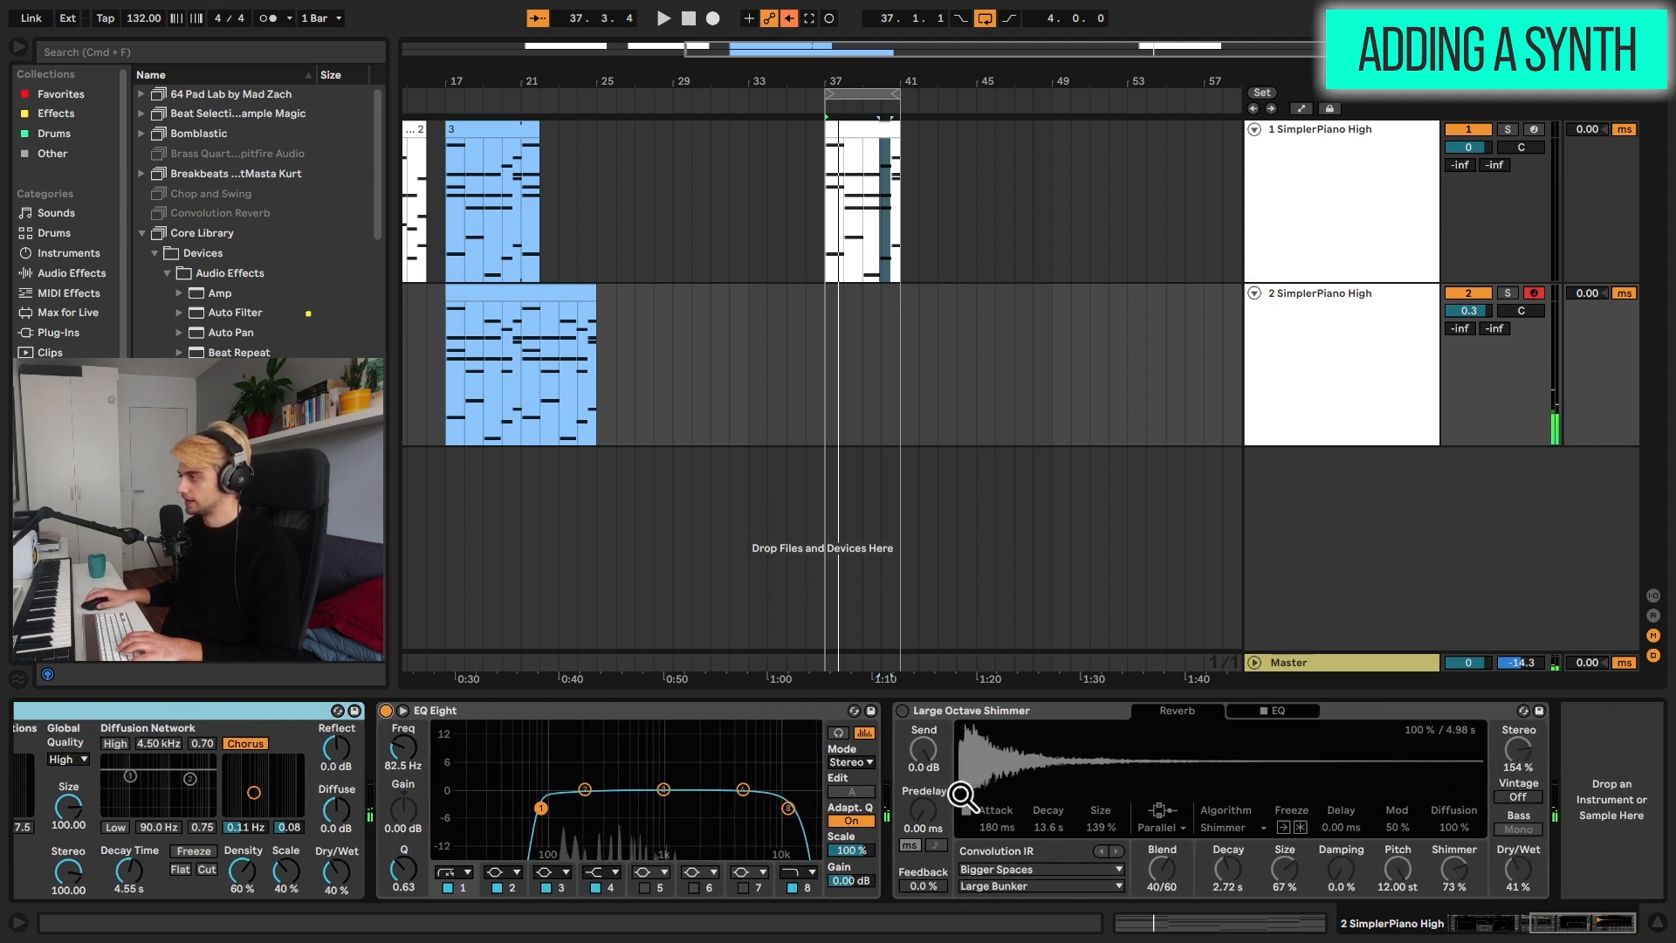
pyautogui.click(903, 709)
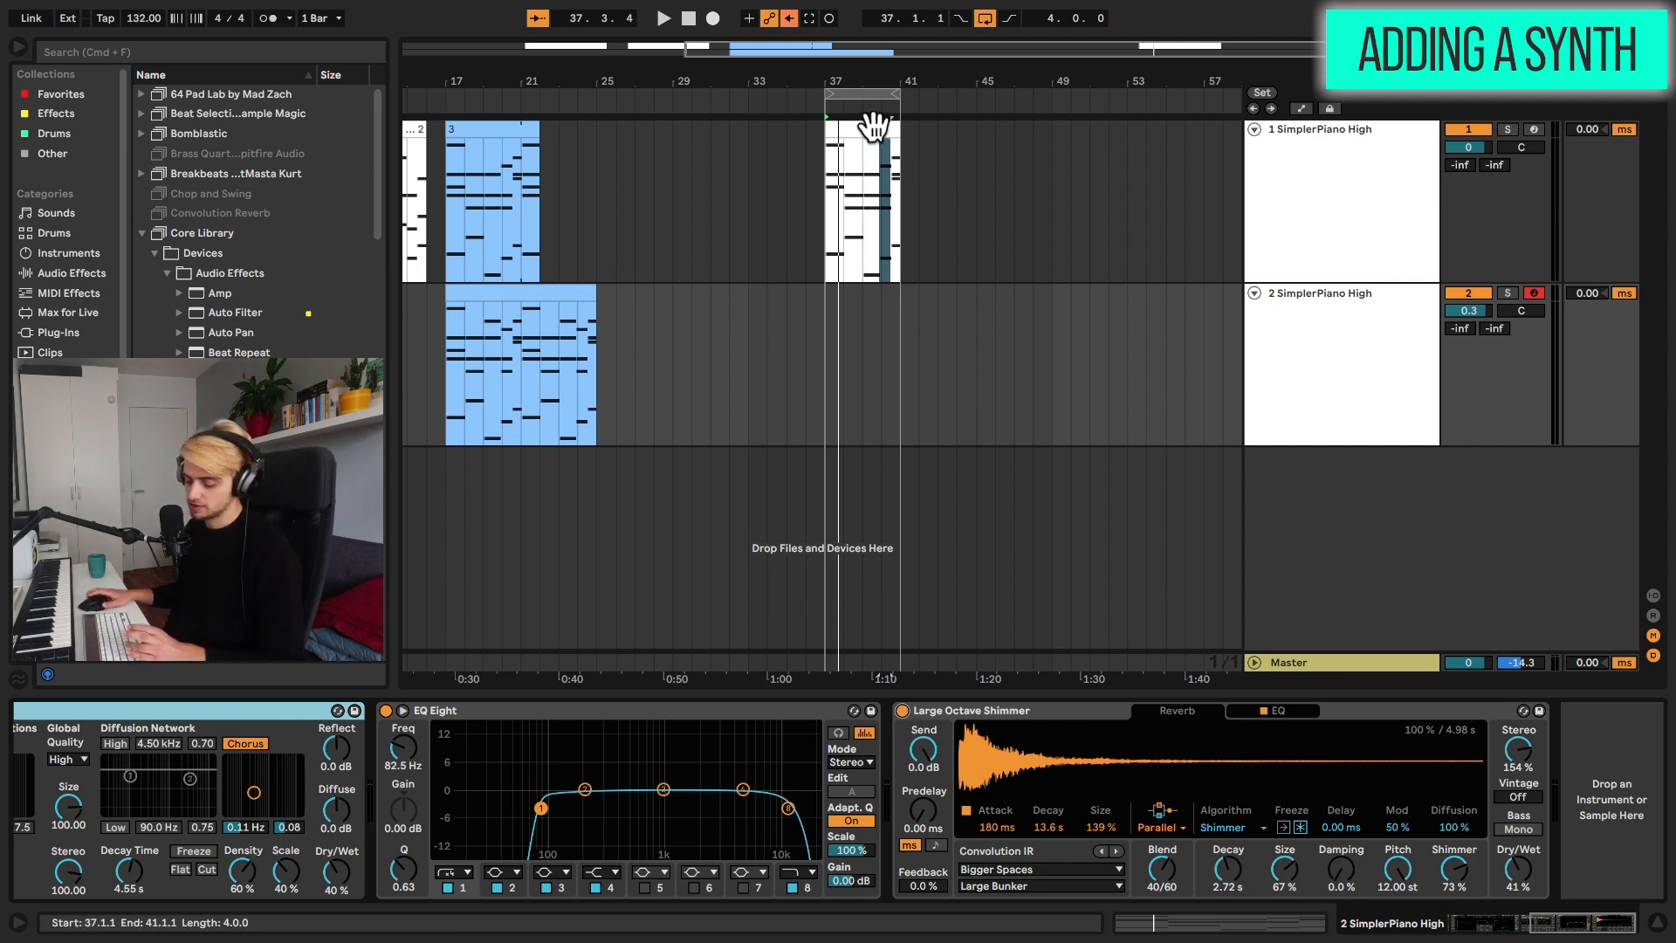
# Copy the four-bar piano clip at bar 37 to bar 51 on the second track and extend it to eight bars.
pyautogui.moveTo(873, 126); pyautogui.dragTo(1134, 327)
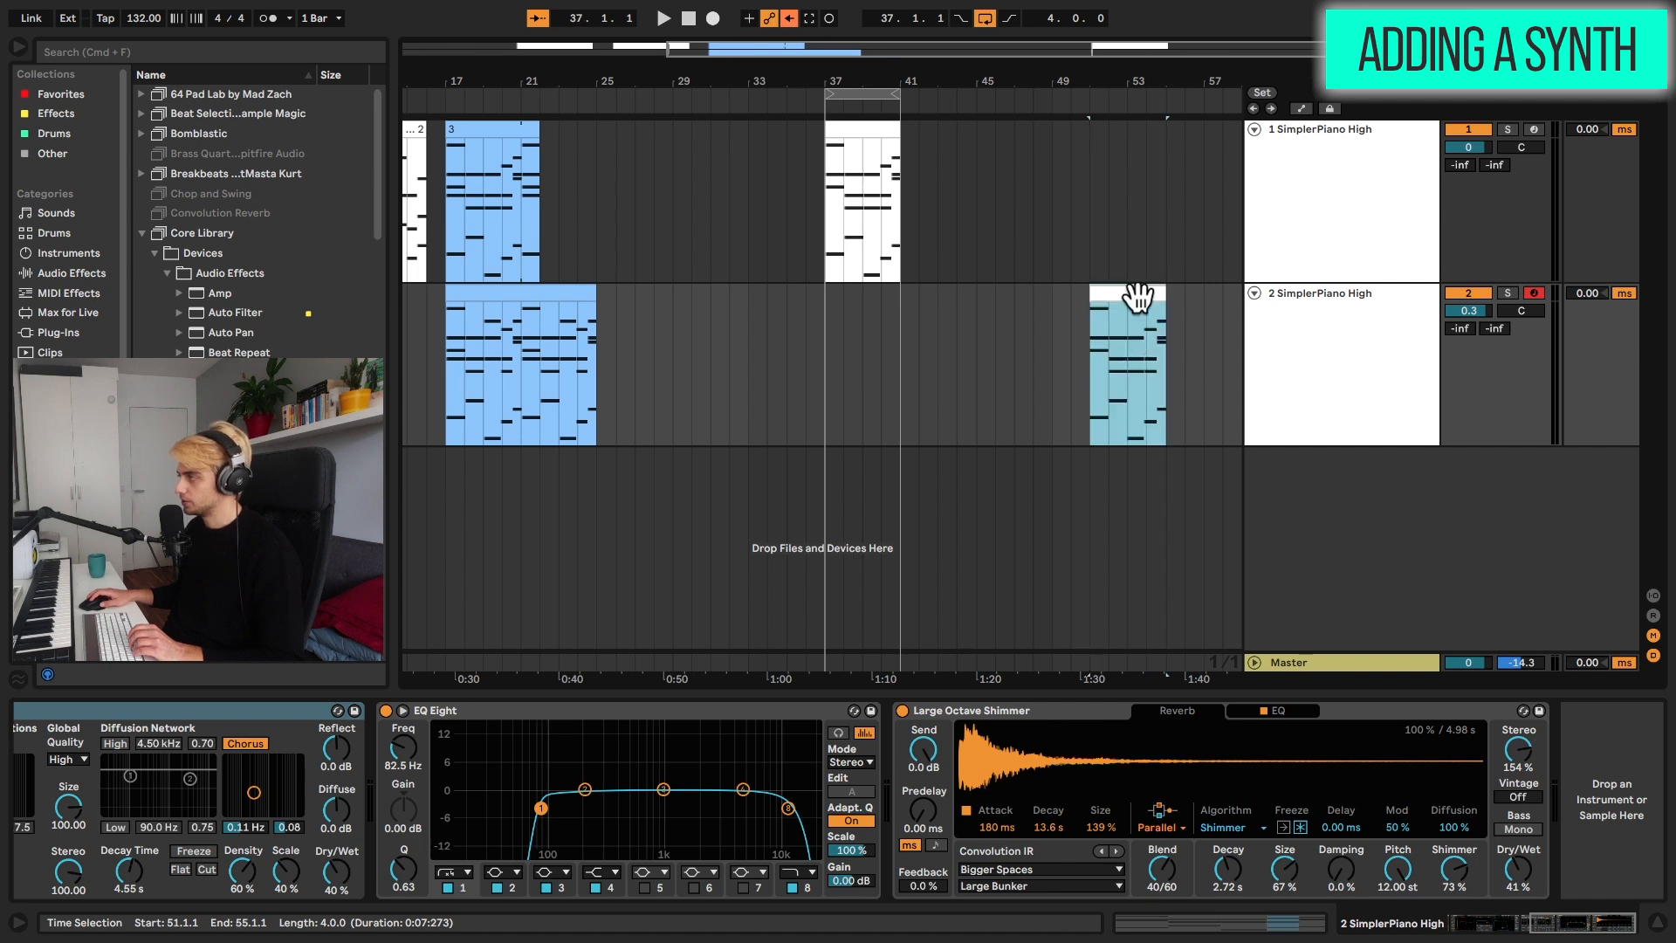
pyautogui.press('z')
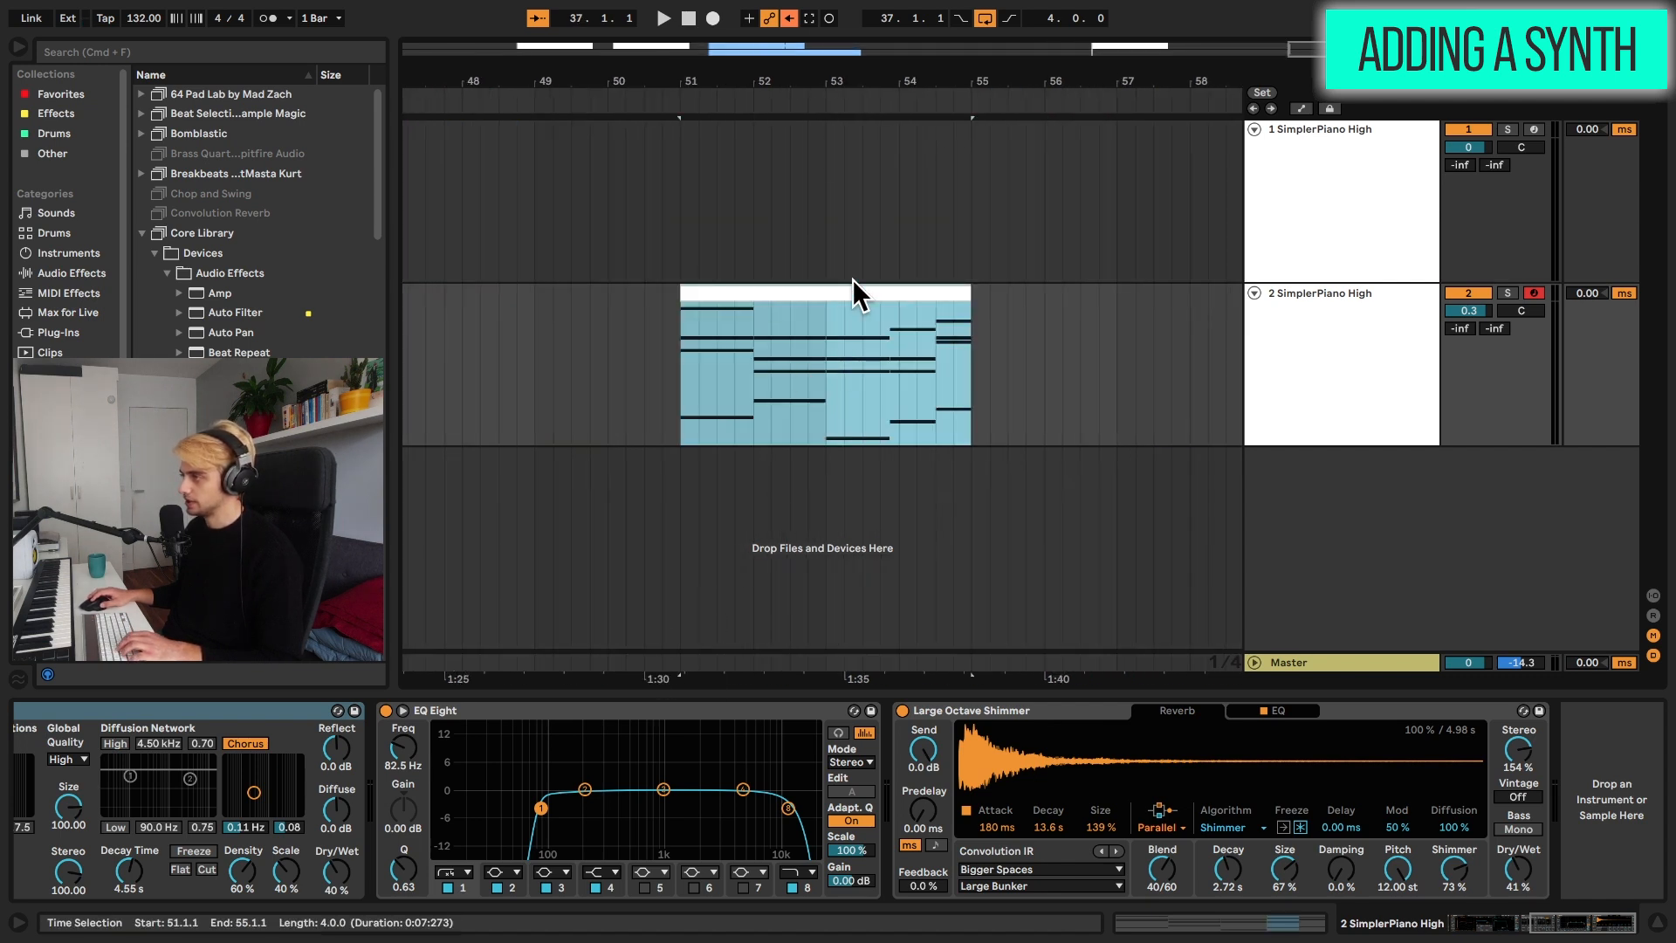
pyautogui.moveTo(961, 295); pyautogui.dragTo(1200, 288)
pyautogui.moveTo(1124, 86); pyautogui.dragTo(1037, 61)
pyautogui.moveTo(1072, 292); pyautogui.dragTo(1096, 287)
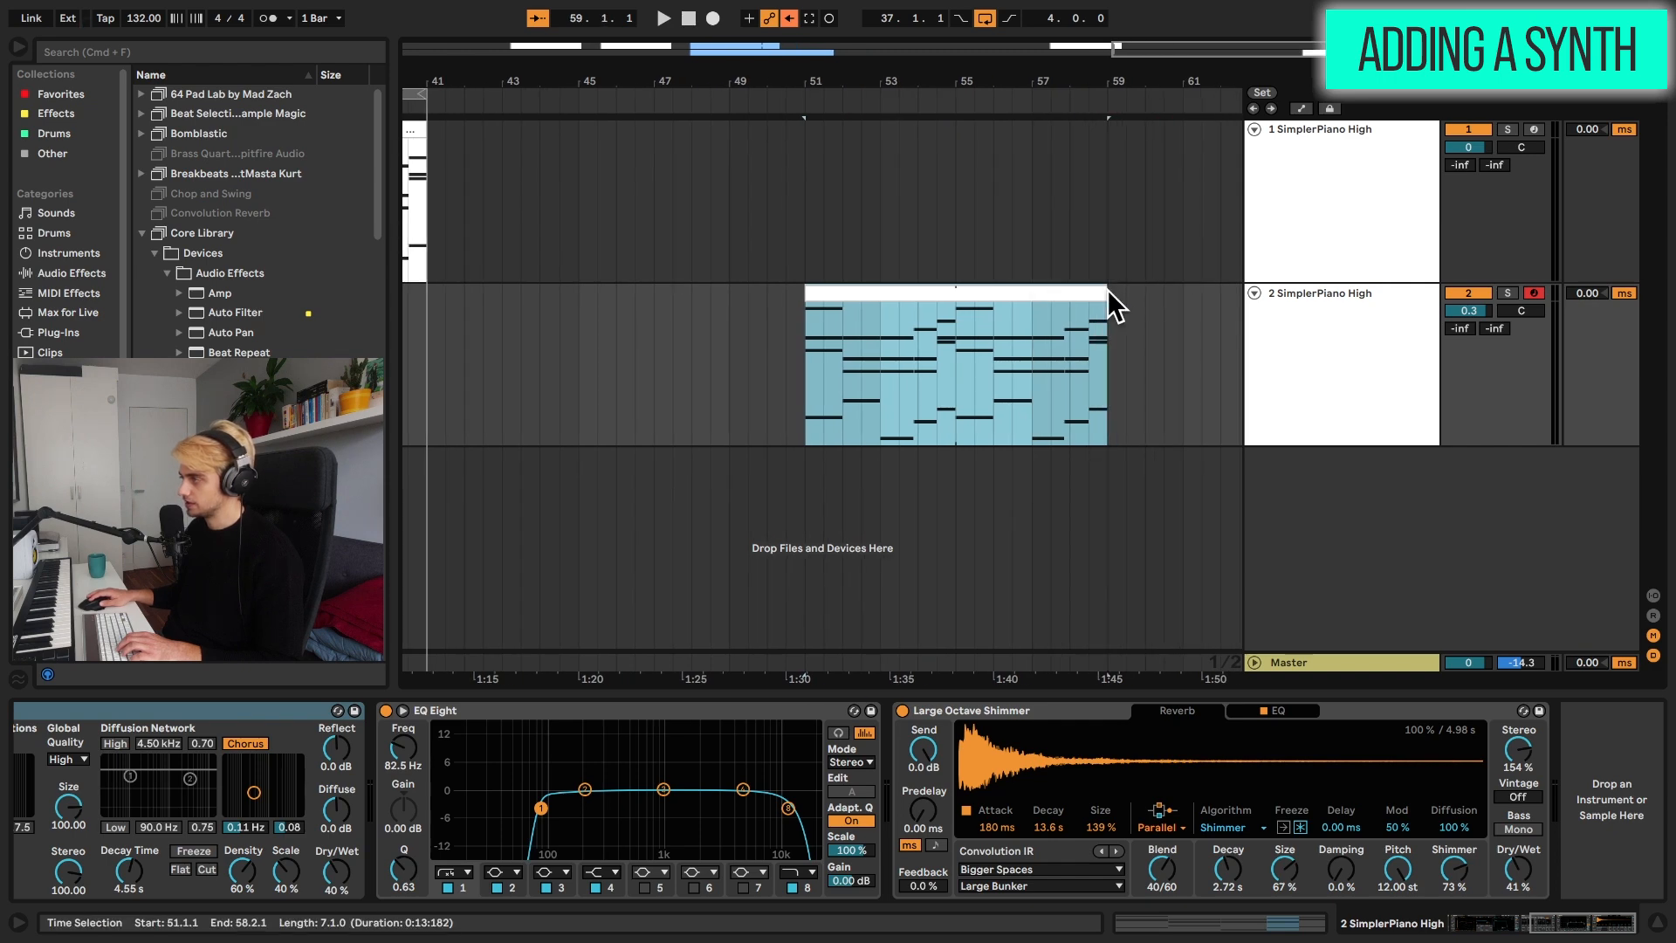
# Delete the existing automation of Wavetable's filter frequency on the second track.
pyautogui.moveTo(1593, 932); pyautogui.dragTo(723, 925)
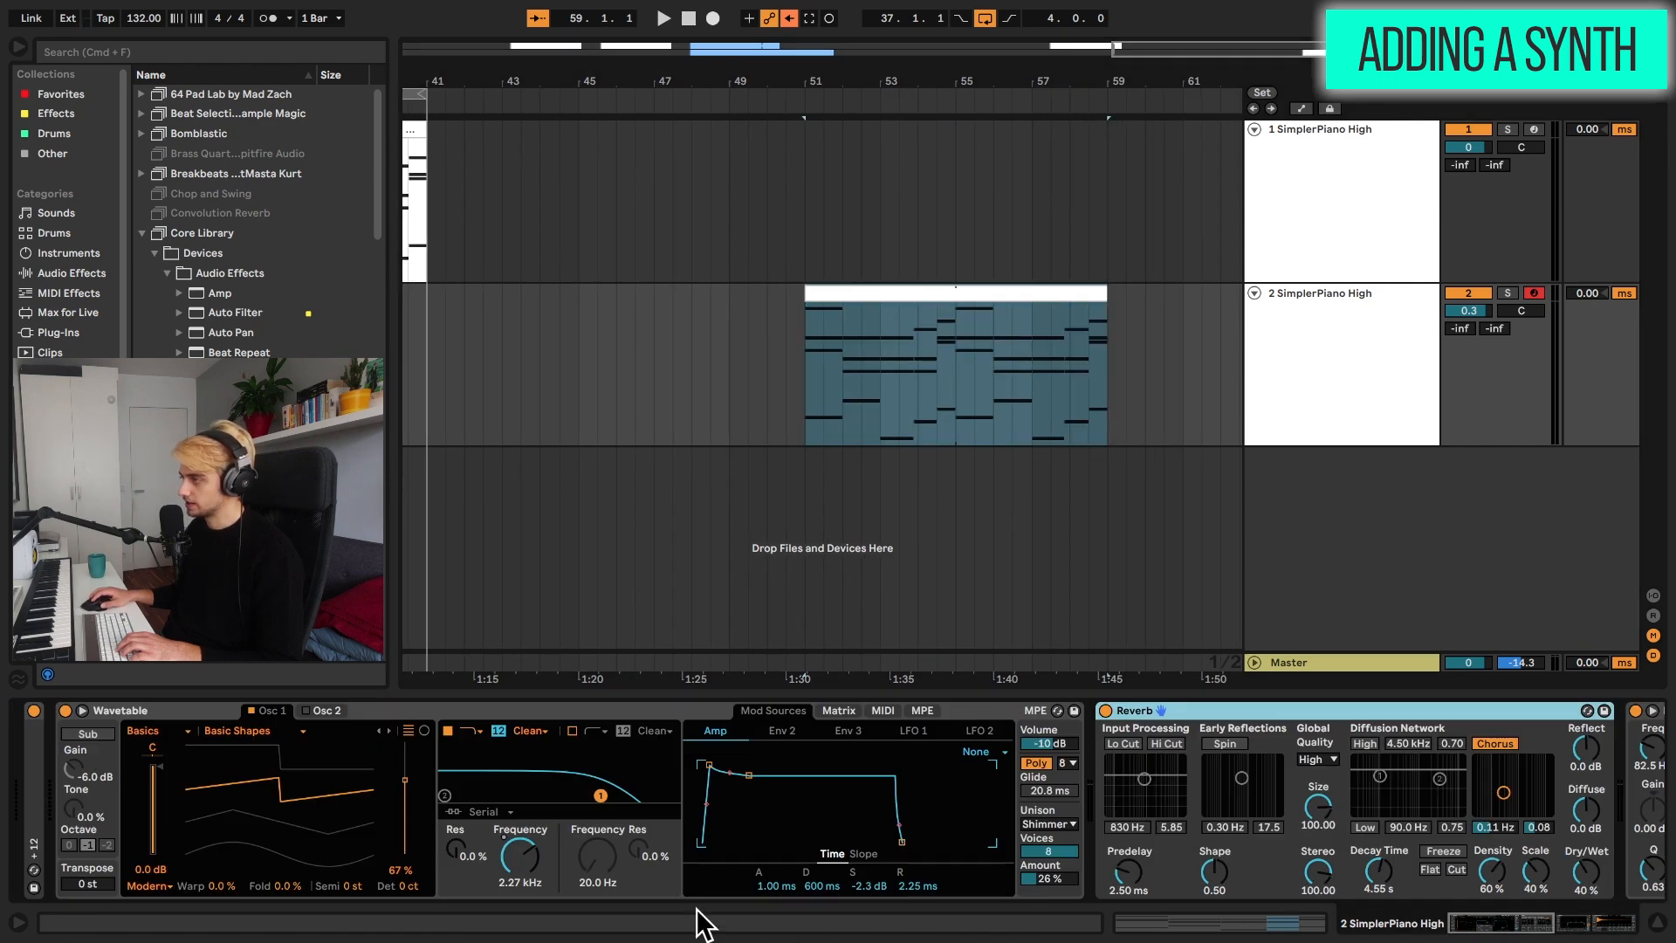
pyautogui.rightClick(541, 873)
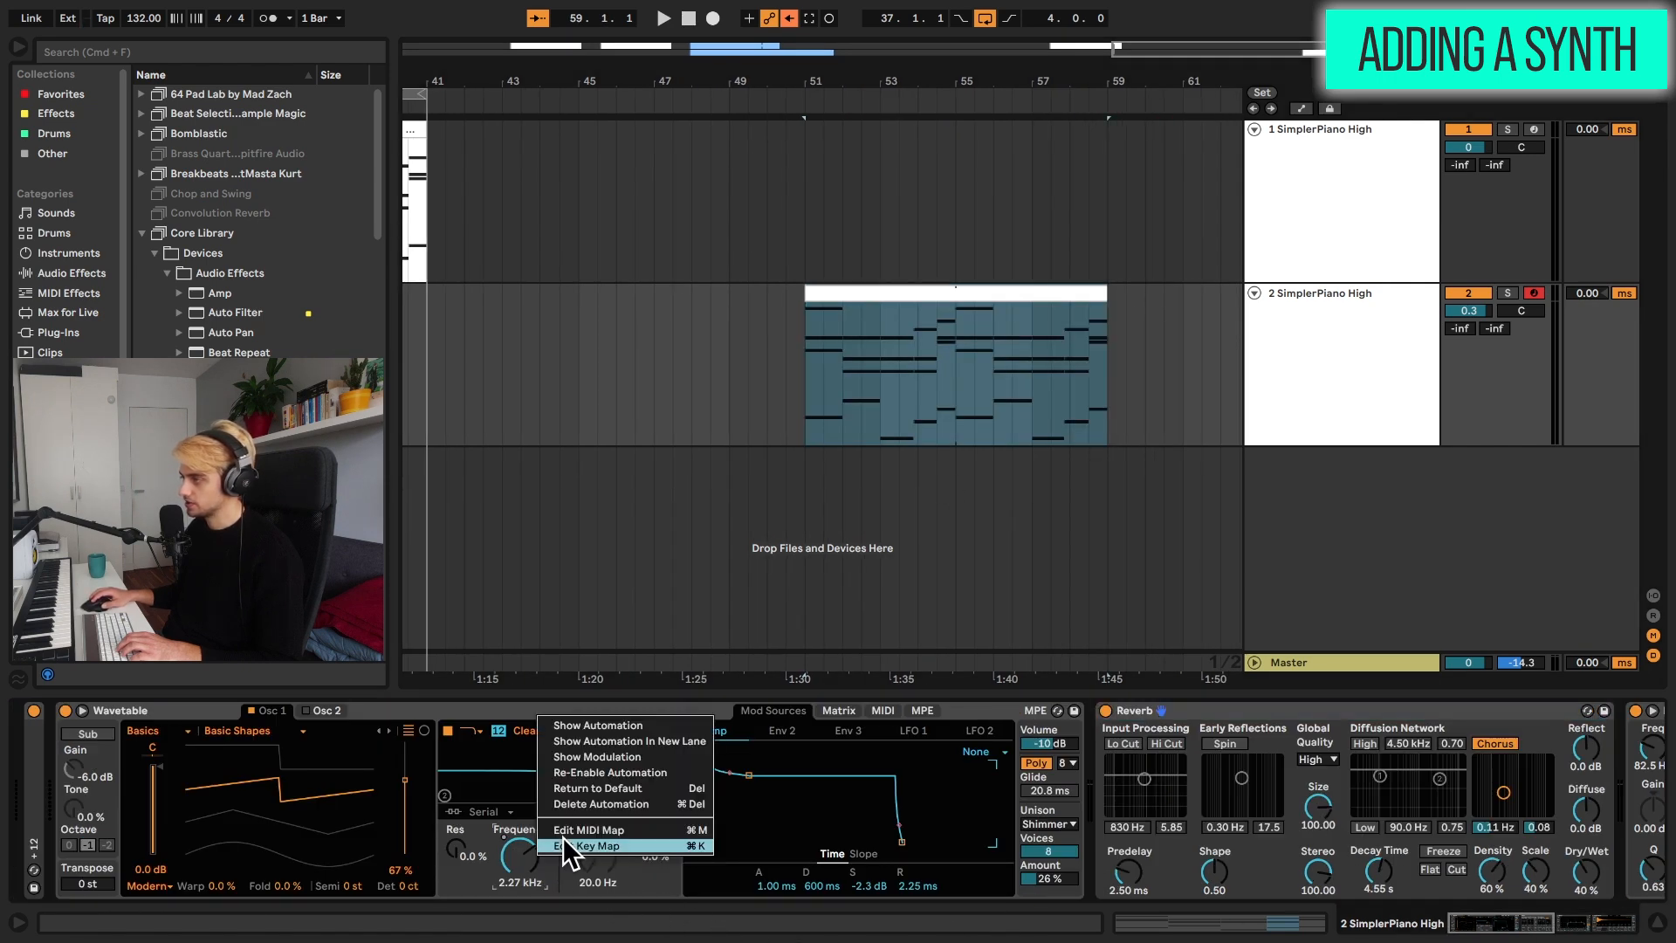
pyautogui.click(595, 801)
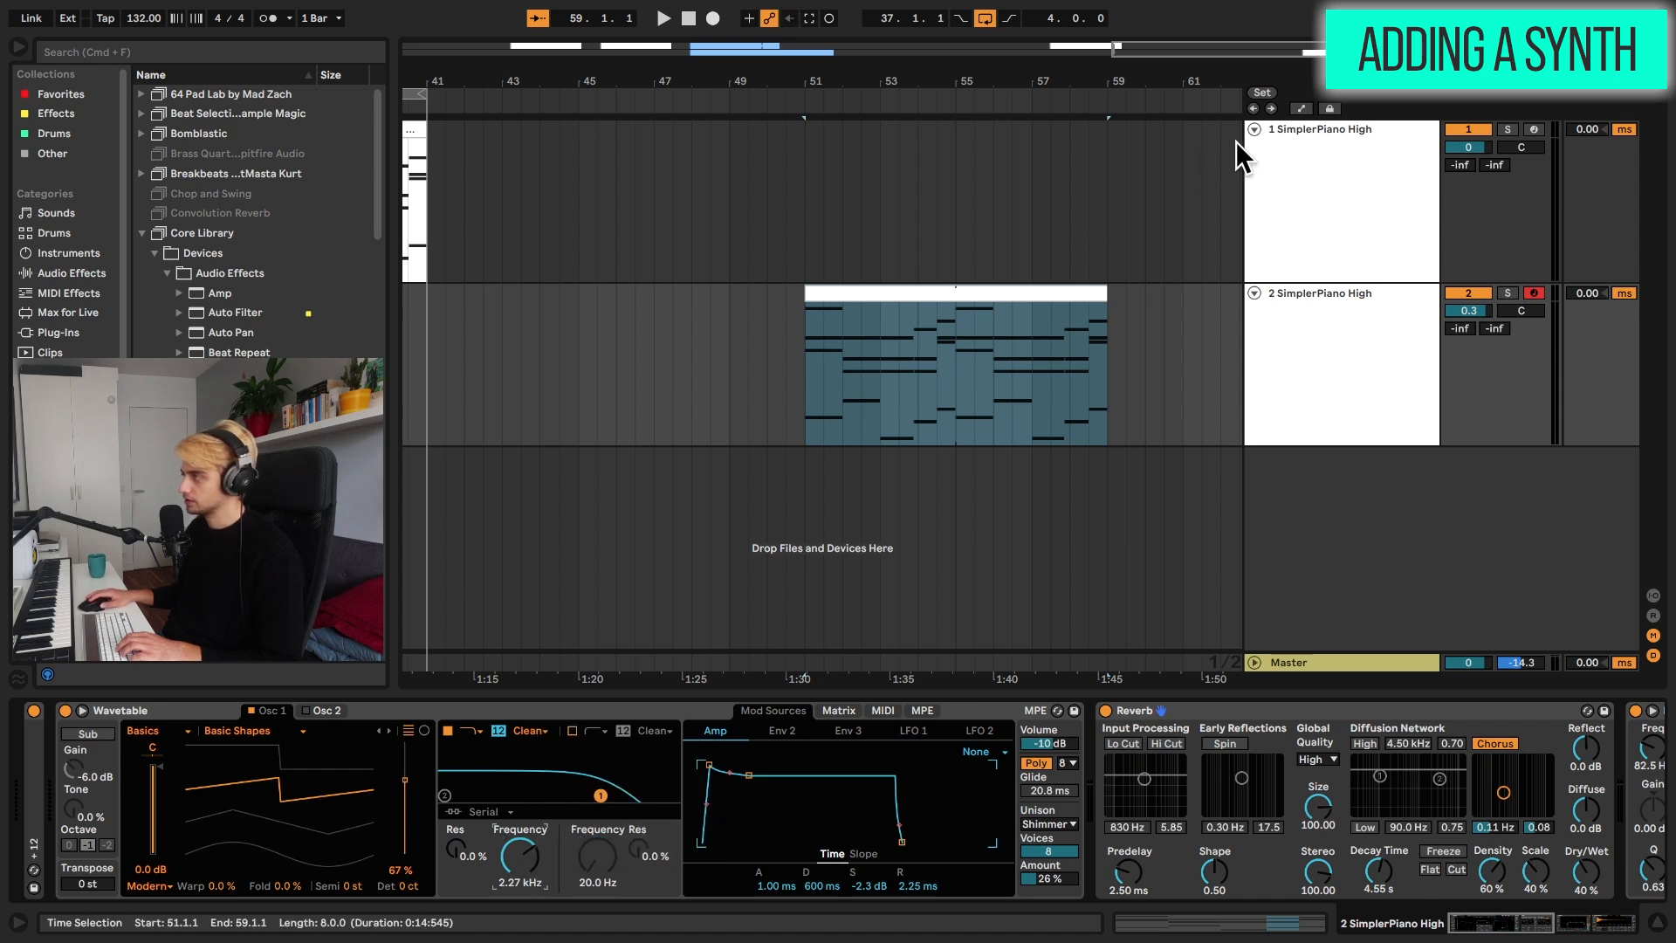
# Show automation and shape Filter 1 Freq to rise from bar 51 to near bar 57, falling back by bar 59.
pyautogui.click(1301, 106)
pyautogui.moveTo(1062, 203); pyautogui.dragTo(1029, 178)
pyautogui.moveTo(1109, 178); pyautogui.dragTo(1110, 226)
pyautogui.moveTo(611, 177); pyautogui.dragTo(611, 260)
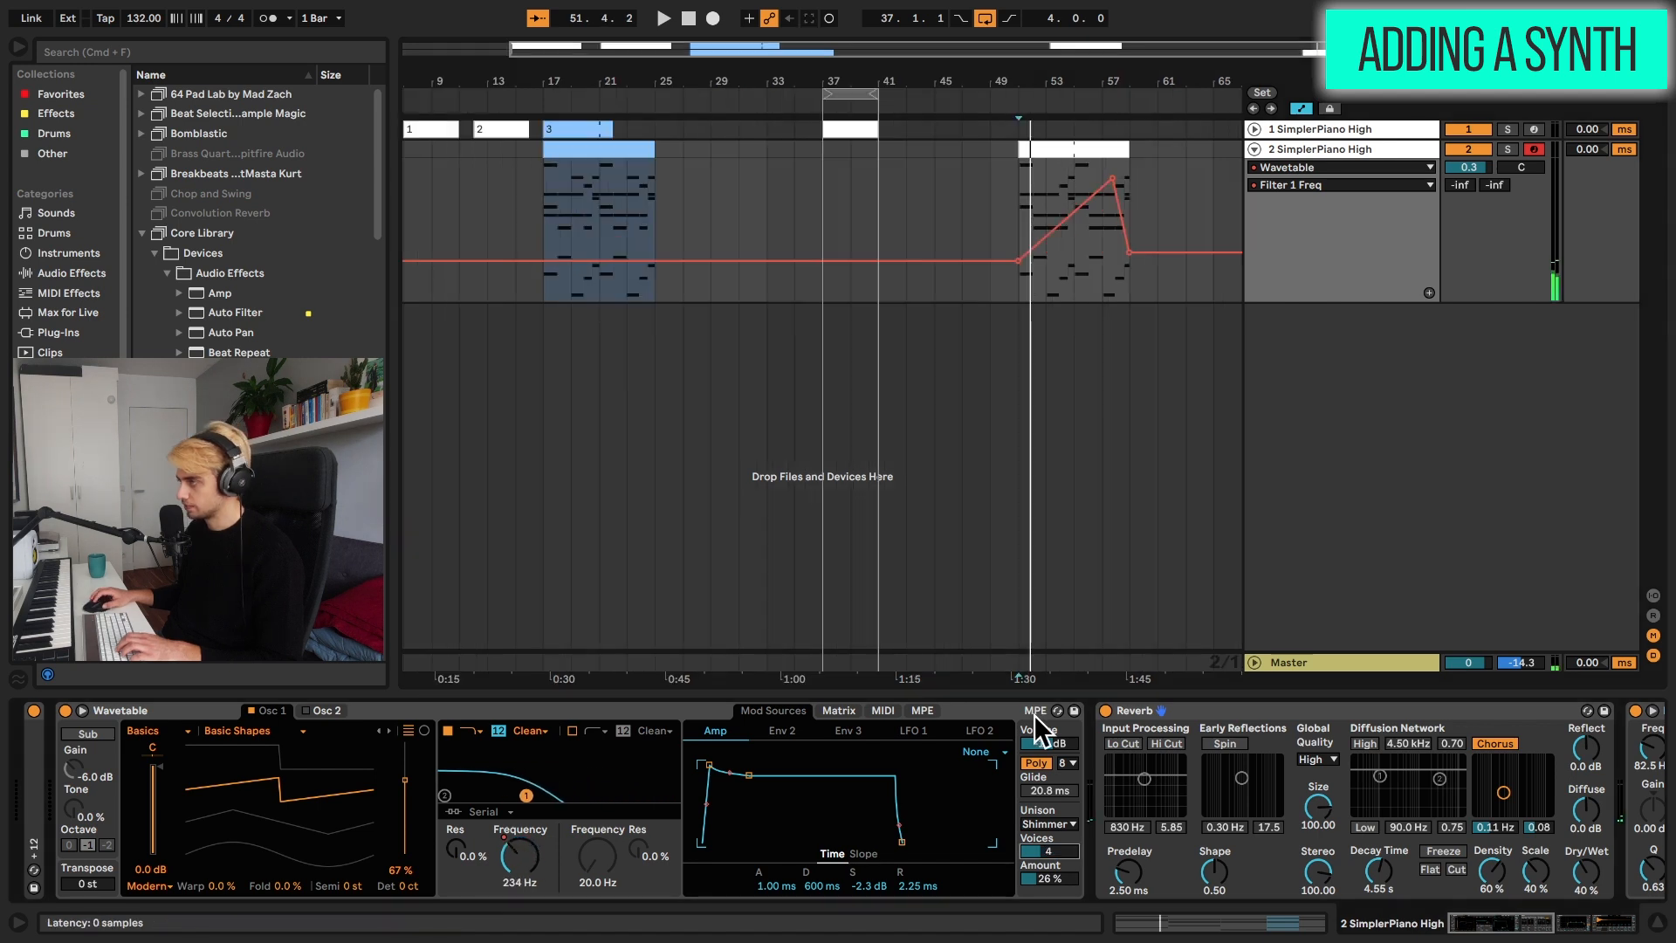
# Play the synth clip from bar 51 to listen to the filter automation.
pyautogui.press('space')
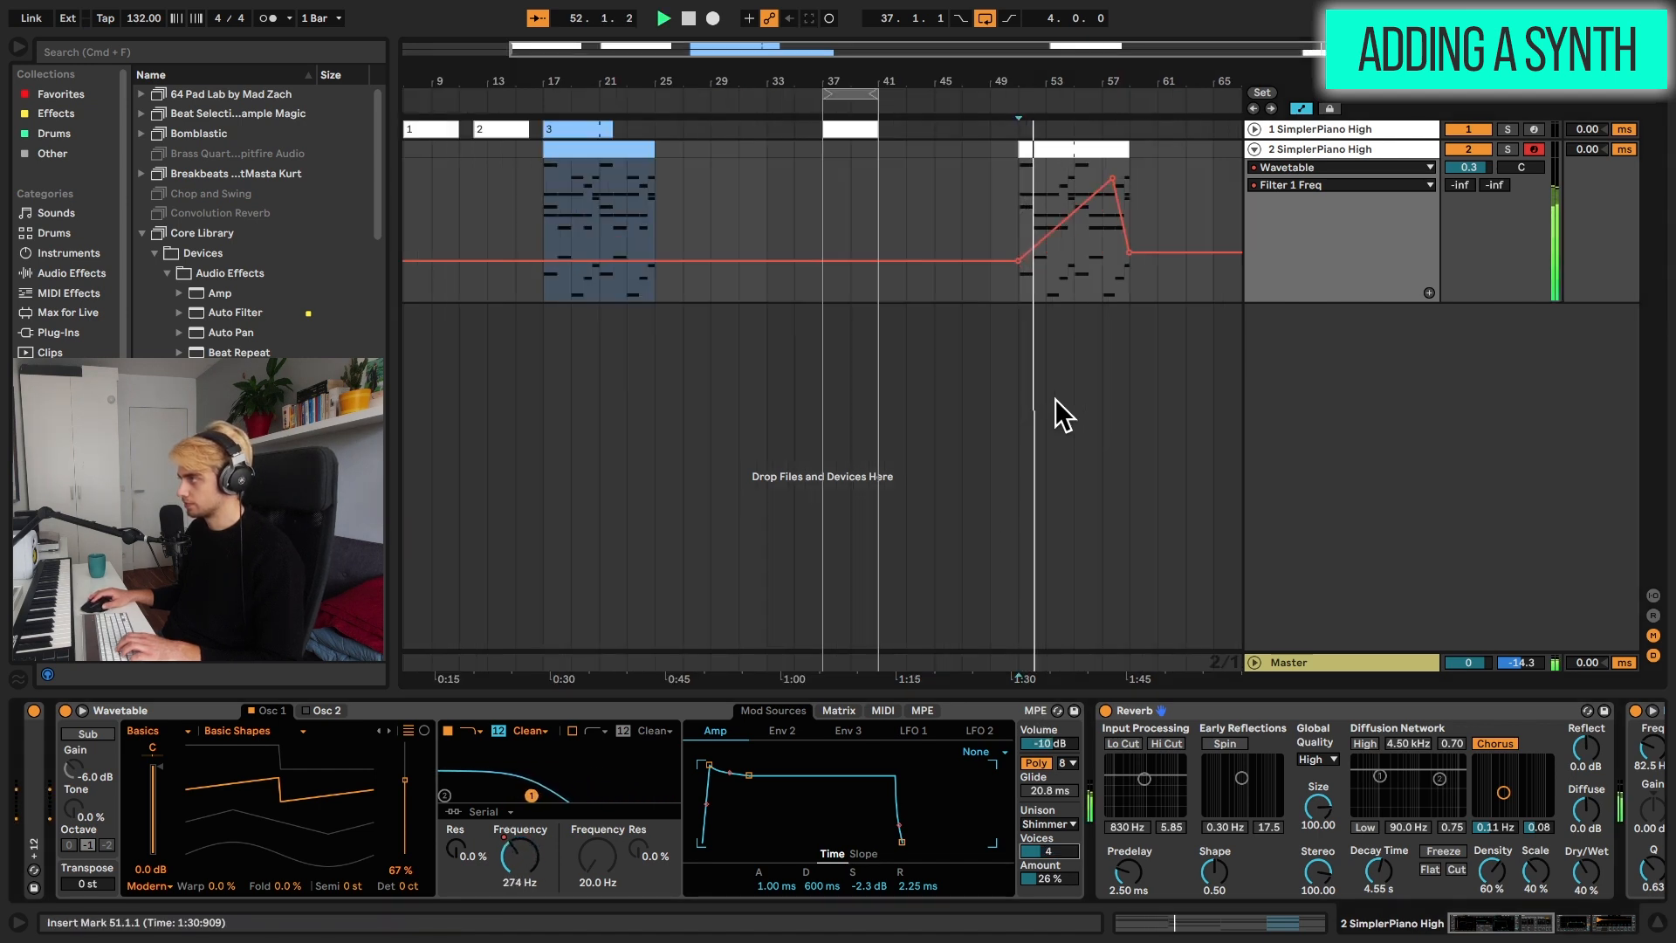
pyautogui.moveTo(1122, 75); pyautogui.dragTo(988, 83)
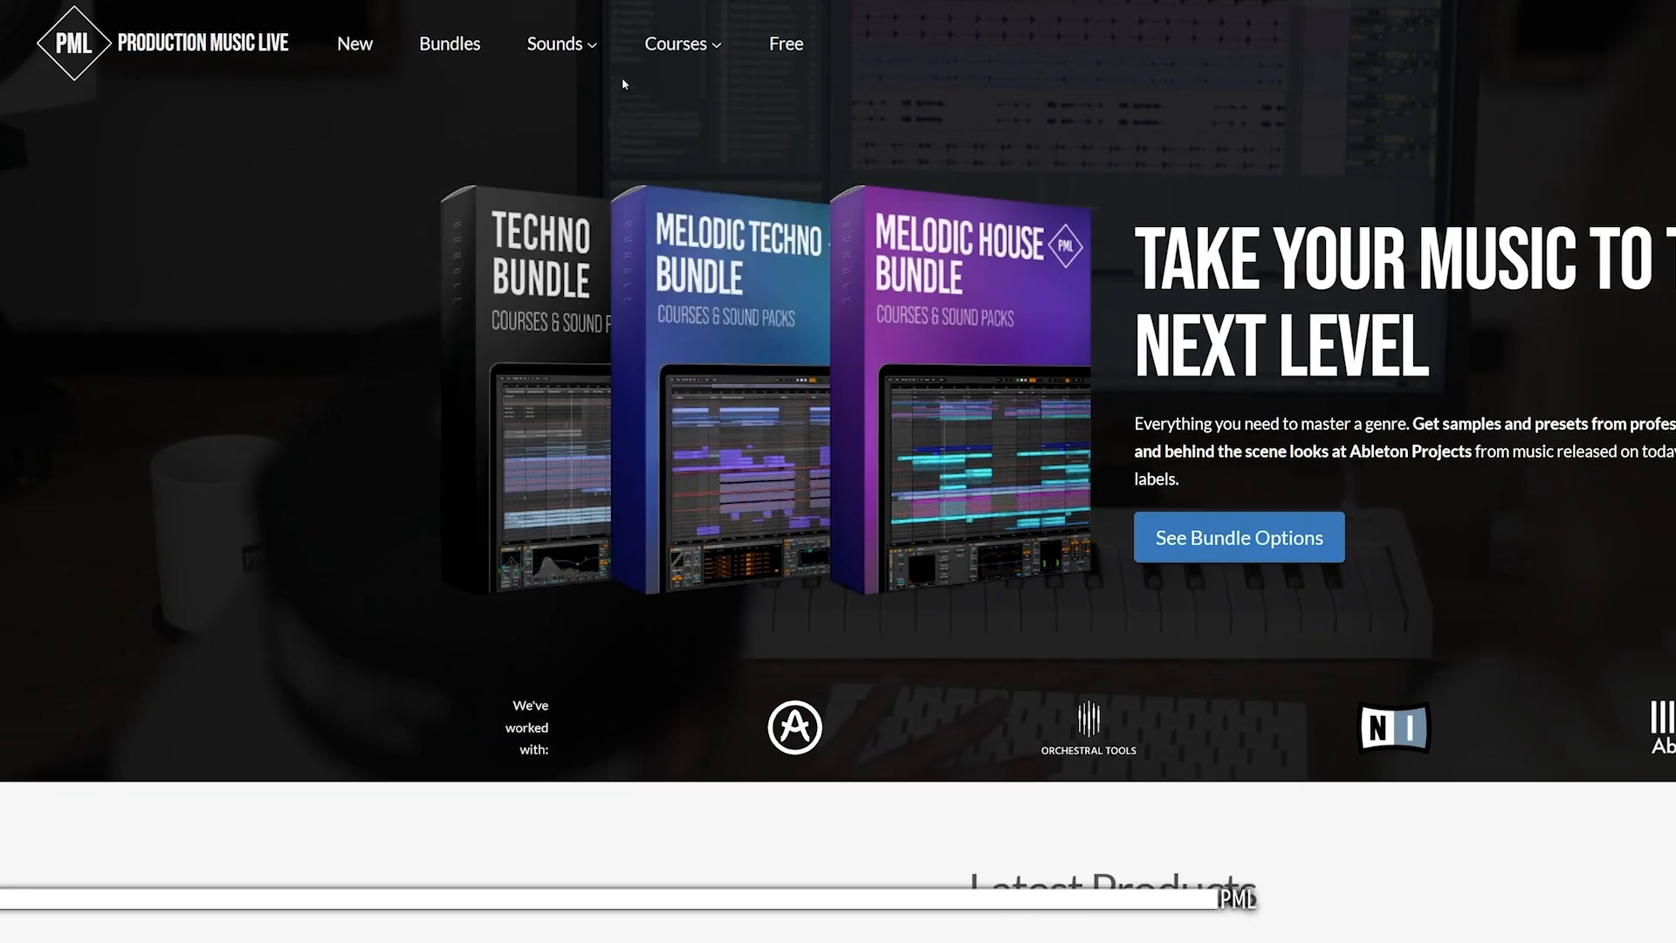
# Switch to the Production Music Live website, look through the Beginner to Advanced in Ableton Live course page, and open the Part 1 course.
pyautogui.moveTo(654, 51)
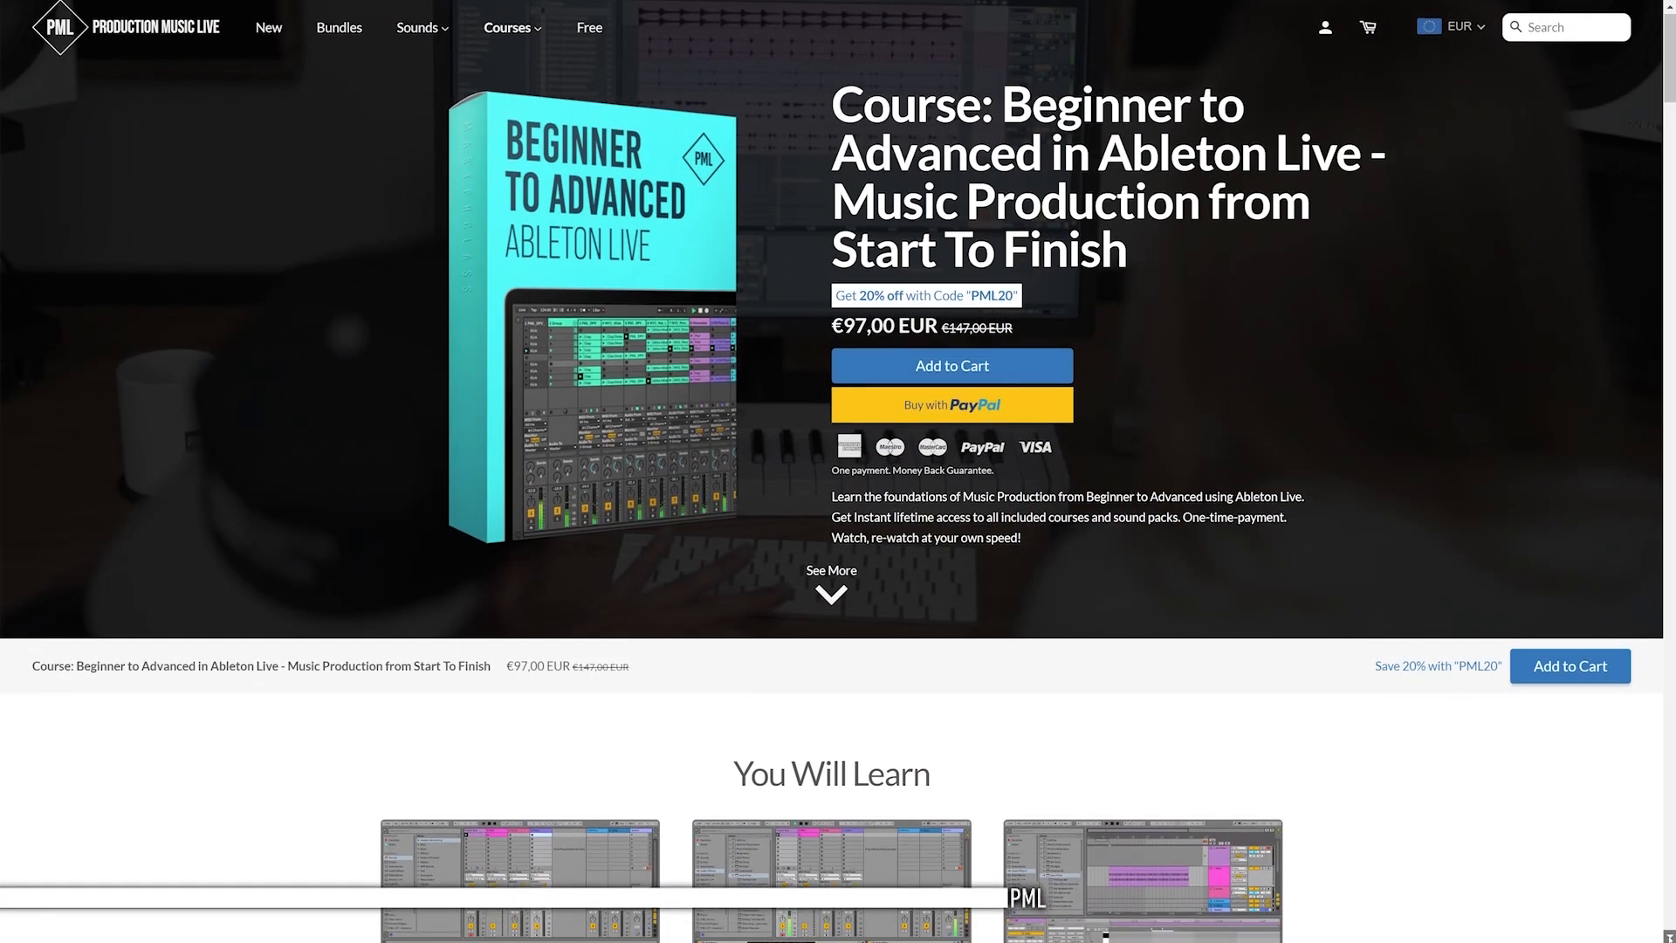
pyautogui.scroll(-8, 831, 472)
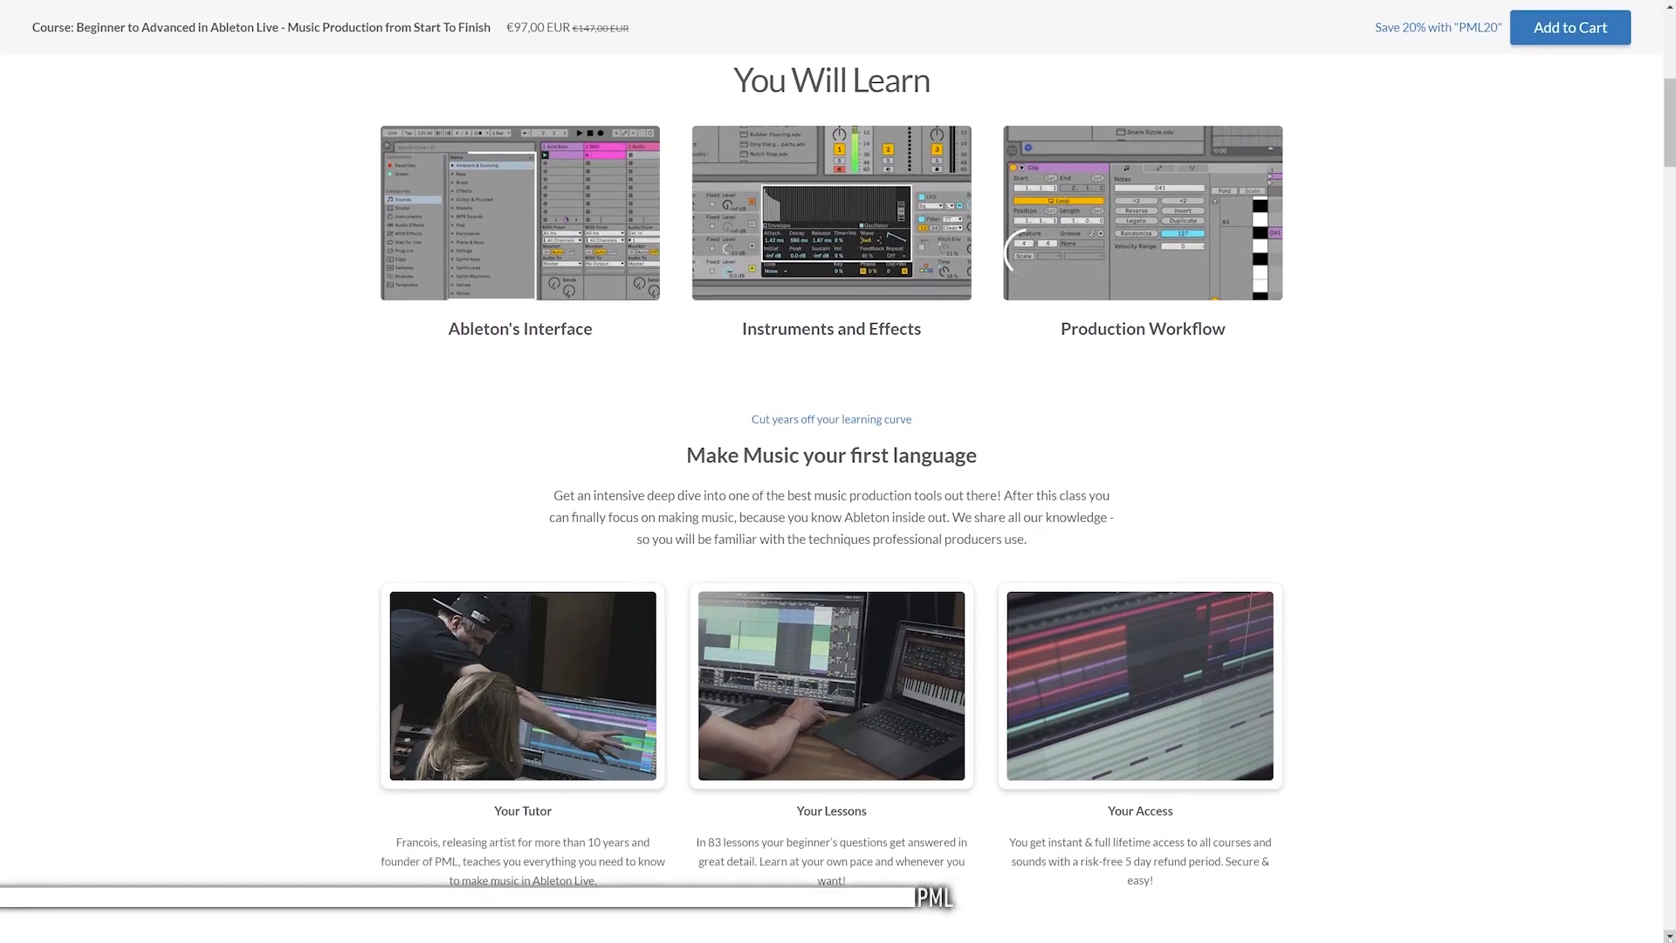
pyautogui.scroll(-10, 830, 471)
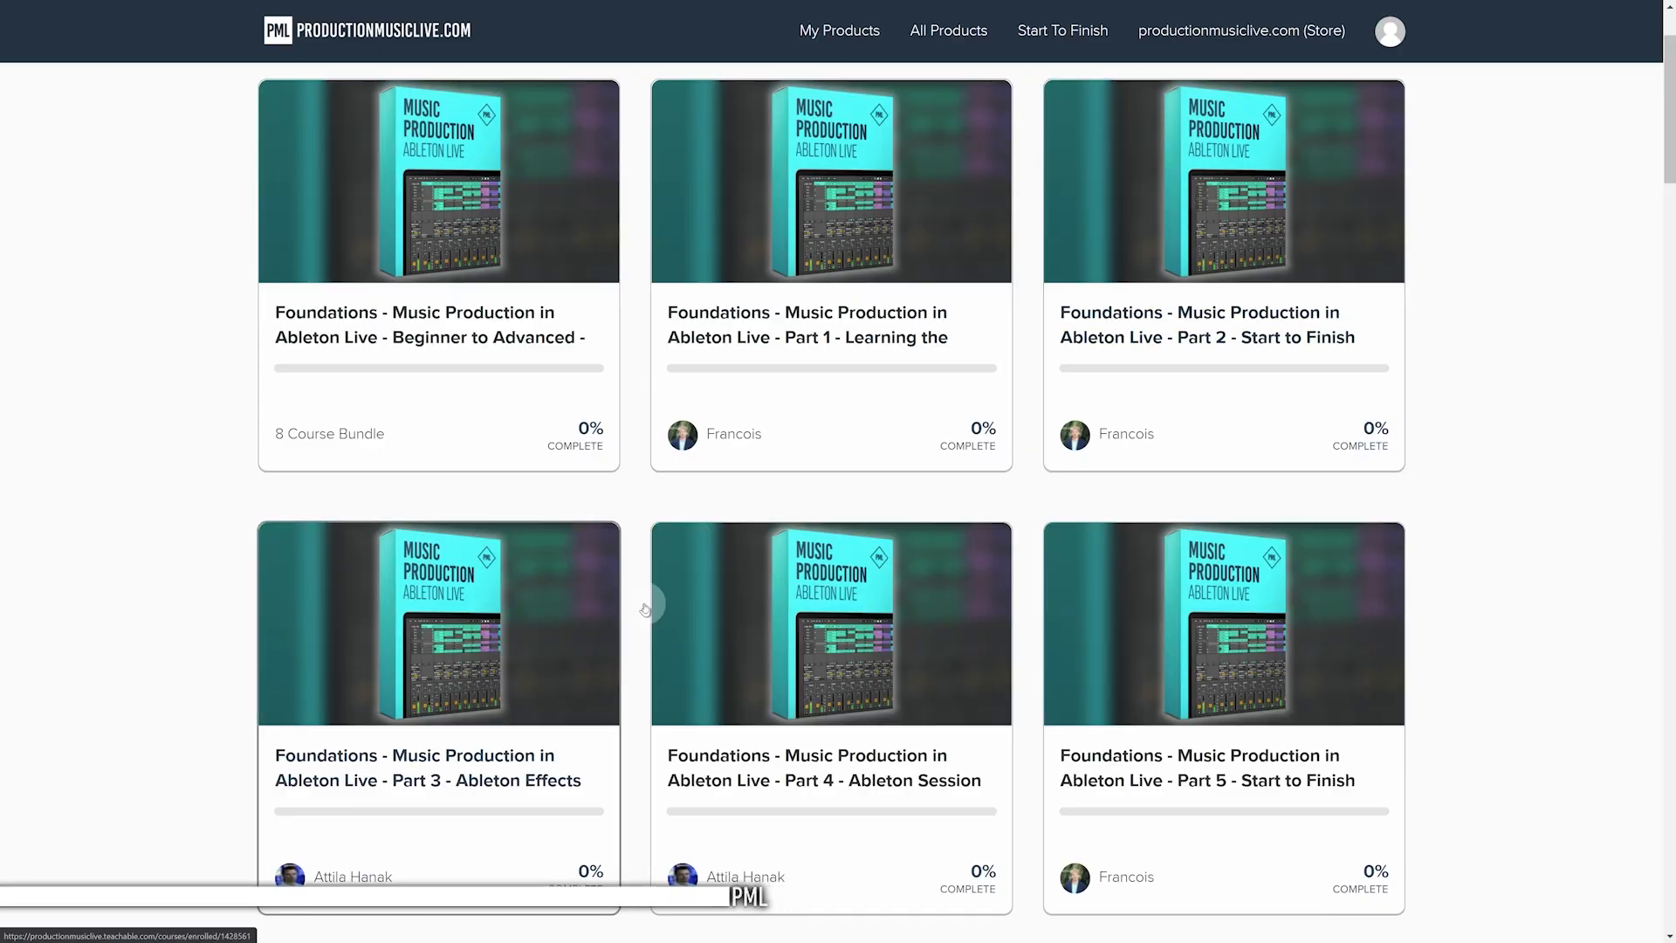
pyautogui.click(835, 414)
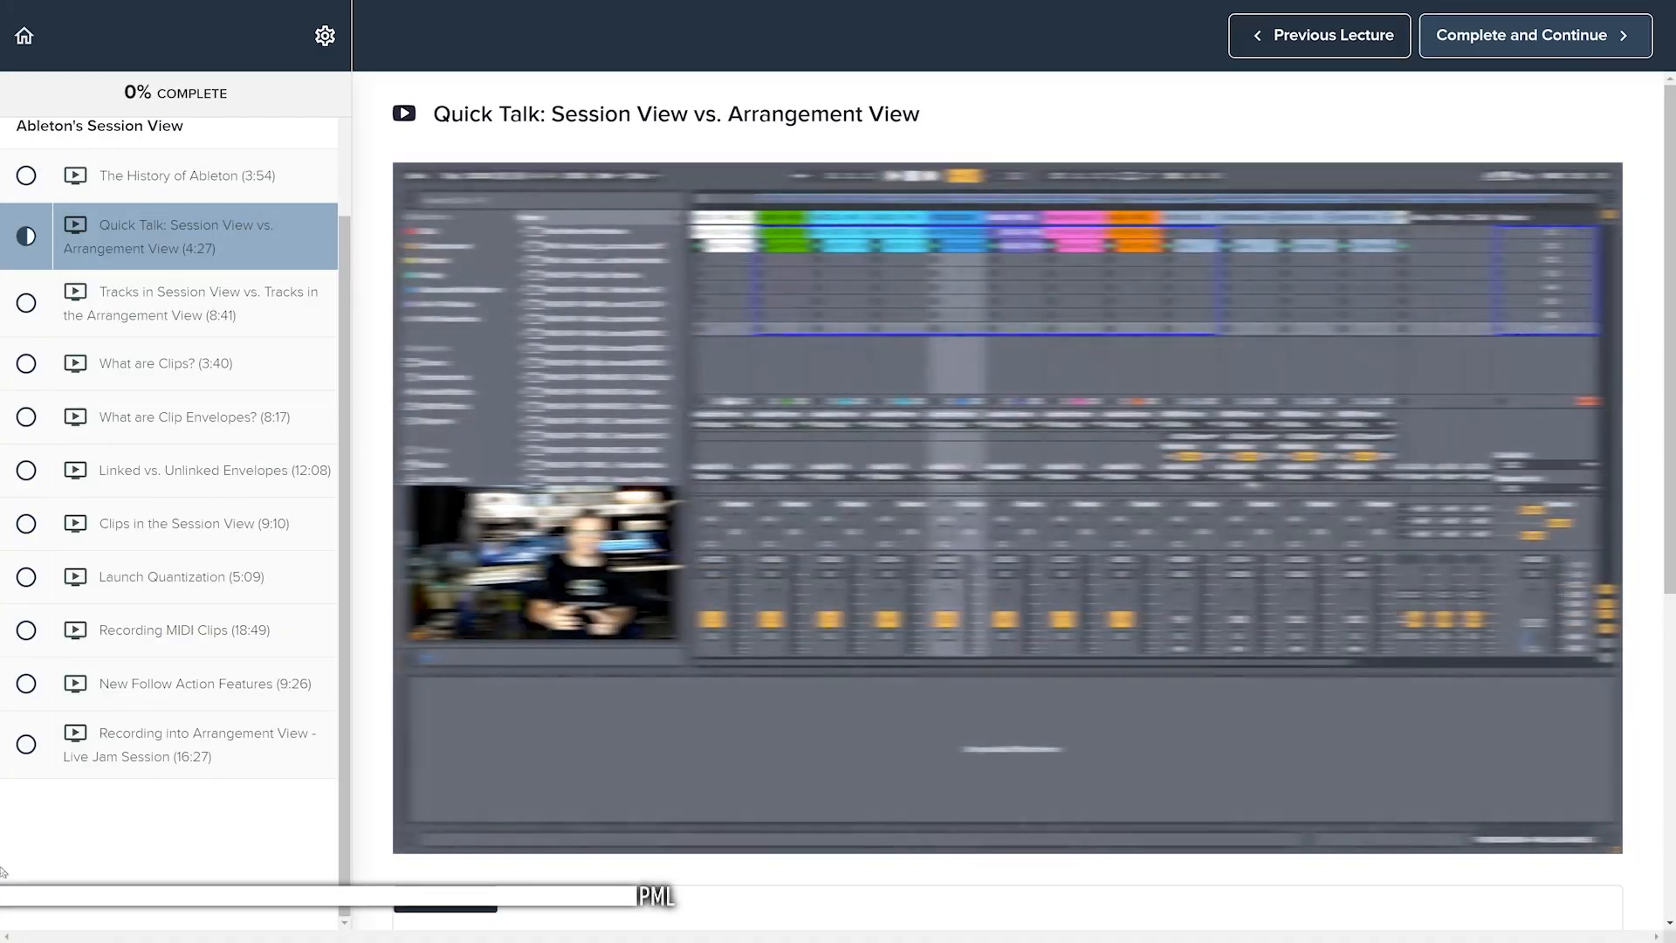